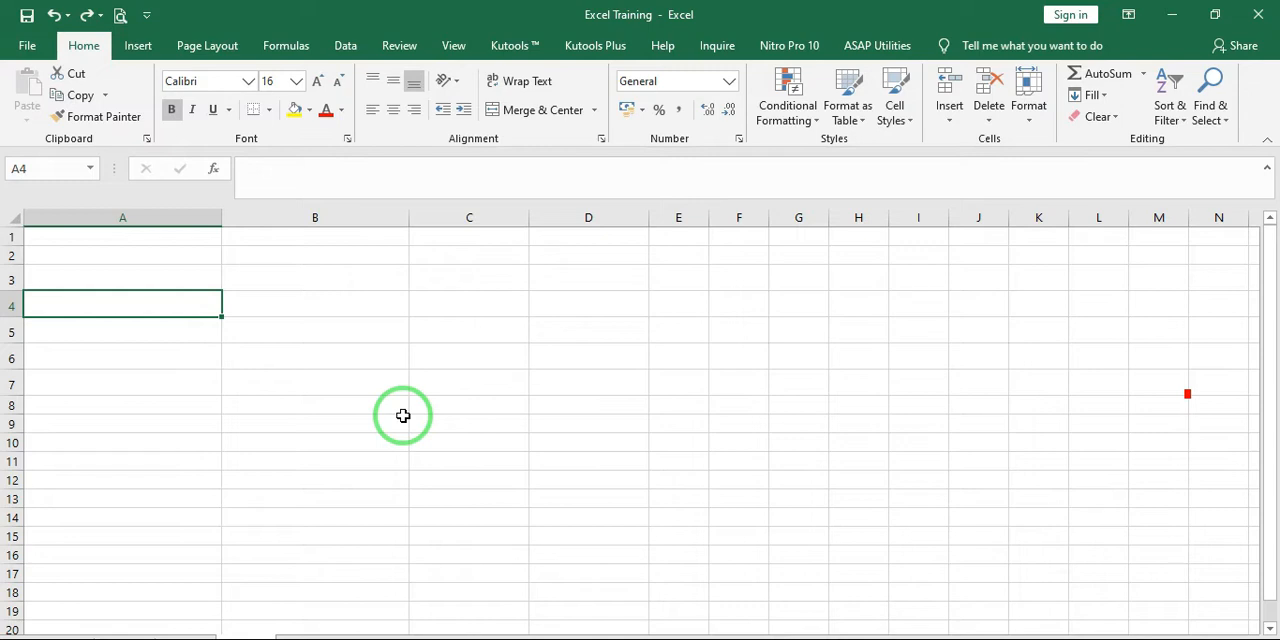
Redo the level entries in A4:B6: Level-1 Beginner, Level-2 Medium and Level-3 Advance
{"action": "key", "text": "ctrl+y"}
{"action": "key", "text": "ctrl+y"}
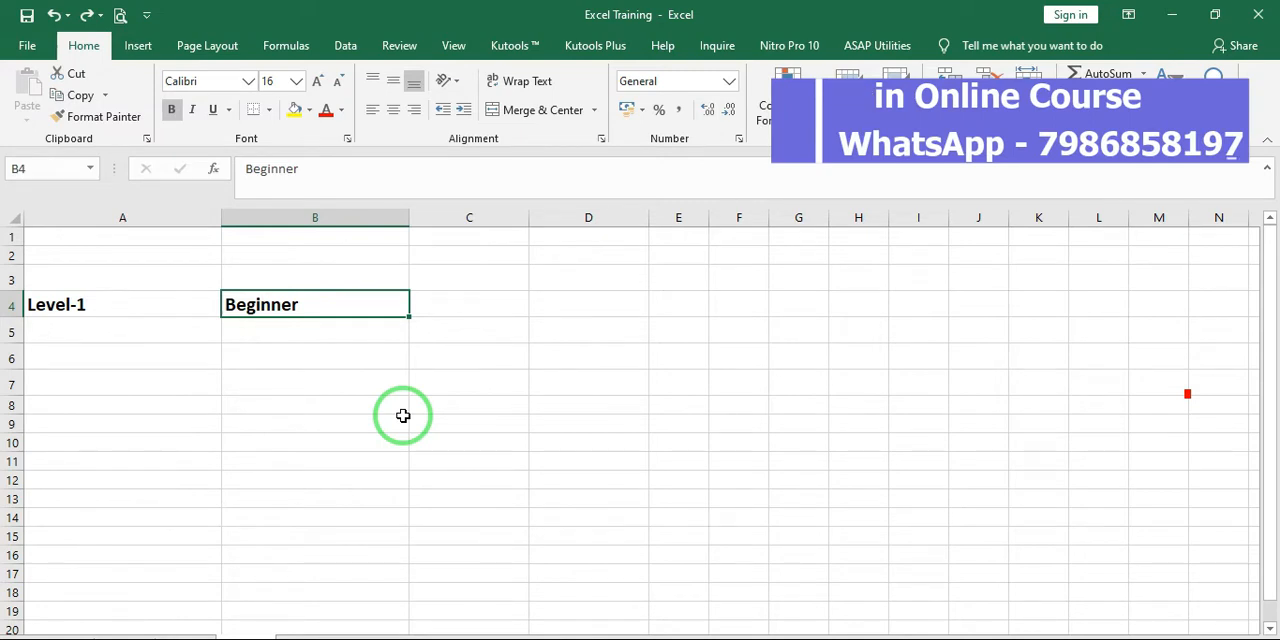
{"action": "key", "text": "ctrl+y"}
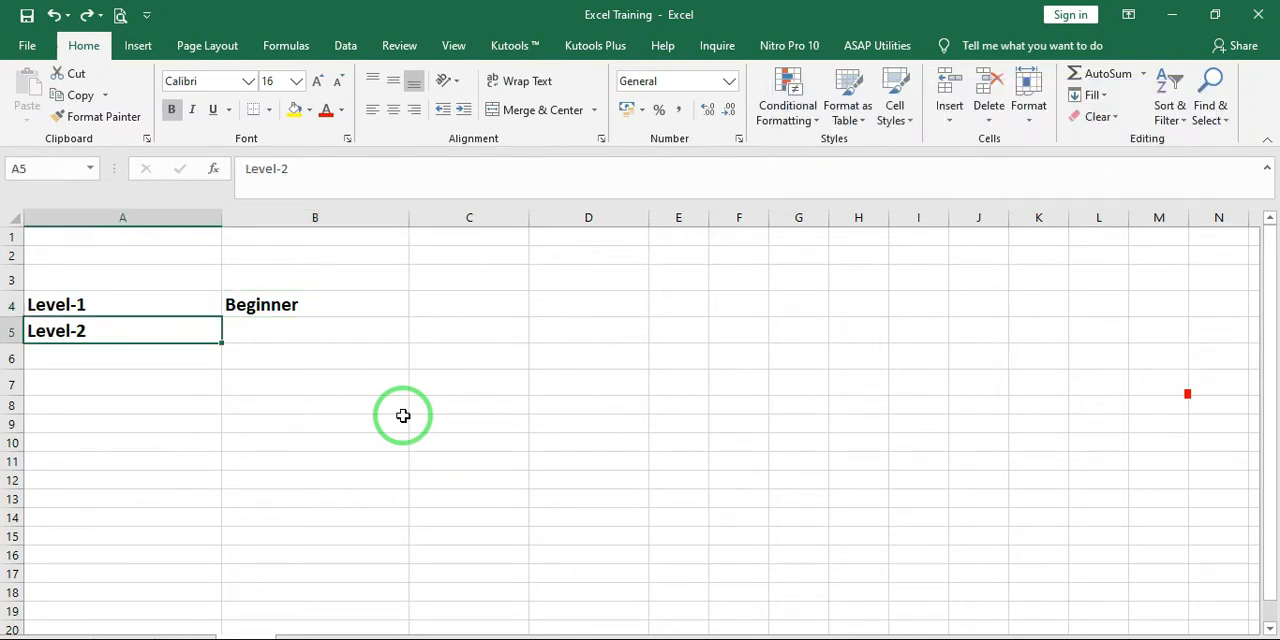
{"action": "key", "text": "ctrl+y"}
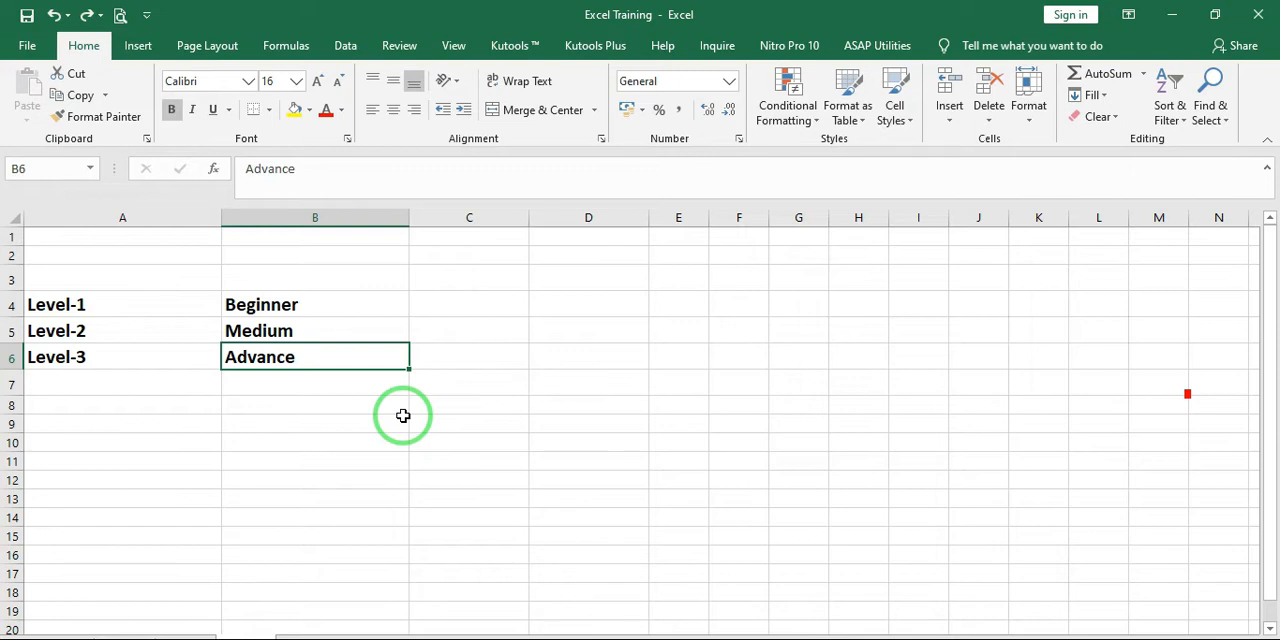
Undo the level entries in A4:B6 until the cells are empty
{"action": "key", "text": "ctrl+z"}
{"action": "key", "text": "ctrl+z"}
{"action": "key", "text": "ctrl+z"}
{"action": "key", "text": "ctrl+z"}
{"action": "key", "text": "ctrl+z"}
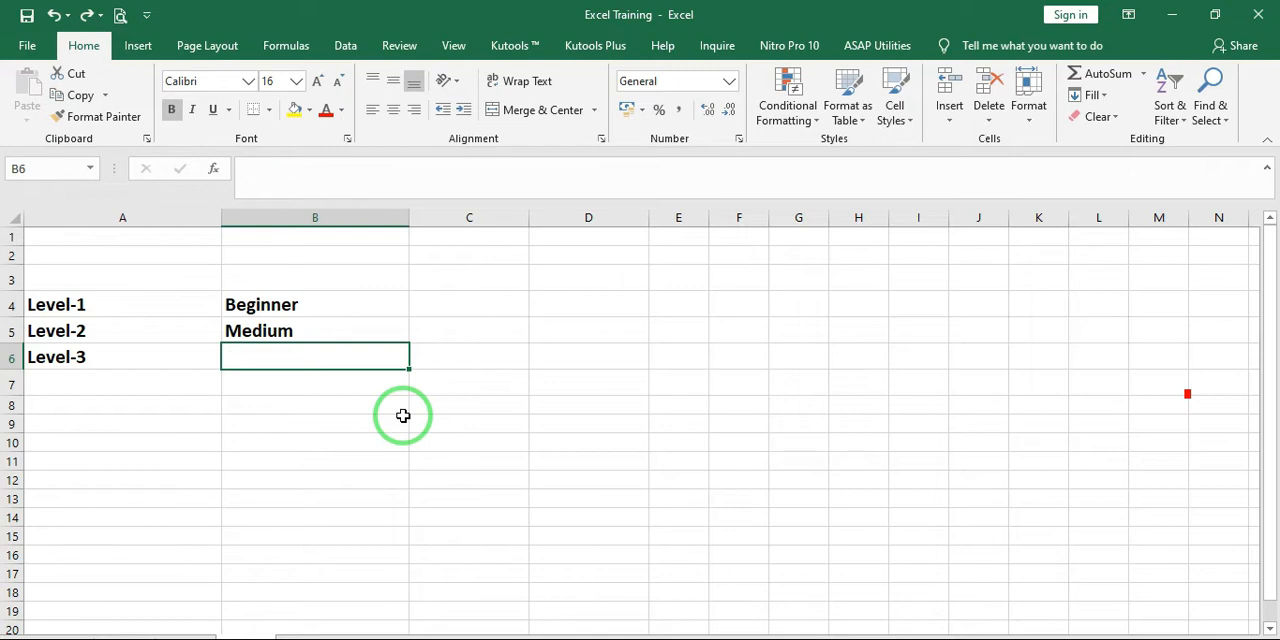
{"action": "key", "text": "ctrl+z"}
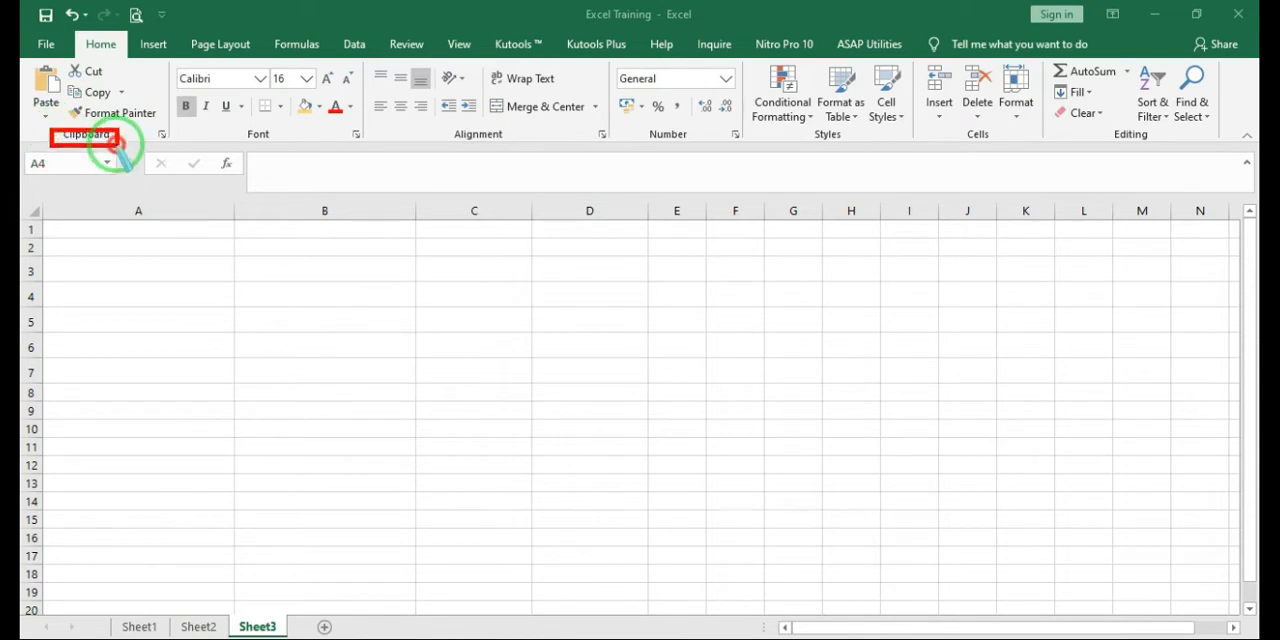
{"action": "mouse_move", "coordinate": [176, 141]}
{"action": "left_mouse_down"}
{"action": "mouse_move", "coordinate": [101, 142]}
{"action": "mouse_move", "coordinate": [34, 105]}
{"action": "mouse_move", "coordinate": [22, 63]}
{"action": "left_mouse_up"}
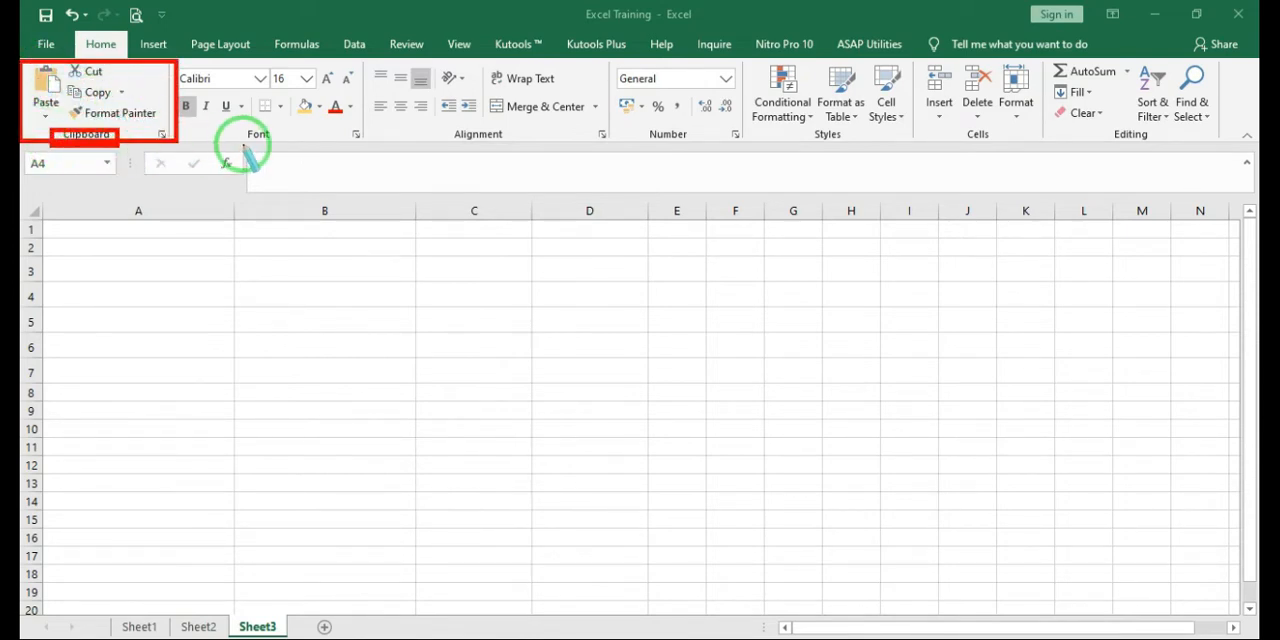
{"action": "left_click_drag", "start_coordinate": [234, 124], "coordinate": [303, 155]}
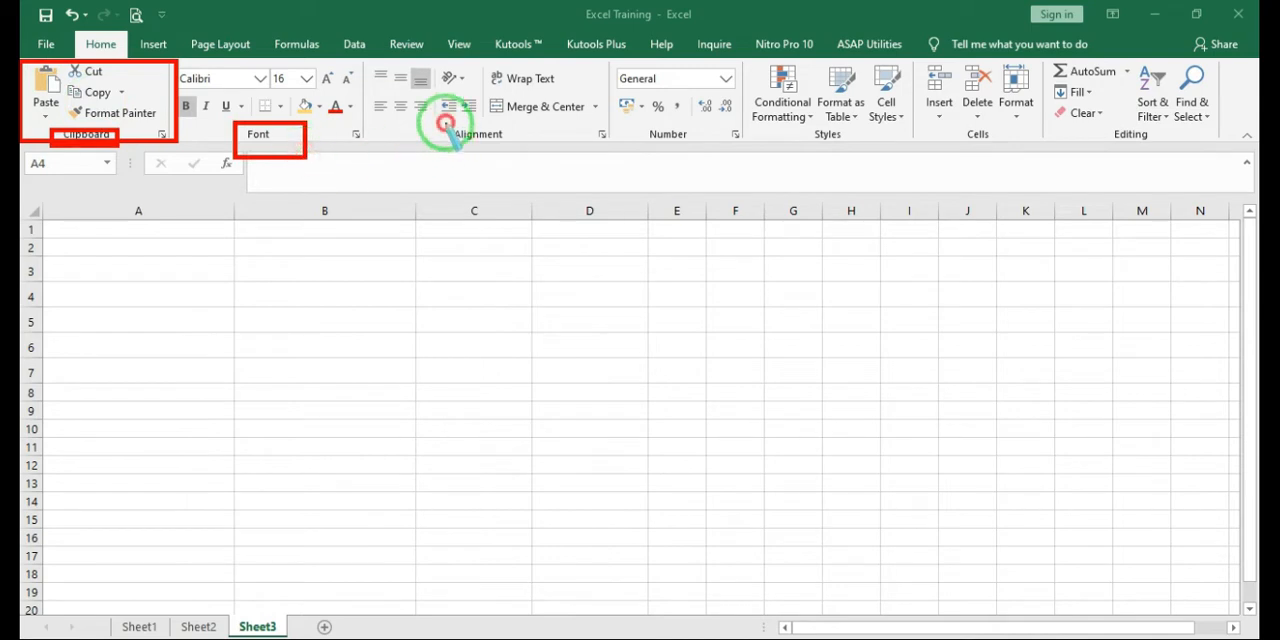
{"action": "left_click_drag", "start_coordinate": [444, 122], "coordinate": [540, 156]}
{"action": "left_click_drag", "start_coordinate": [648, 124], "coordinate": [699, 149]}
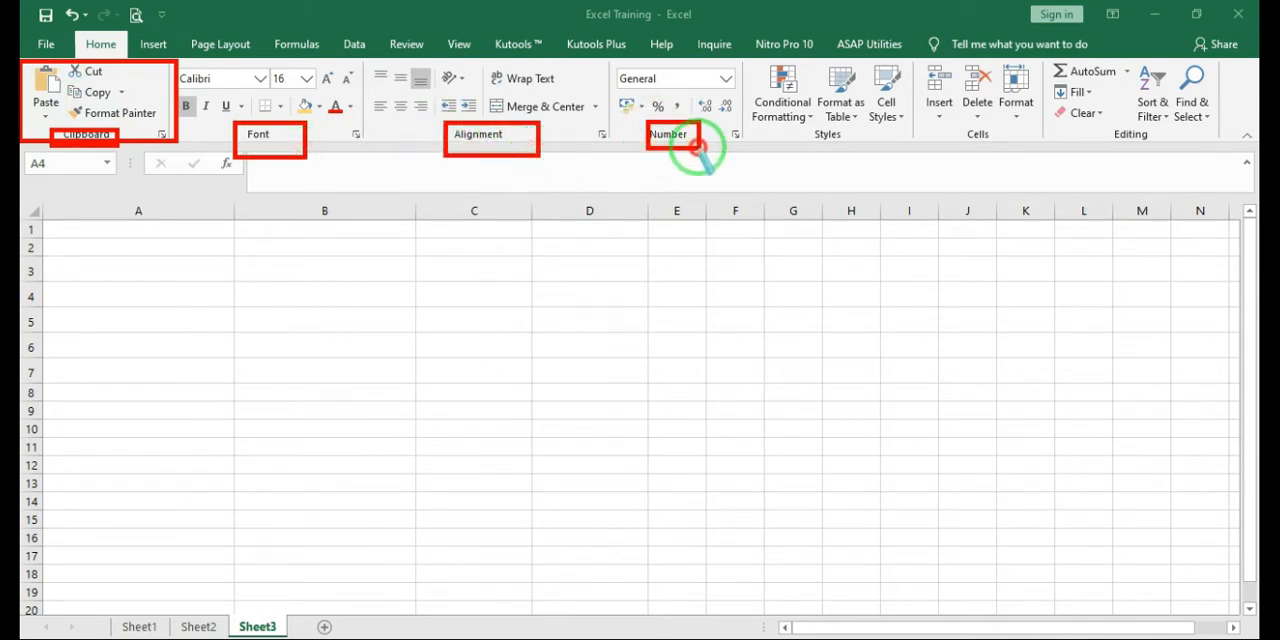
{"action": "left_click_drag", "start_coordinate": [812, 126], "coordinate": [855, 149]}
{"action": "left_click_drag", "start_coordinate": [965, 129], "coordinate": [992, 140]}
{"action": "mouse_move", "coordinate": [1107, 122]}
{"action": "left_mouse_down"}
{"action": "mouse_move", "coordinate": [1108, 155]}
{"action": "mouse_move", "coordinate": [1176, 163]}
{"action": "left_mouse_up"}
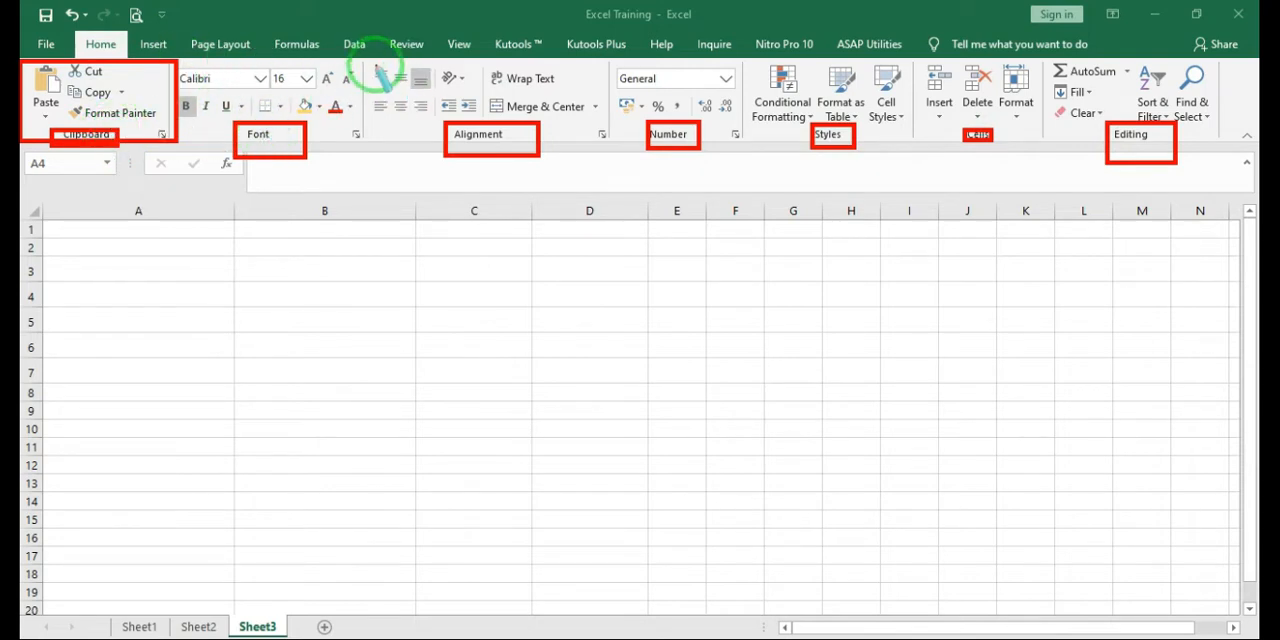
{"action": "left_click_drag", "start_coordinate": [372, 64], "coordinate": [597, 146]}
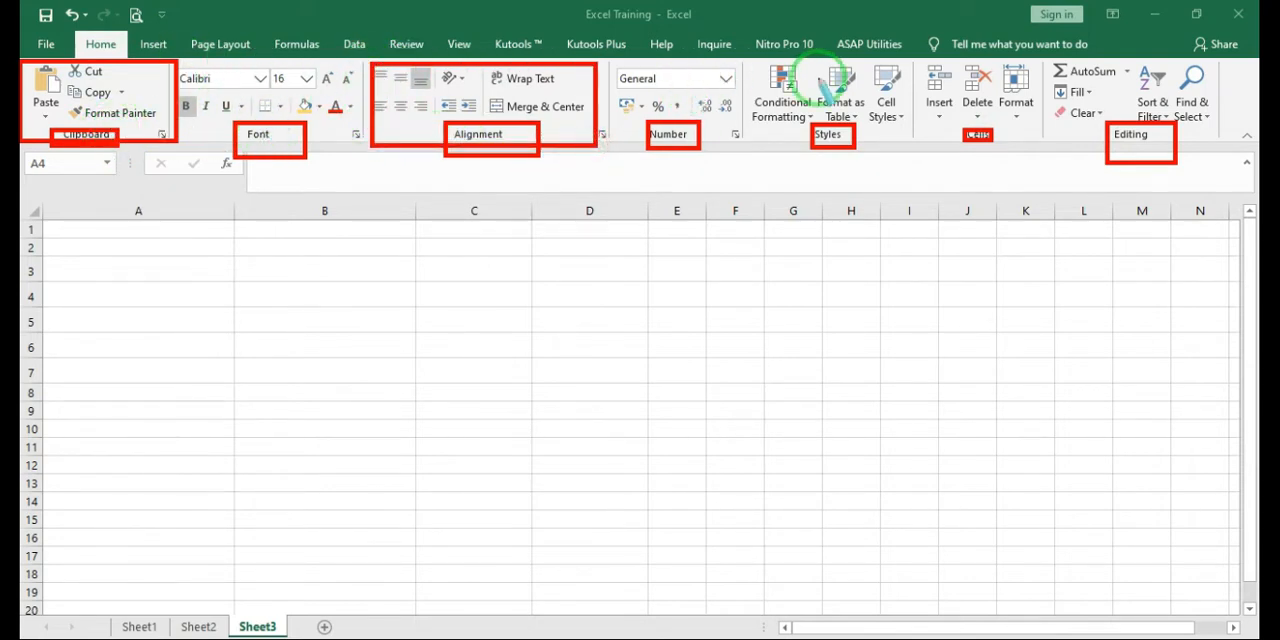
{"action": "mouse_move", "coordinate": [753, 62]}
{"action": "left_mouse_down"}
{"action": "mouse_move", "coordinate": [866, 162]}
{"action": "mouse_move", "coordinate": [908, 147]}
{"action": "left_mouse_up"}
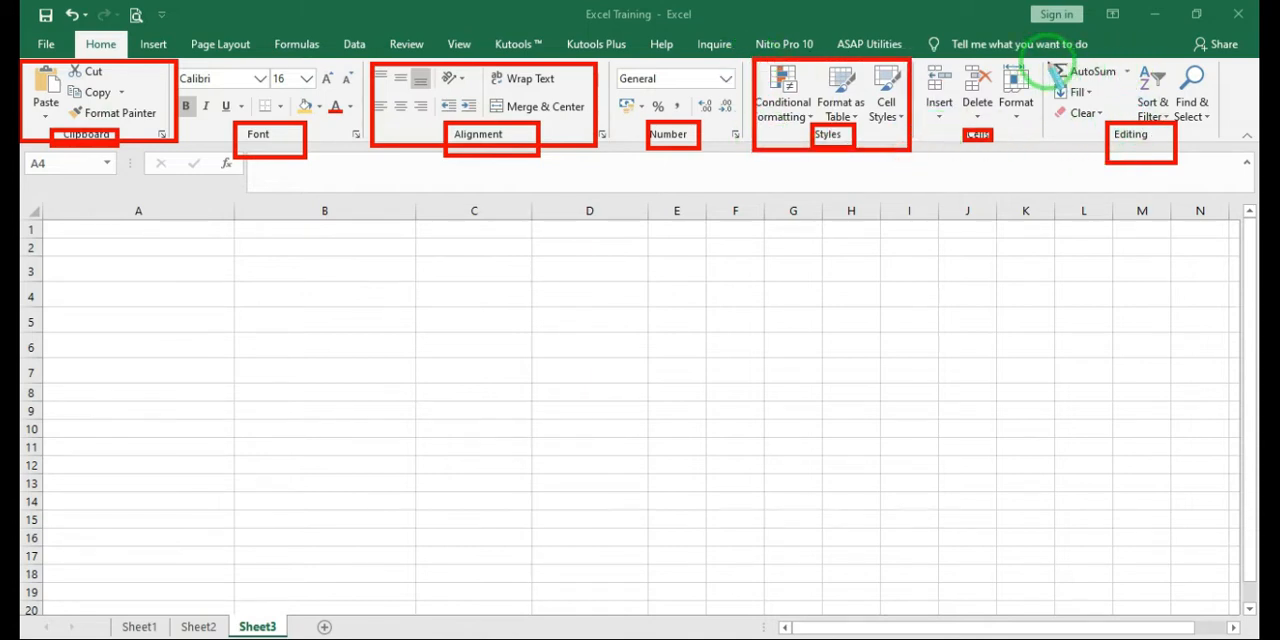
{"action": "mouse_move", "coordinate": [1048, 62]}
{"action": "left_mouse_down"}
{"action": "mouse_move", "coordinate": [1100, 178]}
{"action": "mouse_move", "coordinate": [1244, 156]}
{"action": "left_mouse_up"}
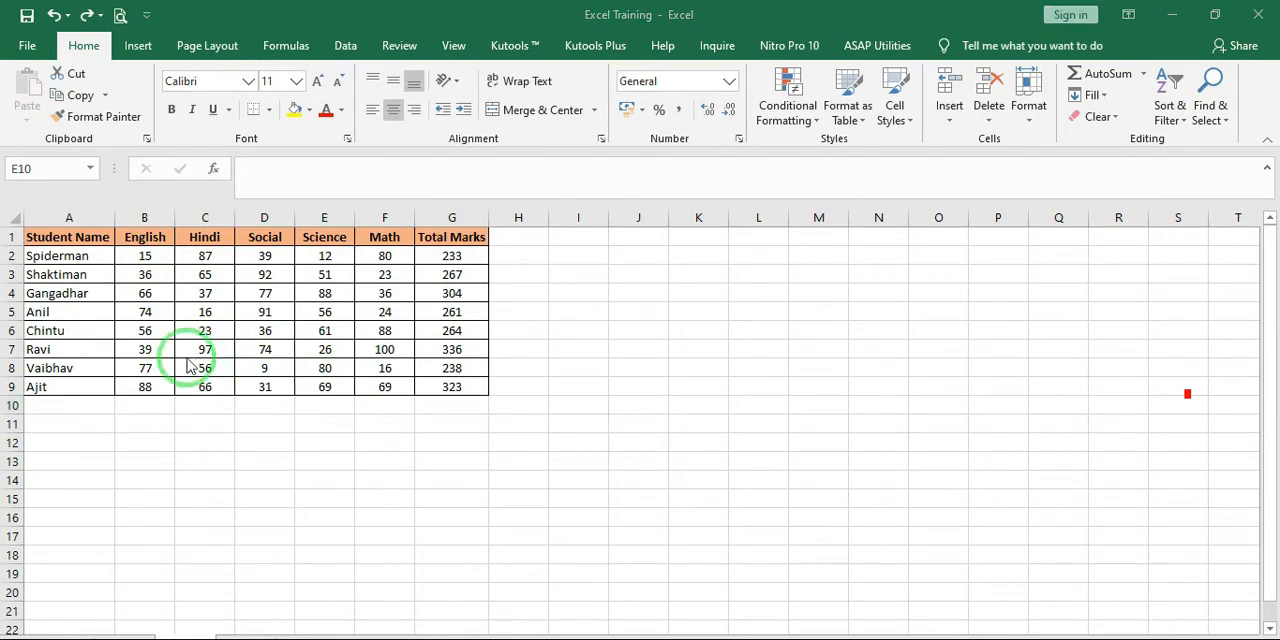
Cut the Total Marks column, G1:G9, and paste it starting at cell J1
{"action": "left_click", "coordinate": [74, 74]}
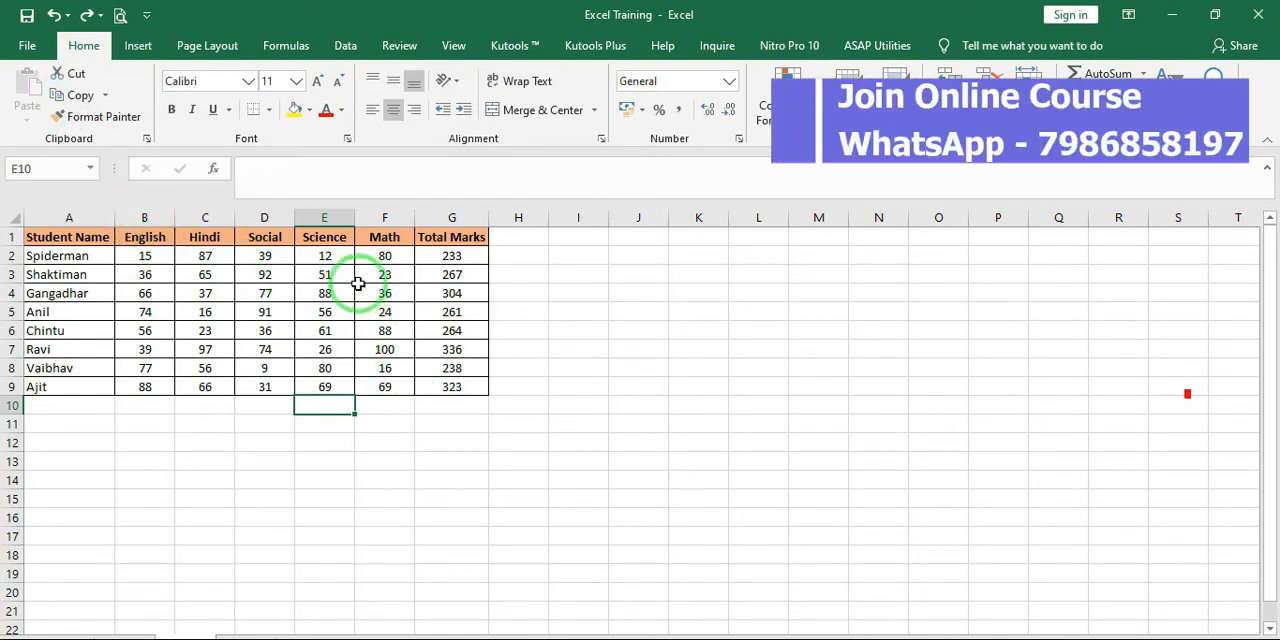
{"action": "left_click", "coordinate": [470, 238]}
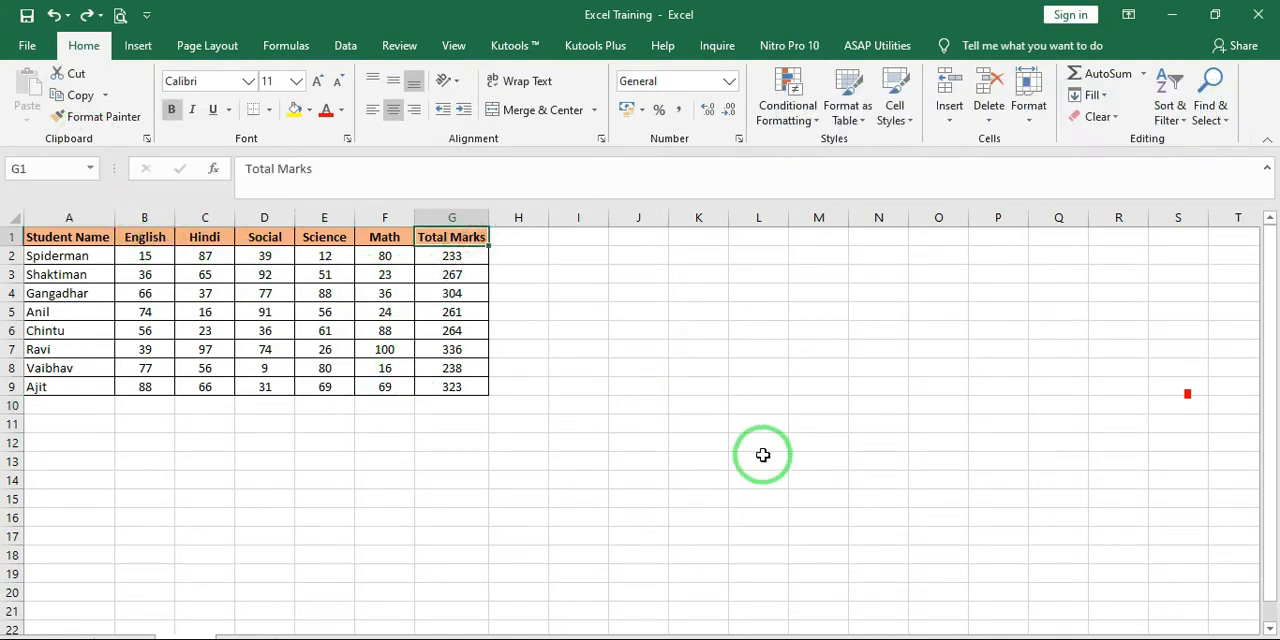
{"action": "key", "text": "shift+Down"}
{"action": "key", "text": "shift+Down"}
{"action": "key", "text": "shift+Down"}
{"action": "key", "text": "shift+Down"}
{"action": "key", "text": "shift+Down"}
{"action": "key", "text": "shift+Down"}
{"action": "key", "text": "shift+Down"}
{"action": "key", "text": "shift+Down"}
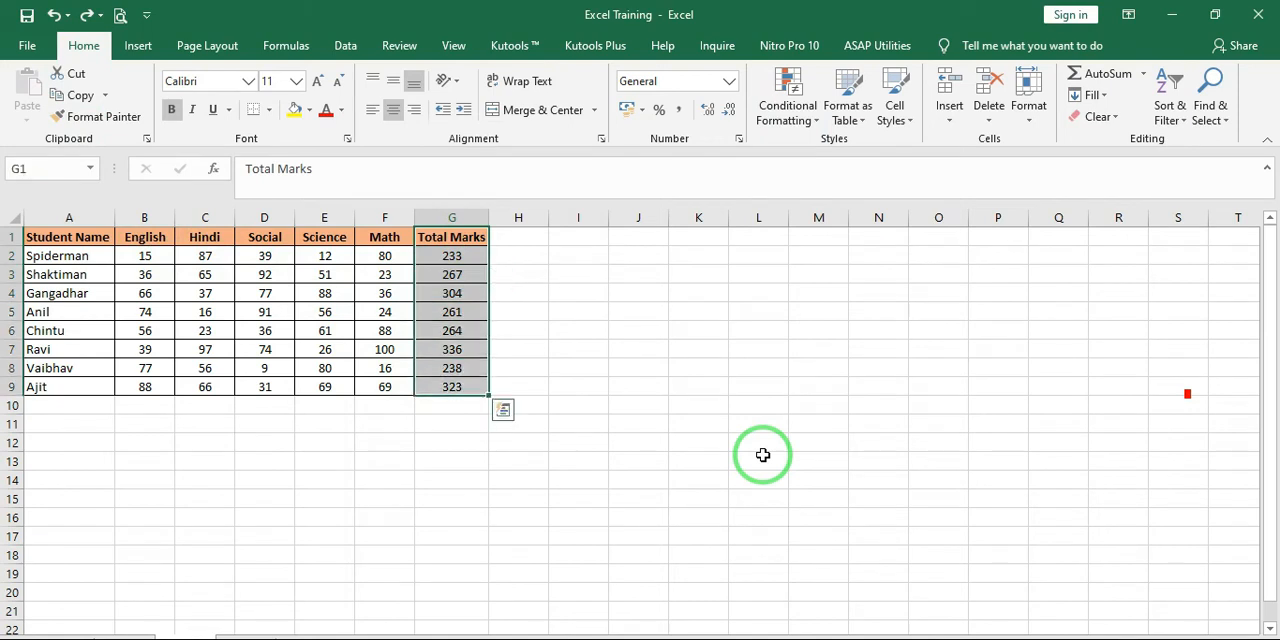
{"action": "key", "text": "ctrl+c"}
{"action": "key", "text": "Right"}
{"action": "key", "text": "Right"}
{"action": "key", "text": "Right"}
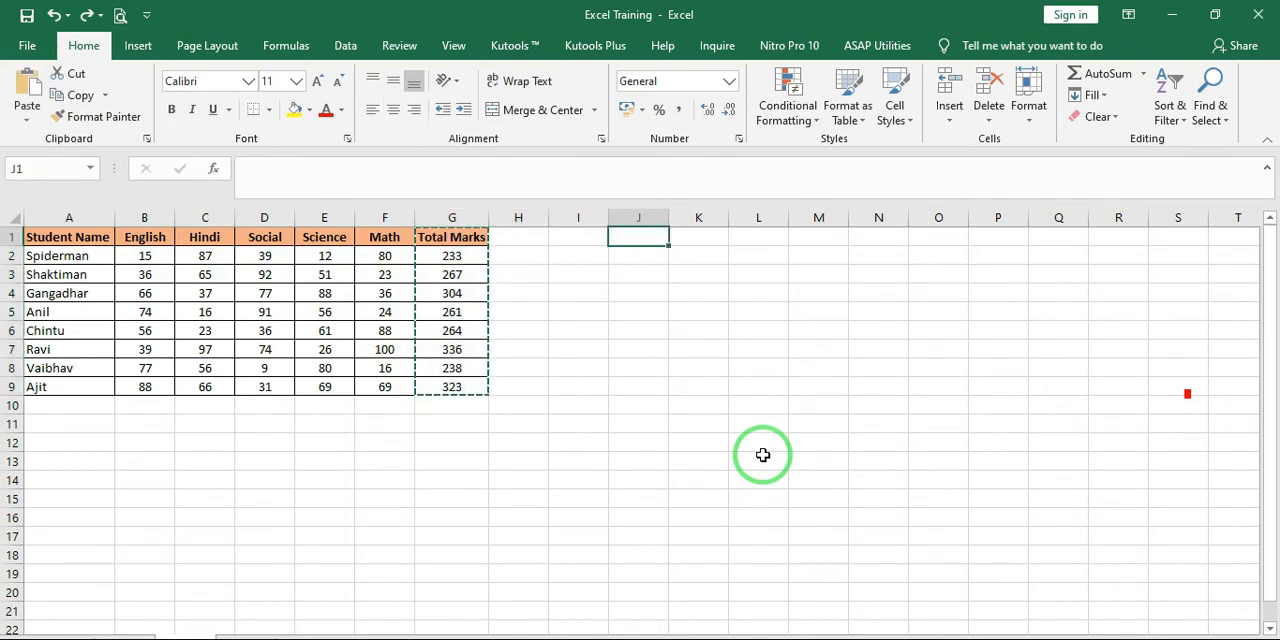
{"action": "key", "text": "ctrl+v"}
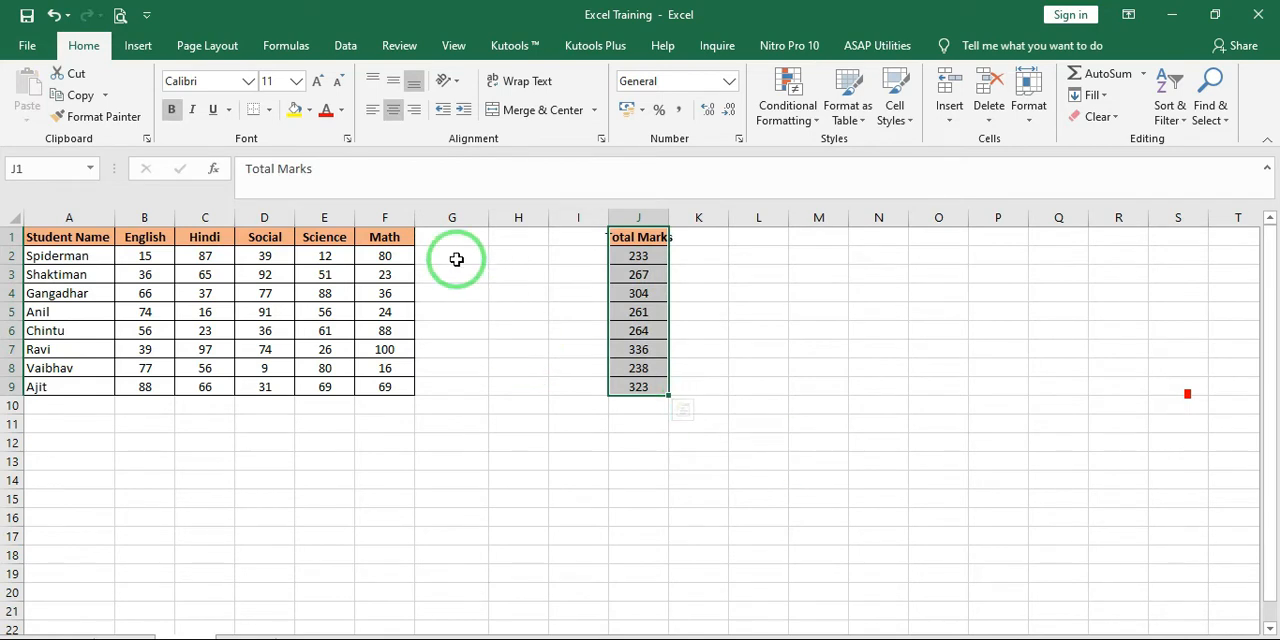
Widen column J to fit the Total Marks heading and select J1:J9
{"action": "left_click_drag", "start_coordinate": [452, 258], "coordinate": [449, 387]}
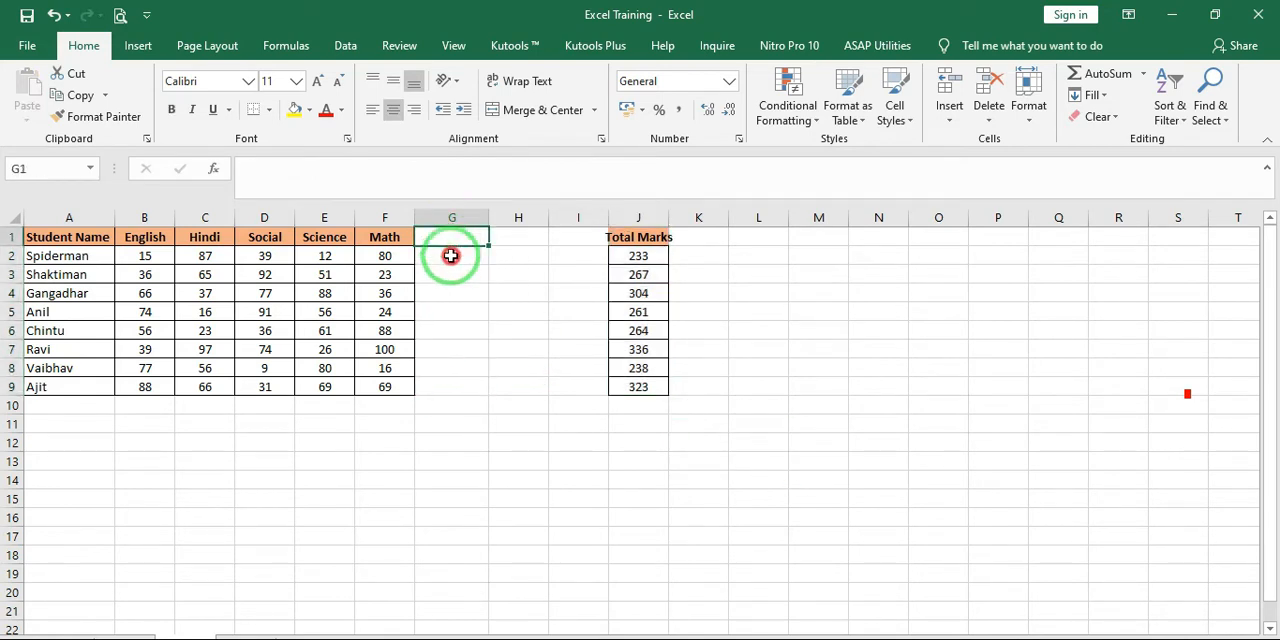
{"action": "left_click_drag", "start_coordinate": [450, 240], "coordinate": [449, 389]}
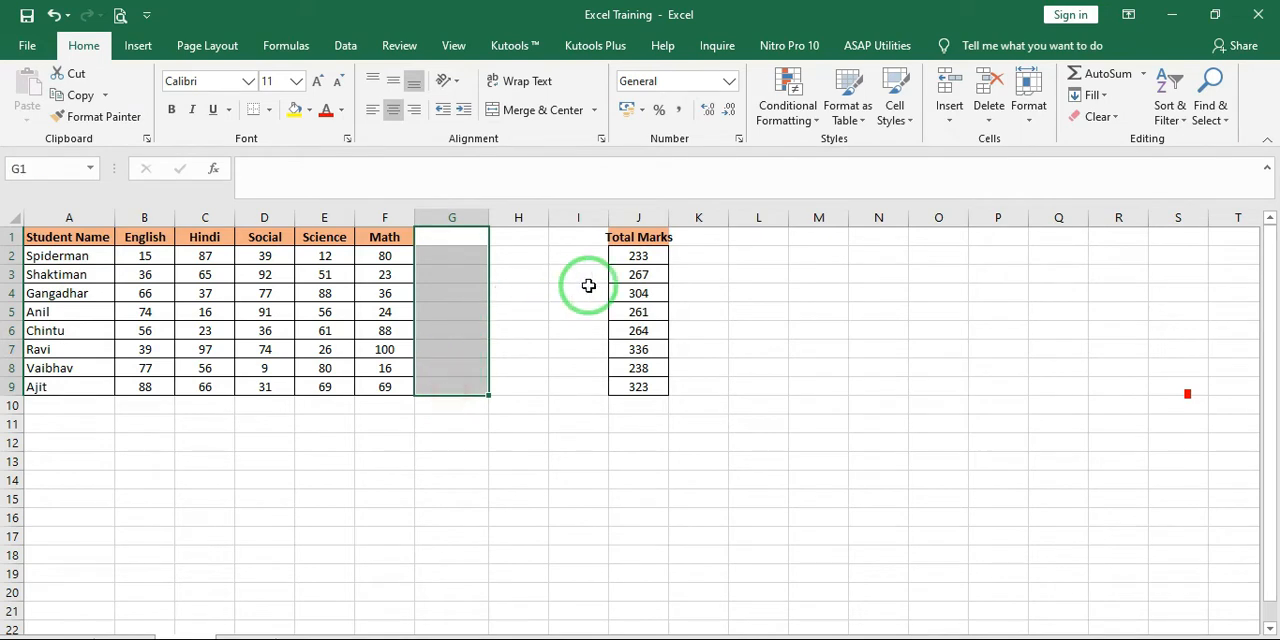
{"action": "left_click_drag", "start_coordinate": [669, 218], "coordinate": [708, 226]}
{"action": "left_click", "coordinate": [680, 240]}
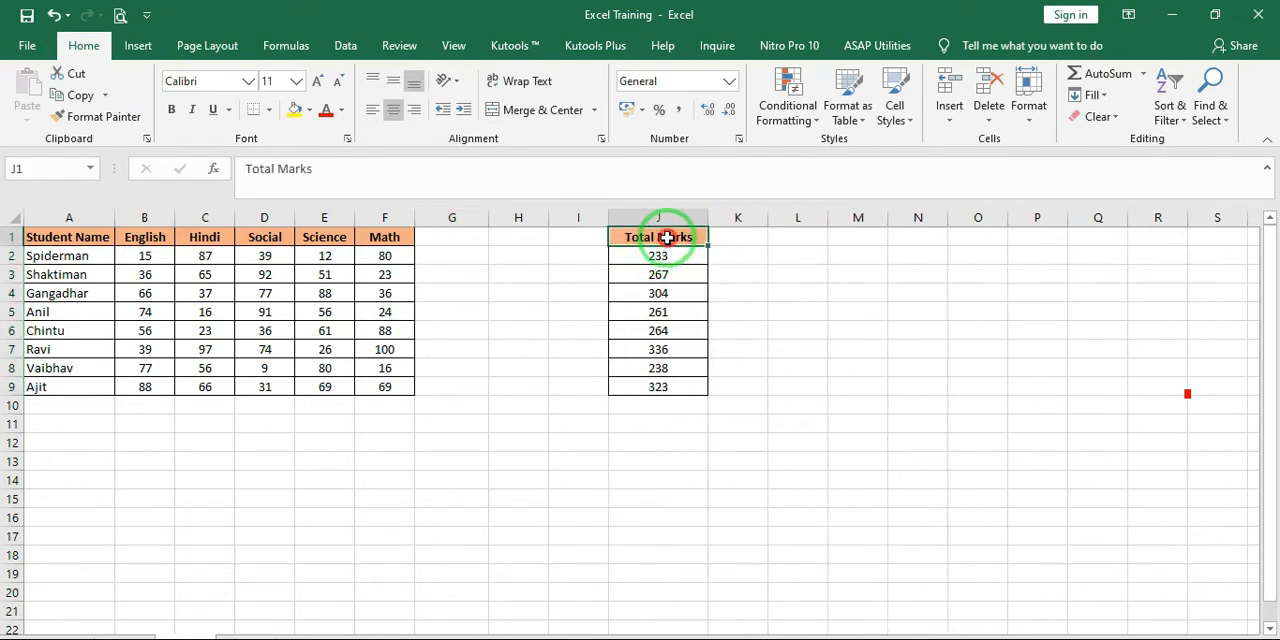
{"action": "key", "text": "shift+Down"}
{"action": "key", "text": "shift+Down"}
{"action": "key", "text": "shift+Down"}
{"action": "key", "text": "shift+Down"}
{"action": "key", "text": "shift+Down"}
{"action": "key", "text": "shift+Down"}
{"action": "key", "text": "shift+Down"}
{"action": "key", "text": "shift+Down"}
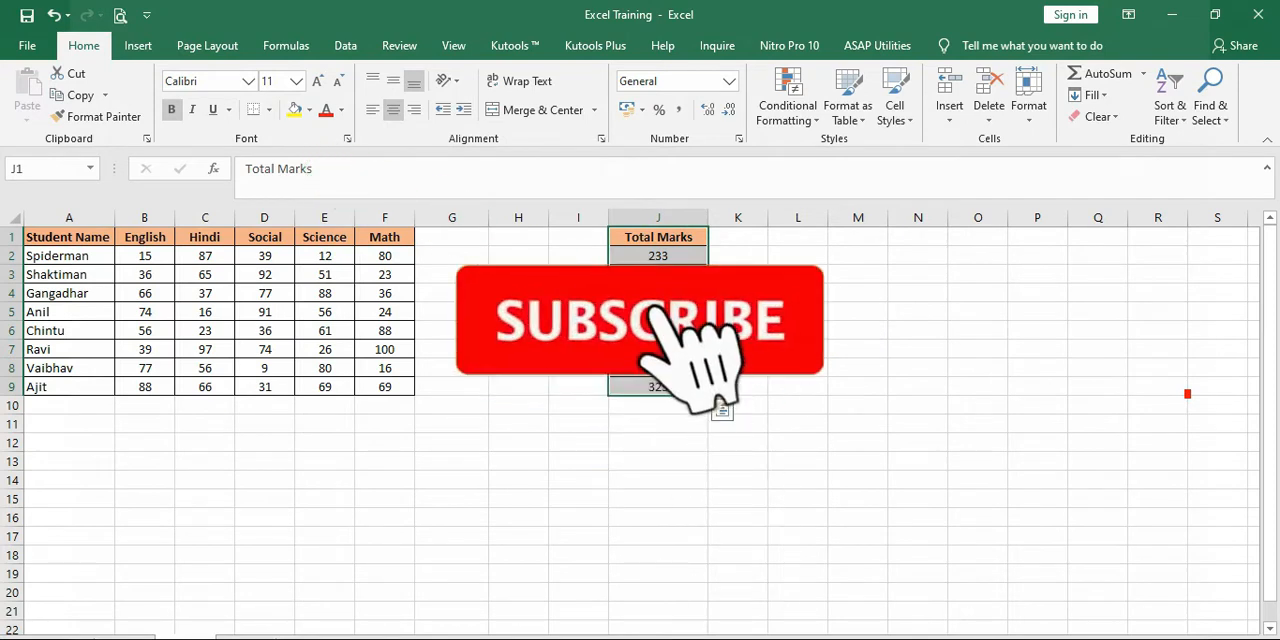
Undo the widening of column J and the move of the Total Marks column
{"action": "key", "text": "ctrl+z"}
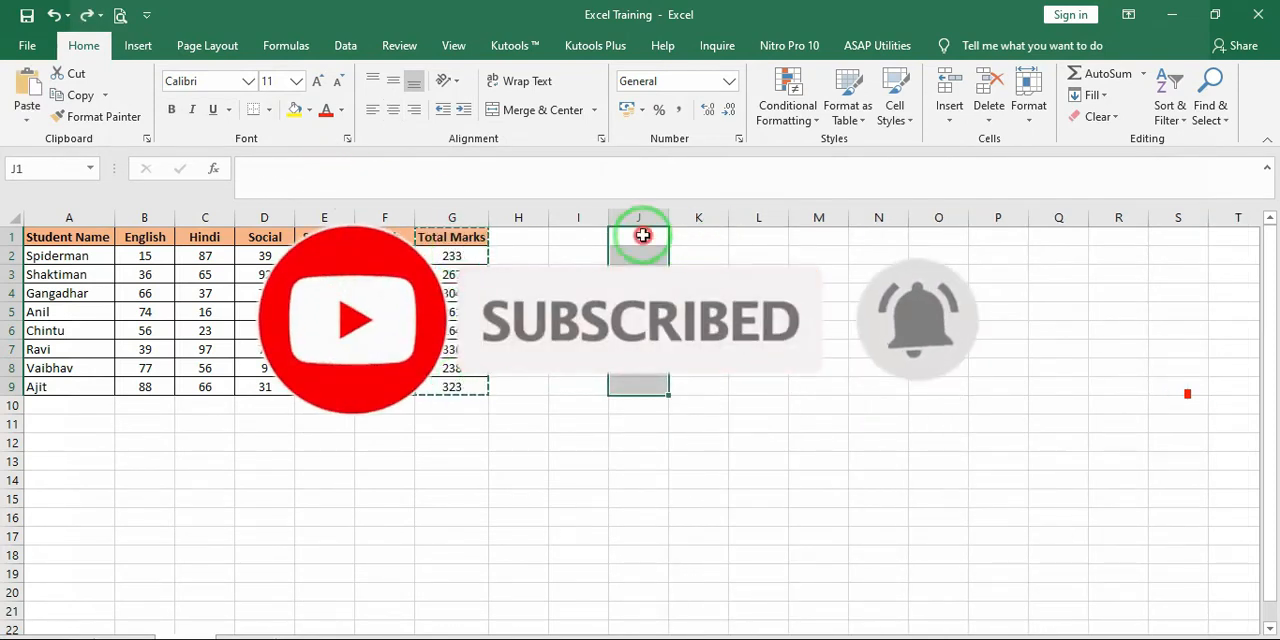
{"action": "left_click_drag", "start_coordinate": [646, 229], "coordinate": [642, 260]}
Try to move the total in G3 to J3 with cut and paste
{"action": "left_click", "coordinate": [484, 274]}
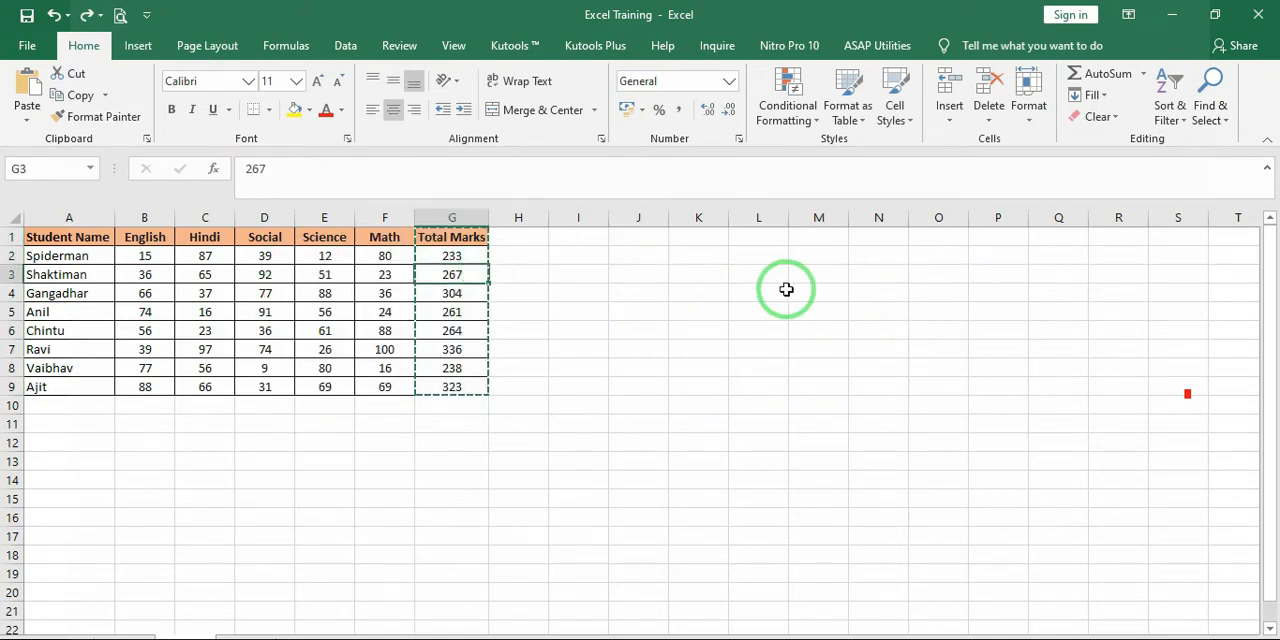
{"action": "left_click", "coordinate": [80, 77]}
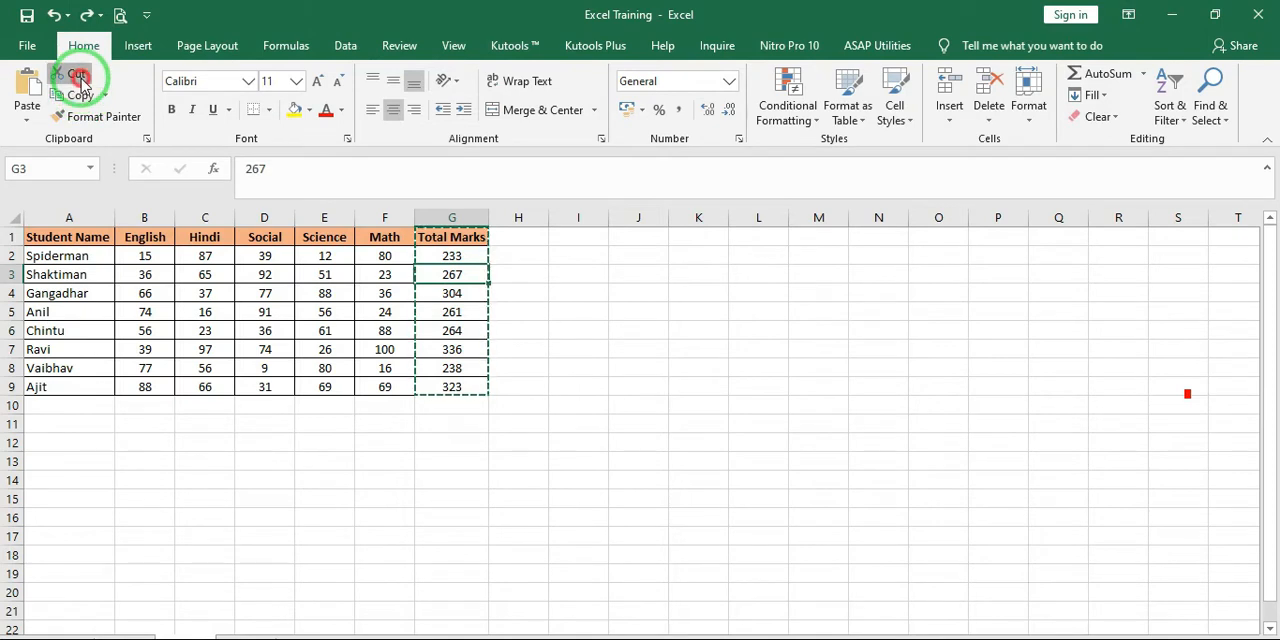
{"action": "left_click", "coordinate": [636, 273]}
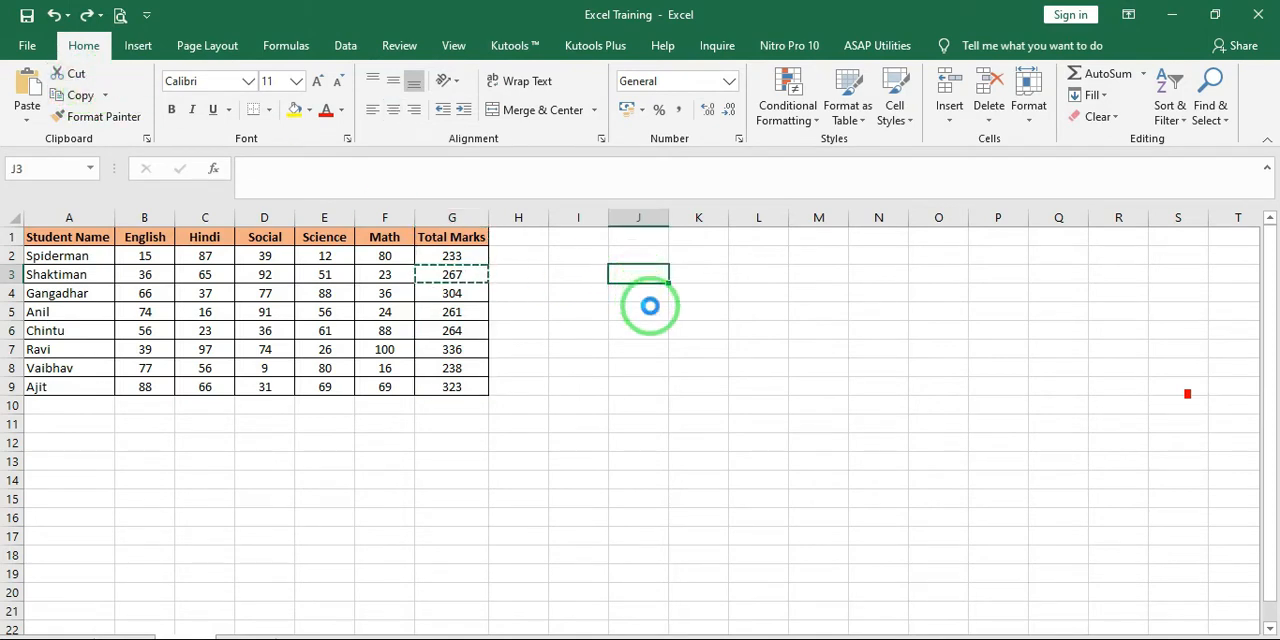
{"action": "key", "text": "ctrl+v"}
{"action": "left_click", "coordinate": [624, 273]}
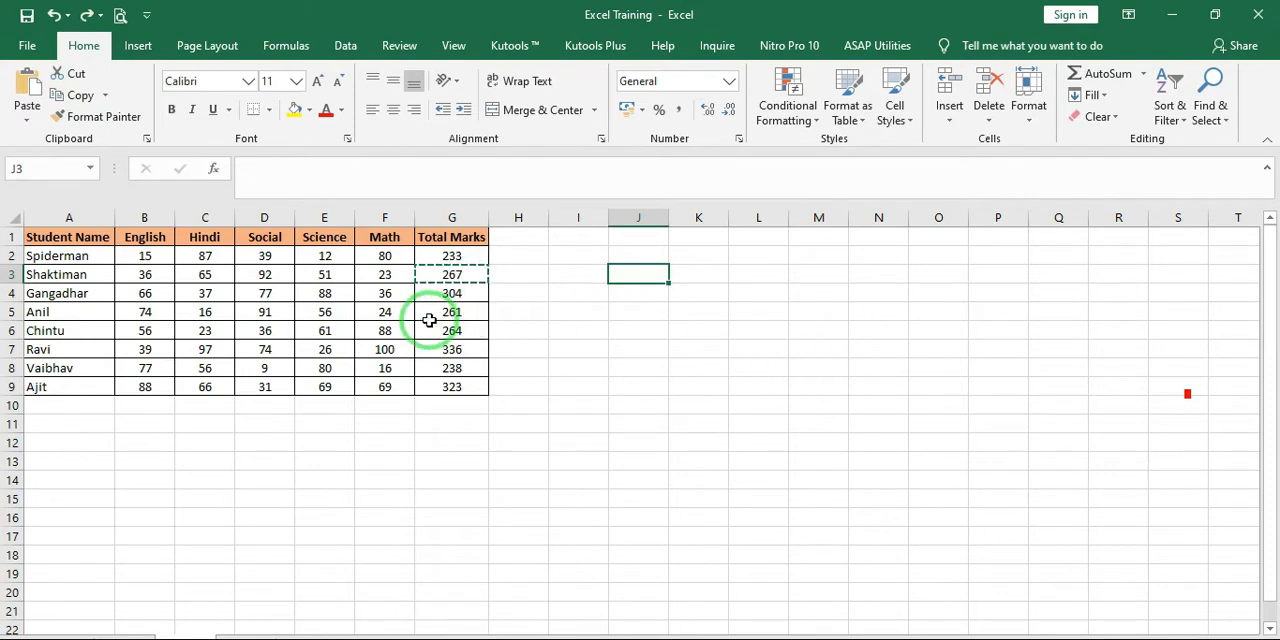
Copy the totals in G2:G9 and paste them starting at cell J2
{"action": "left_click", "coordinate": [107, 100]}
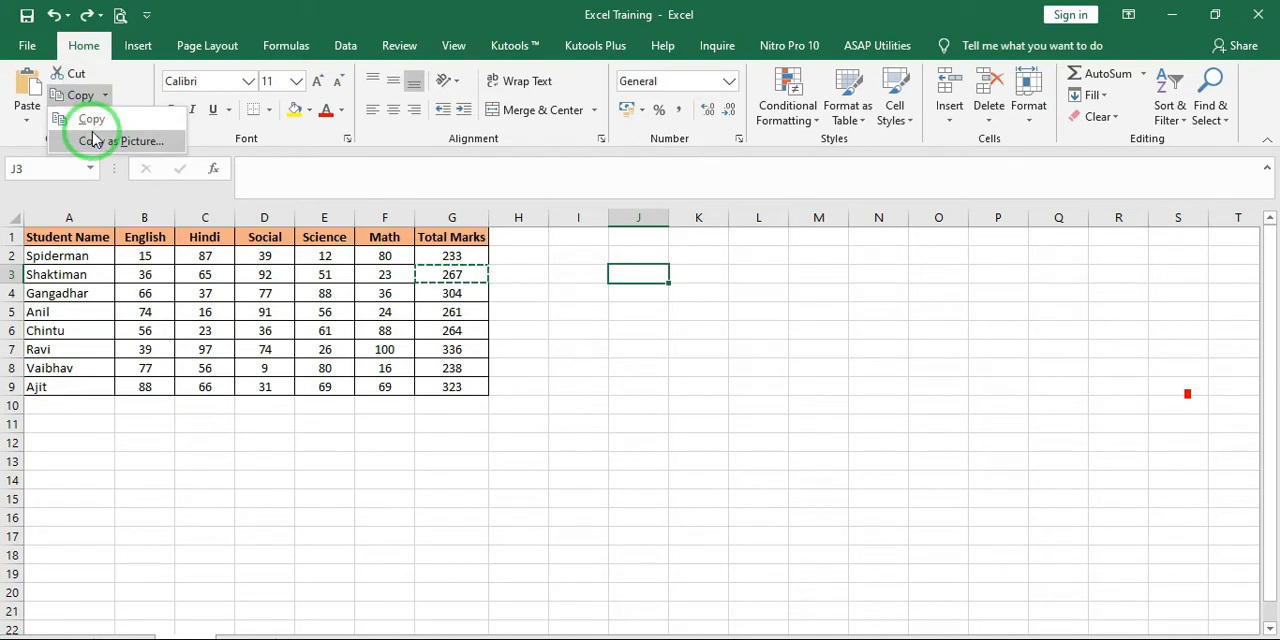
{"action": "left_click", "coordinate": [411, 278]}
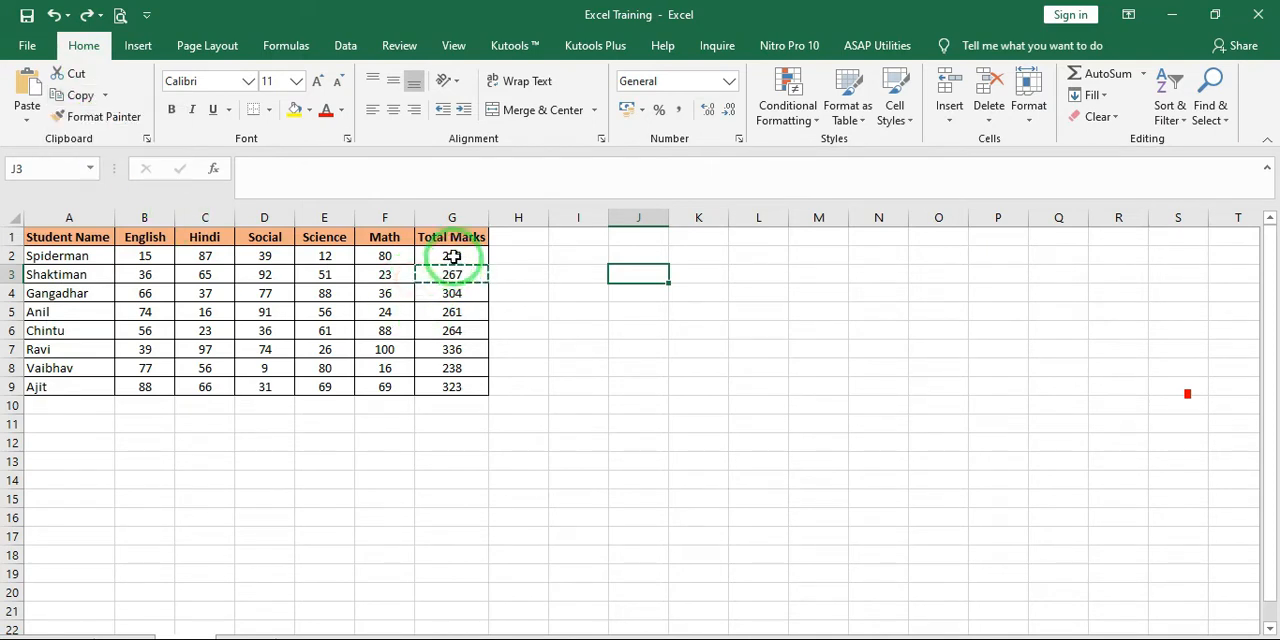
{"action": "left_click_drag", "start_coordinate": [453, 257], "coordinate": [451, 386]}
{"action": "left_click", "coordinate": [94, 62]}
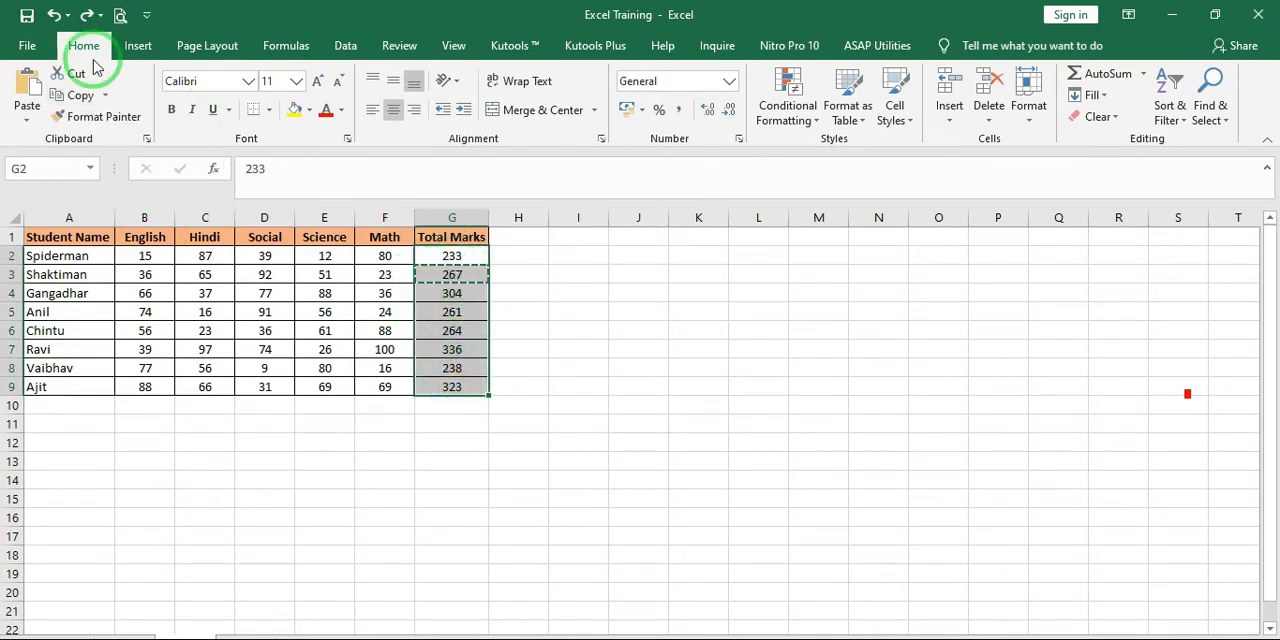
{"action": "left_click", "coordinate": [87, 100]}
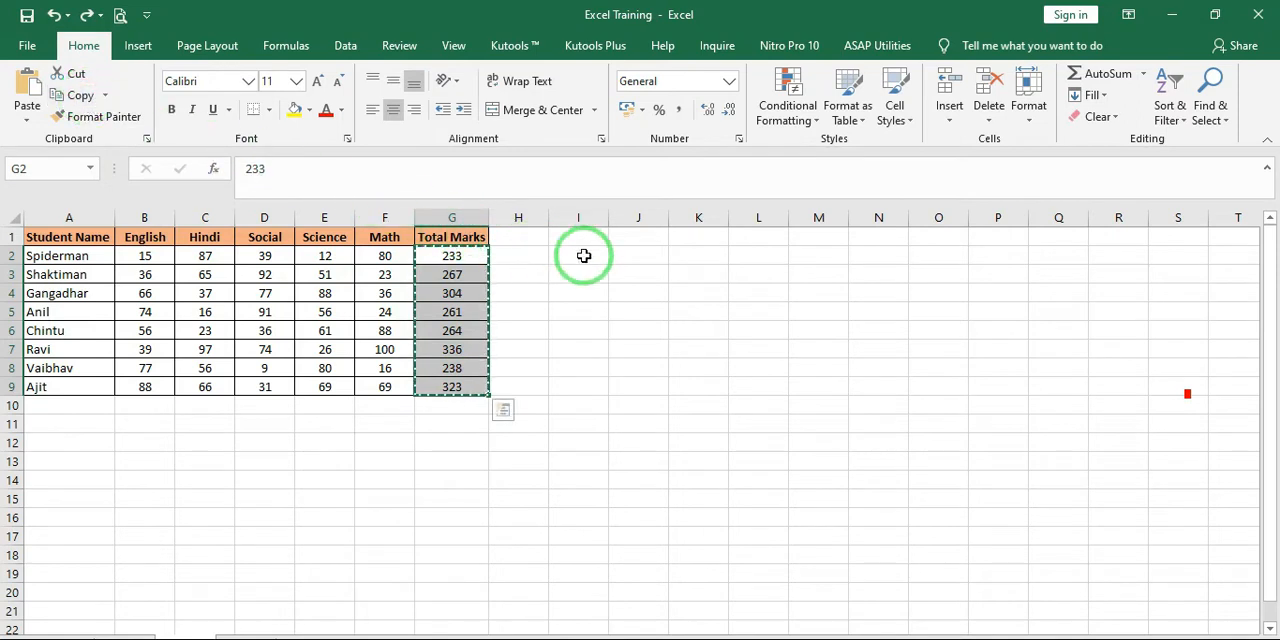
{"action": "left_click", "coordinate": [626, 257]}
{"action": "right_click", "coordinate": [628, 256]}
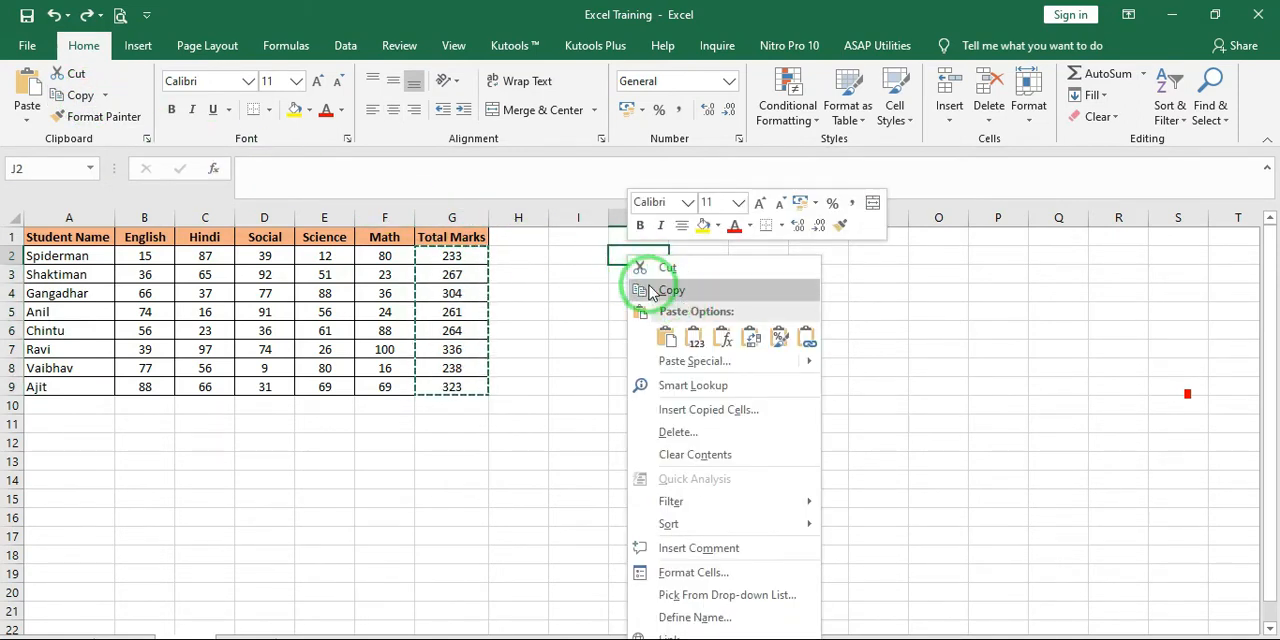
{"action": "left_click", "coordinate": [624, 256]}
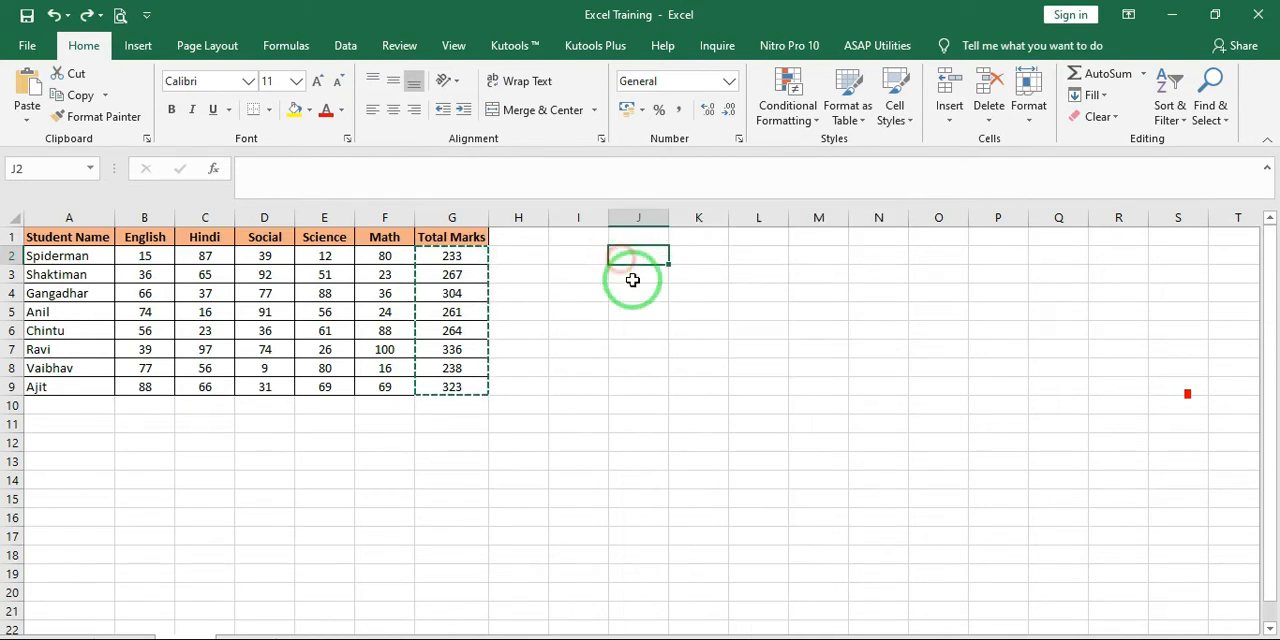
{"action": "key", "text": "ctrl+v"}
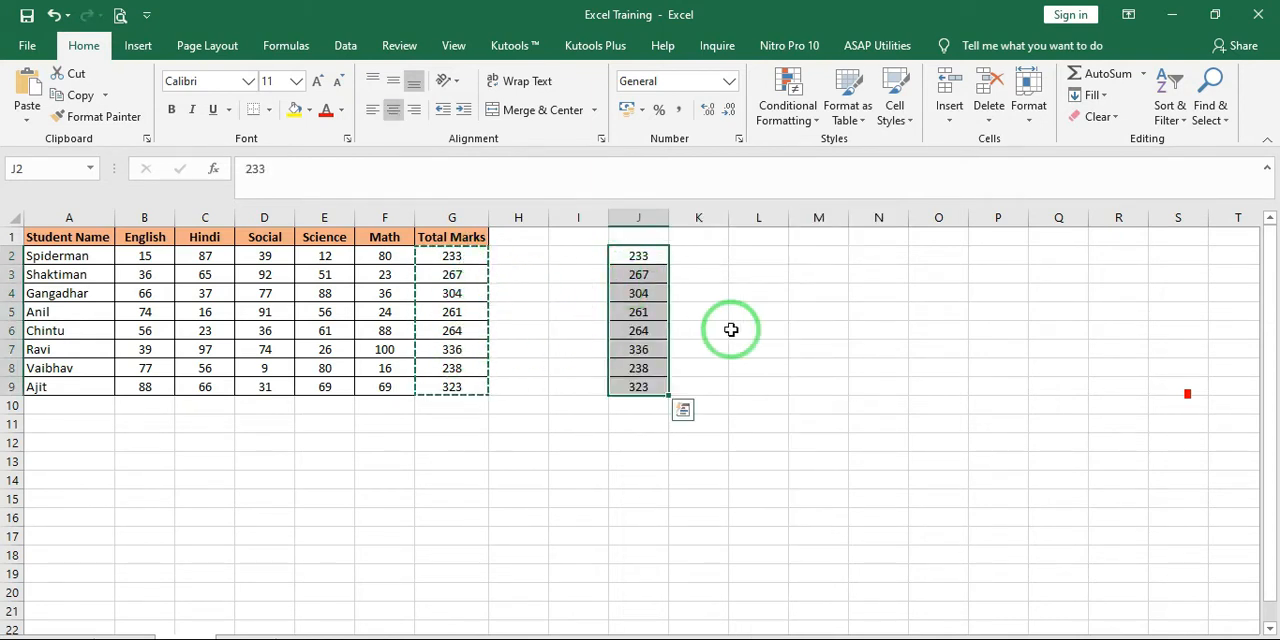
Delete column J with the pasted totals
{"action": "key", "text": "Left"}
{"action": "key", "text": "Left"}
{"action": "key", "text": "Right"}
{"action": "key", "text": "Right"}
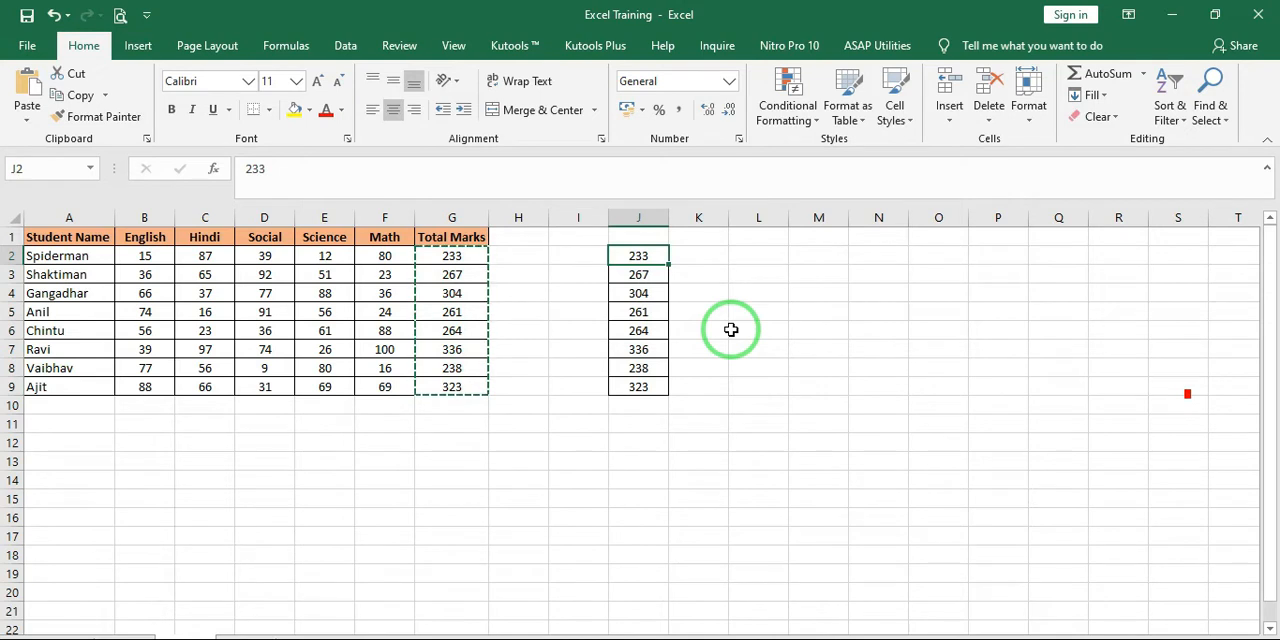
{"action": "key", "text": "ctrl+space"}
{"action": "key", "text": "Delete"}
{"action": "key", "text": "Left"}
{"action": "key", "text": "Left"}
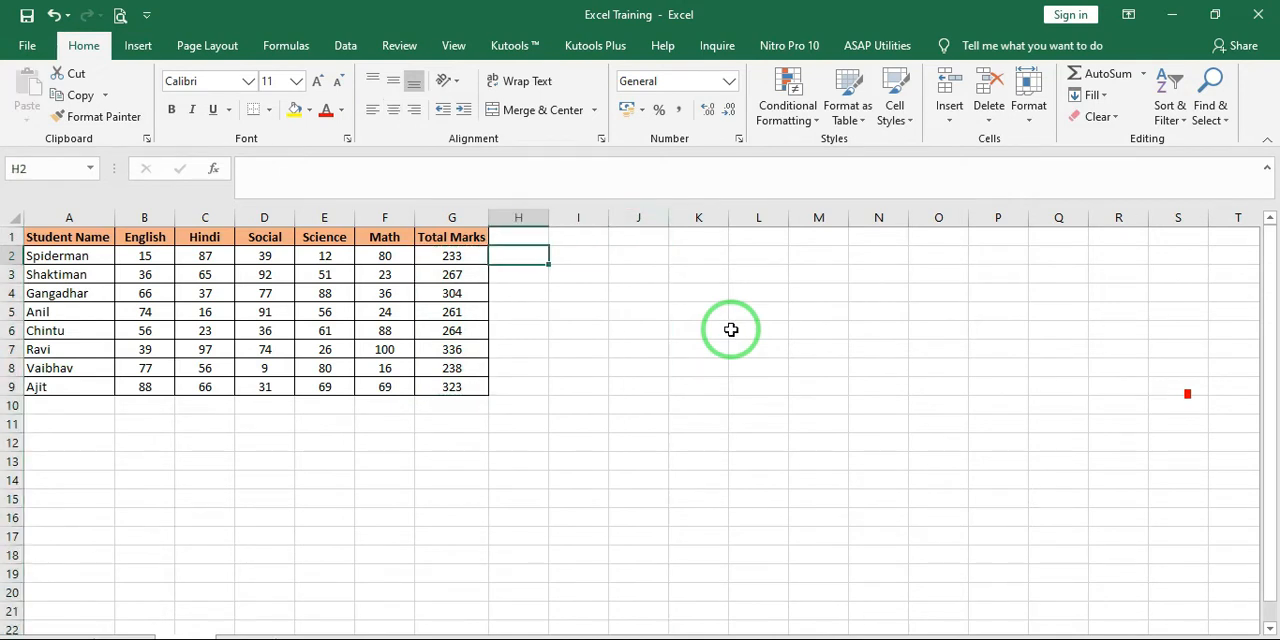
{"action": "key", "text": "Left"}
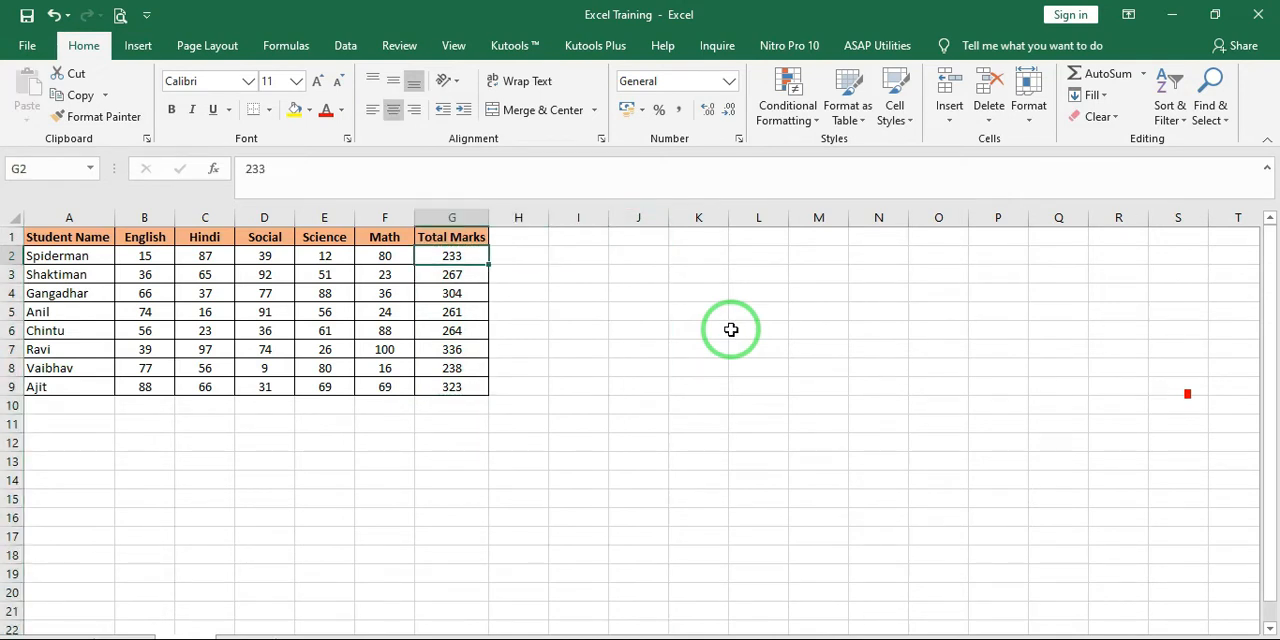
{"action": "key", "text": "Right"}
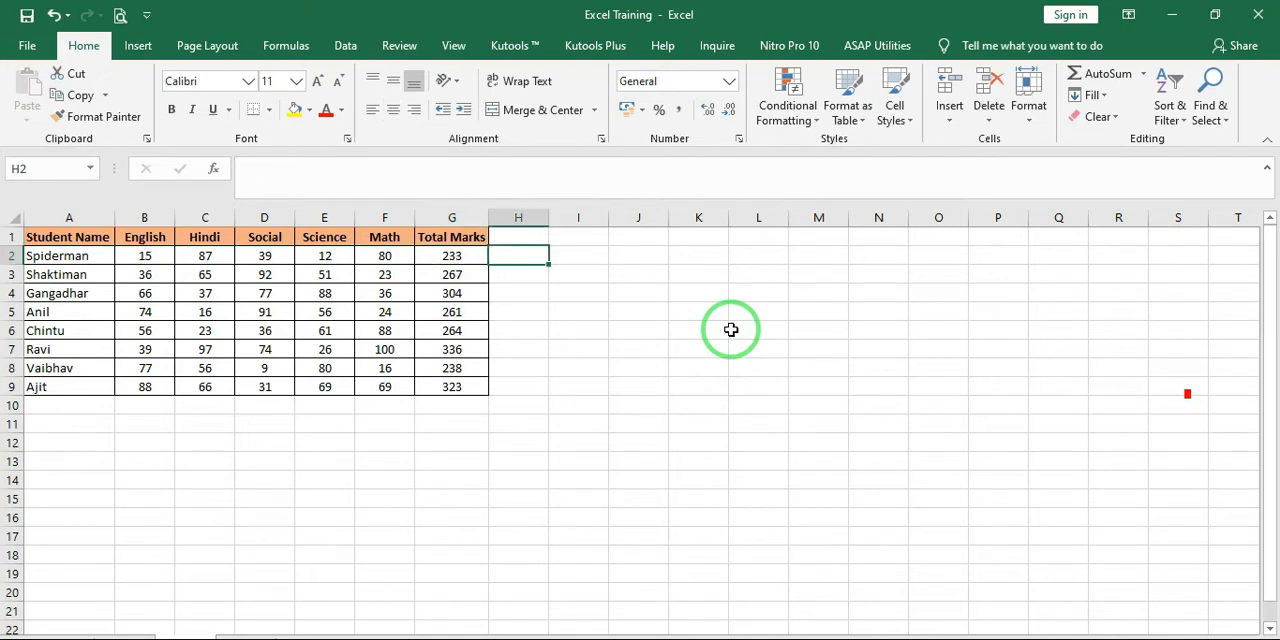
{"action": "key", "text": "Left"}
{"action": "key", "text": "Left"}
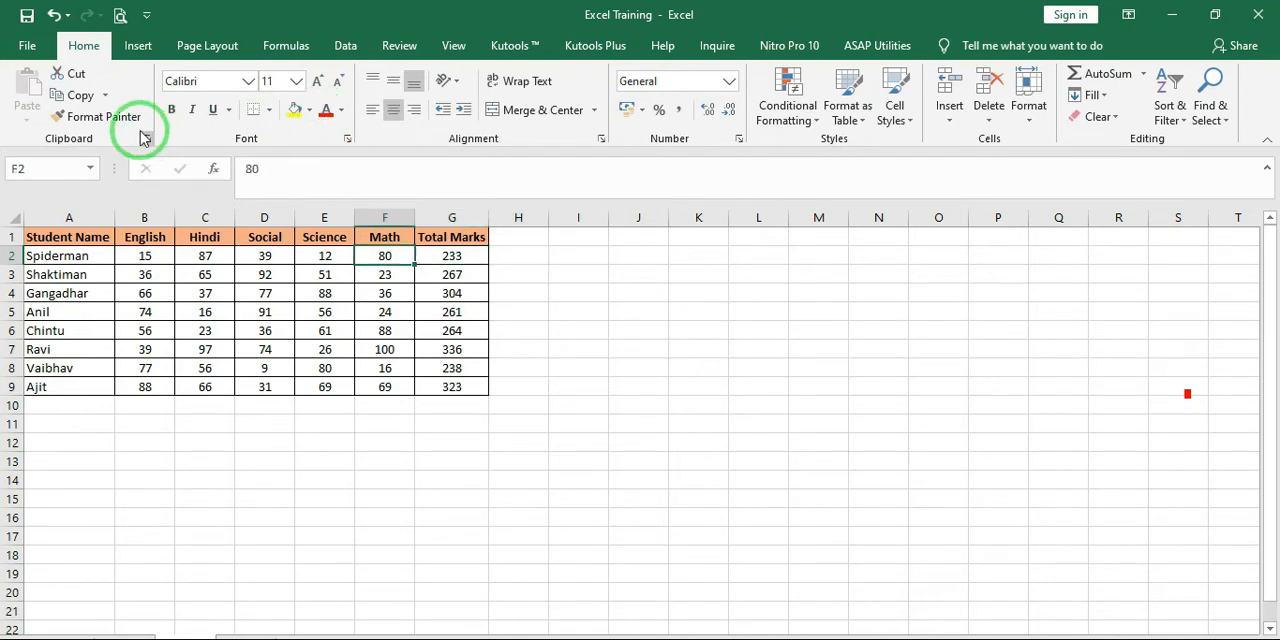
{"action": "left_click", "coordinate": [104, 100]}
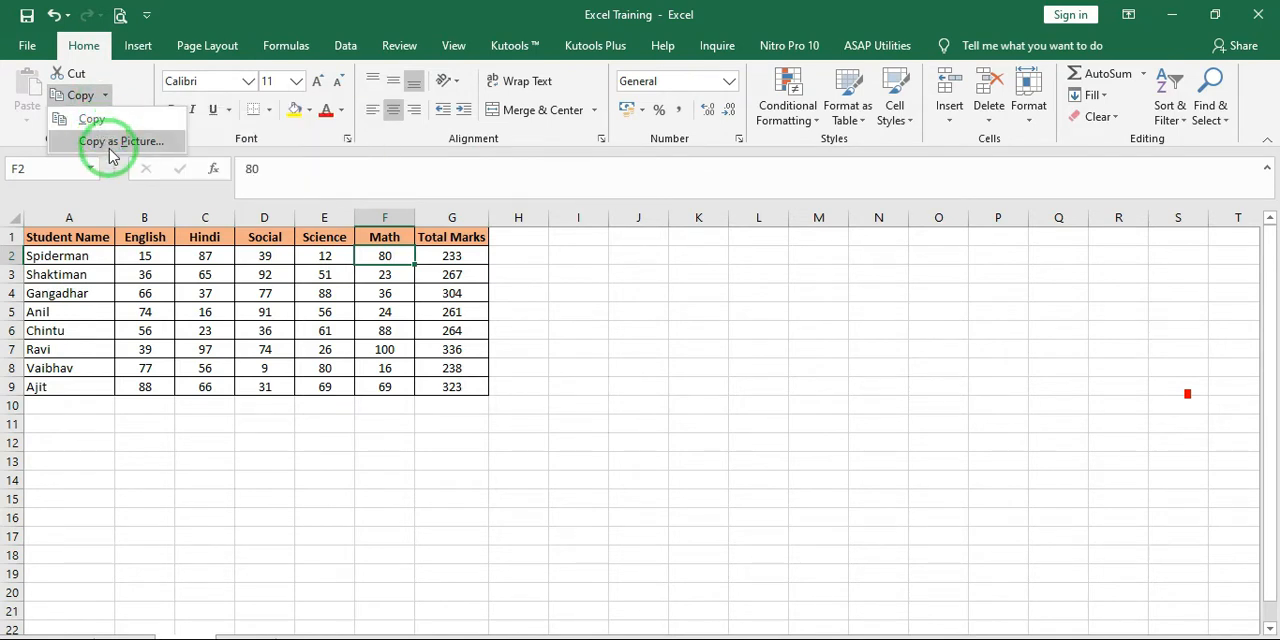
{"action": "left_click", "coordinate": [531, 362]}
{"action": "left_click", "coordinate": [470, 312]}
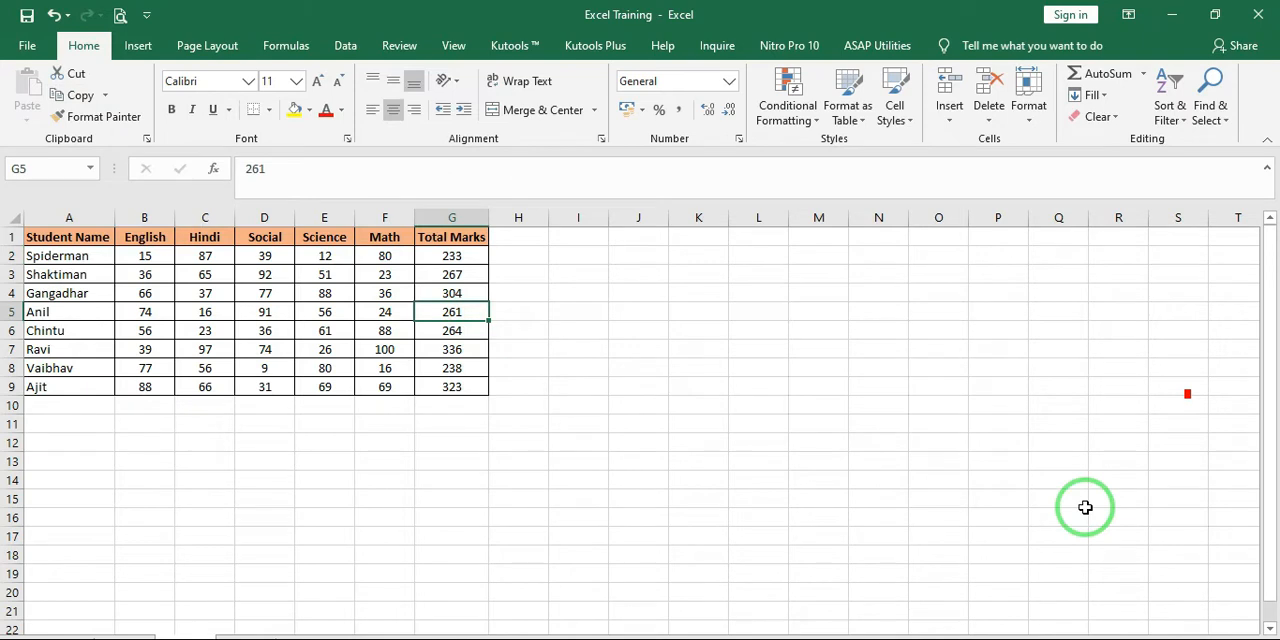
{"action": "key", "text": "Left"}
{"action": "key", "text": "Left"}
{"action": "key", "text": "Right"}
{"action": "key", "text": "Right"}
Copy the Total Marks column G1:G9, including its header, and paste it starting at cell I1
{"action": "key", "text": "Up"}
{"action": "key", "text": "Up"}
{"action": "key", "text": "Up"}
{"action": "key", "text": "Up"}
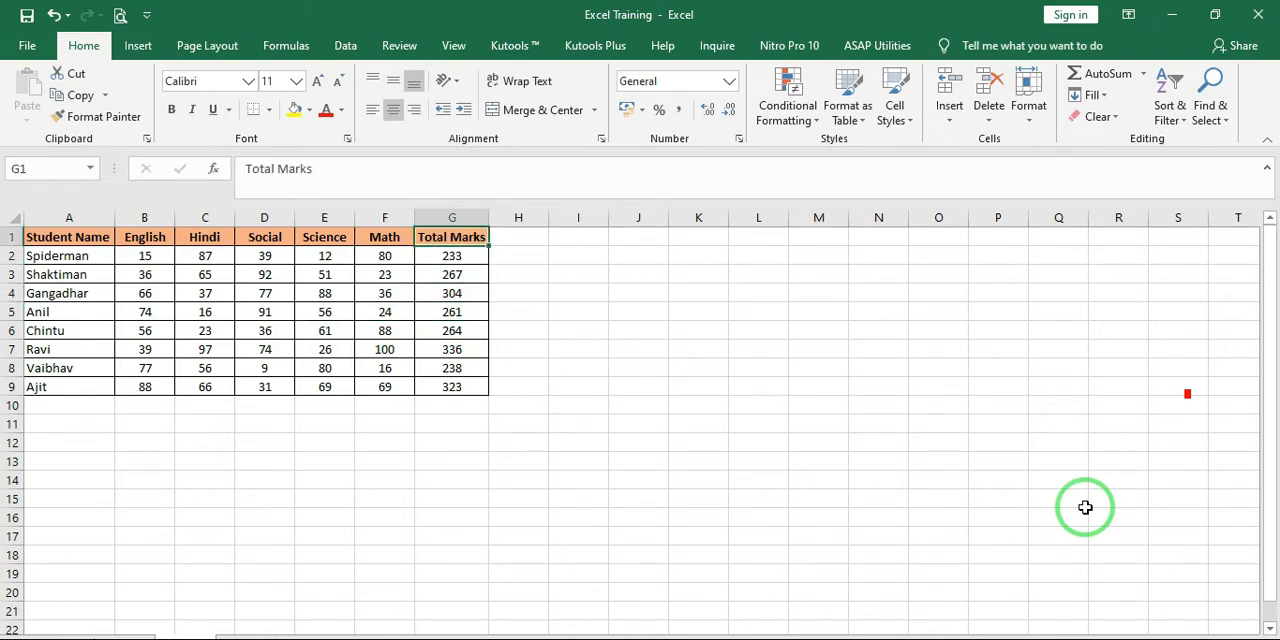
{"action": "key", "text": "ctrl+shift+Down"}
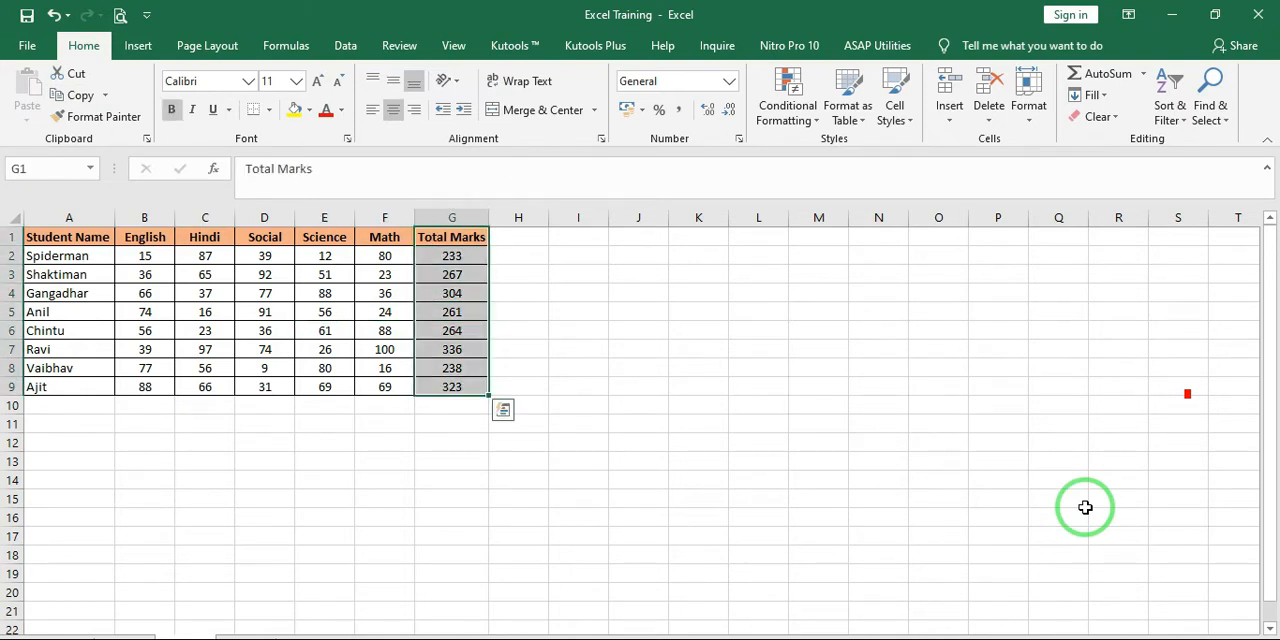
{"action": "key", "text": "Right"}
{"action": "key", "text": "Right"}
{"action": "key", "text": "ctrl+v"}
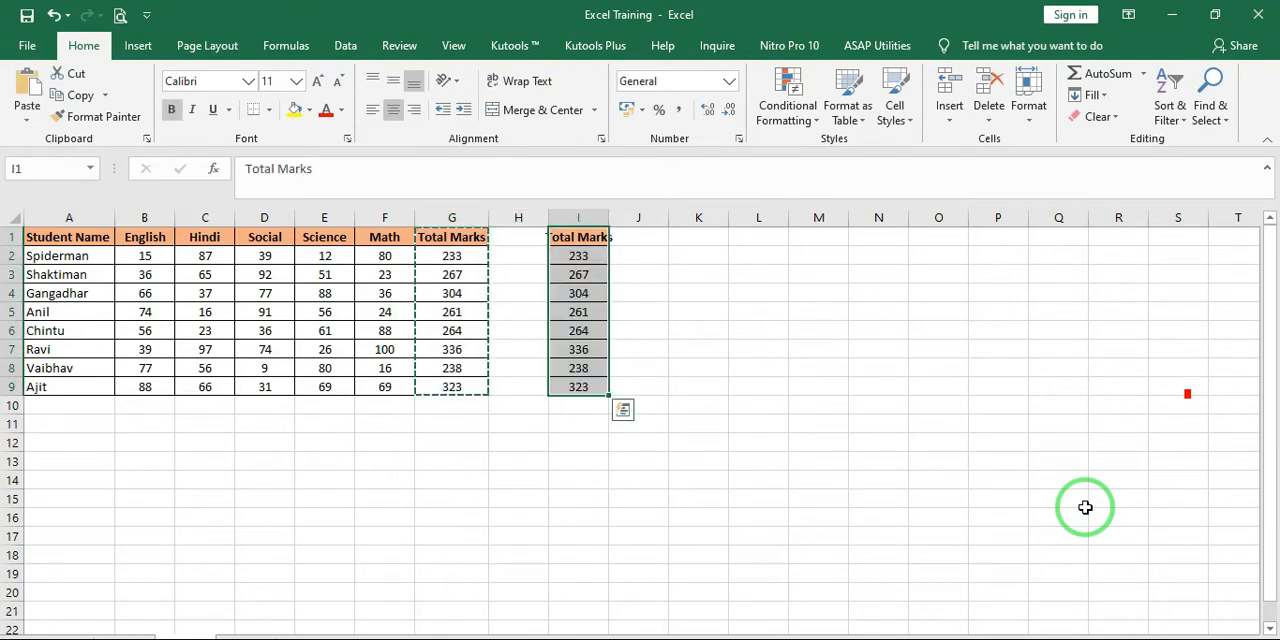
Undo the paste of the Total Marks column into column I
{"action": "key", "text": "ctrl+z"}
{"action": "key", "text": "Left"}
{"action": "key", "text": "Left"}
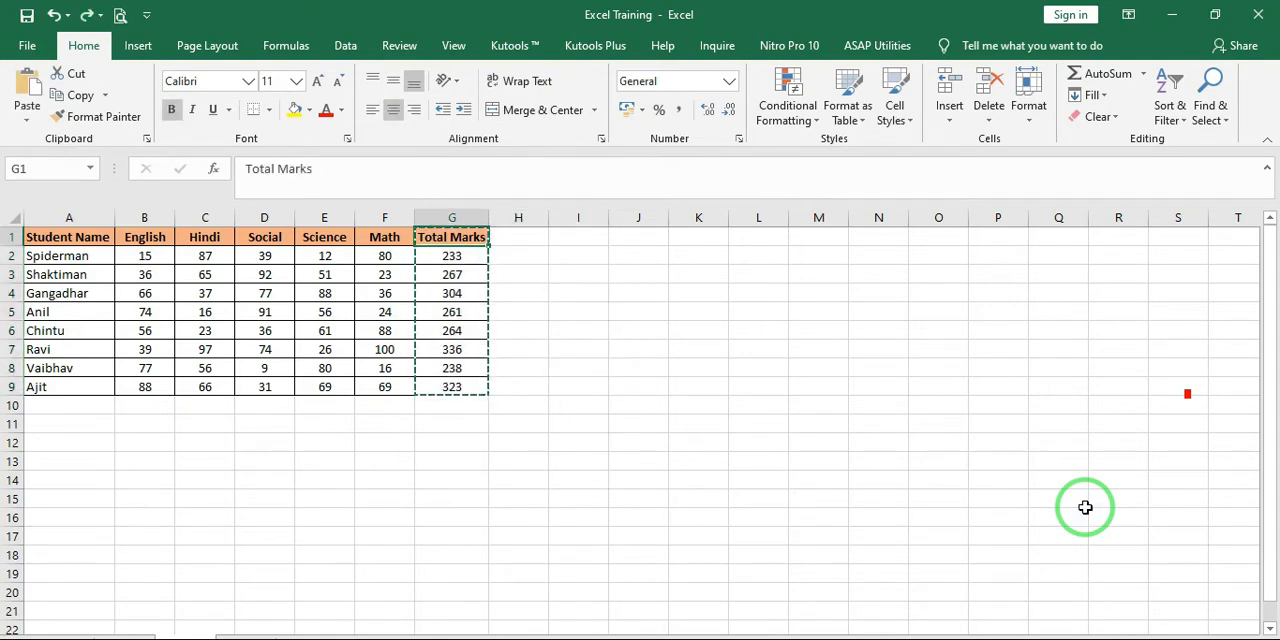
{"action": "left_click", "coordinate": [104, 95]}
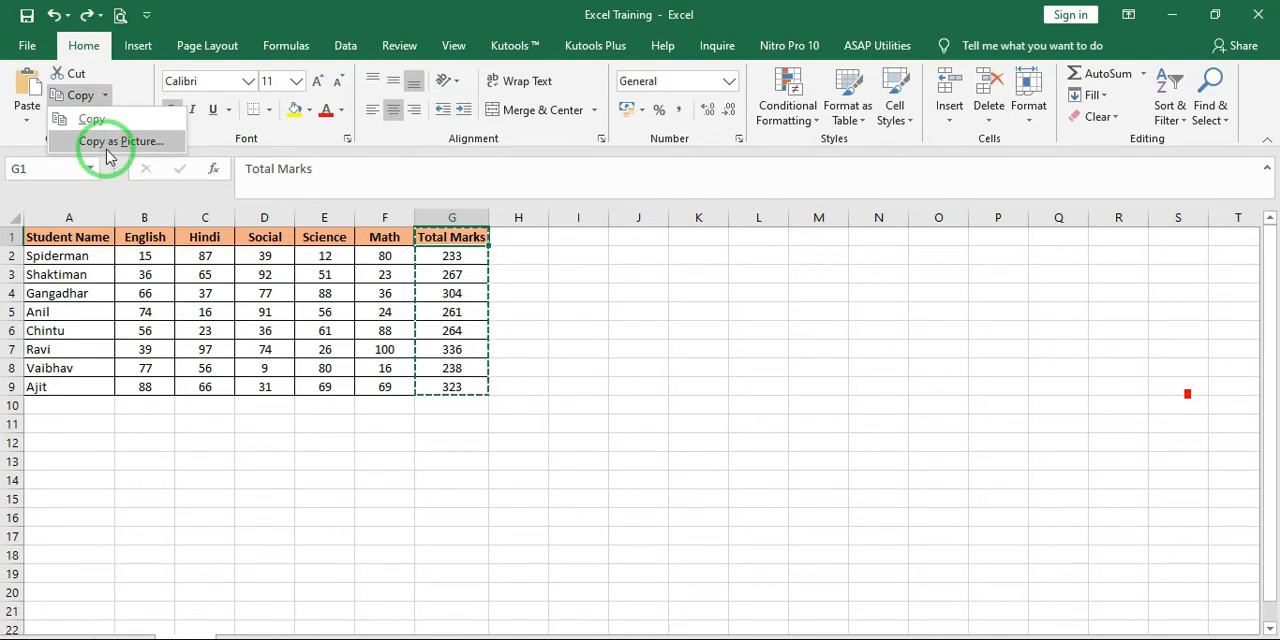
{"action": "left_click", "coordinate": [492, 343]}
{"action": "left_click", "coordinate": [424, 307]}
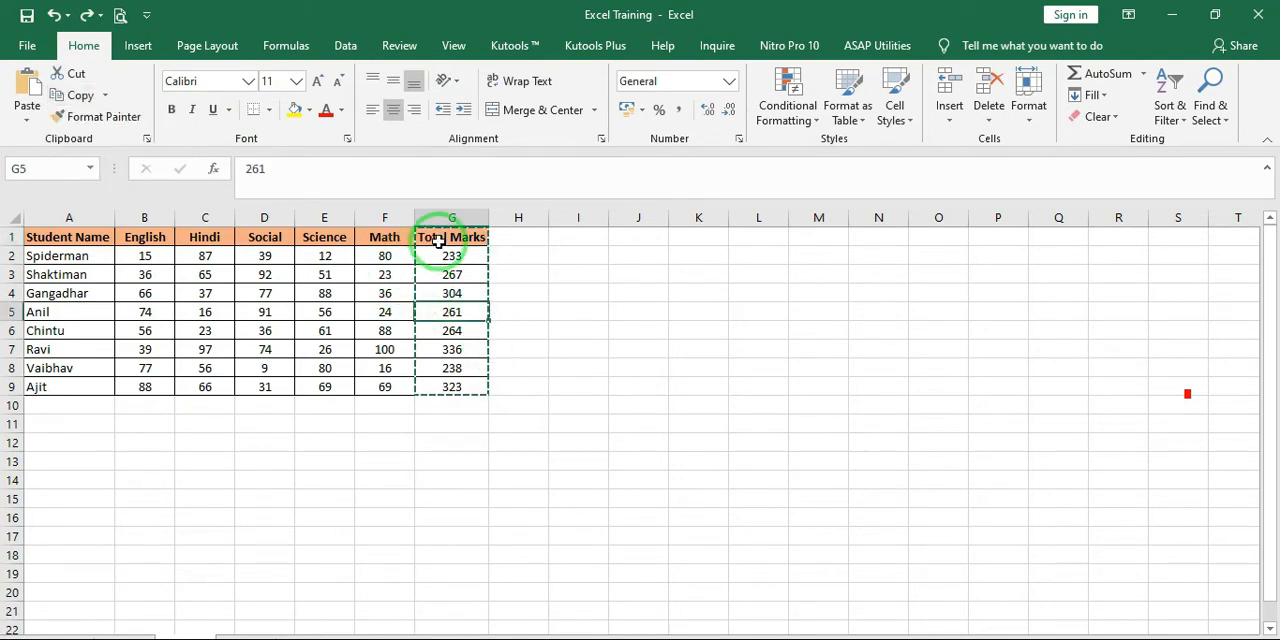
Copy cells G1:G3 as a picture, using the As shown on screen appearance and the Picture format
{"action": "left_click_drag", "start_coordinate": [438, 241], "coordinate": [440, 278]}
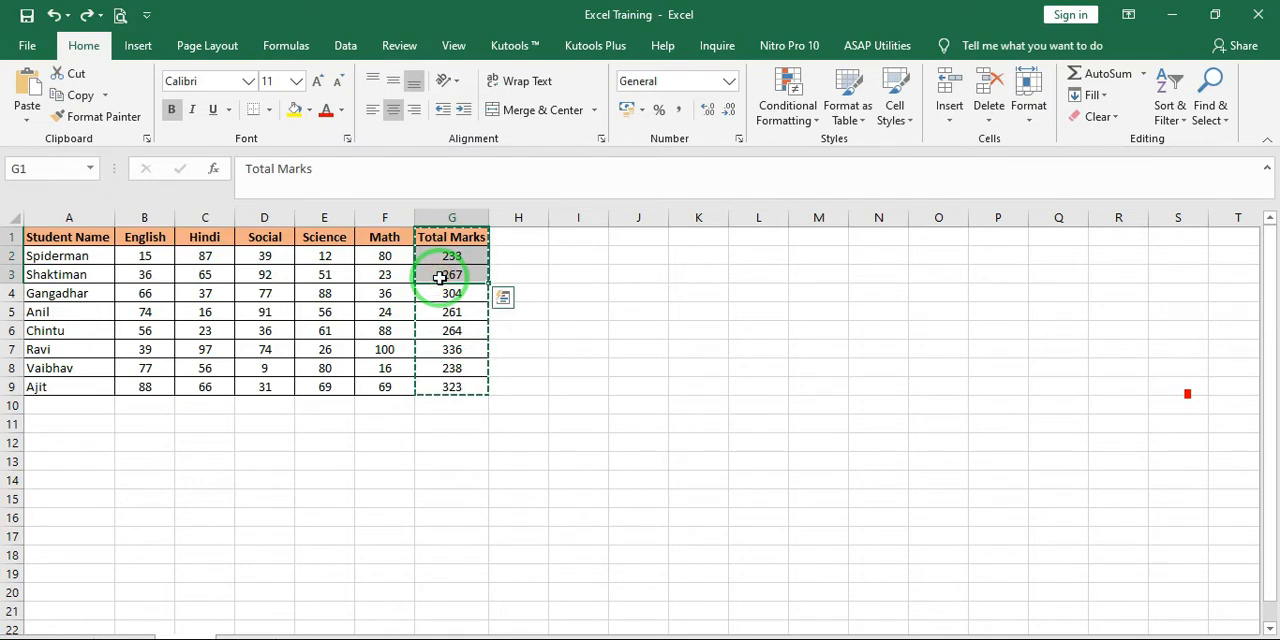
{"action": "key", "text": "Escape"}
{"action": "left_click_drag", "start_coordinate": [456, 239], "coordinate": [458, 270]}
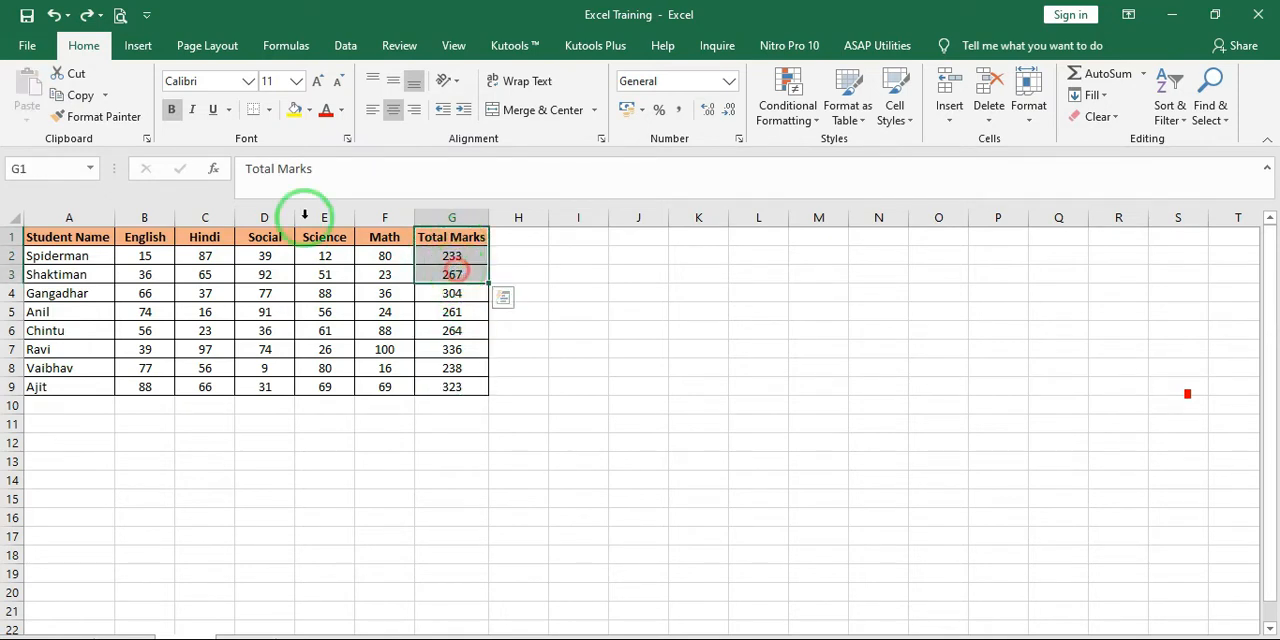
{"action": "left_click", "coordinate": [106, 97]}
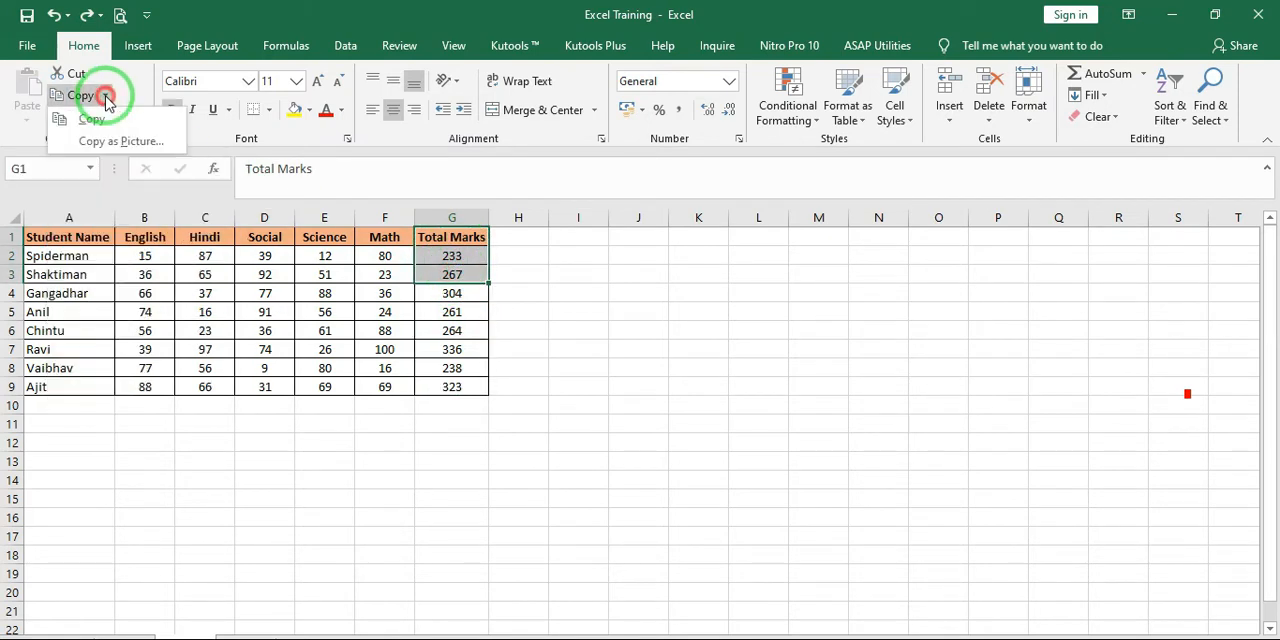
{"action": "left_click", "coordinate": [113, 150]}
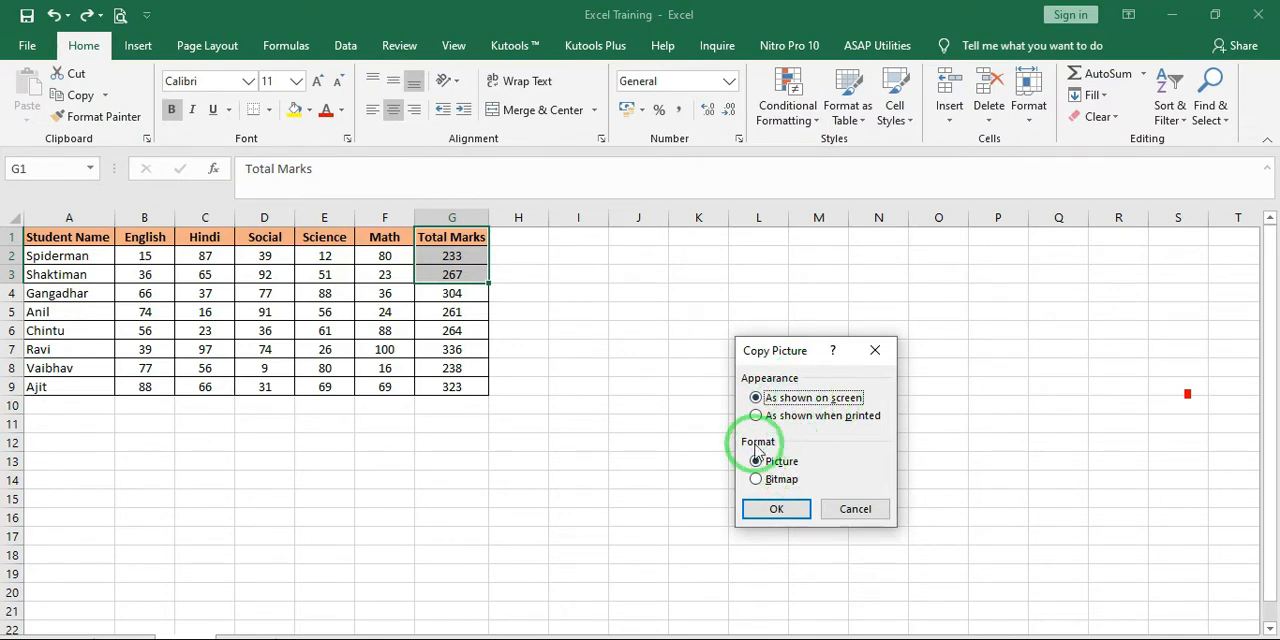
{"action": "left_click", "coordinate": [778, 511]}
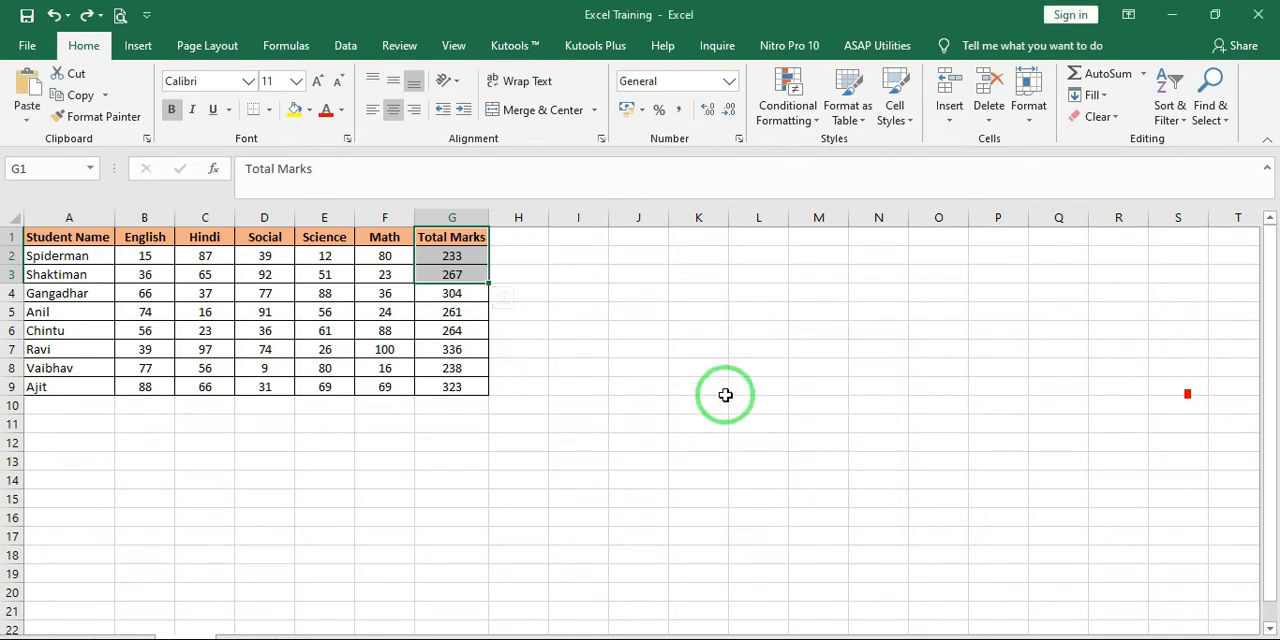
Paste the copied picture of the Total Marks cells at cell K4
{"action": "left_click", "coordinate": [678, 294]}
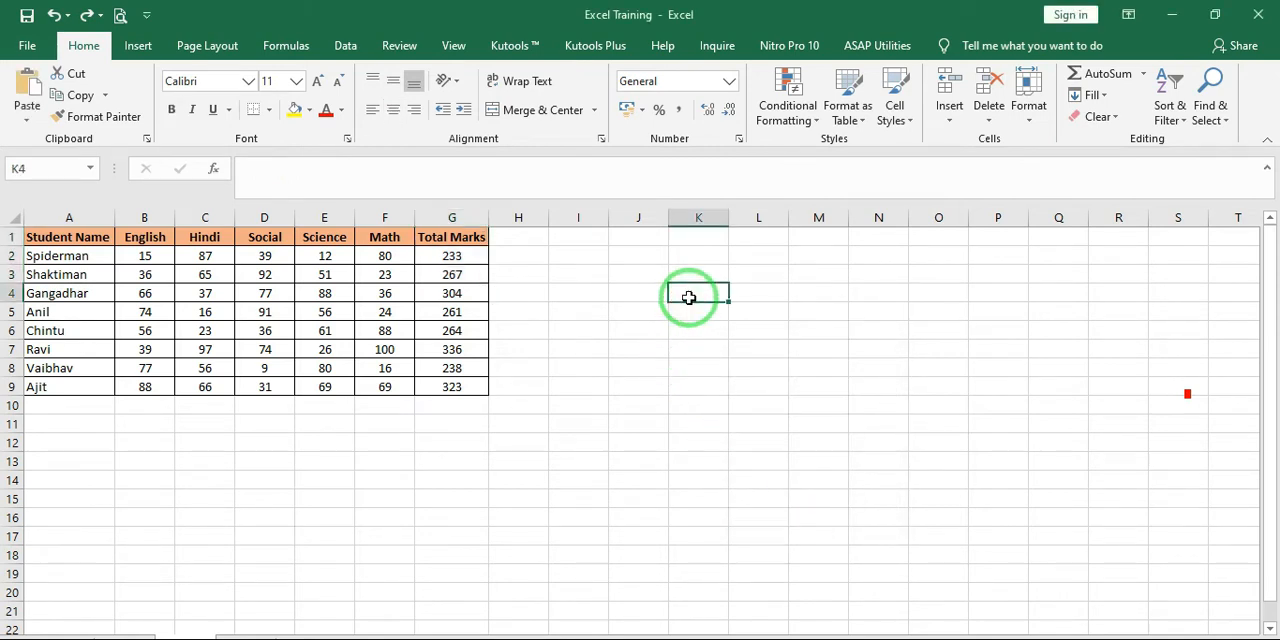
{"action": "right_click", "coordinate": [688, 300]}
{"action": "left_click", "coordinate": [689, 300]}
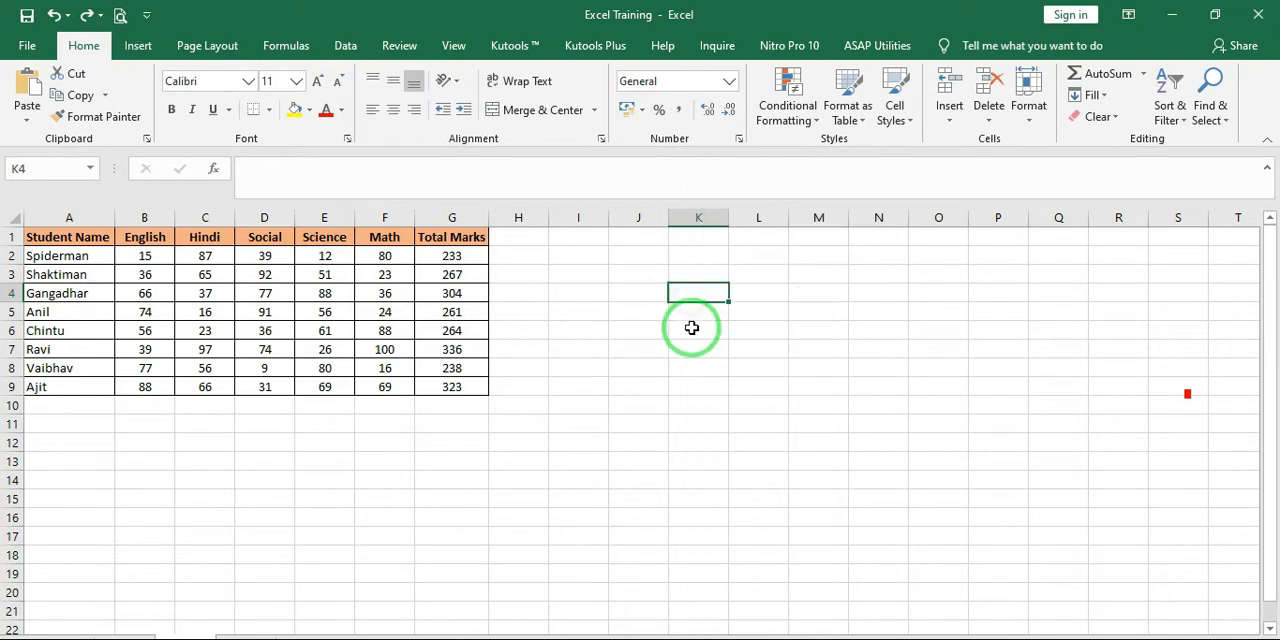
{"action": "key", "text": "ctrl+v"}
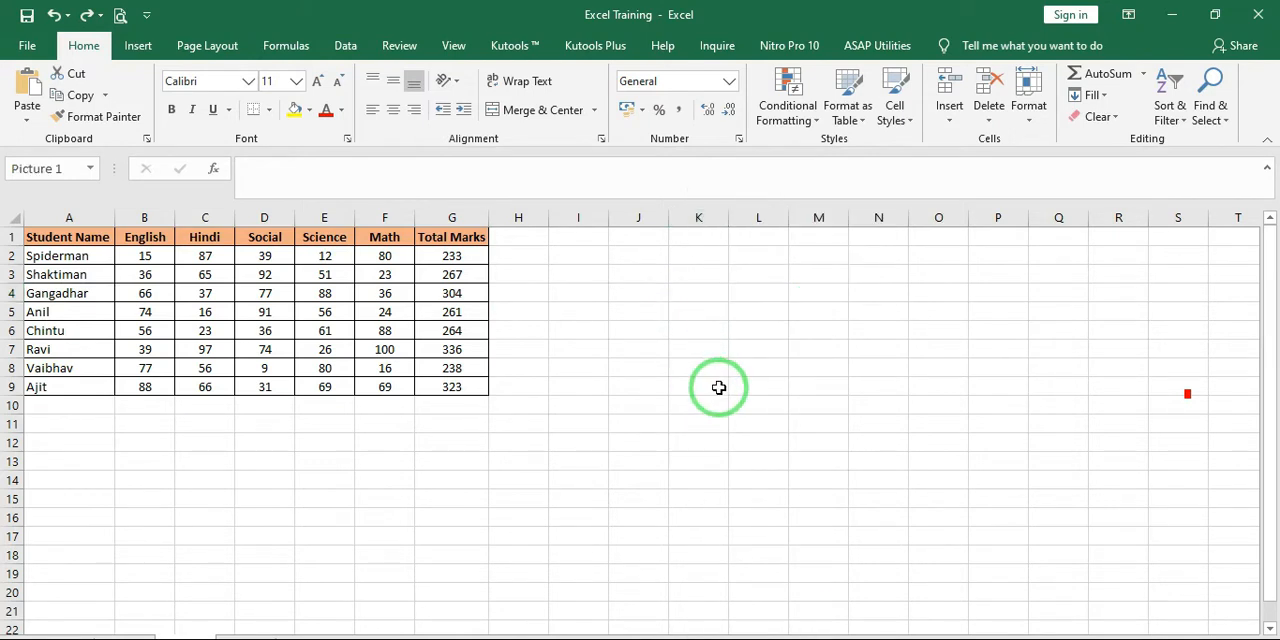
Move the pasted Total Marks picture to around cell M6 and delete it
{"action": "left_click_drag", "start_coordinate": [717, 303], "coordinate": [834, 314]}
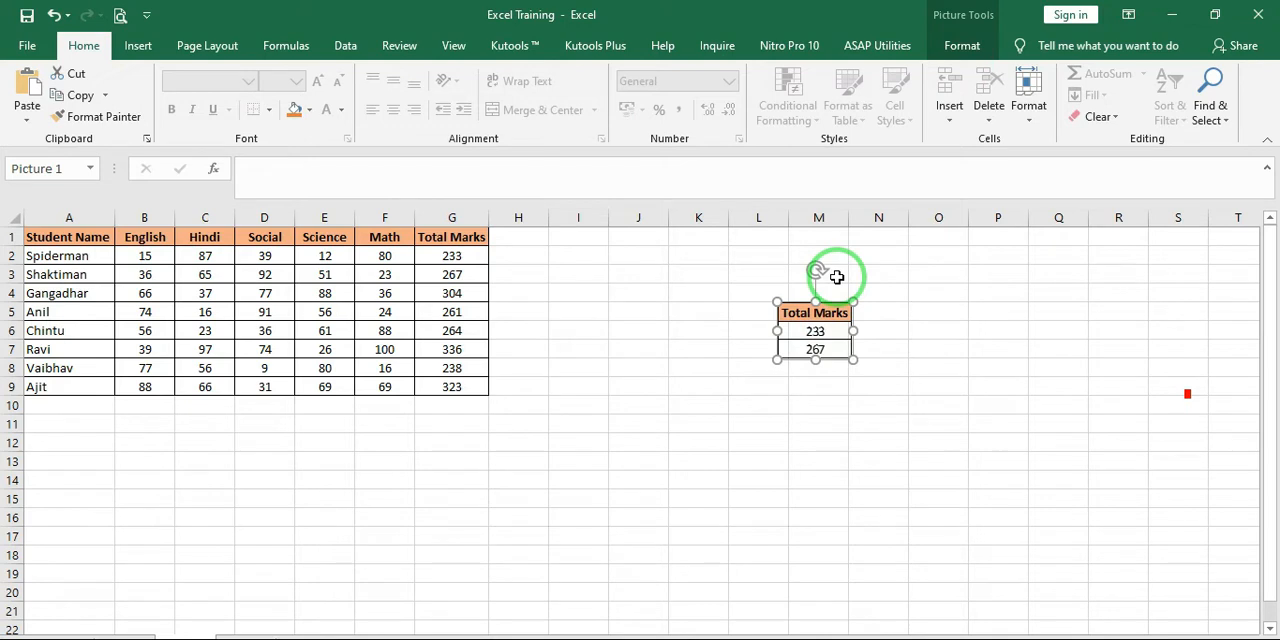
{"action": "key", "text": "Delete"}
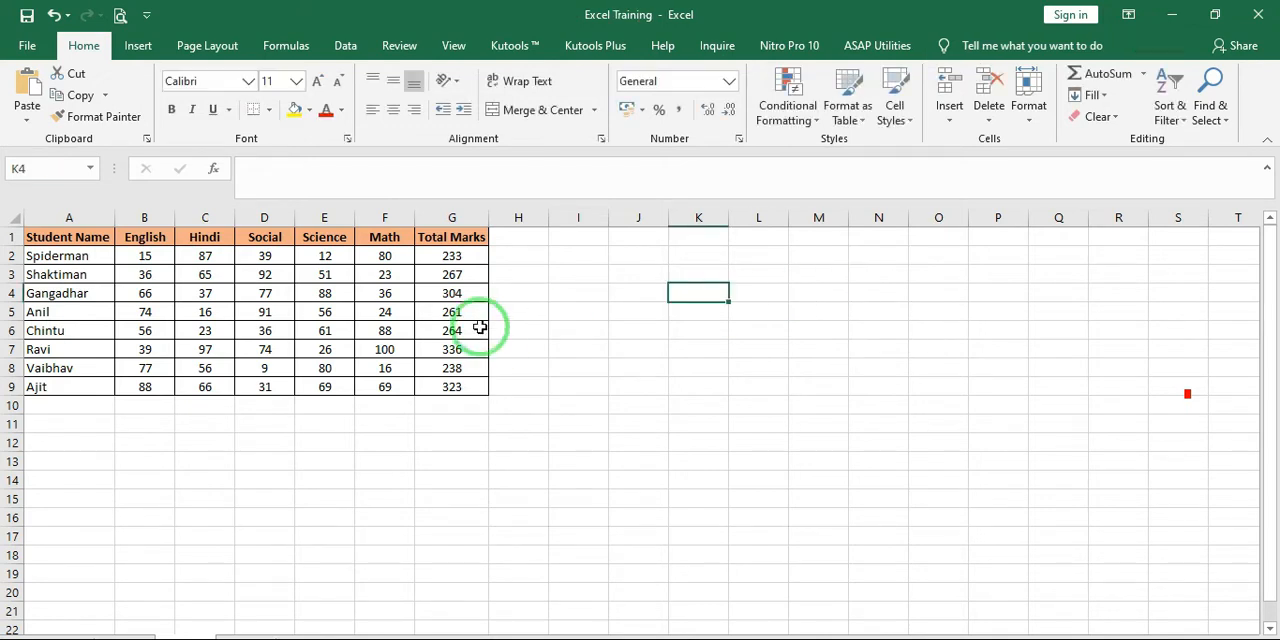
{"action": "left_click", "coordinate": [452, 256]}
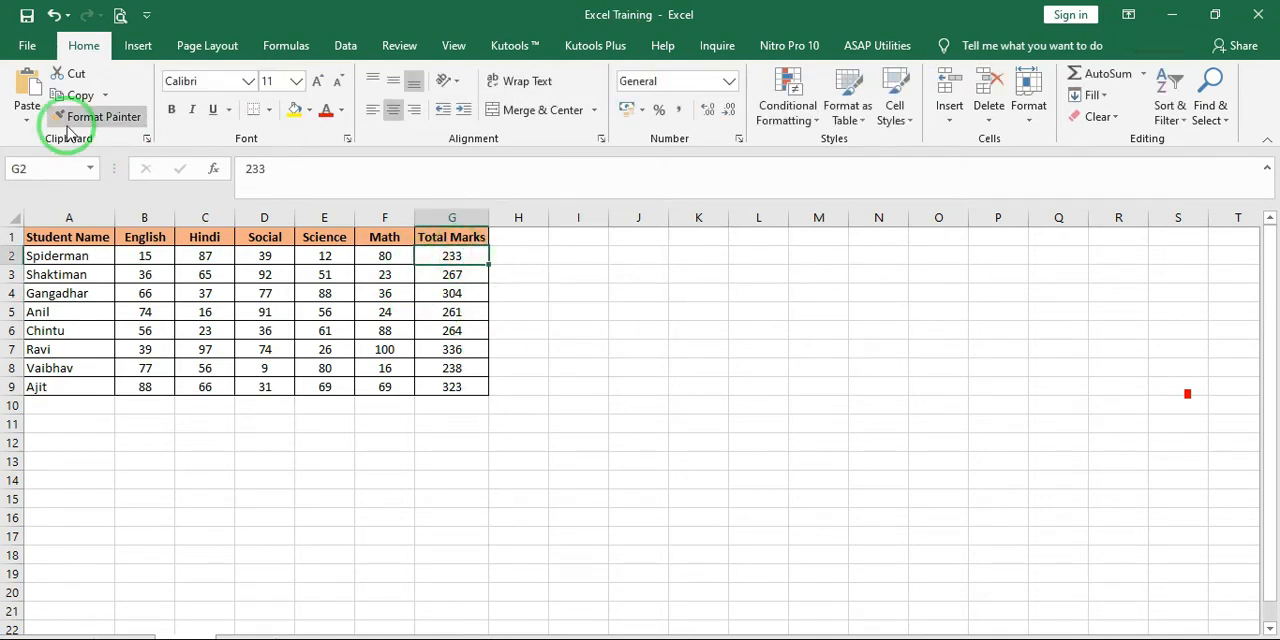
{"action": "left_click", "coordinate": [106, 101]}
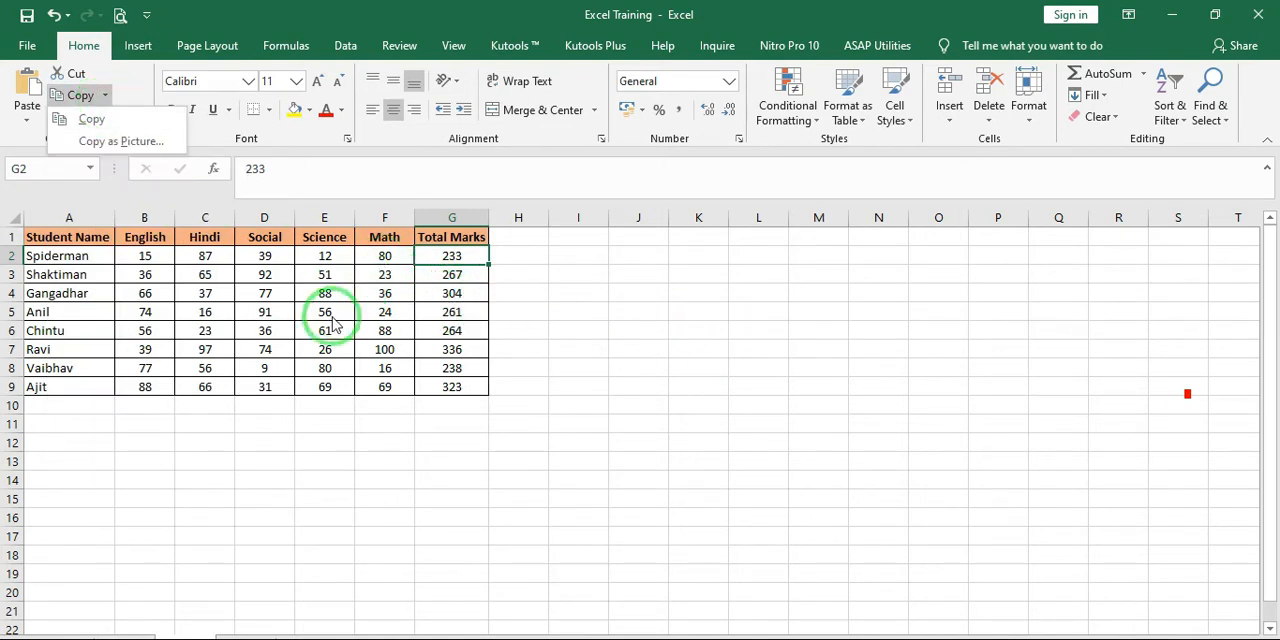
{"action": "left_click", "coordinate": [530, 290]}
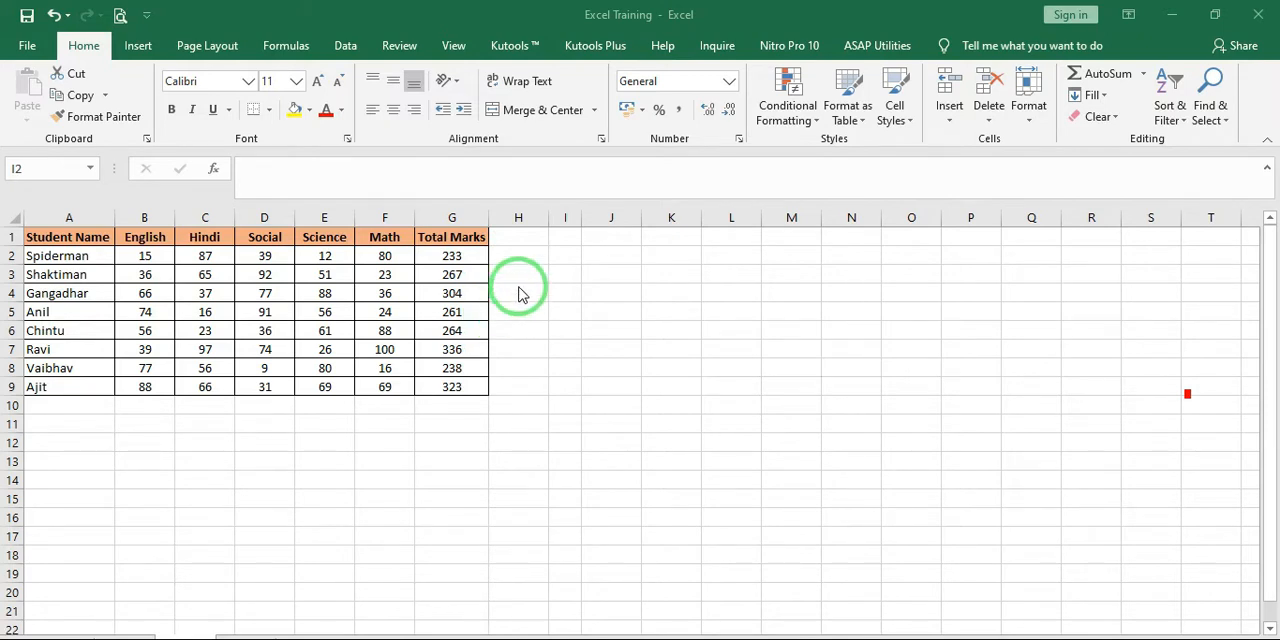
Copy the total in G3 and examine the paste options, including Formulas and Formulas & Number Formatting
{"action": "left_click", "coordinate": [558, 256]}
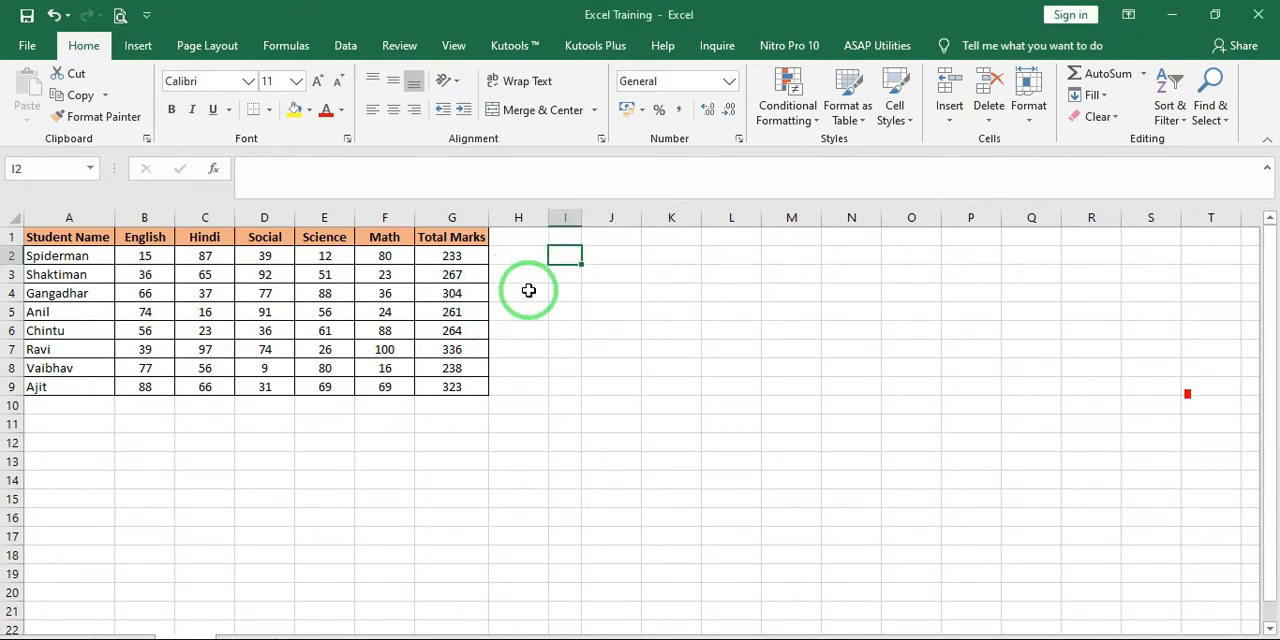
{"action": "left_click", "coordinate": [447, 275]}
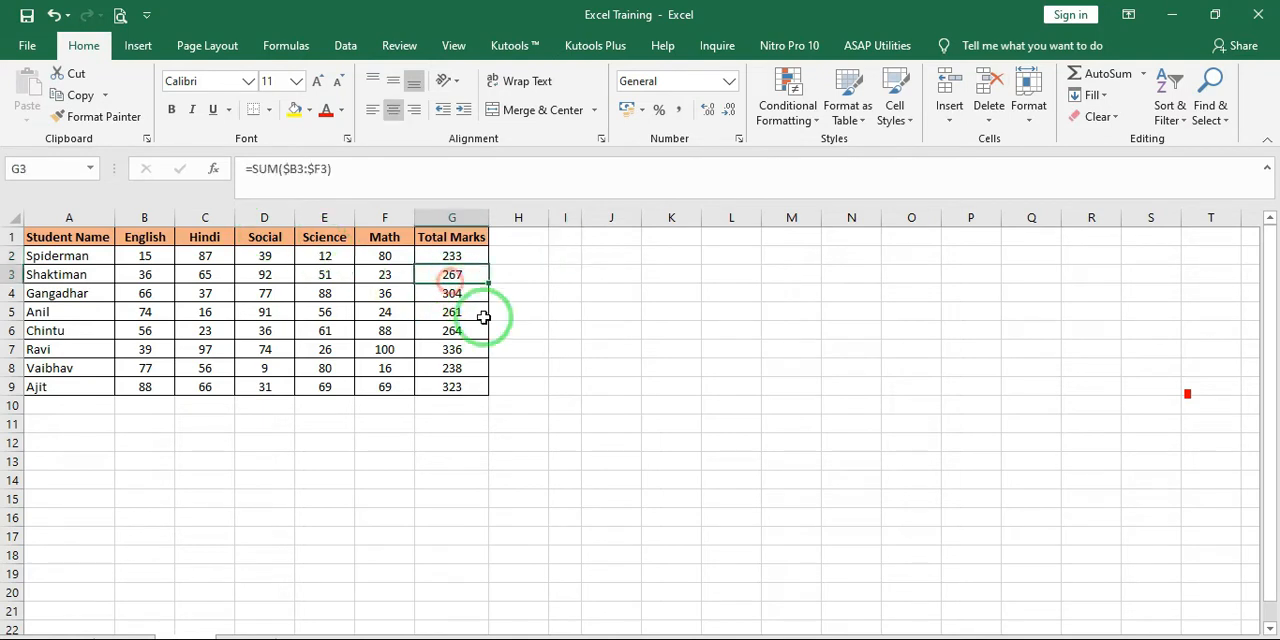
{"action": "key", "text": "ctrl+c"}
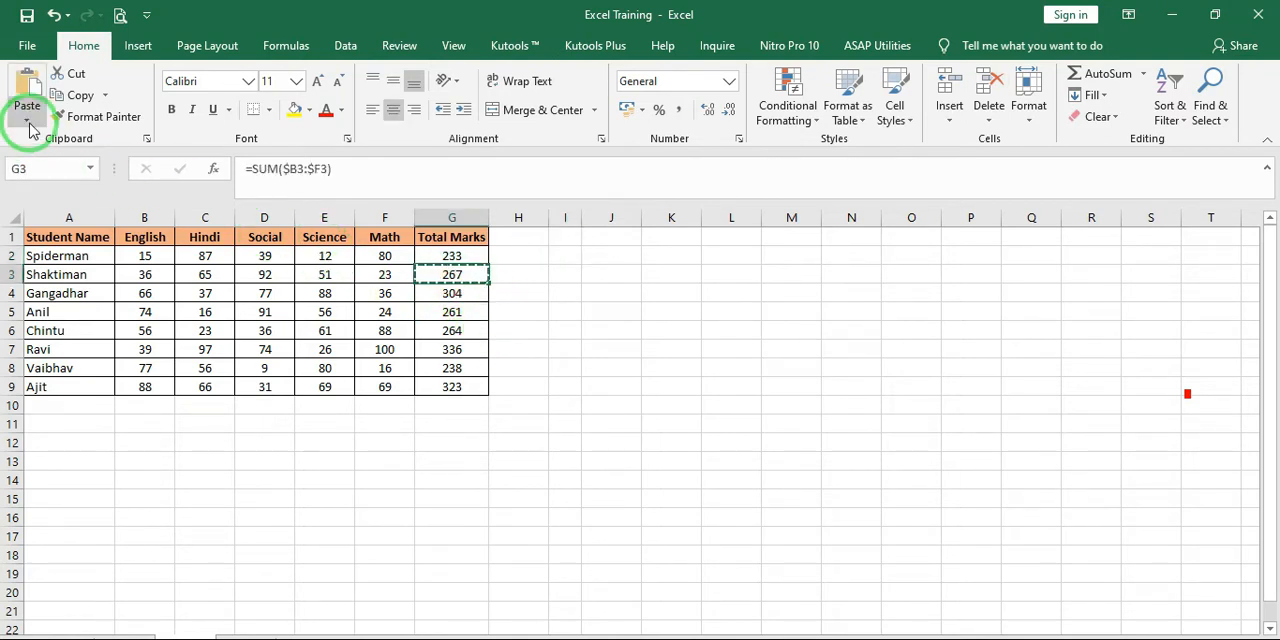
{"action": "left_click", "coordinate": [28, 122]}
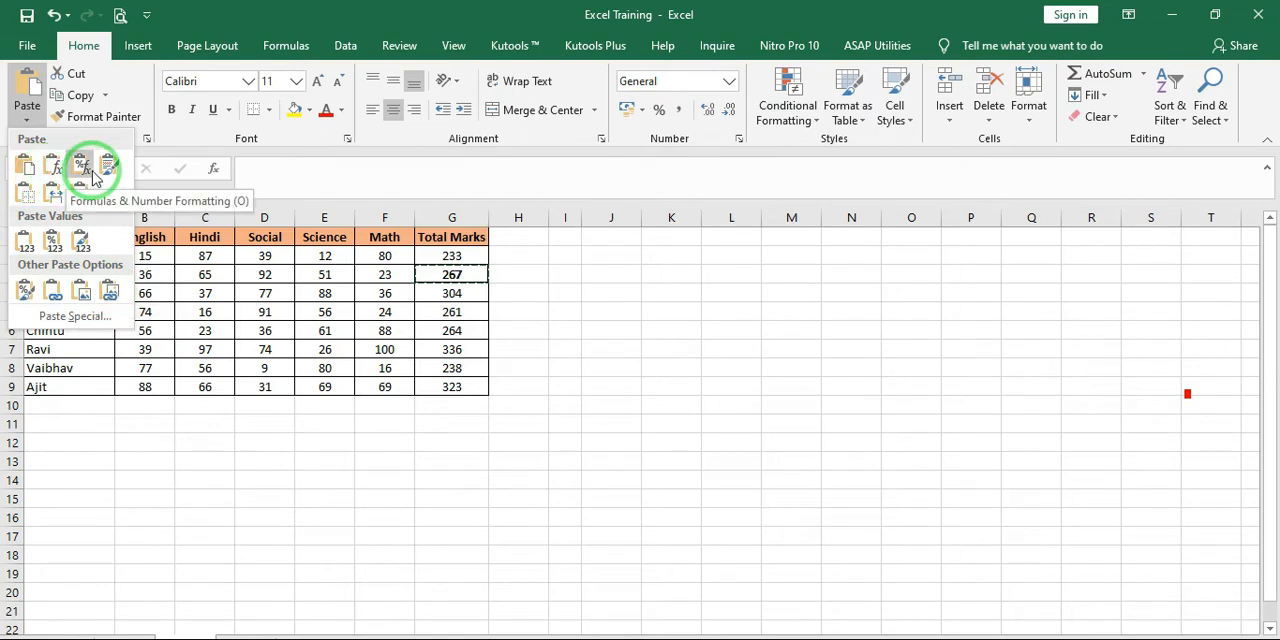
{"action": "left_click", "coordinate": [56, 167]}
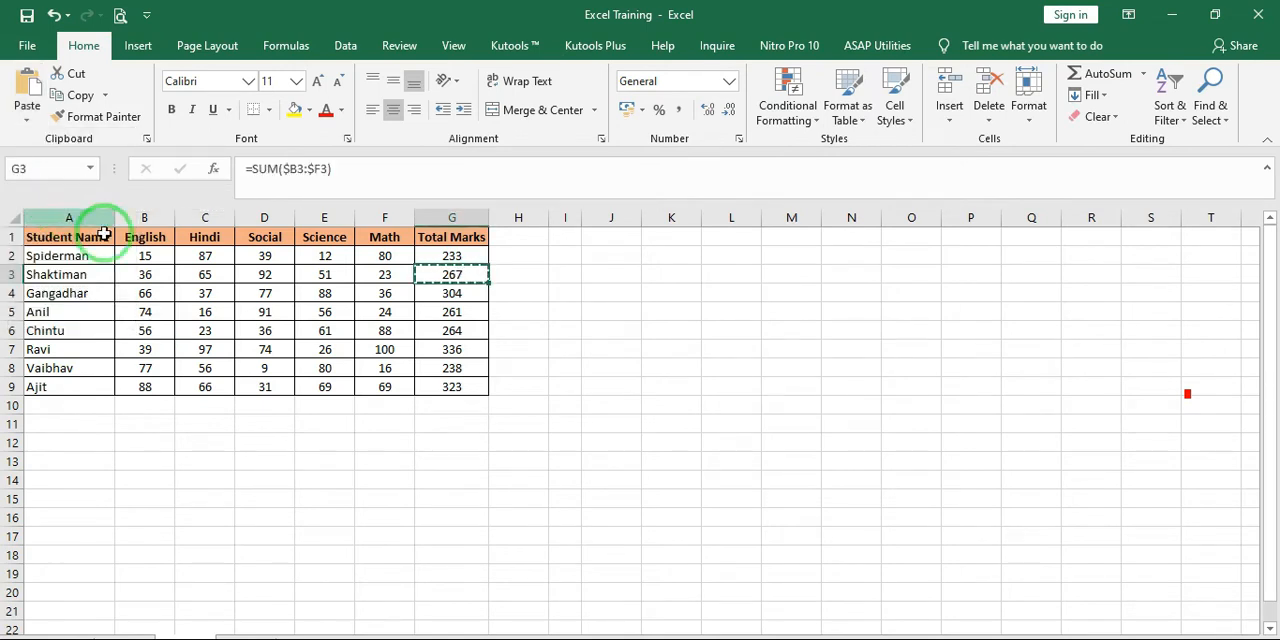
Examine the formulas behind the totals in G2:G9 of the Total Marks column
{"action": "left_click", "coordinate": [508, 272]}
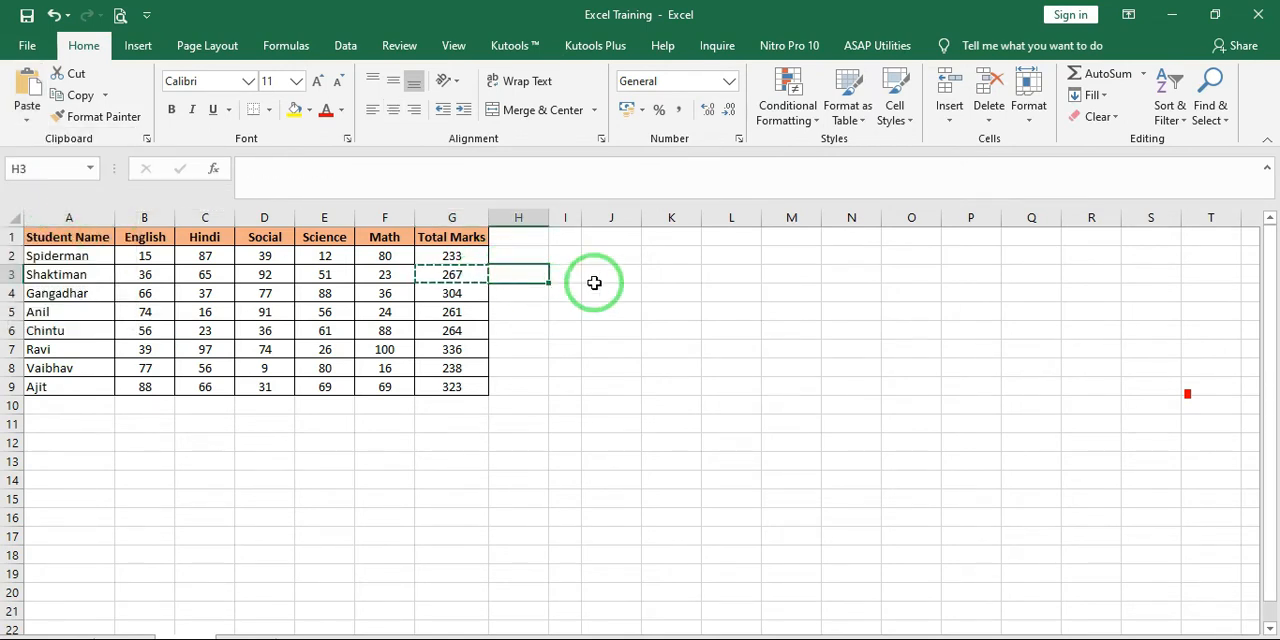
{"action": "key", "text": "Left"}
{"action": "key", "text": "Up"}
{"action": "key", "text": "Down"}
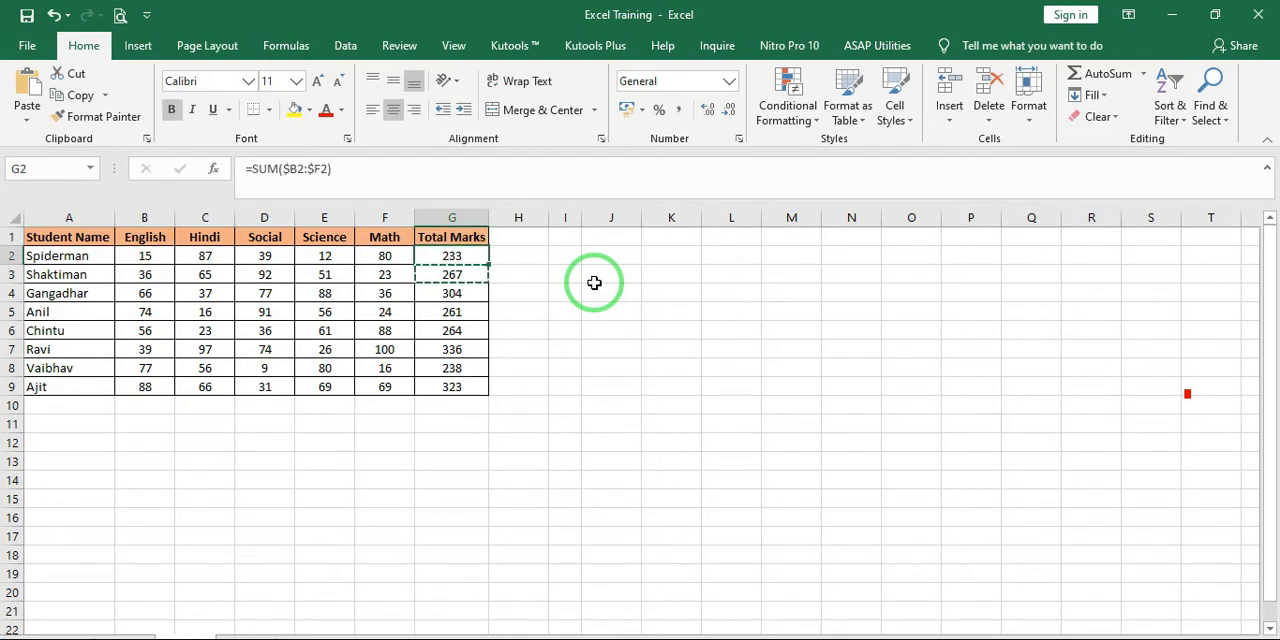
{"action": "key", "text": "Down"}
{"action": "key", "text": "Down"}
{"action": "key", "text": "Down"}
{"action": "key", "text": "Down"}
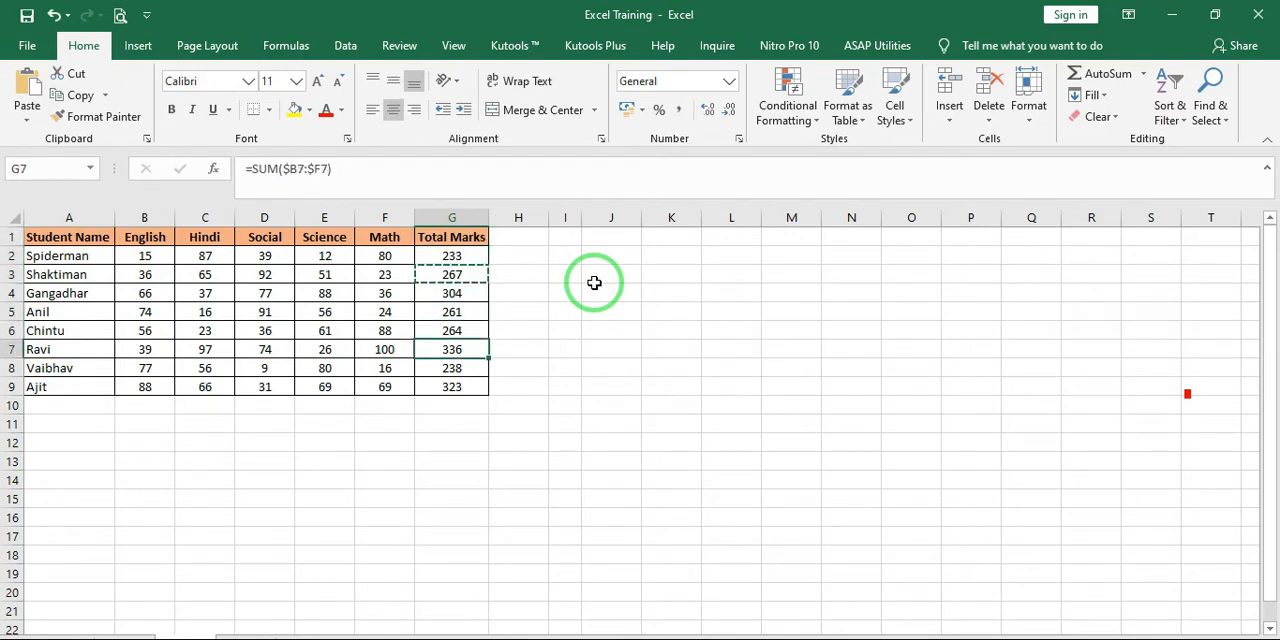
{"action": "key", "text": "ctrl+Up"}
{"action": "key", "text": "Down"}
{"action": "key", "text": "ctrl+shift+Down"}
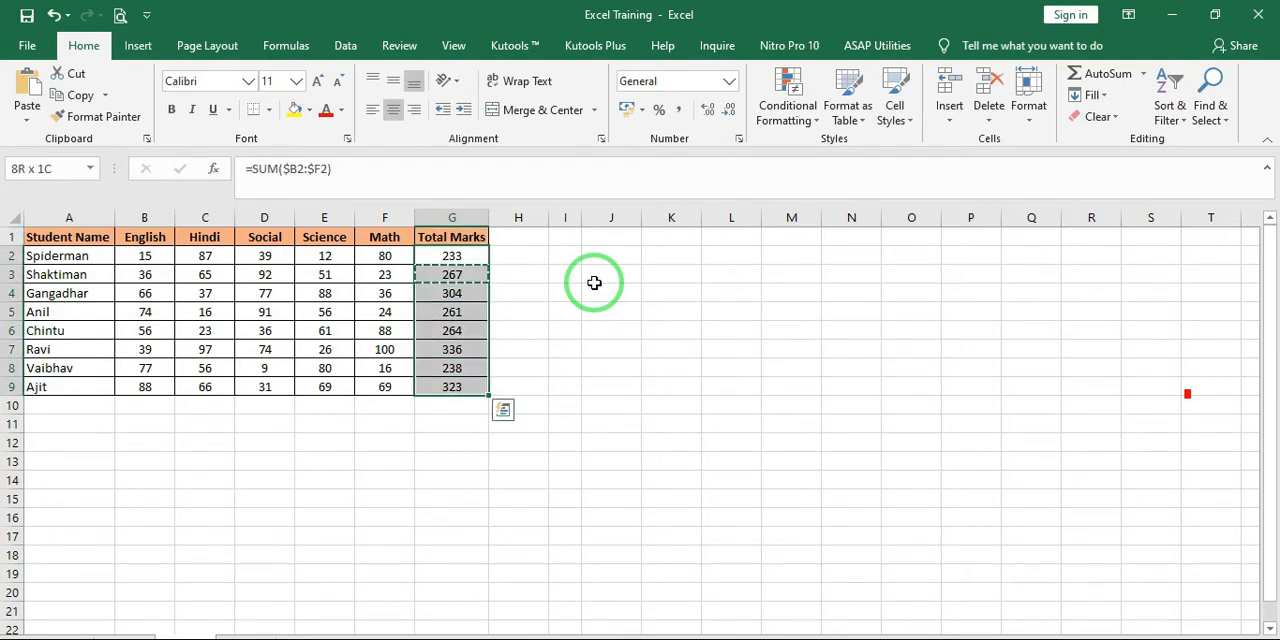
{"action": "key", "text": "Up"}
{"action": "key", "text": "Down"}
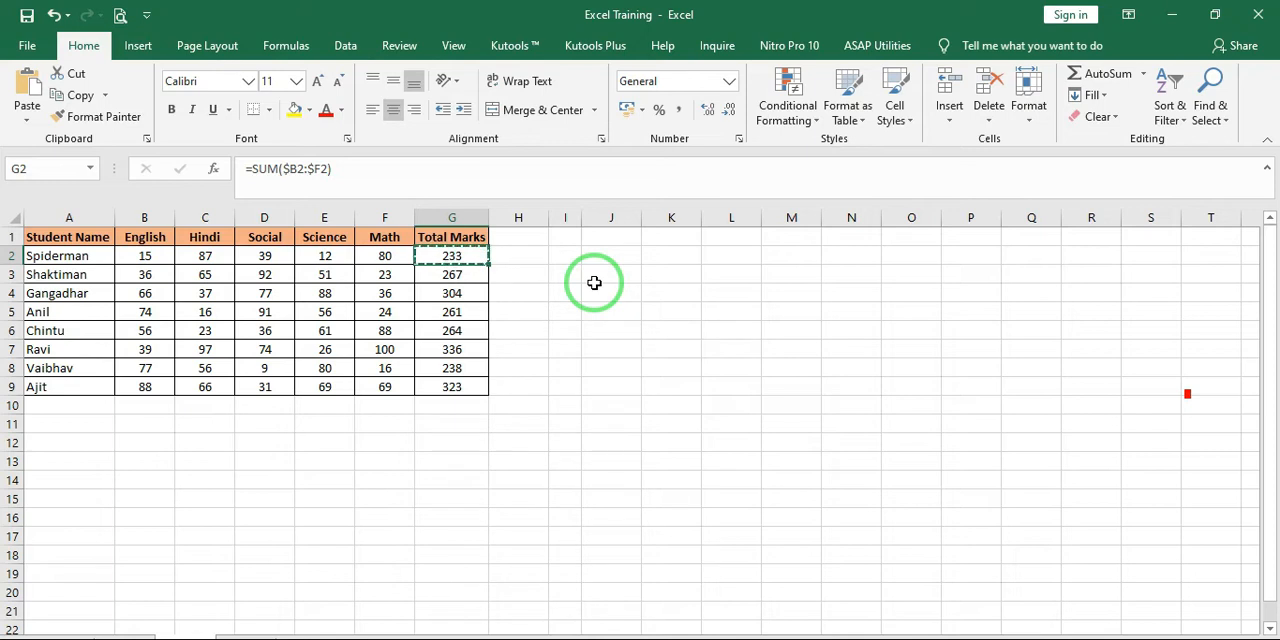
Copy the total in G2, paste it into I2 with the standard Paste option, and undo the paste
{"action": "left_click", "coordinate": [451, 257]}
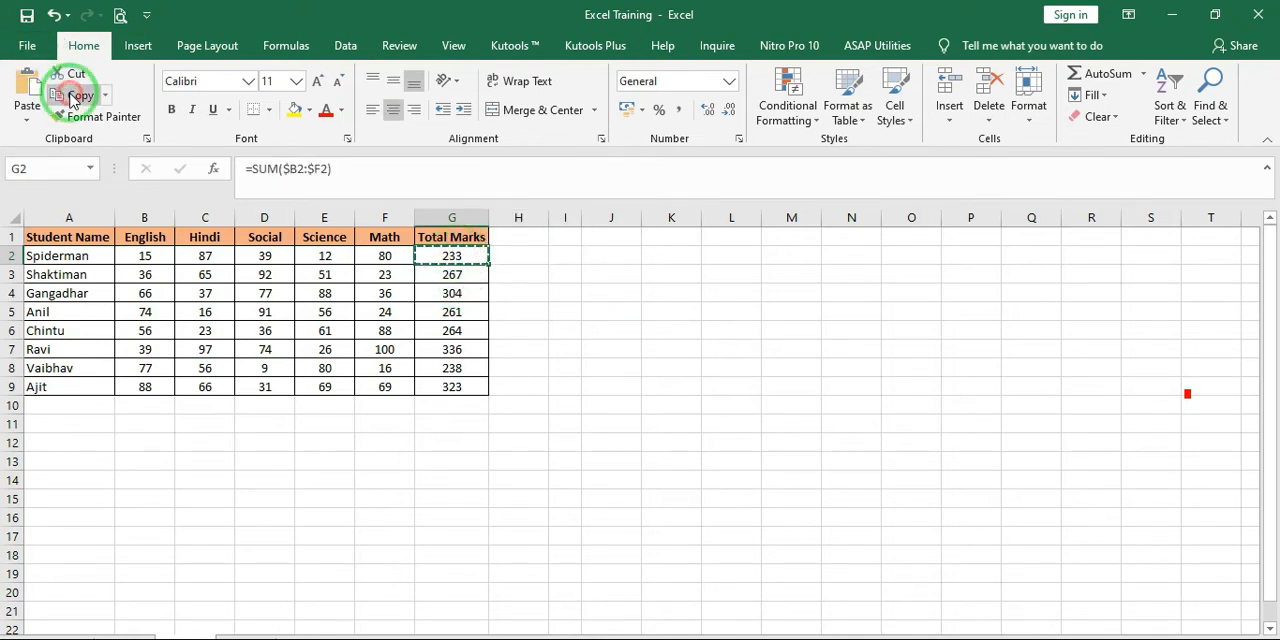
{"action": "left_click", "coordinate": [570, 256]}
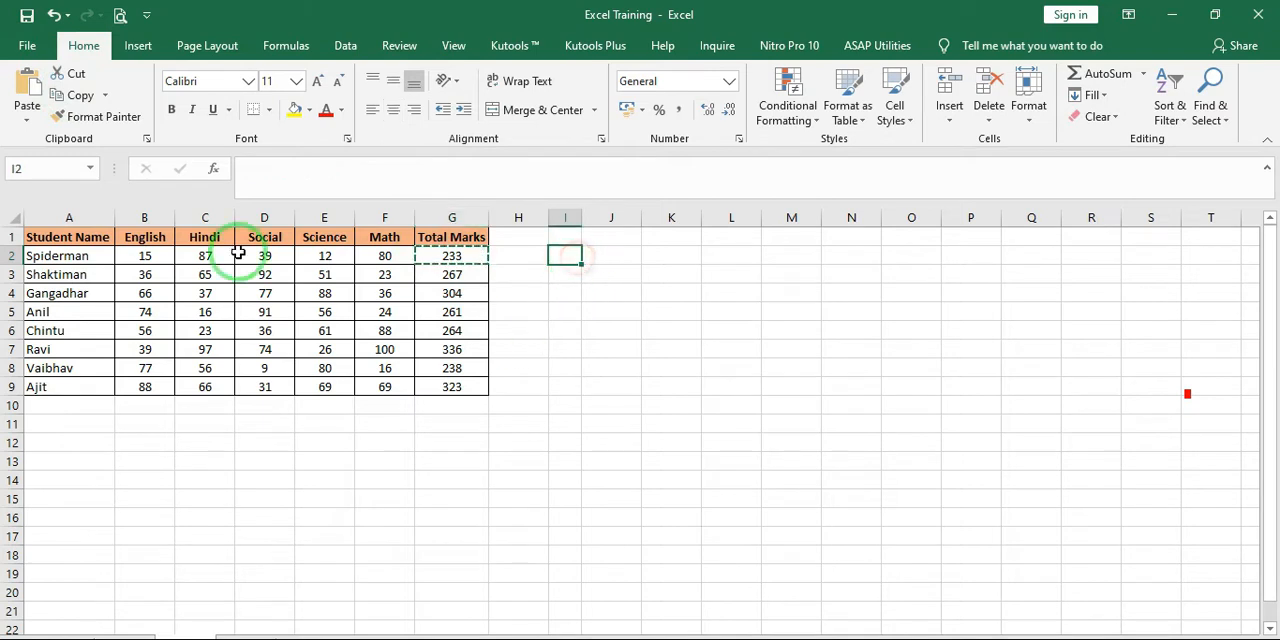
{"action": "left_click", "coordinate": [25, 128]}
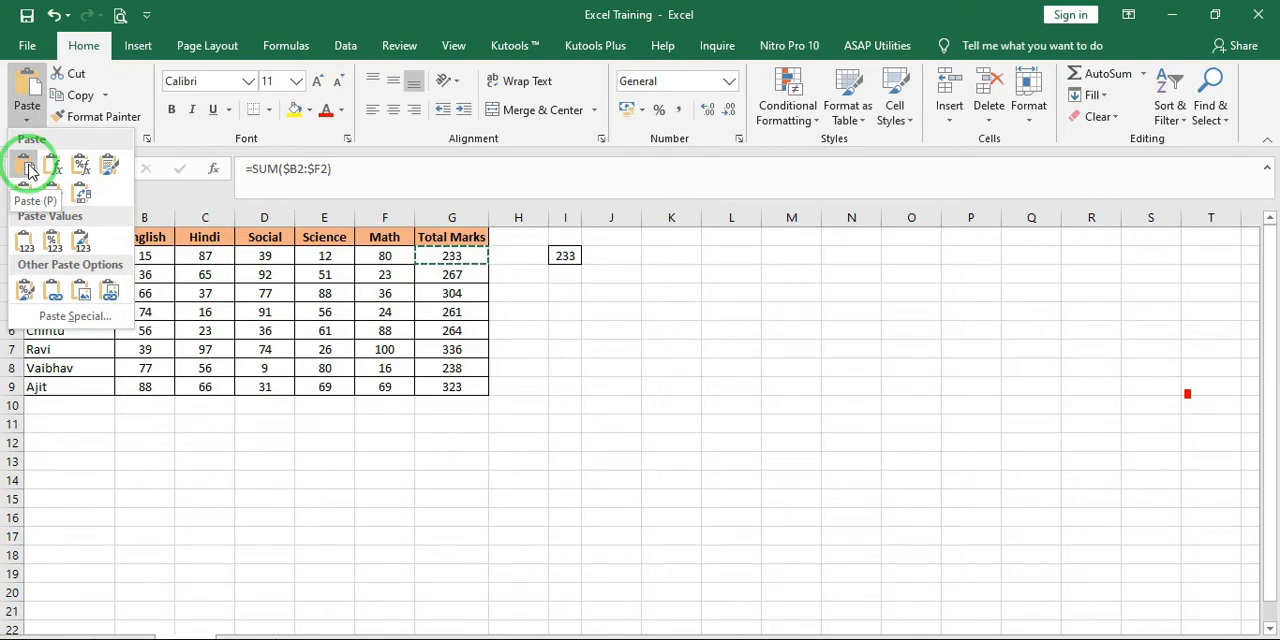
{"action": "left_click", "coordinate": [27, 168]}
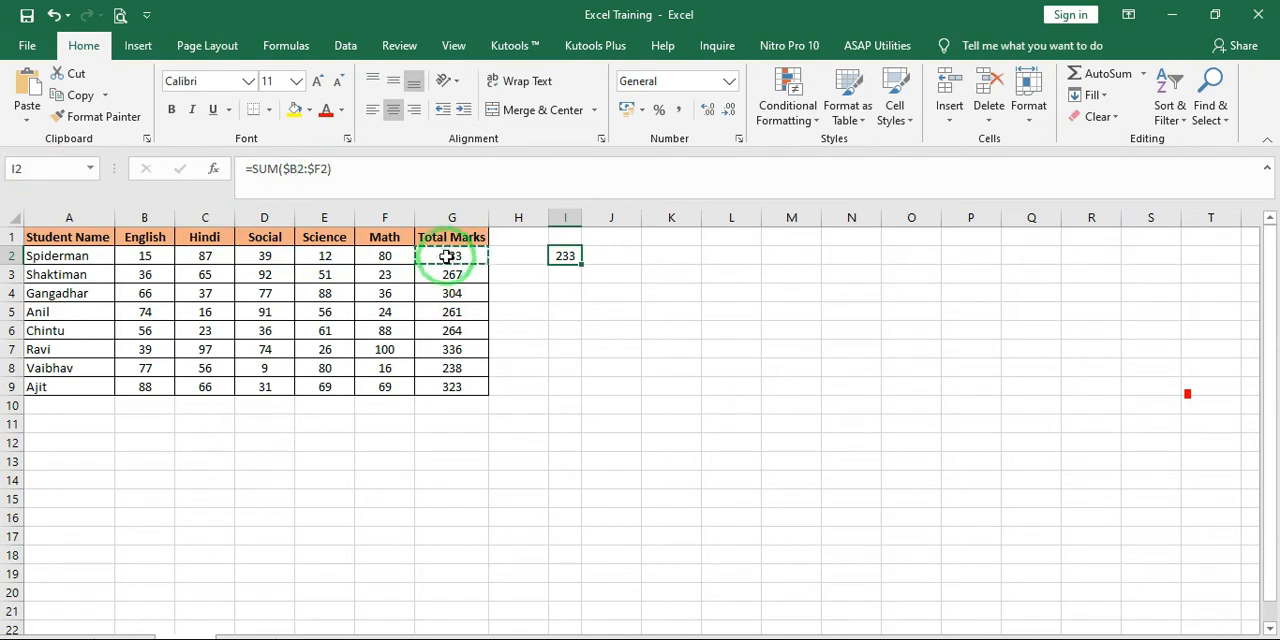
{"action": "left_click", "coordinate": [570, 256]}
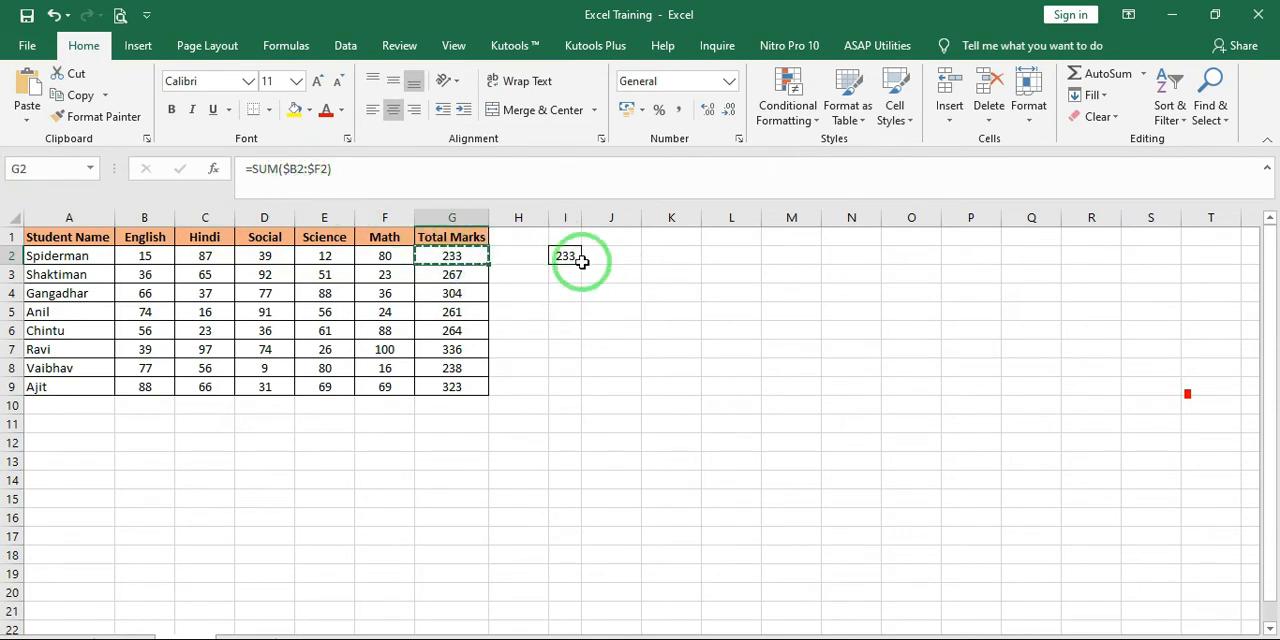
{"action": "key", "text": "Delete"}
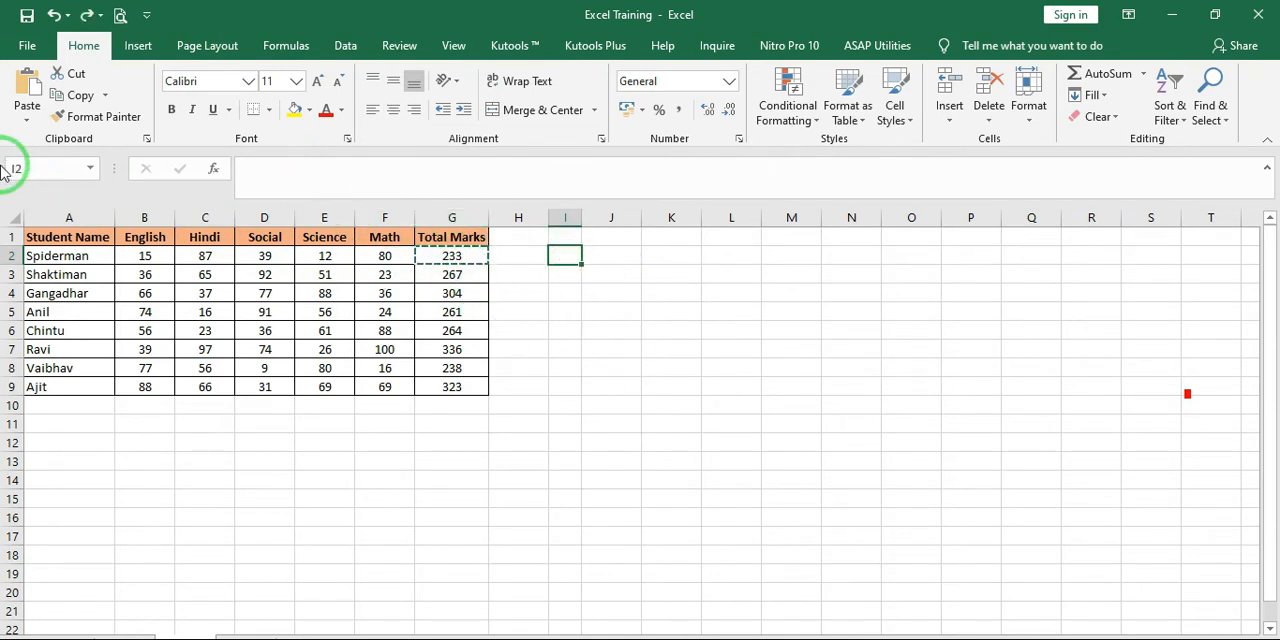
Paste the G2 total into I2 with the Formulas option and undo the paste
{"action": "left_click", "coordinate": [28, 121]}
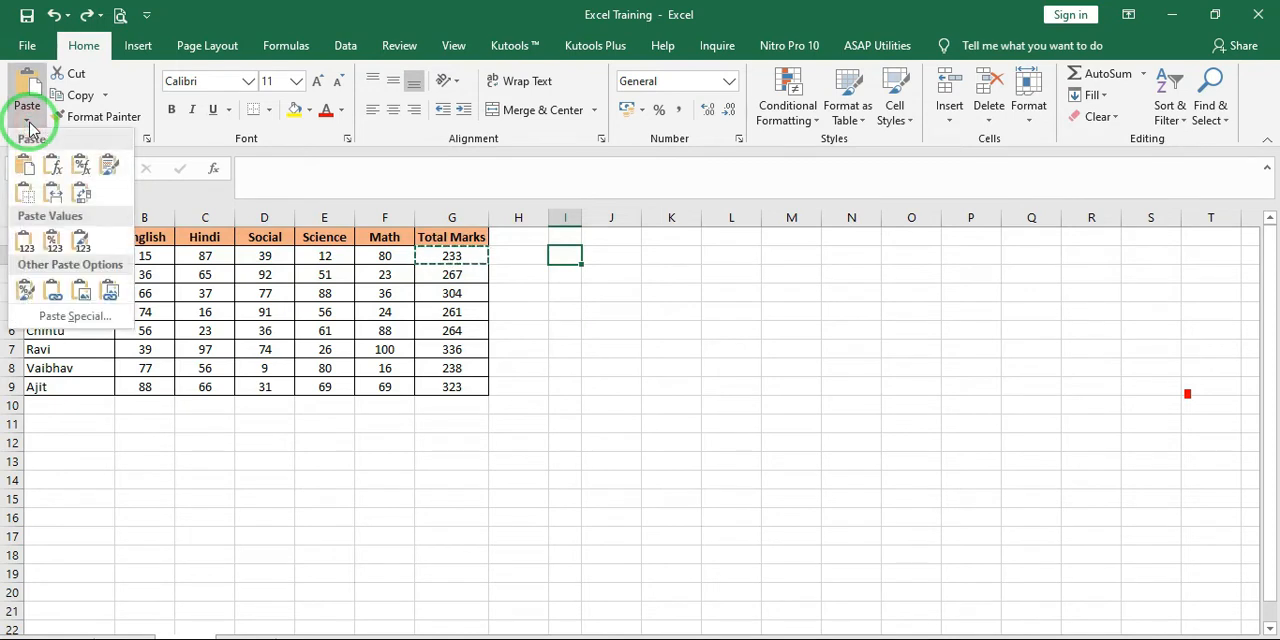
{"action": "left_click", "coordinate": [55, 172]}
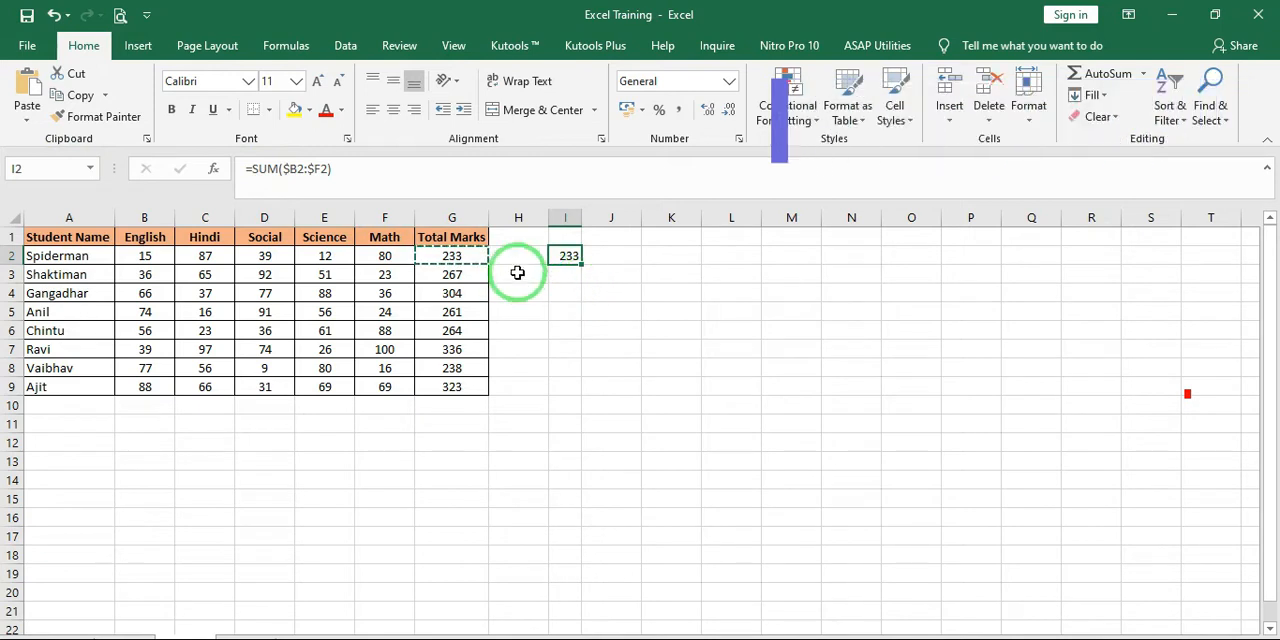
{"action": "key", "text": "ctrl+z"}
Examine the paste options for I2 and the number formats available for the total in G2
{"action": "left_click", "coordinate": [26, 118]}
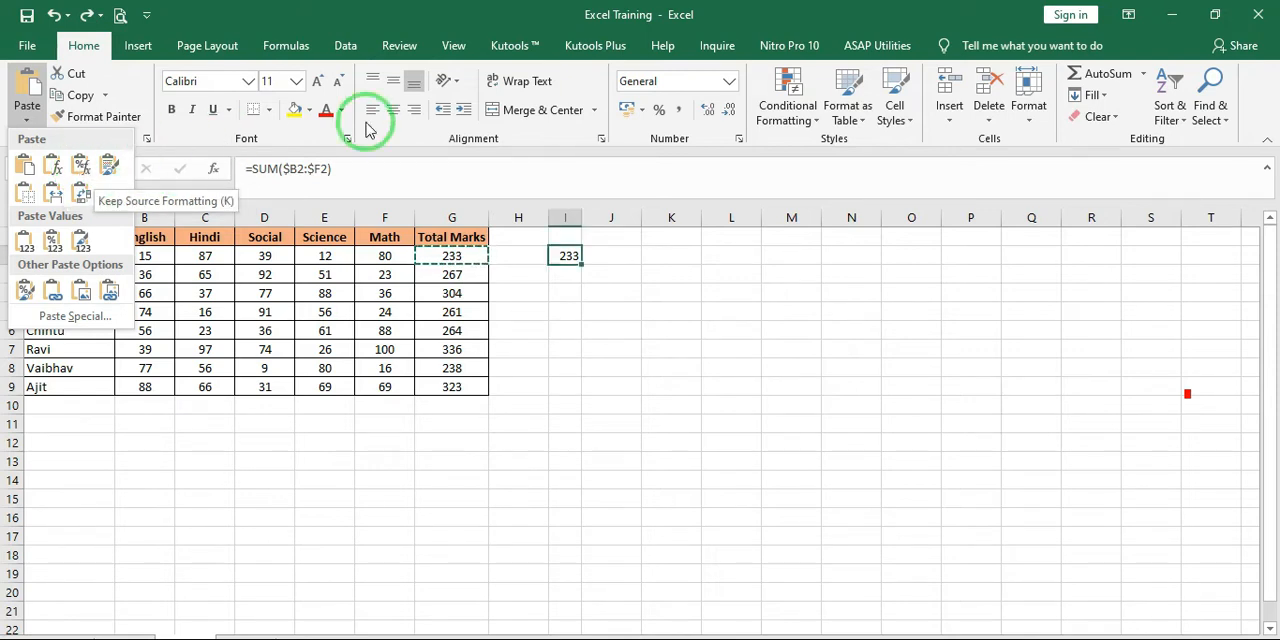
{"action": "left_click", "coordinate": [474, 251]}
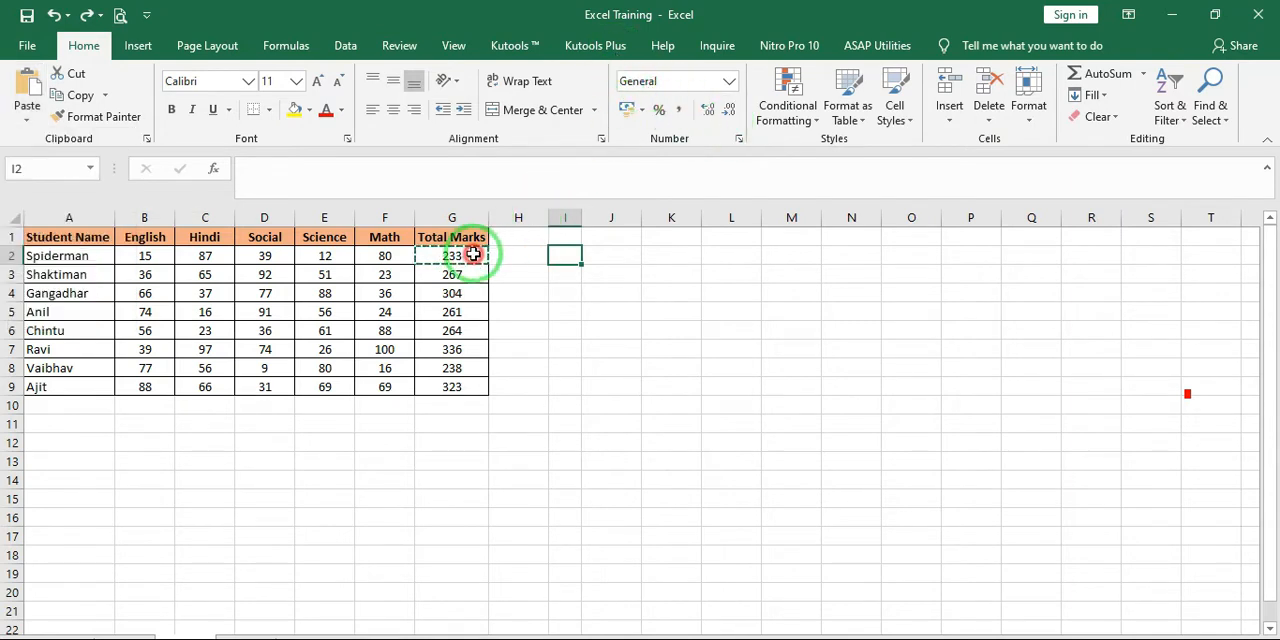
{"action": "left_click", "coordinate": [472, 253]}
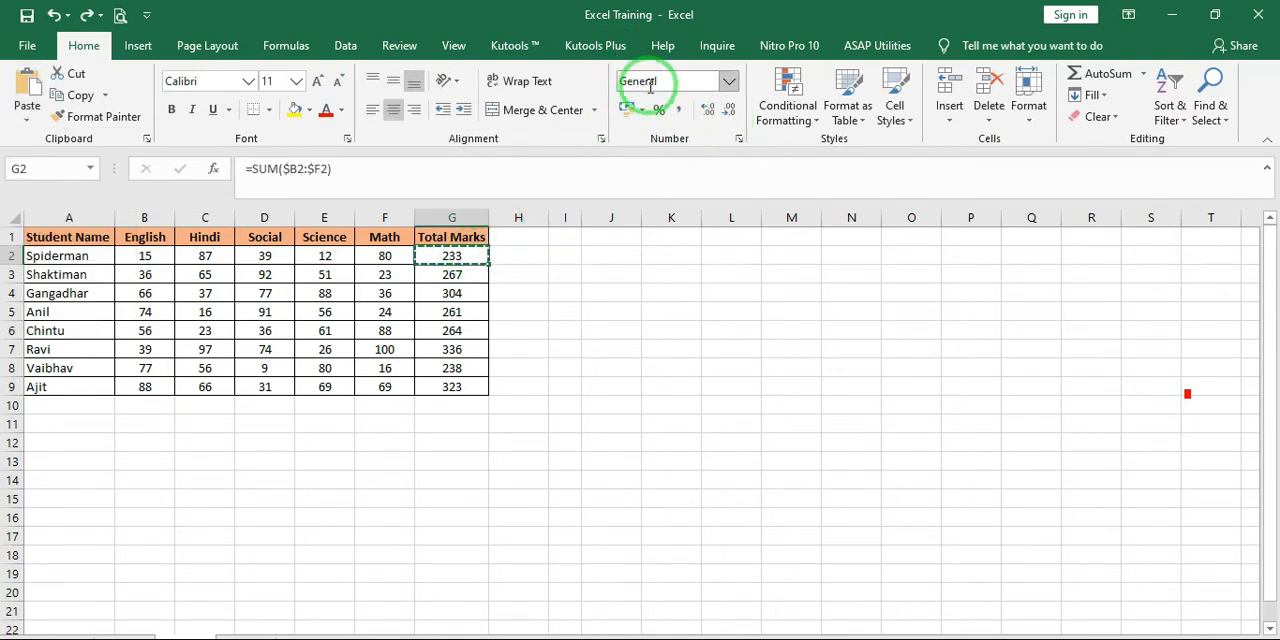
{"action": "left_click", "coordinate": [730, 84]}
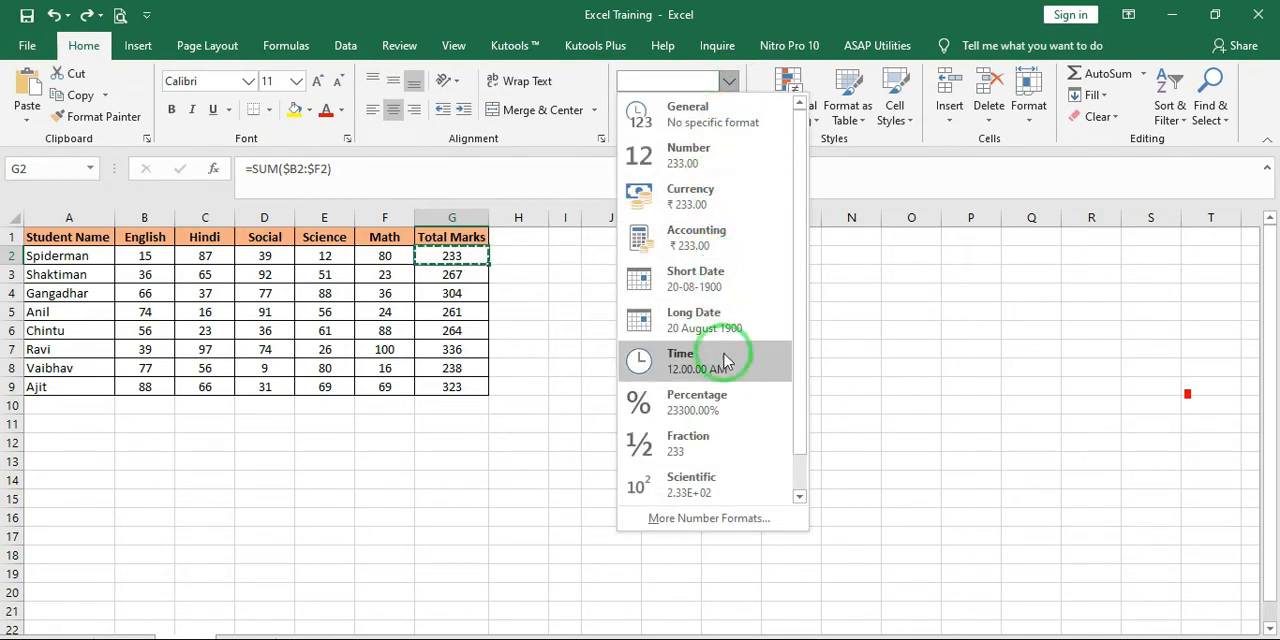
{"action": "left_click", "coordinate": [517, 296]}
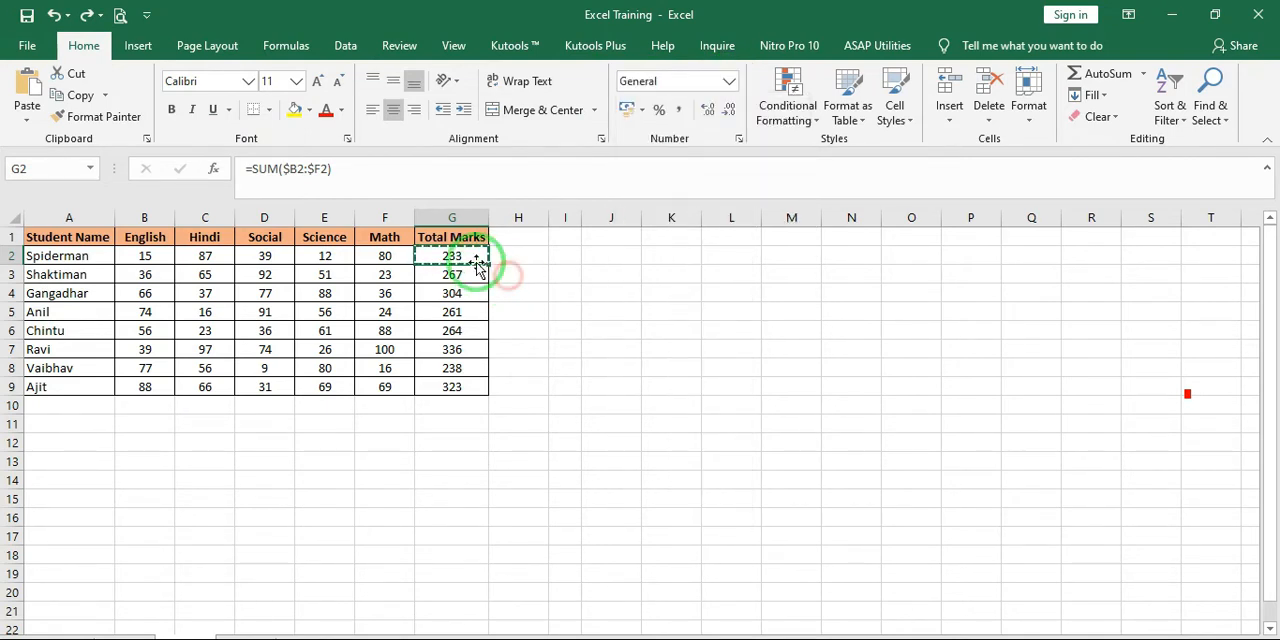
Preview the Keep Source Formatting paste of the G2 total in I2 without applying it
{"action": "left_click", "coordinate": [563, 256]}
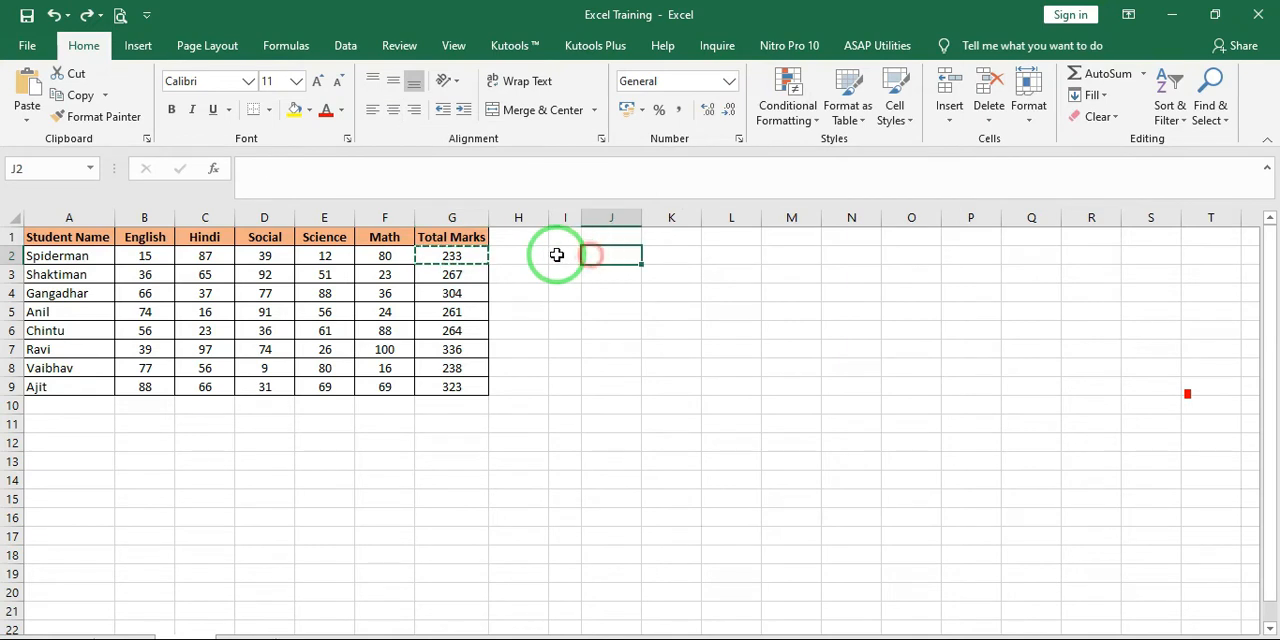
{"action": "left_click", "coordinate": [26, 117]}
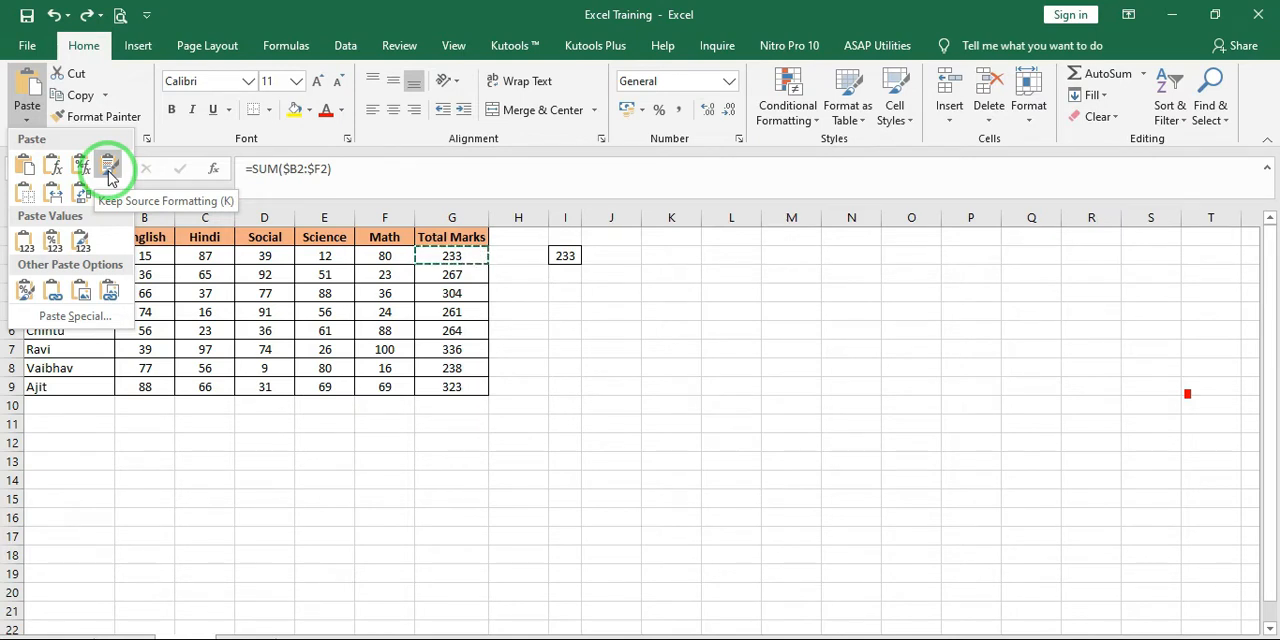
{"action": "left_click", "coordinate": [609, 266]}
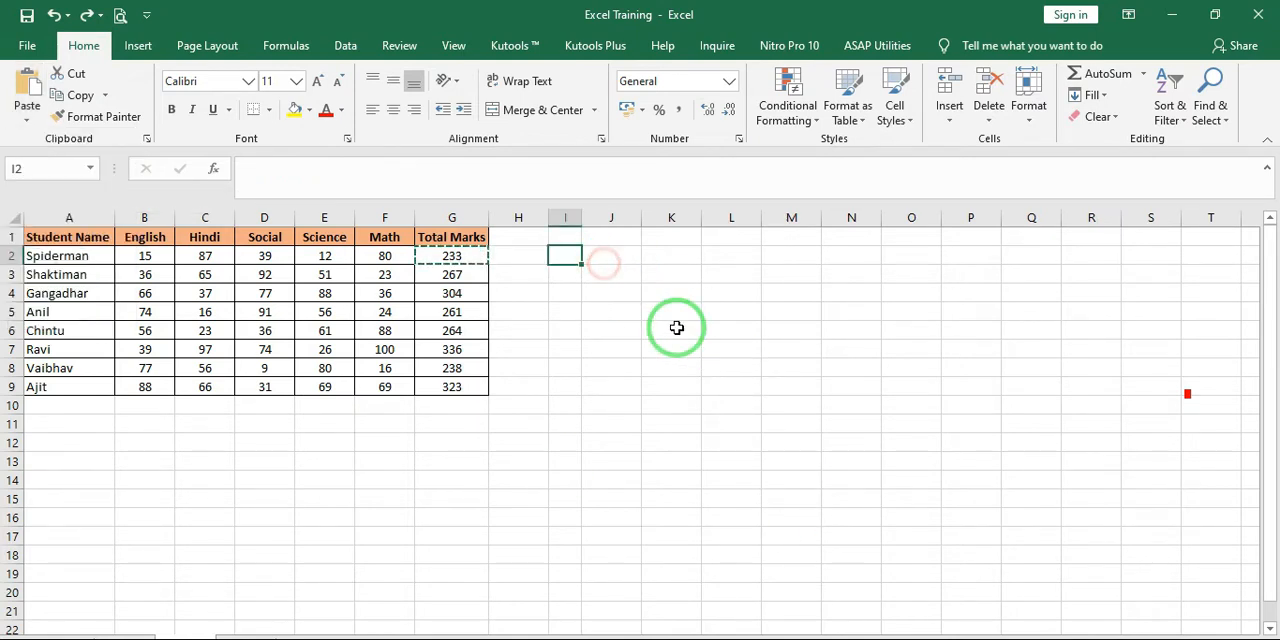
{"action": "left_click", "coordinate": [674, 329]}
{"action": "left_click", "coordinate": [570, 265]}
{"action": "left_click", "coordinate": [574, 312]}
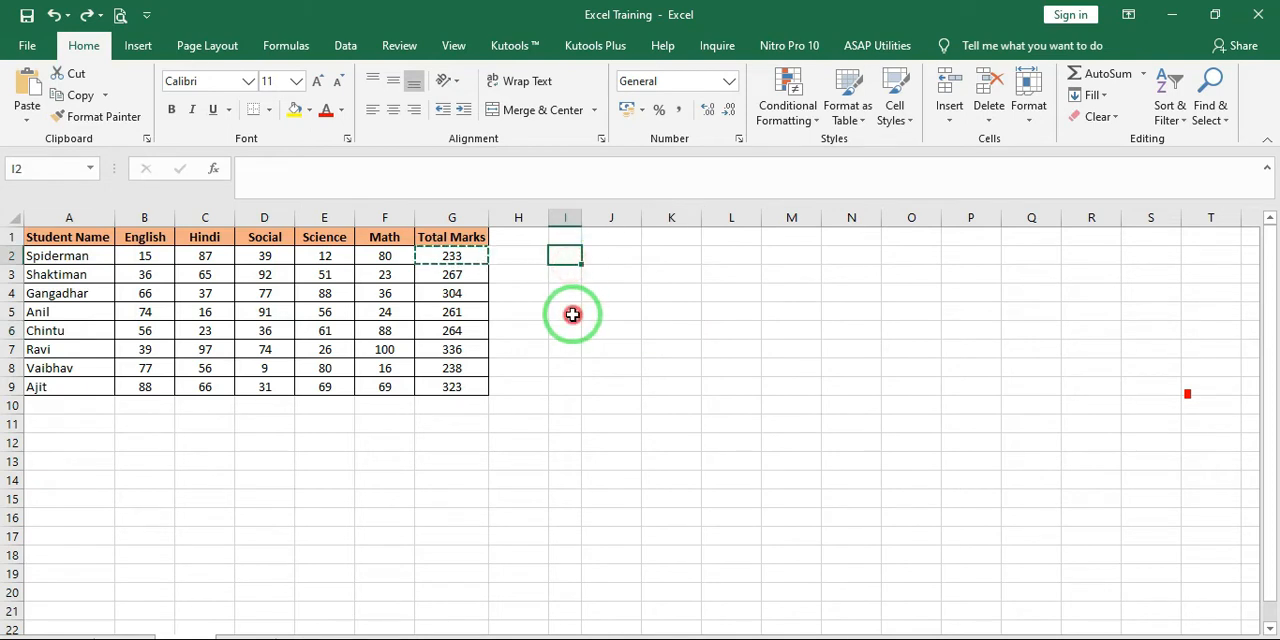
Paste the G2 total into I2 with Keep Source Formatting and undo the paste
{"action": "left_click", "coordinate": [574, 253]}
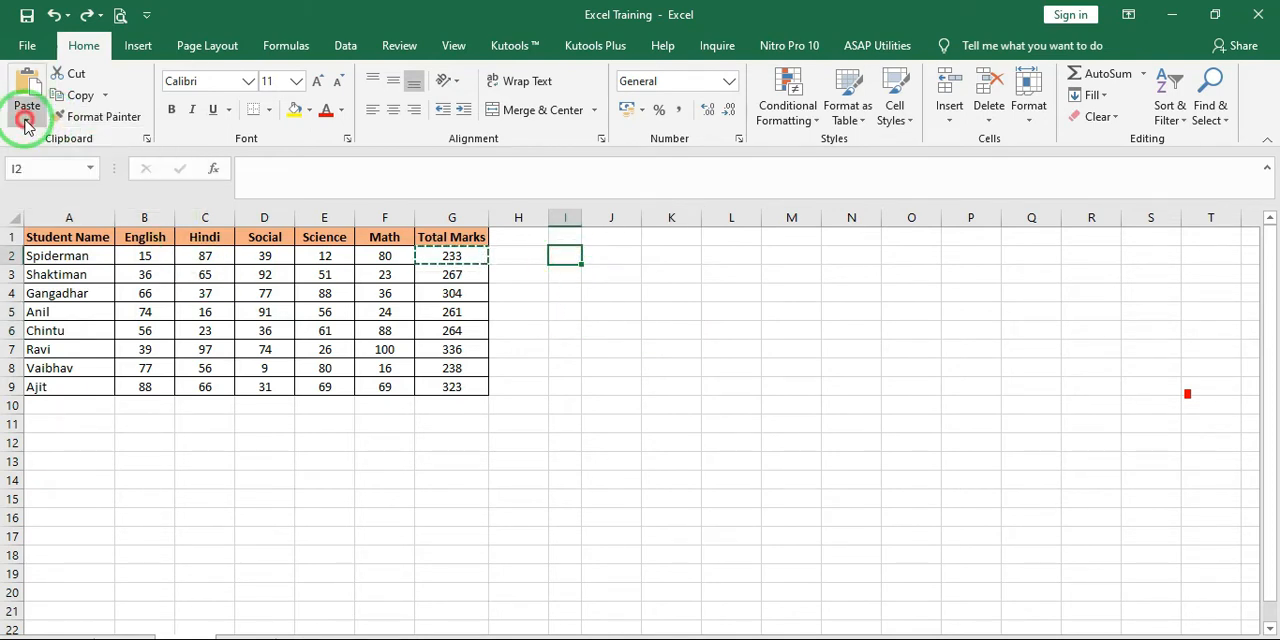
{"action": "left_click", "coordinate": [27, 122]}
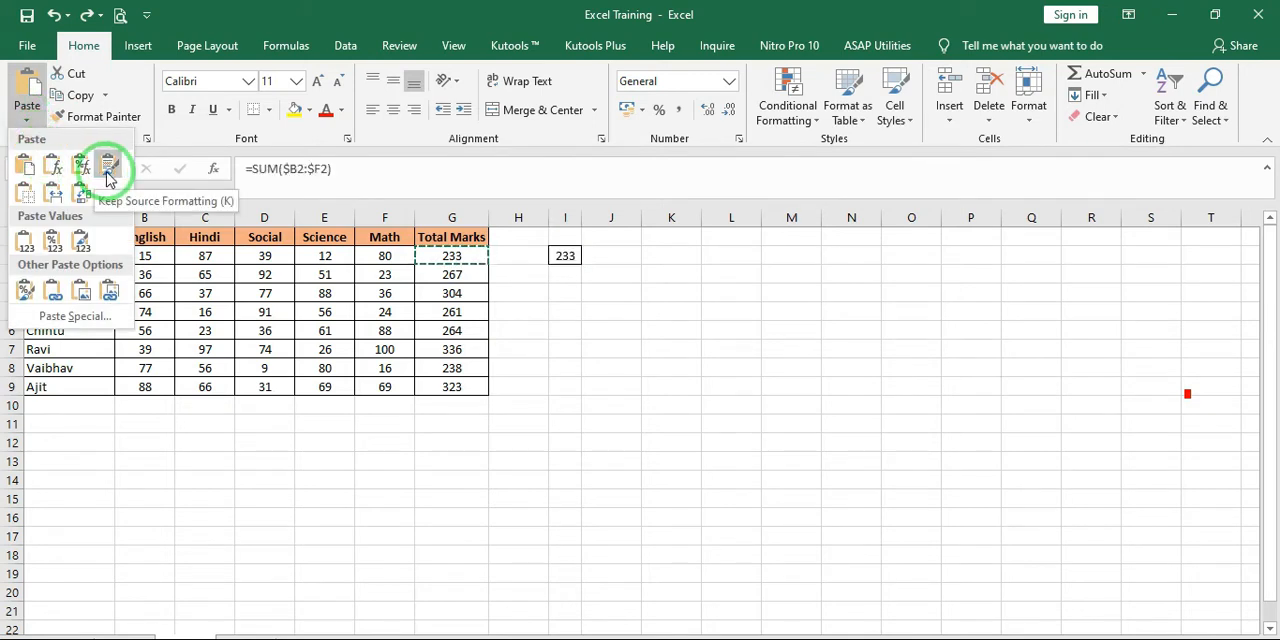
{"action": "left_click", "coordinate": [108, 170]}
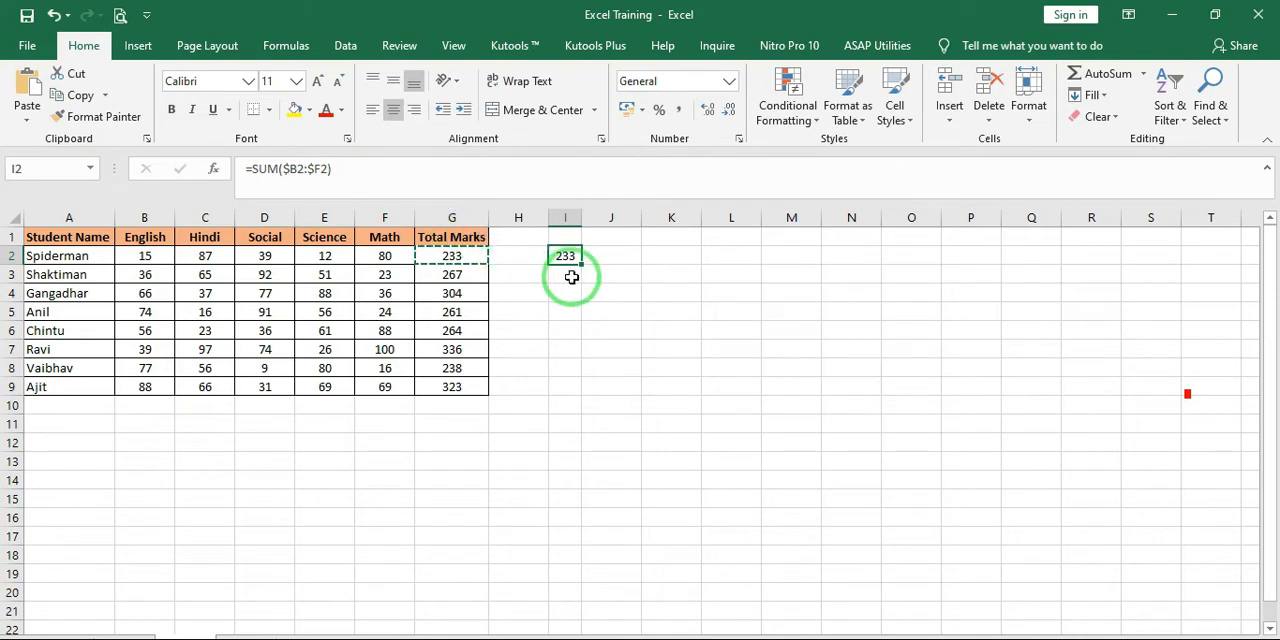
{"action": "left_click", "coordinate": [590, 305]}
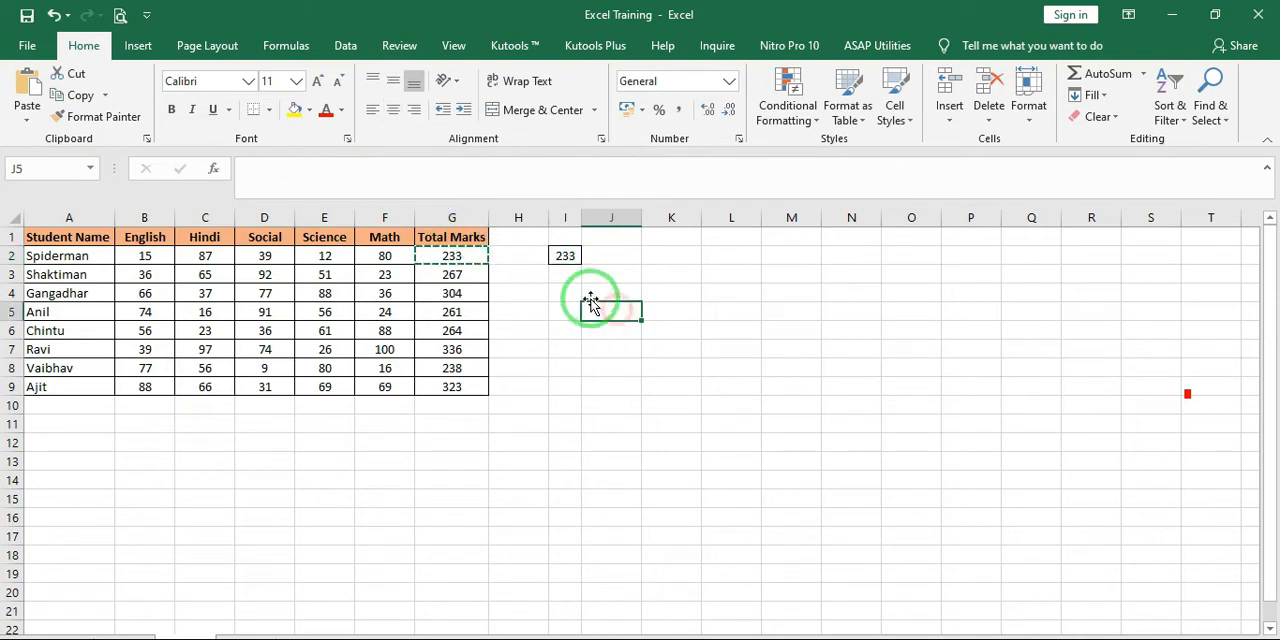
{"action": "left_click", "coordinate": [560, 256]}
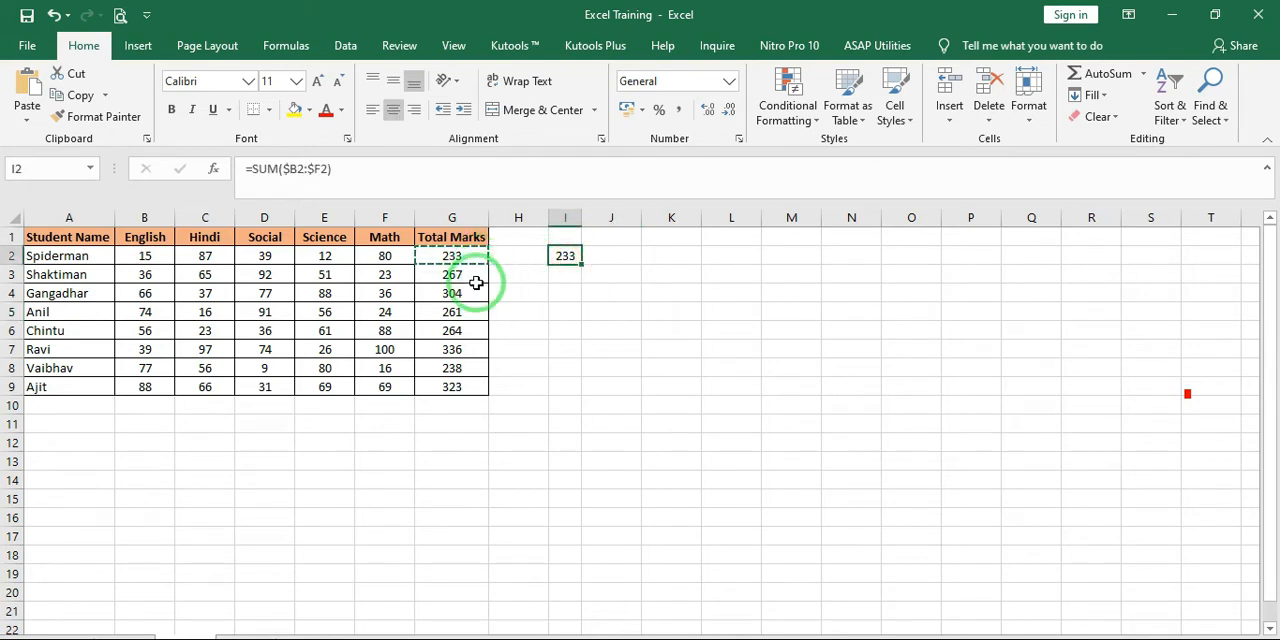
{"action": "key", "text": "ctrl+z"}
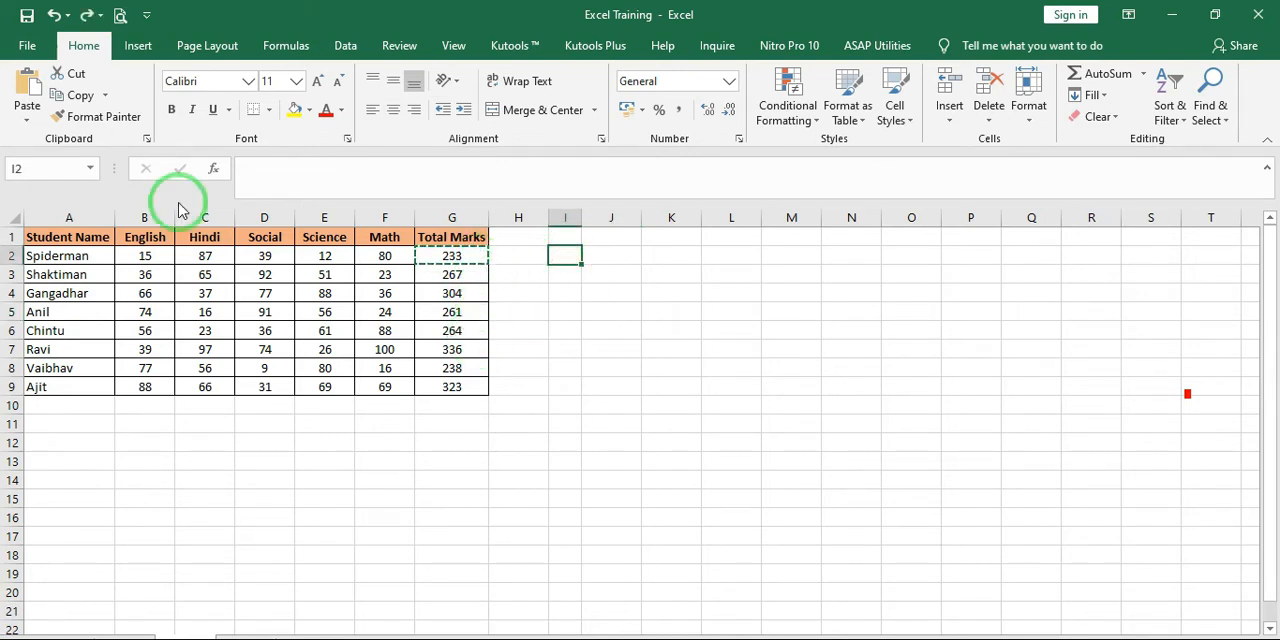
Paste the G2 total into I2 without its borders and undo the paste
{"action": "left_click", "coordinate": [27, 117]}
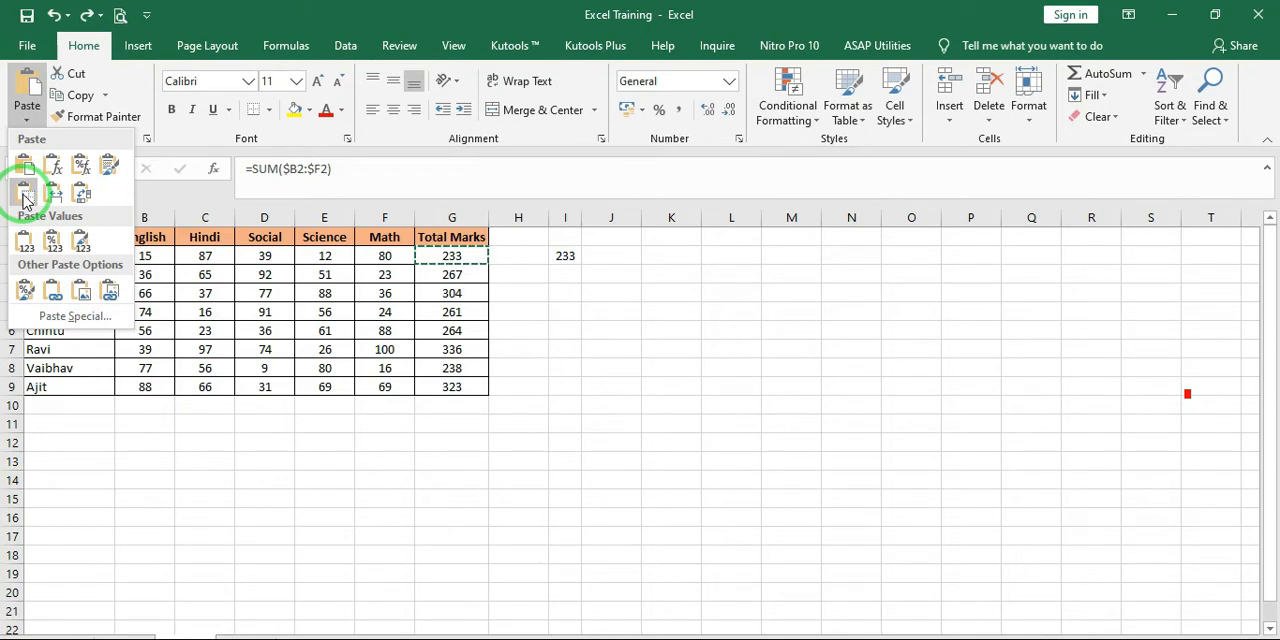
{"action": "left_click", "coordinate": [24, 199]}
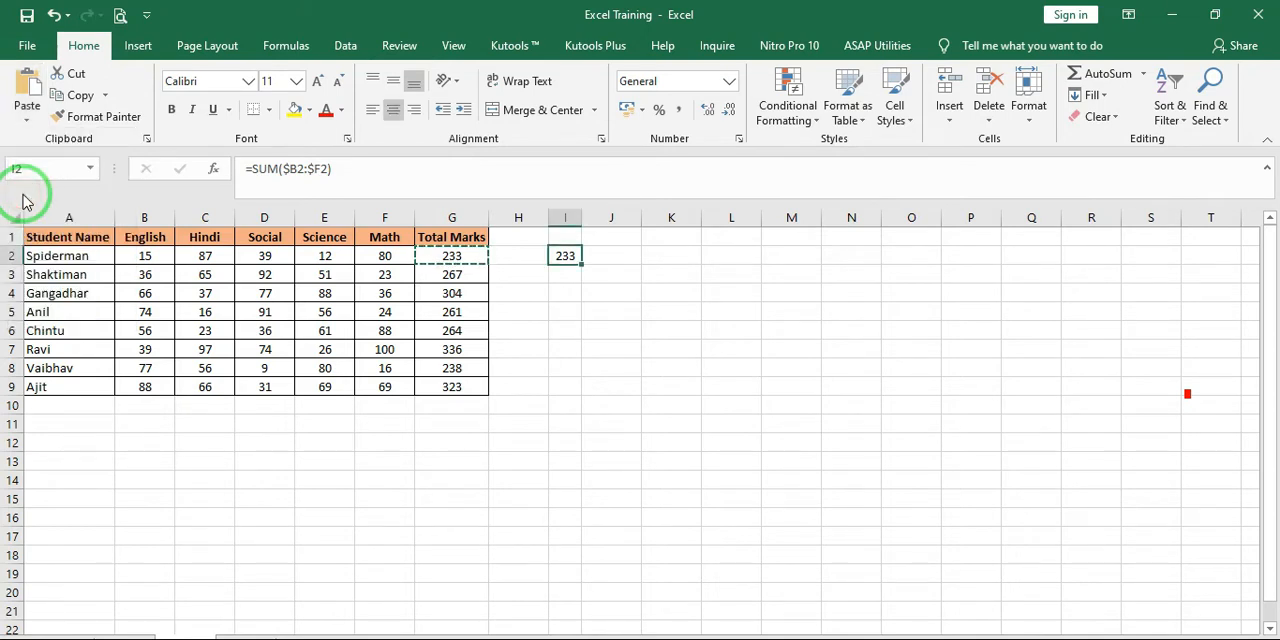
{"action": "left_click", "coordinate": [608, 328]}
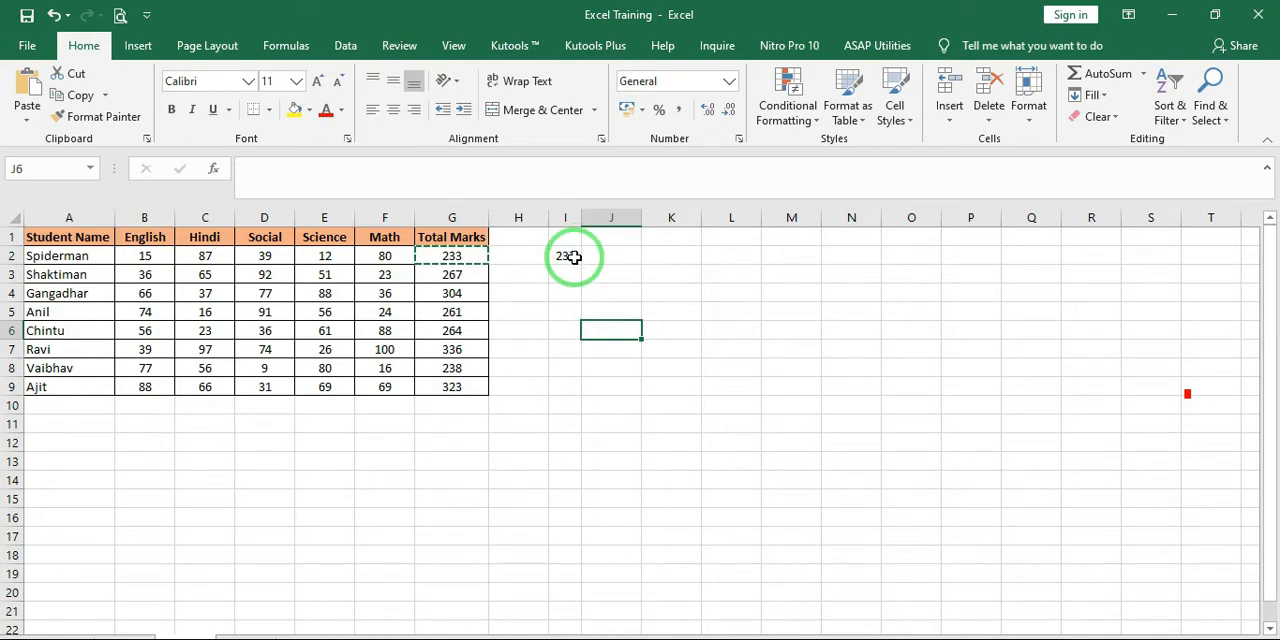
{"action": "key", "text": "ctrl+z"}
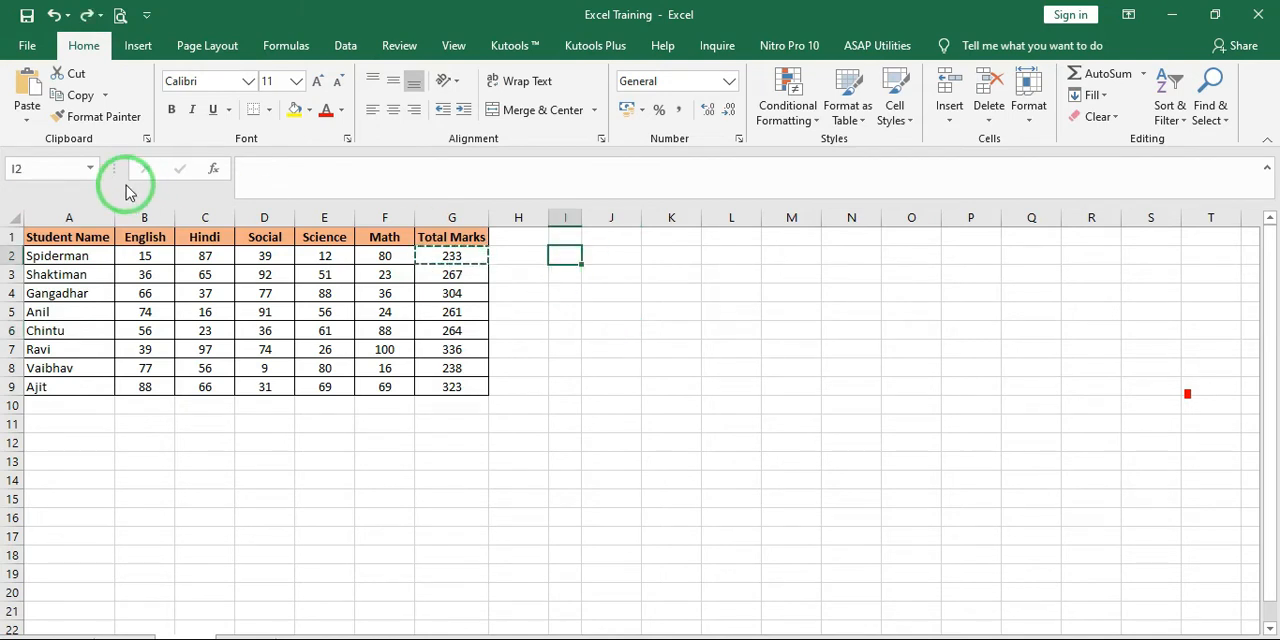
Widen the Total Marks column G slightly and make column I a little narrower
{"action": "left_click", "coordinate": [28, 120]}
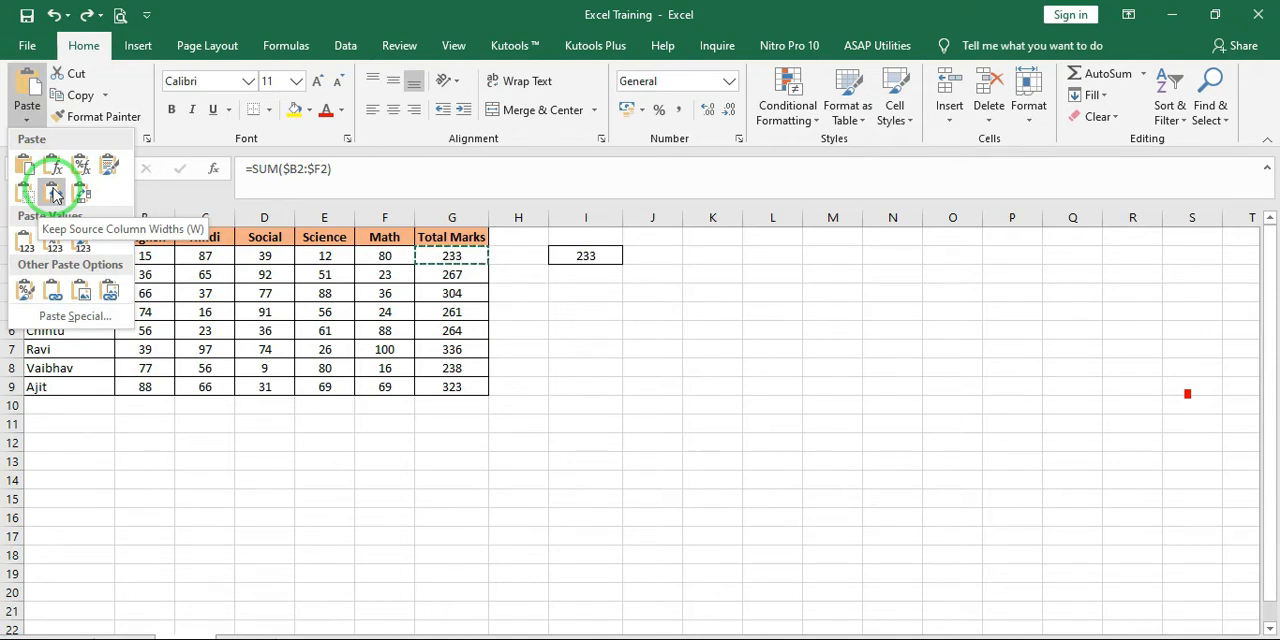
{"action": "left_click", "coordinate": [467, 263]}
{"action": "left_click", "coordinate": [455, 258]}
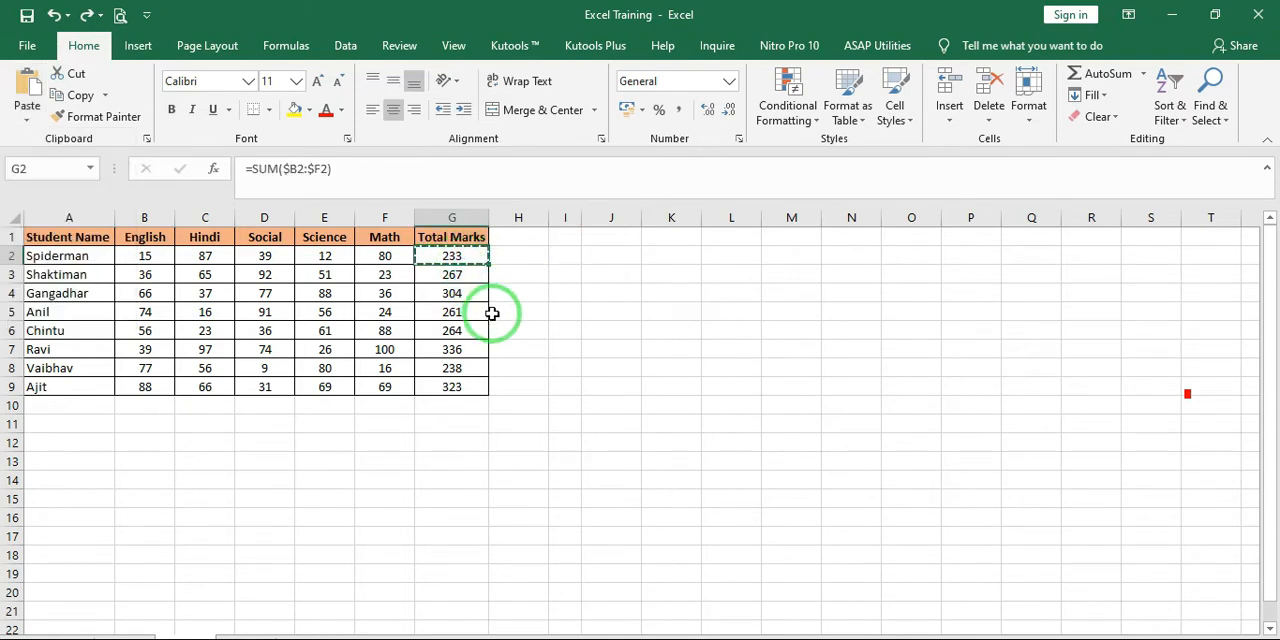
{"action": "left_click", "coordinate": [565, 256]}
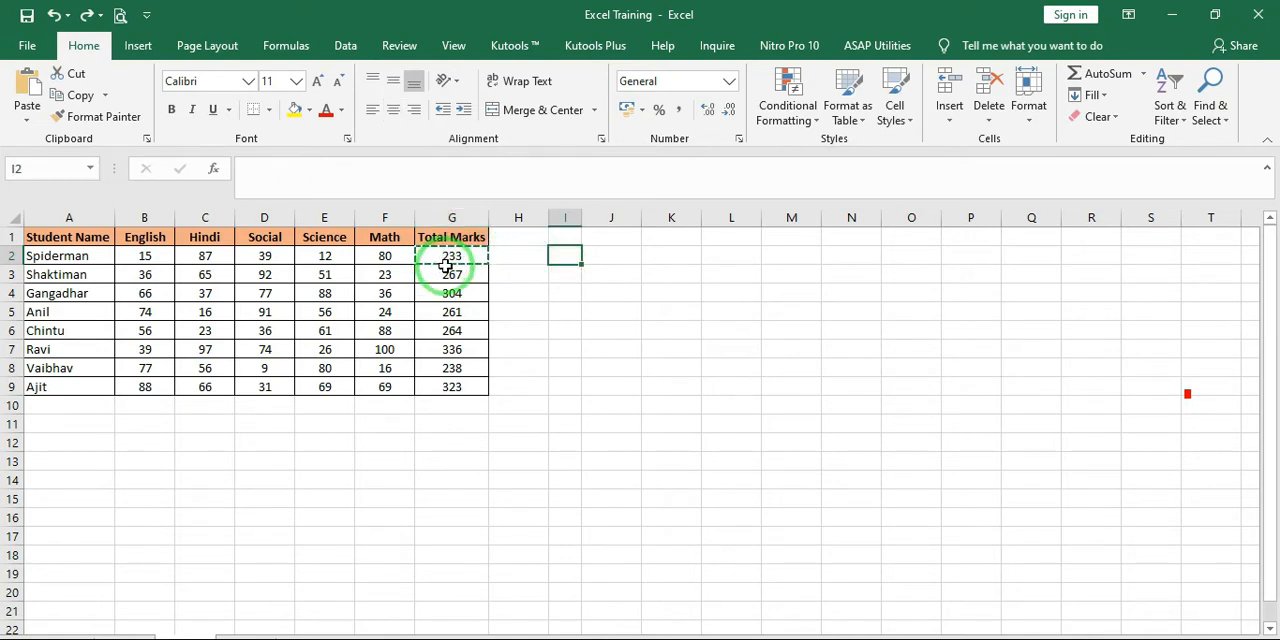
{"action": "left_click_drag", "start_coordinate": [489, 217], "coordinate": [512, 217]}
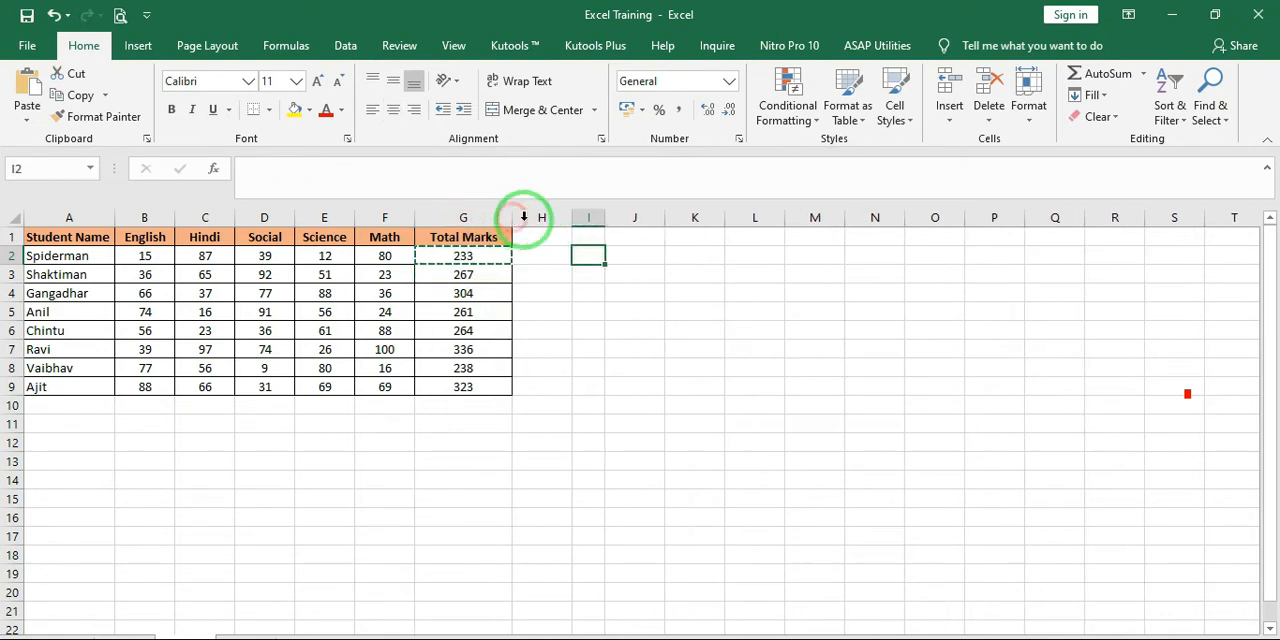
{"action": "left_click_drag", "start_coordinate": [594, 217], "coordinate": [592, 218]}
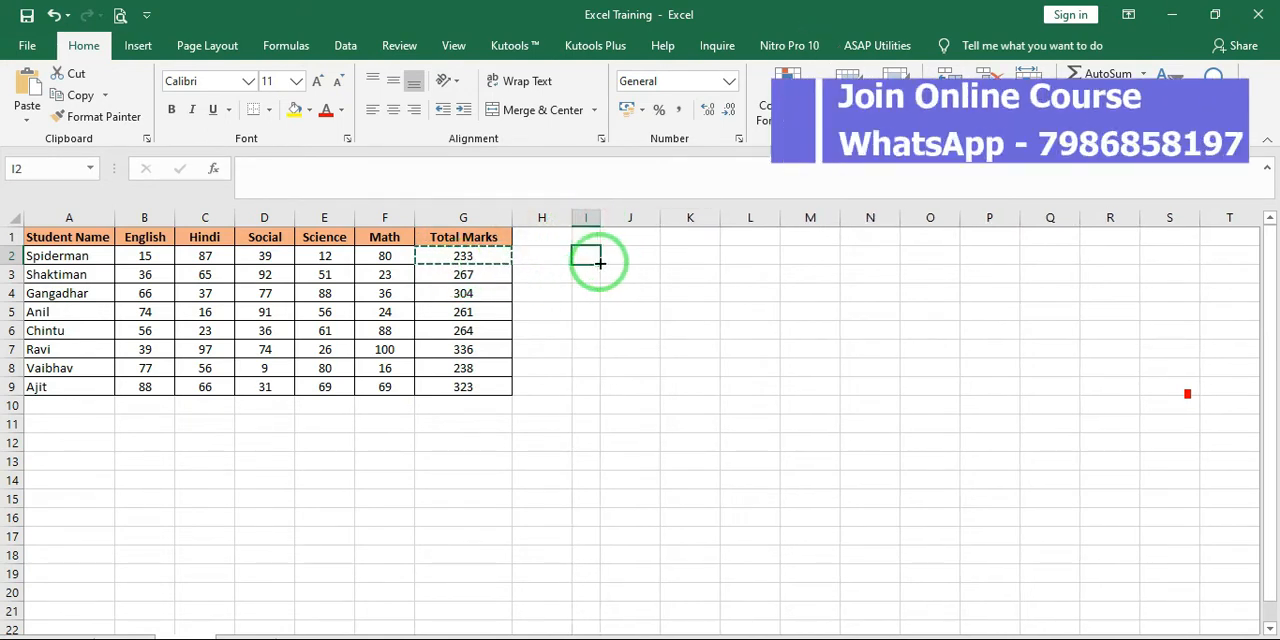
Paste the G2 total into I2 with Keep Source Column Widths and undo the paste
{"action": "left_click", "coordinate": [470, 255]}
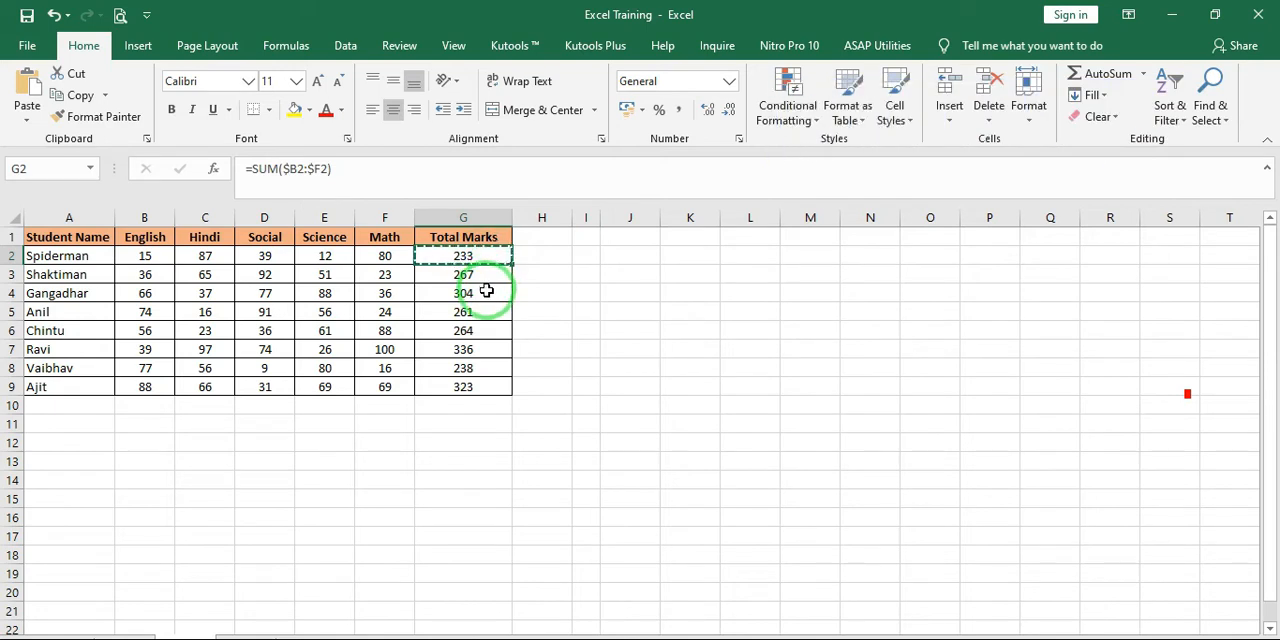
{"action": "left_click", "coordinate": [585, 258]}
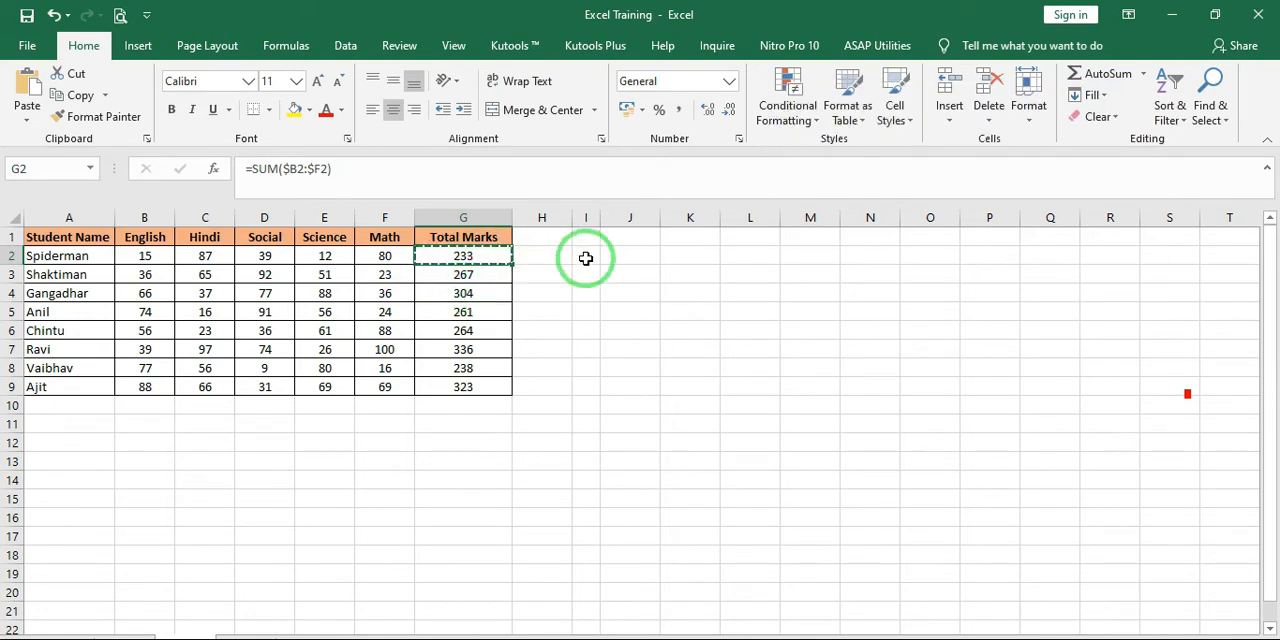
{"action": "left_click", "coordinate": [27, 118]}
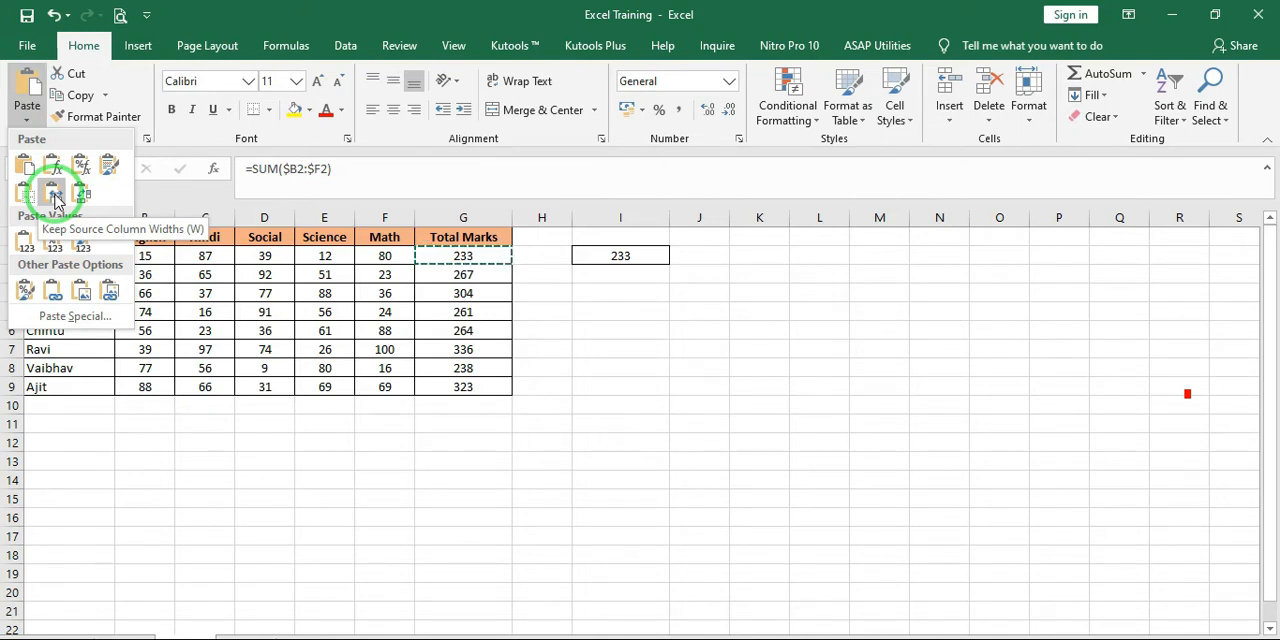
{"action": "left_click", "coordinate": [55, 197]}
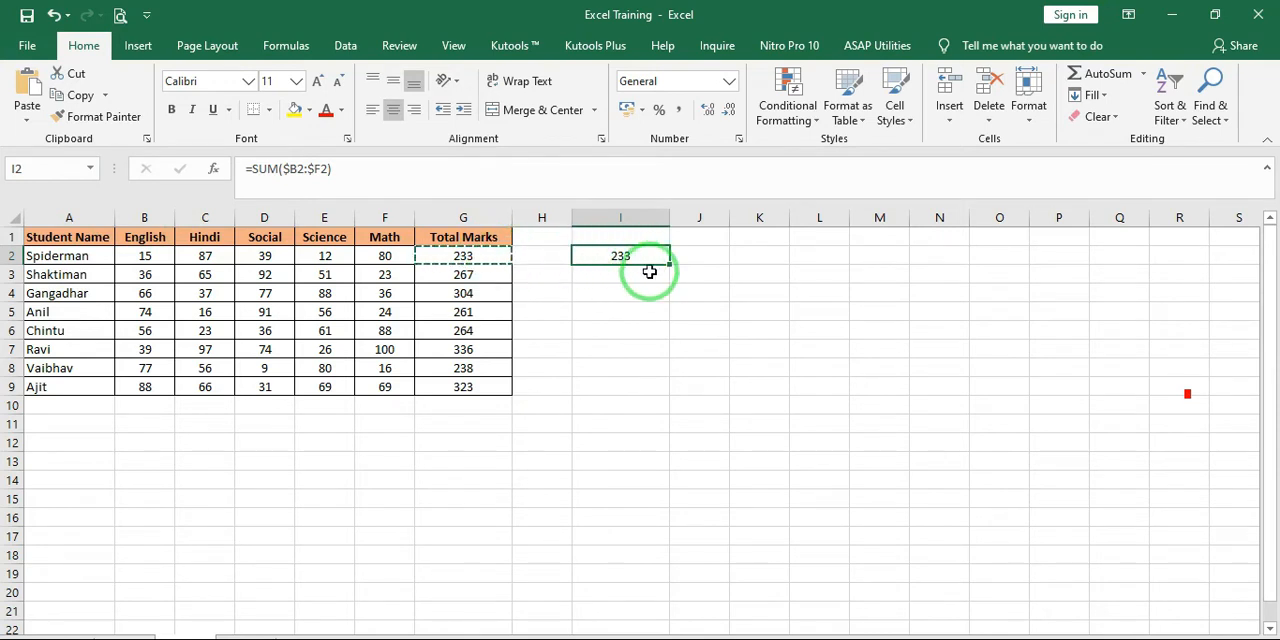
{"action": "key", "text": "ctrl+z"}
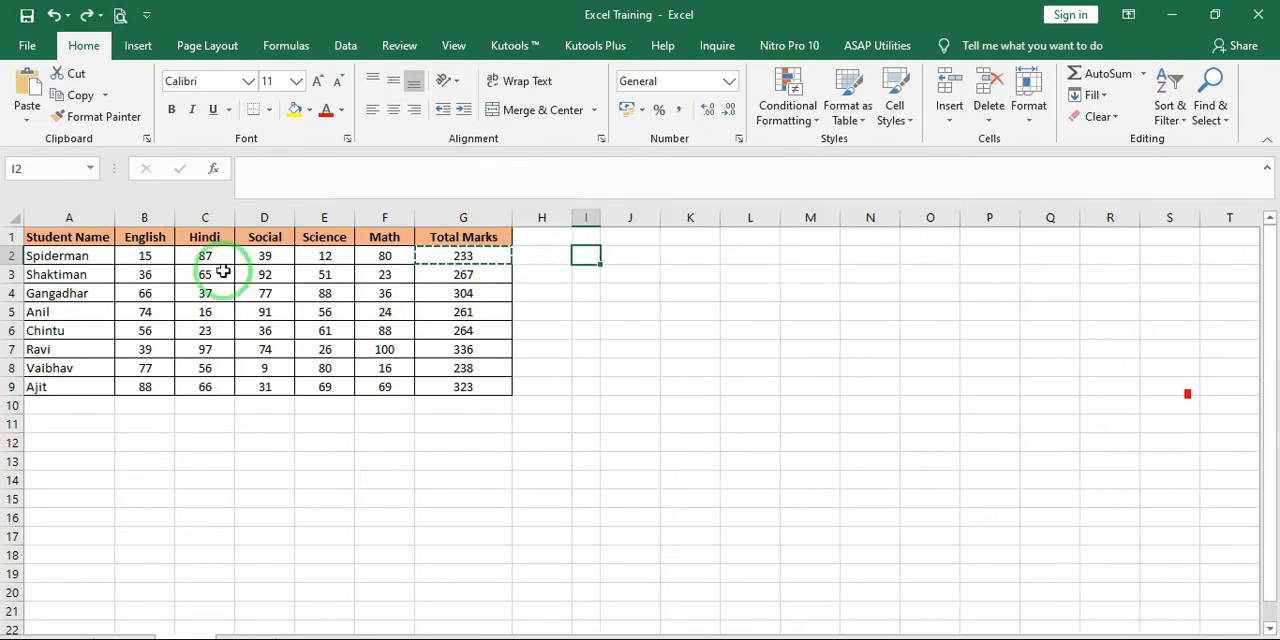
Paste the G2 total into I2 again with Keep Source Column Widths, and paste it there once more with Transpose
{"action": "left_click", "coordinate": [33, 127]}
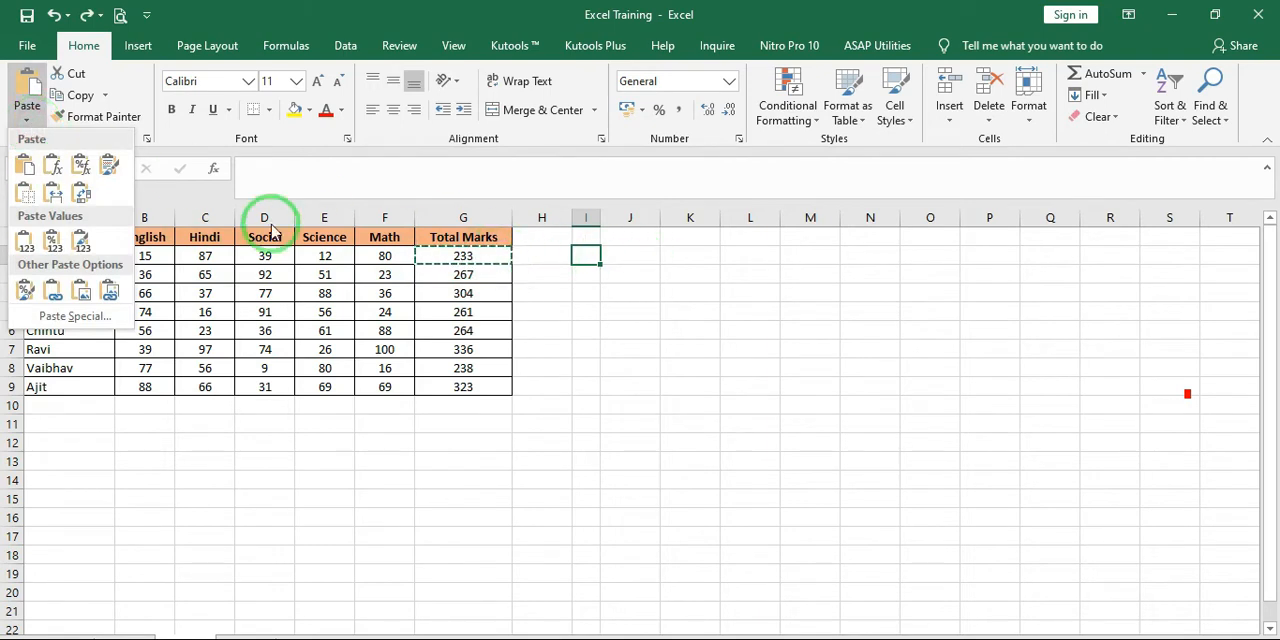
{"action": "left_click", "coordinate": [53, 192]}
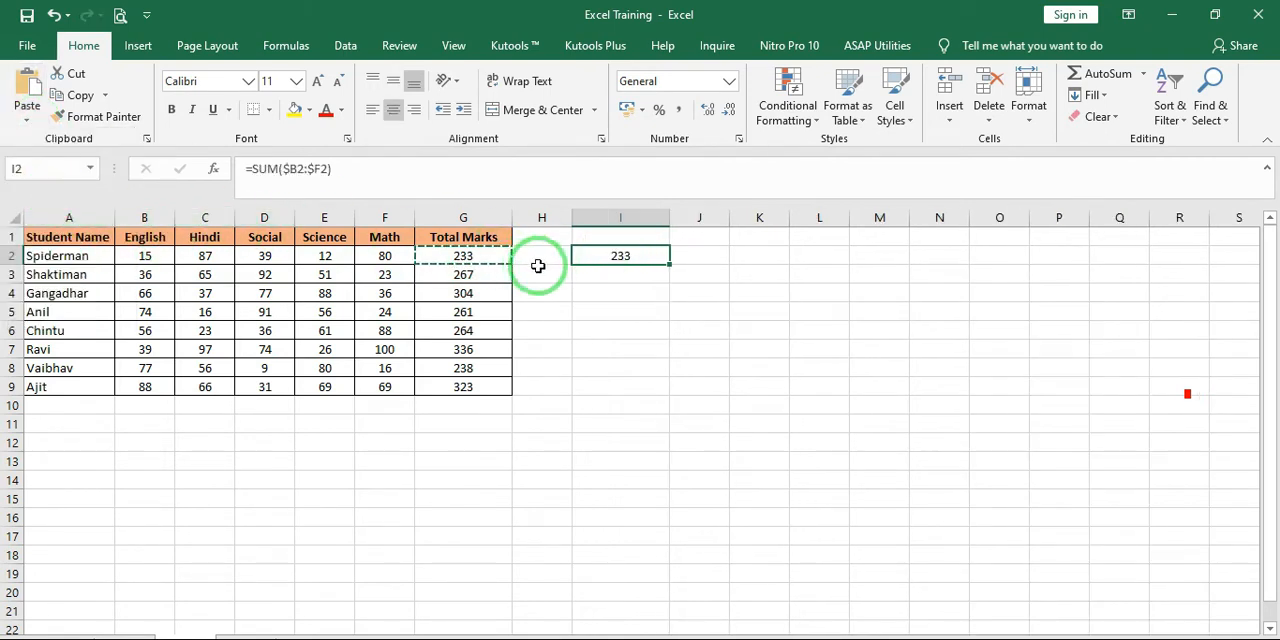
{"action": "left_click", "coordinate": [27, 118]}
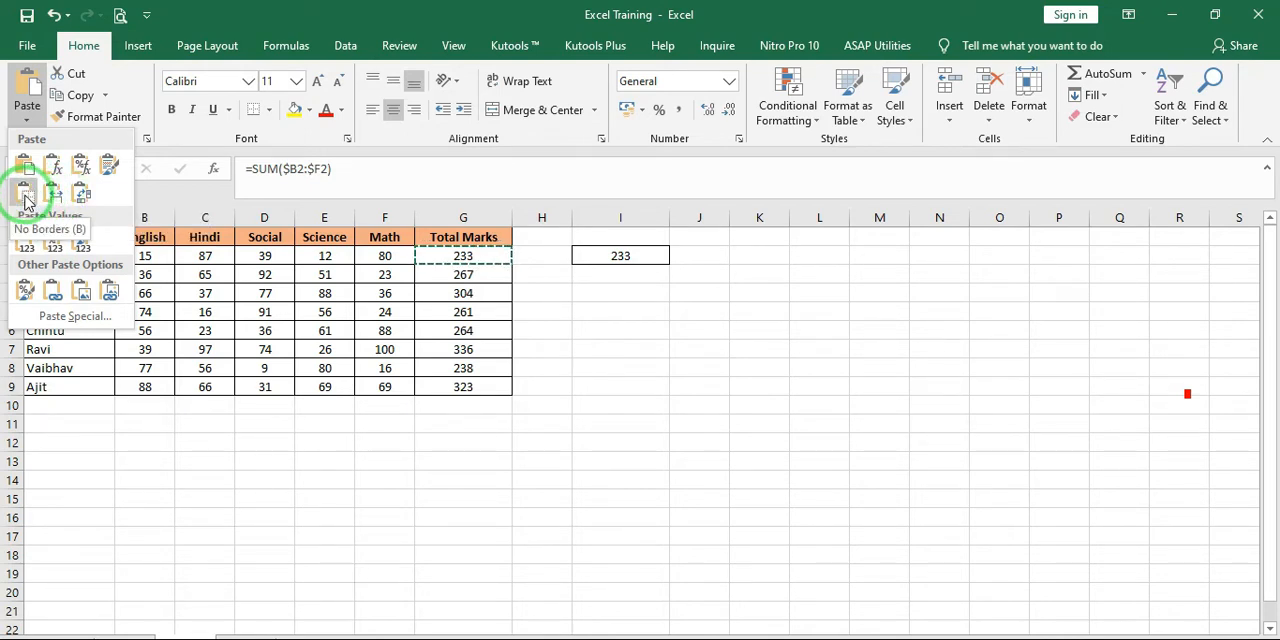
{"action": "left_click", "coordinate": [83, 199]}
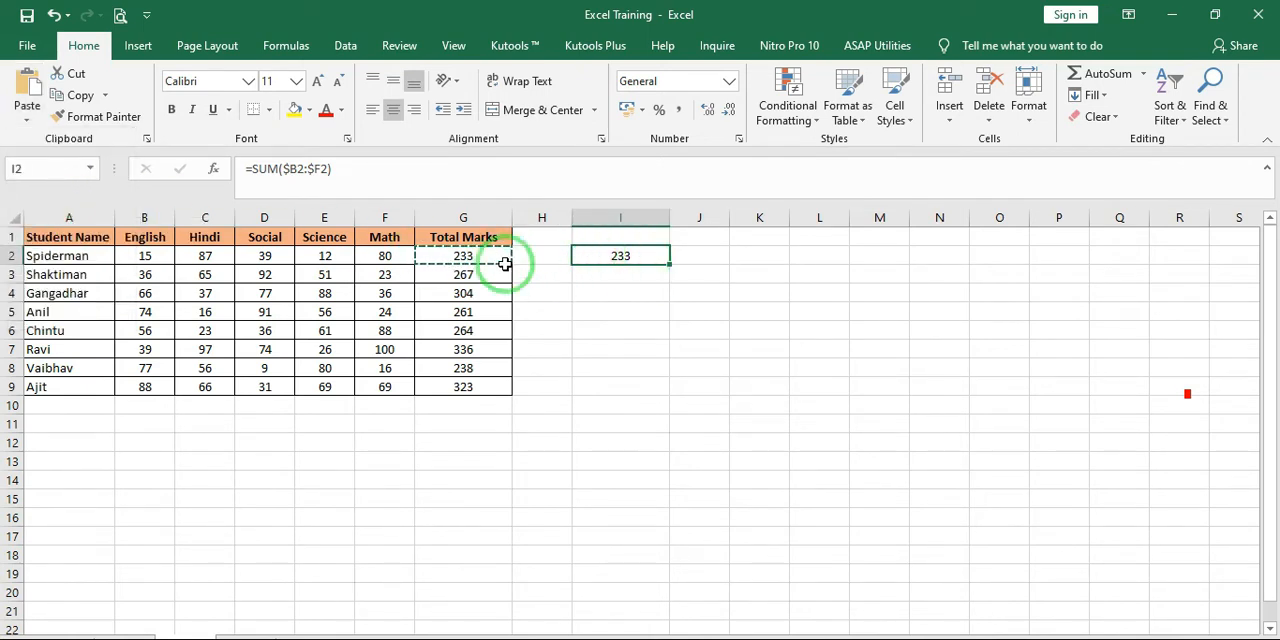
Copy the Math column F1:F9 and paste it transposed as a row starting at K2
{"action": "left_click_drag", "start_coordinate": [468, 234], "coordinate": [474, 385]}
{"action": "left_click_drag", "start_coordinate": [388, 237], "coordinate": [388, 388]}
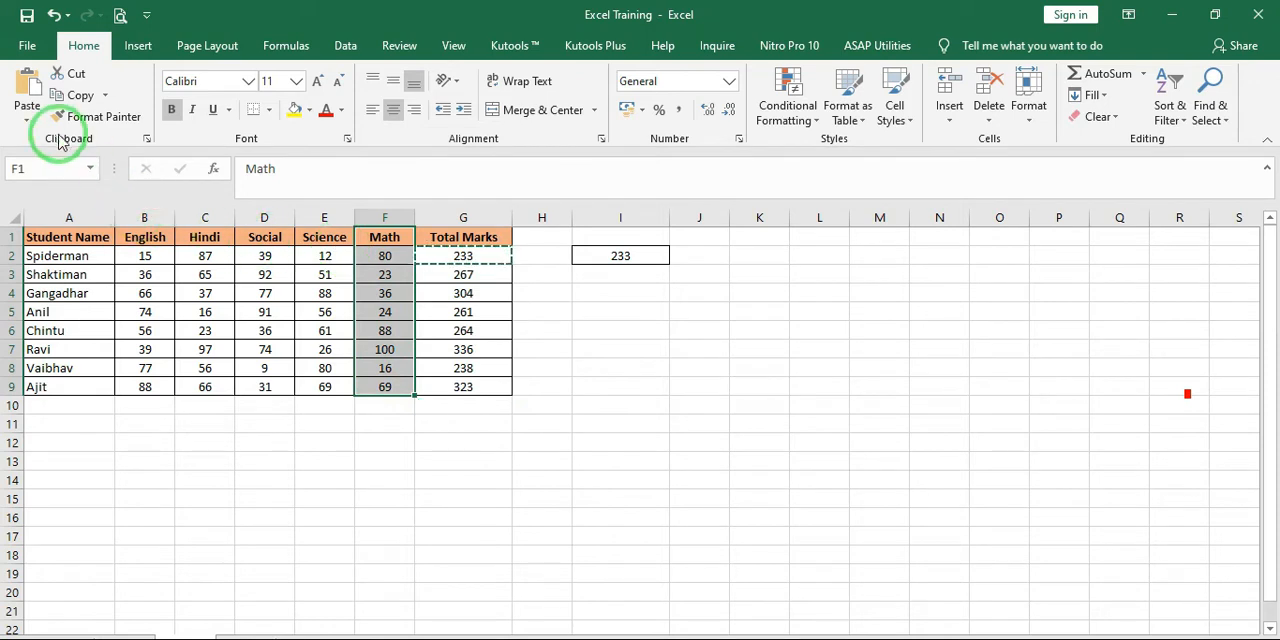
{"action": "left_click", "coordinate": [80, 96]}
{"action": "left_click", "coordinate": [740, 259]}
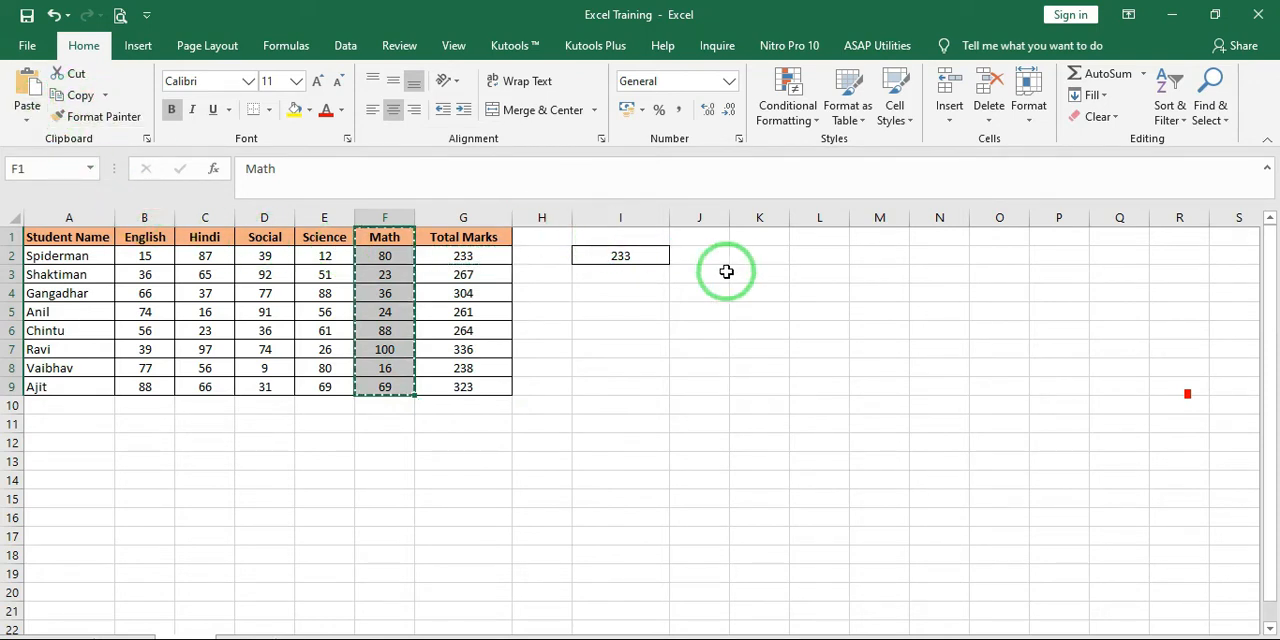
{"action": "left_click", "coordinate": [27, 118]}
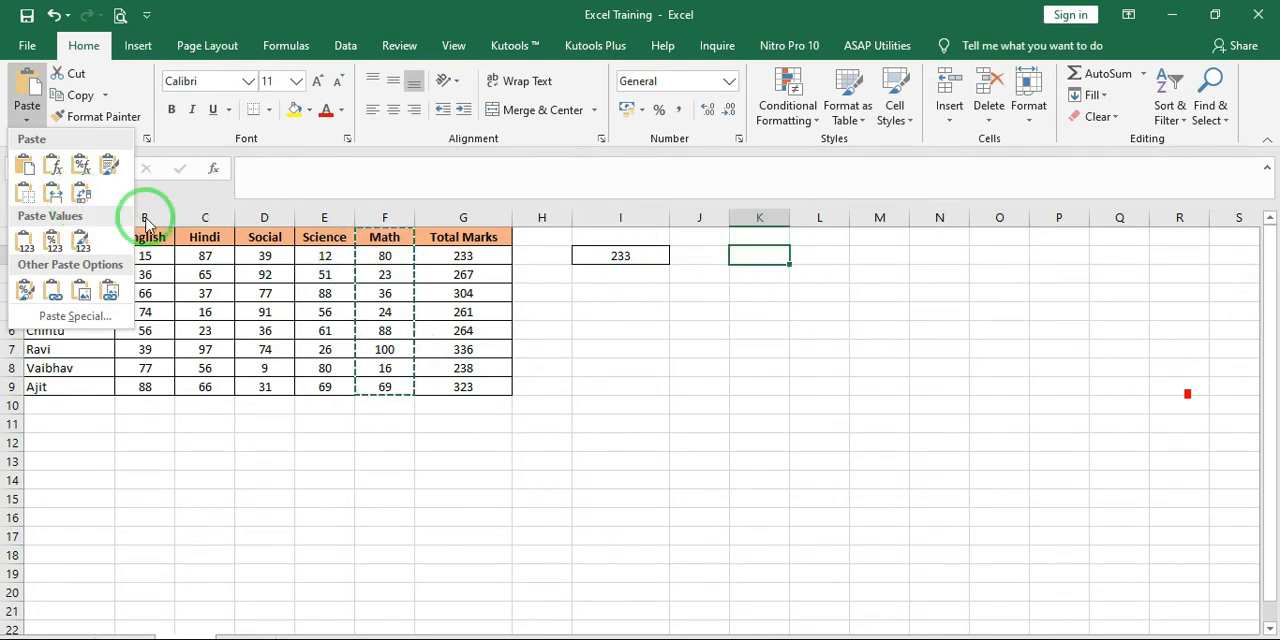
{"action": "left_click", "coordinate": [82, 198]}
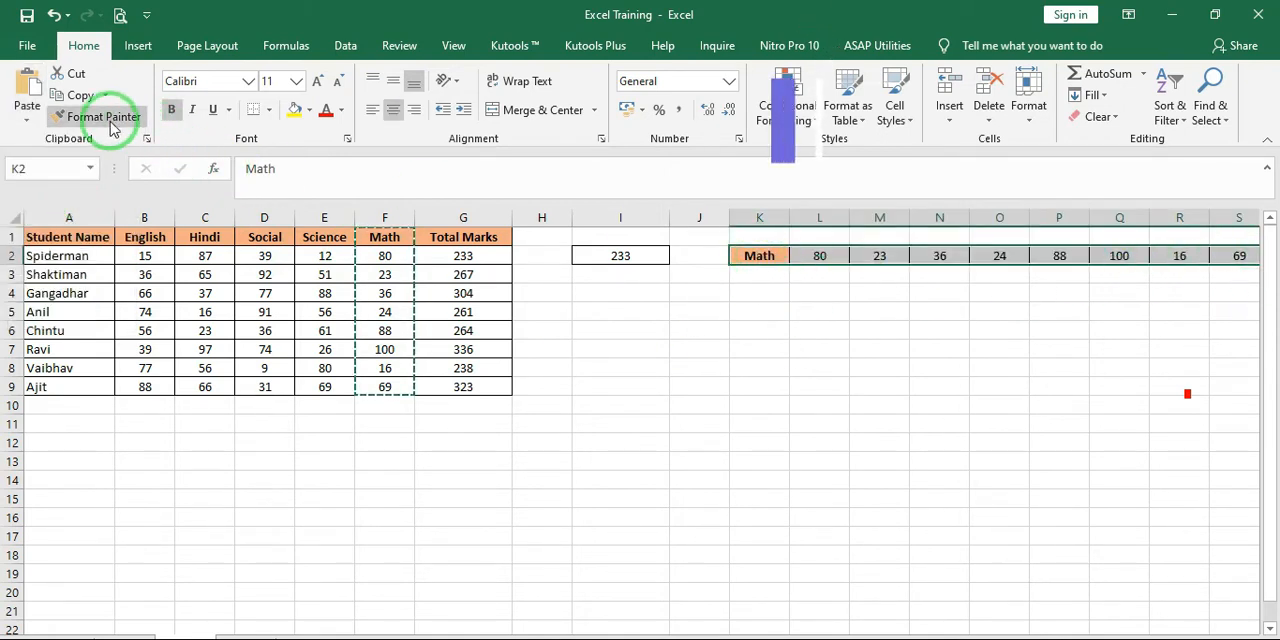
Copy the horizontal Math row starting at K2 and paste it transposed as a column starting at J4
{"action": "left_click", "coordinate": [88, 100]}
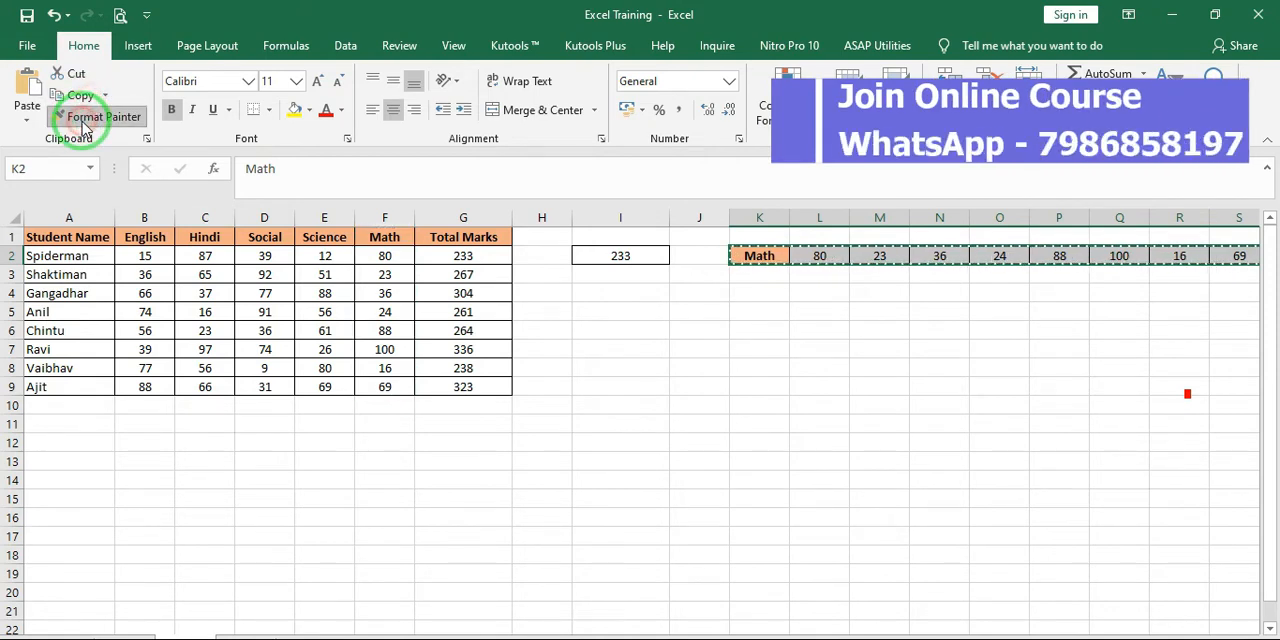
{"action": "left_click", "coordinate": [84, 96]}
{"action": "left_click", "coordinate": [69, 98]}
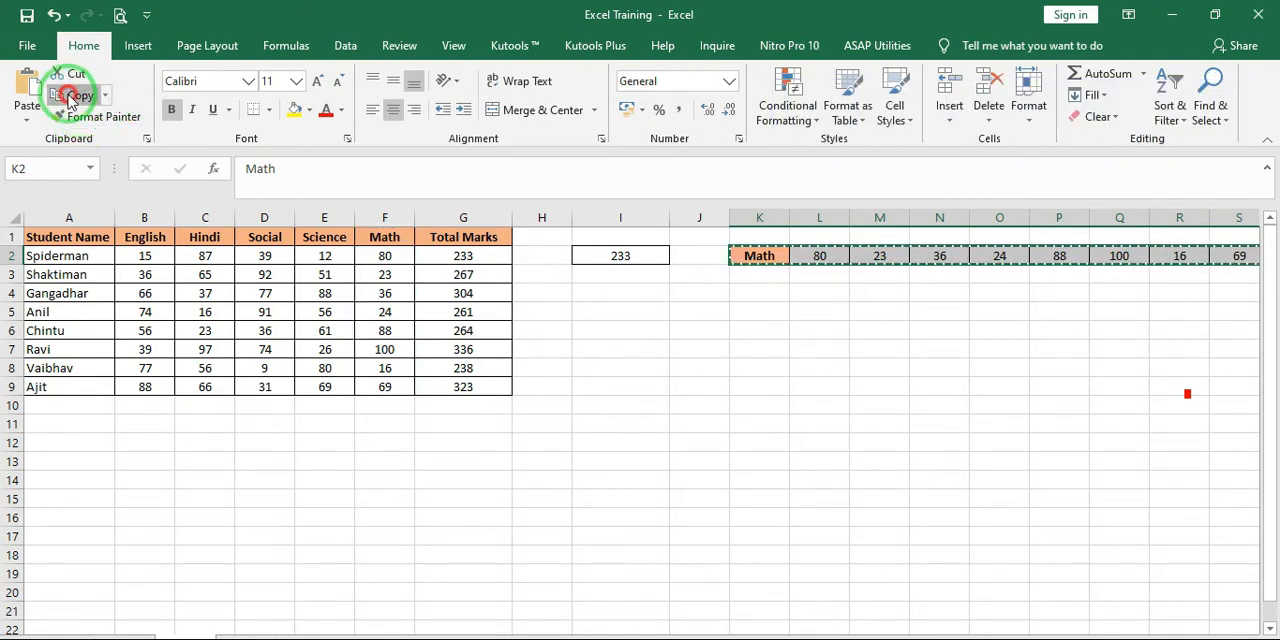
{"action": "left_click", "coordinate": [675, 292]}
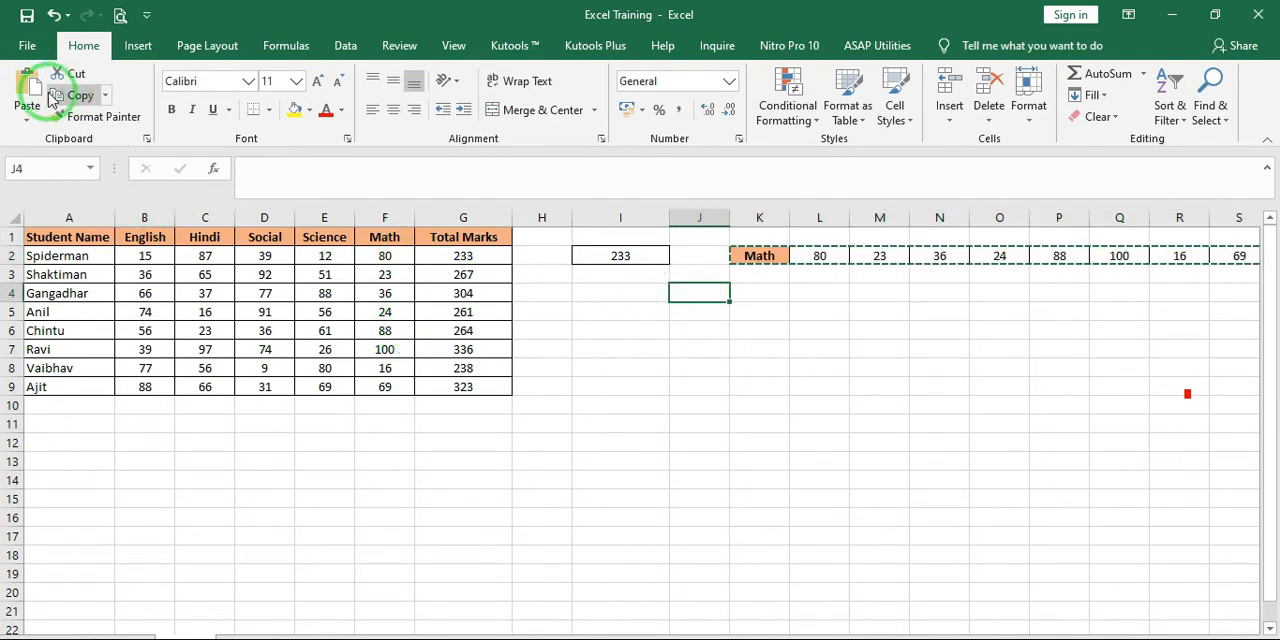
{"action": "left_click", "coordinate": [27, 118]}
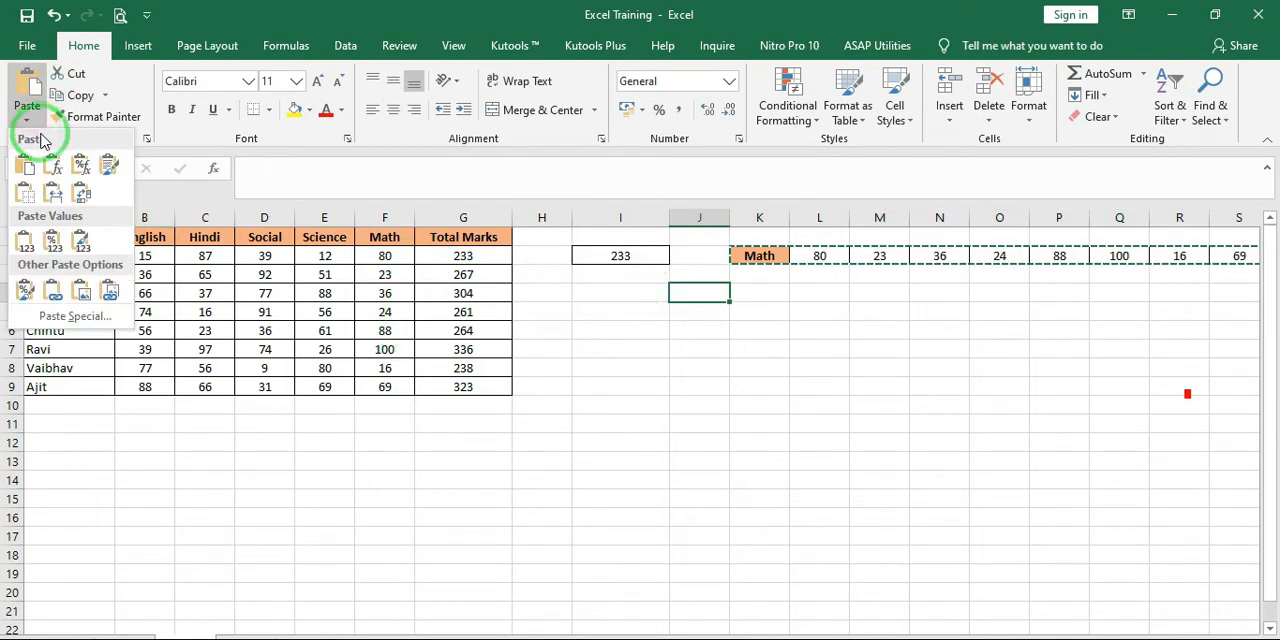
{"action": "left_click", "coordinate": [84, 195]}
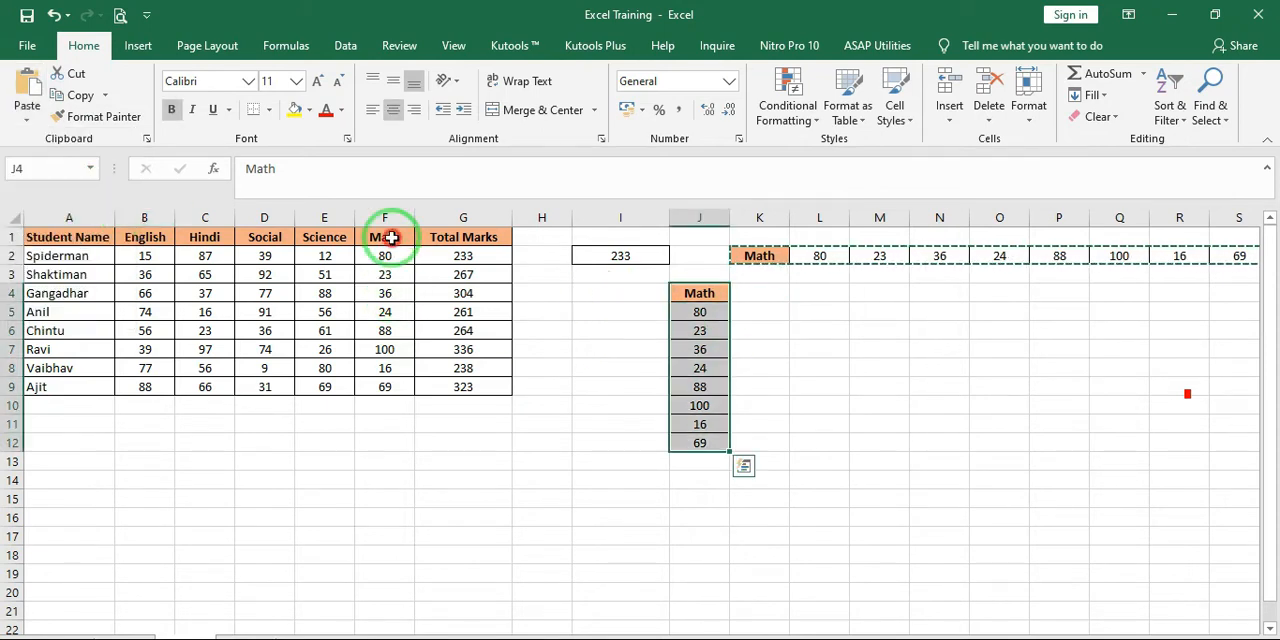
Compare the original Math column with its transposed copies, and undo these copies together with the pastes in I2
{"action": "left_click_drag", "start_coordinate": [392, 236], "coordinate": [396, 395]}
{"action": "left_click", "coordinate": [755, 262]}
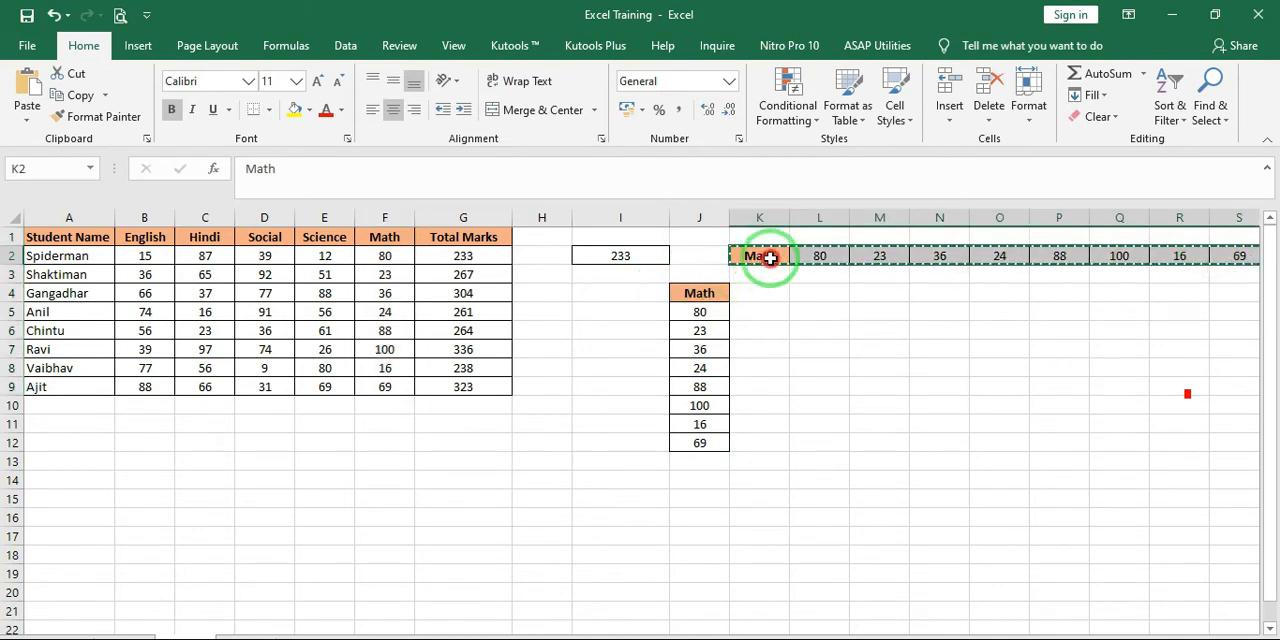
{"action": "left_click_drag", "start_coordinate": [706, 292], "coordinate": [703, 452]}
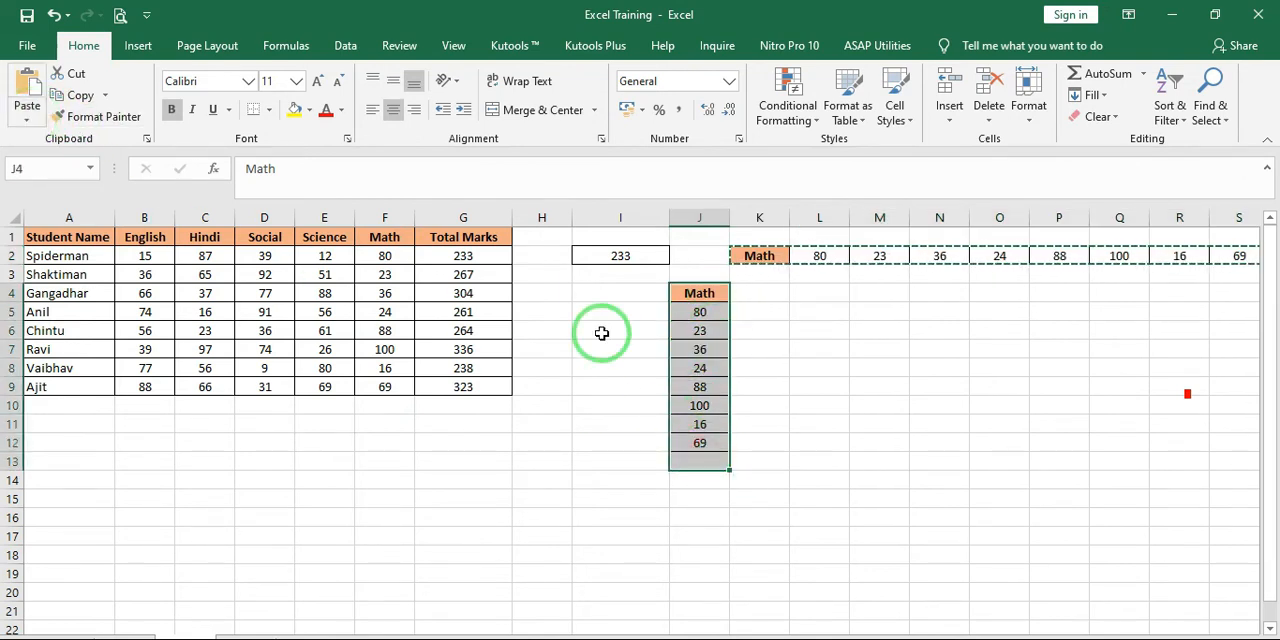
{"action": "key", "text": "ctrl+z"}
{"action": "key", "text": "ctrl+z"}
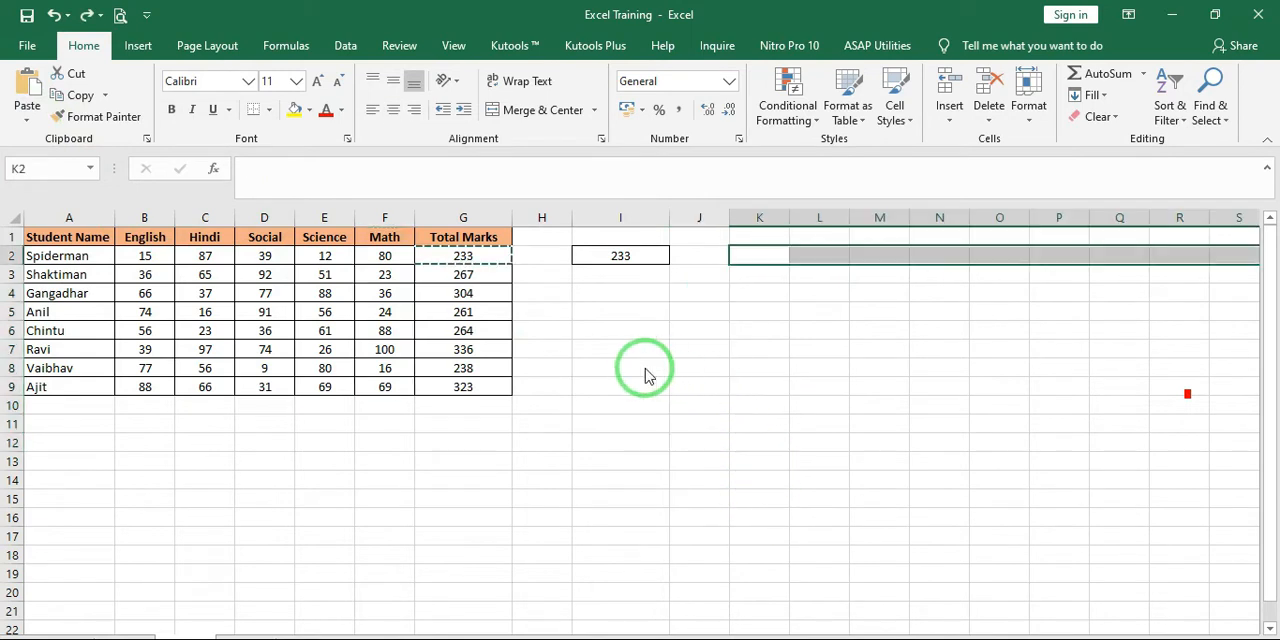
{"action": "key", "text": "ctrl+z"}
{"action": "key", "text": "ctrl+z"}
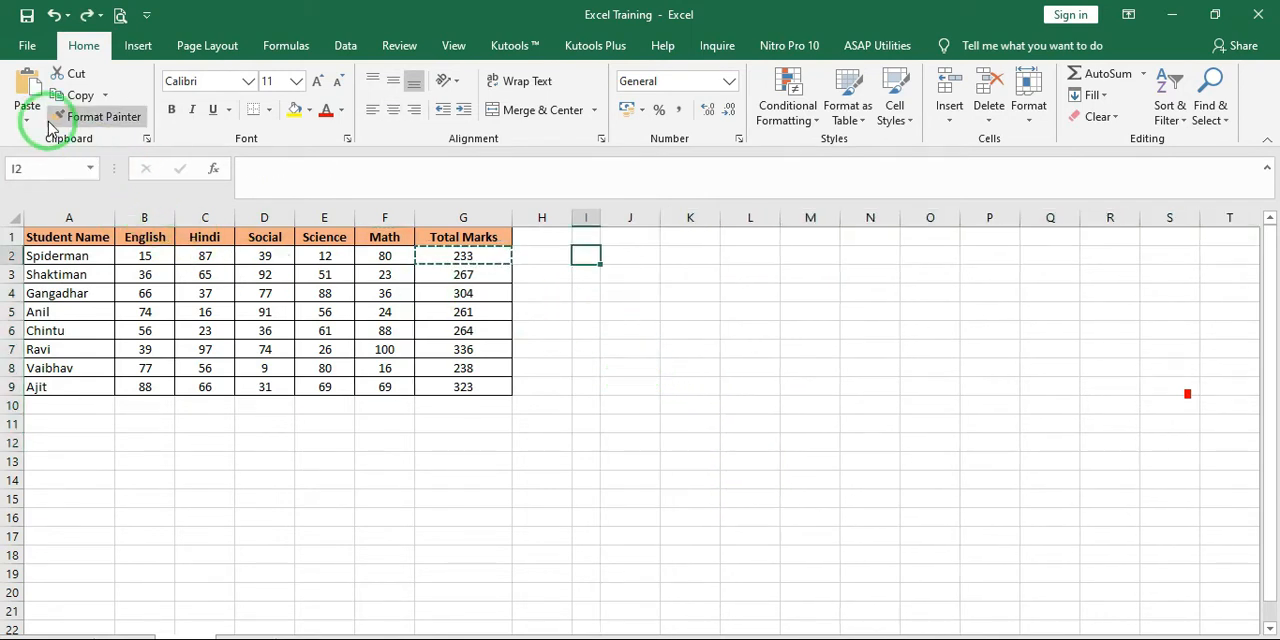
Paste only the value of the G2 total into I2, check the cell's content and undo the paste
{"action": "left_click", "coordinate": [27, 120]}
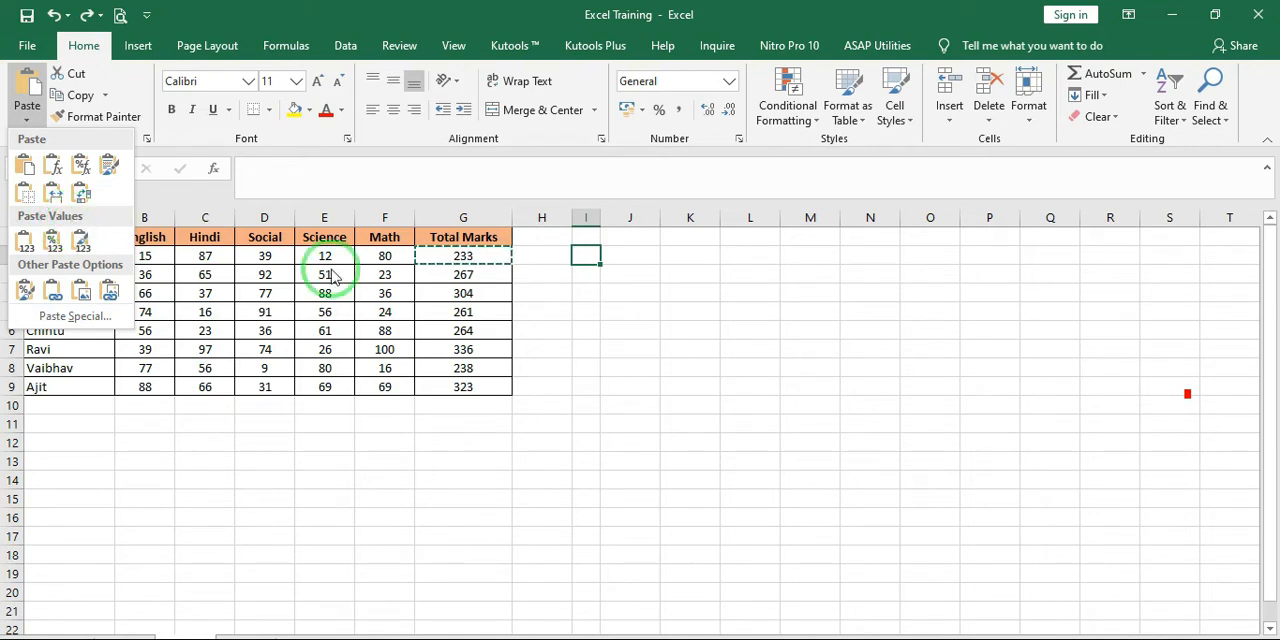
{"action": "left_click", "coordinate": [462, 256]}
{"action": "left_click", "coordinate": [462, 256]}
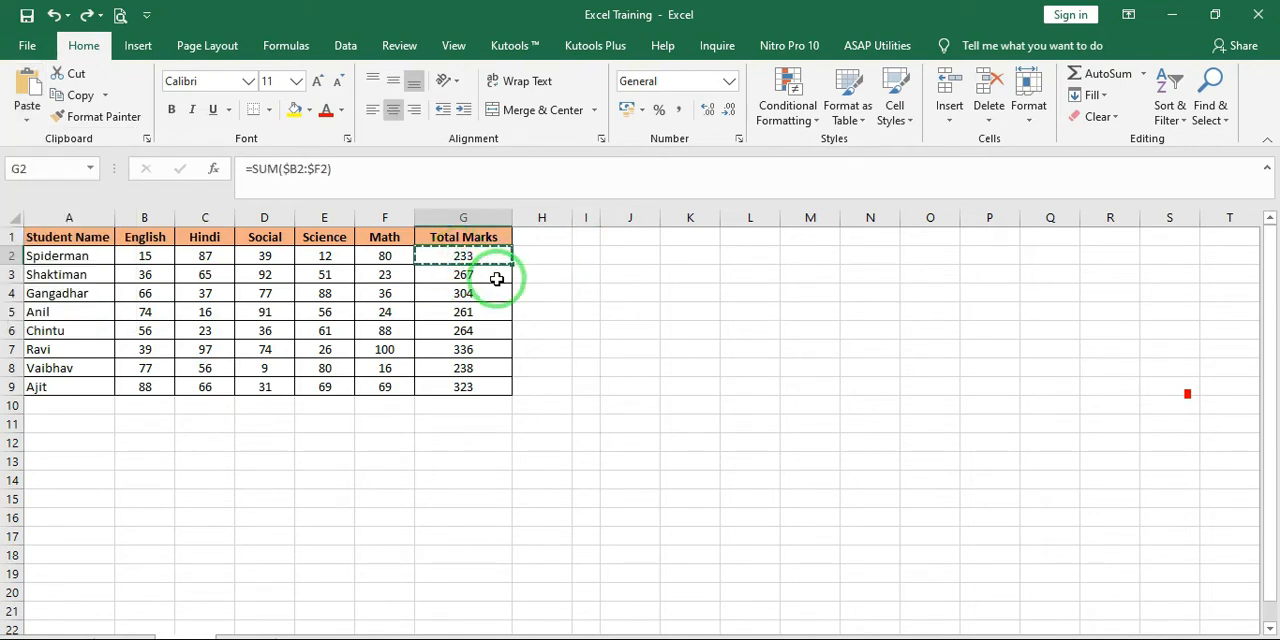
{"action": "left_click", "coordinate": [590, 257]}
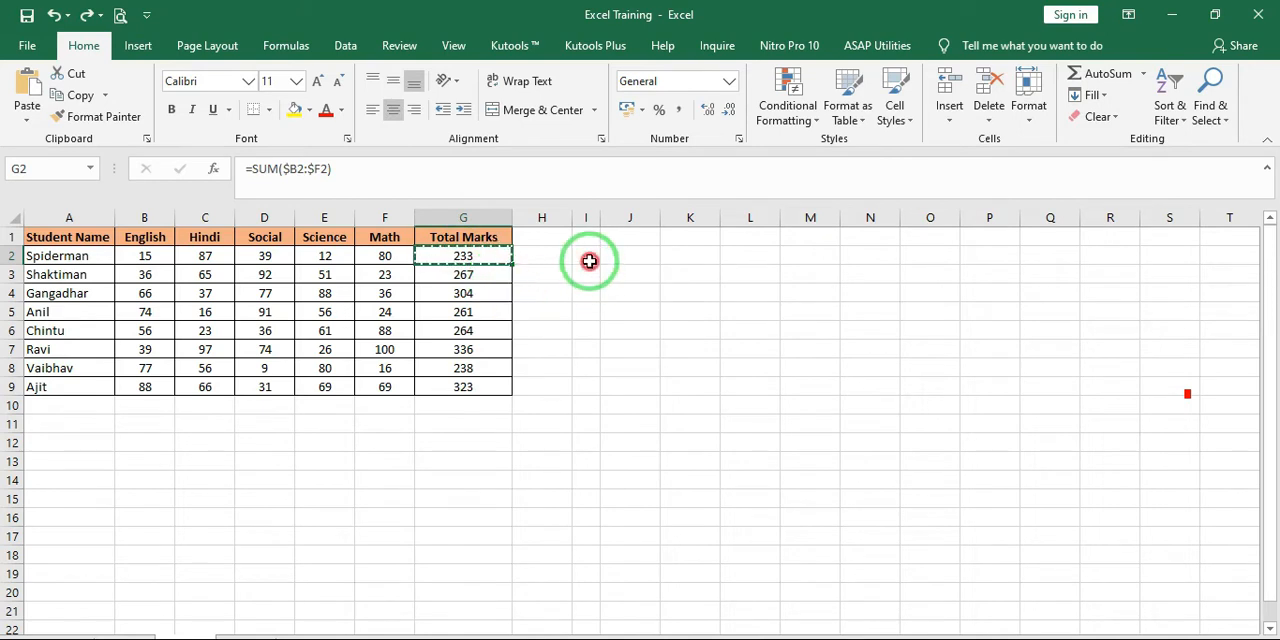
{"action": "left_click", "coordinate": [26, 128]}
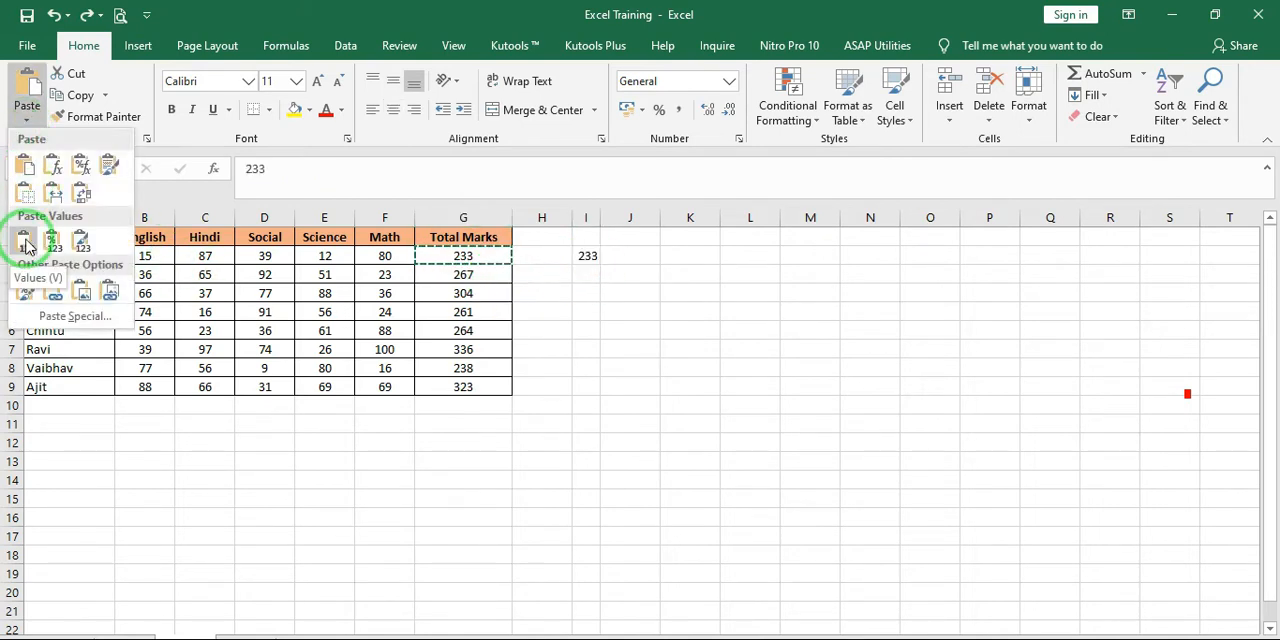
{"action": "left_click", "coordinate": [26, 246]}
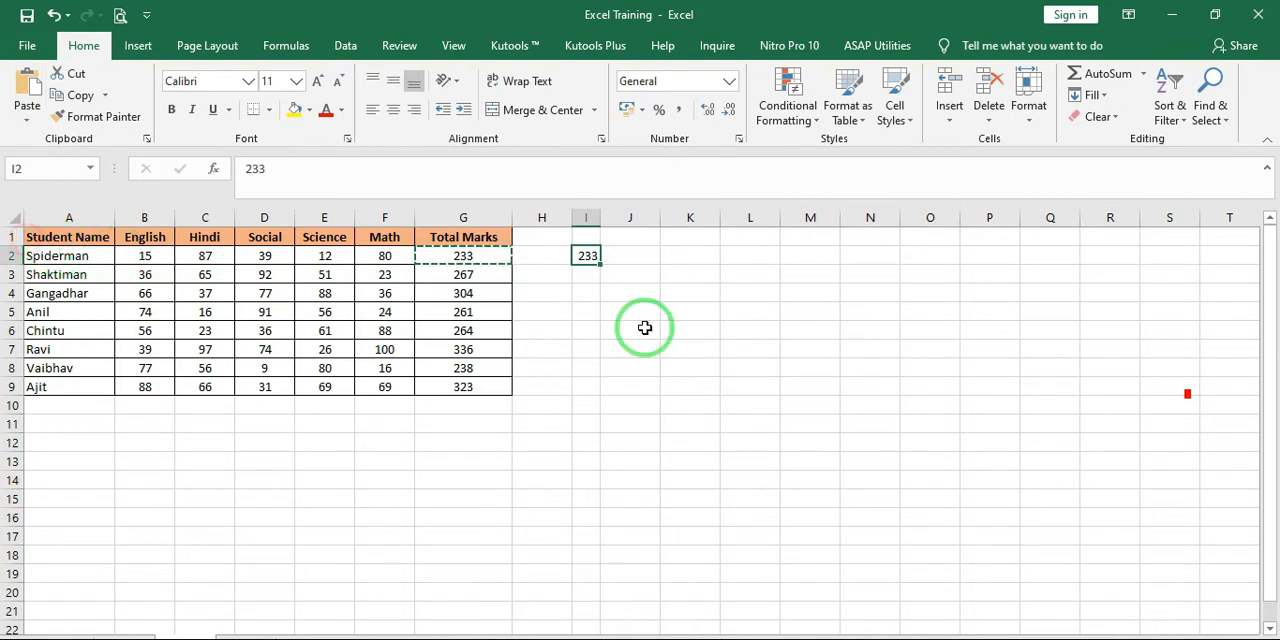
{"action": "left_click", "coordinate": [712, 346]}
{"action": "left_click", "coordinate": [586, 258]}
{"action": "left_click", "coordinate": [611, 289]}
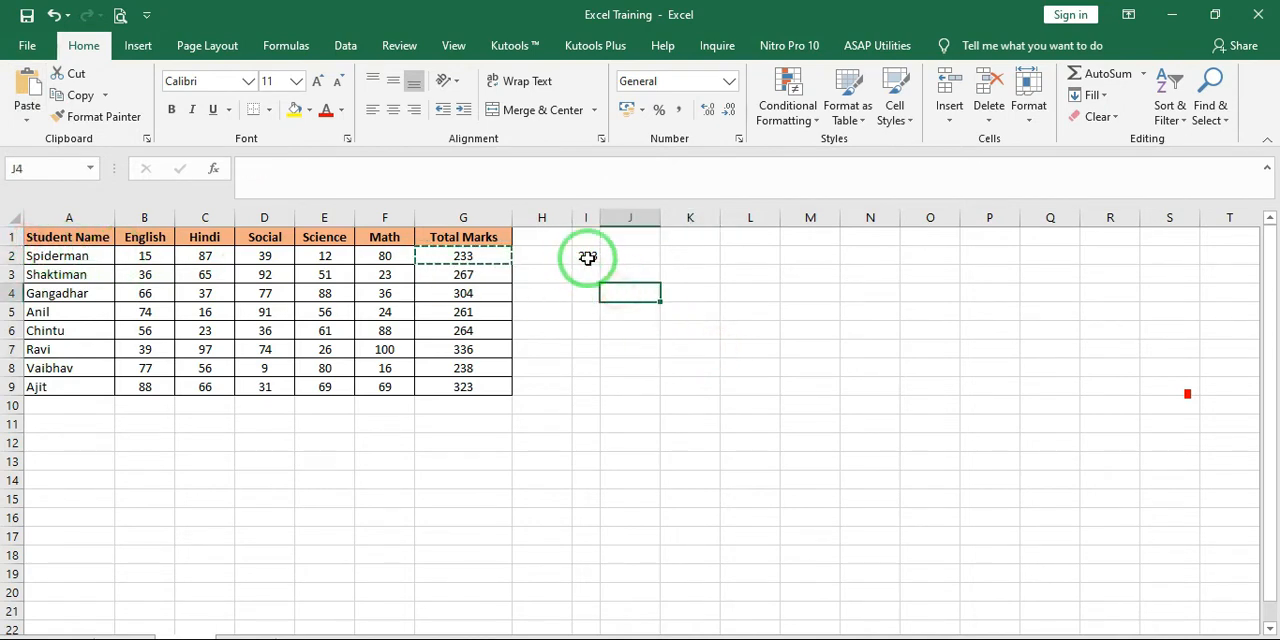
{"action": "left_click", "coordinate": [587, 258]}
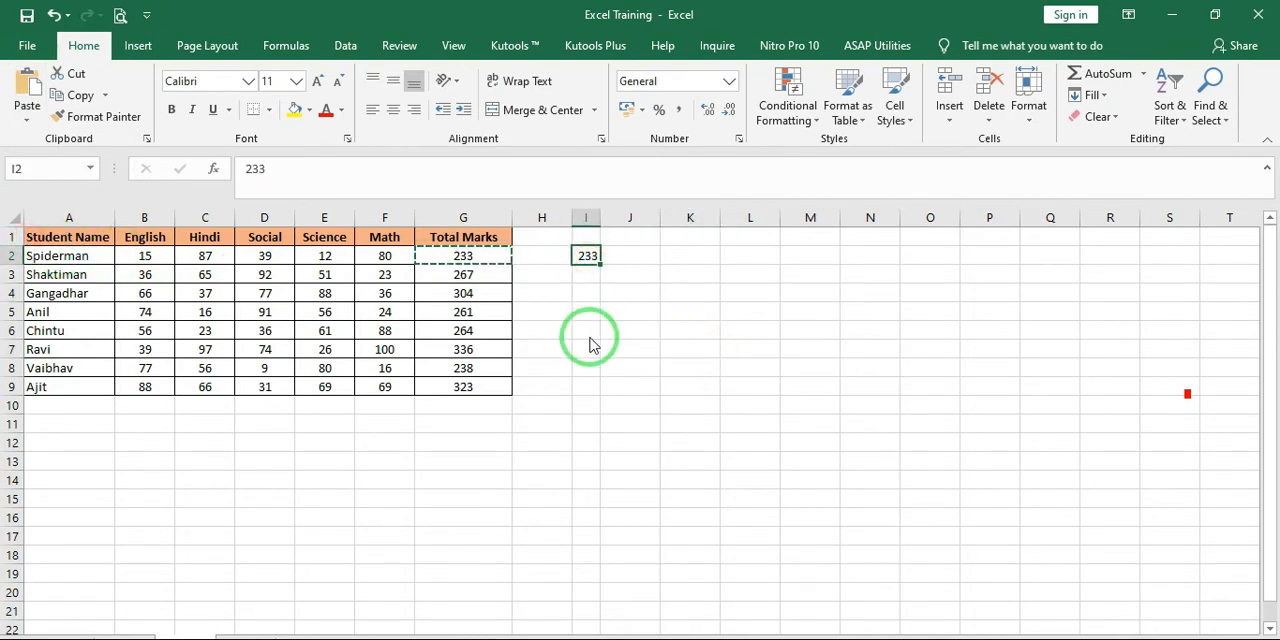
{"action": "key", "text": "ctrl+z"}
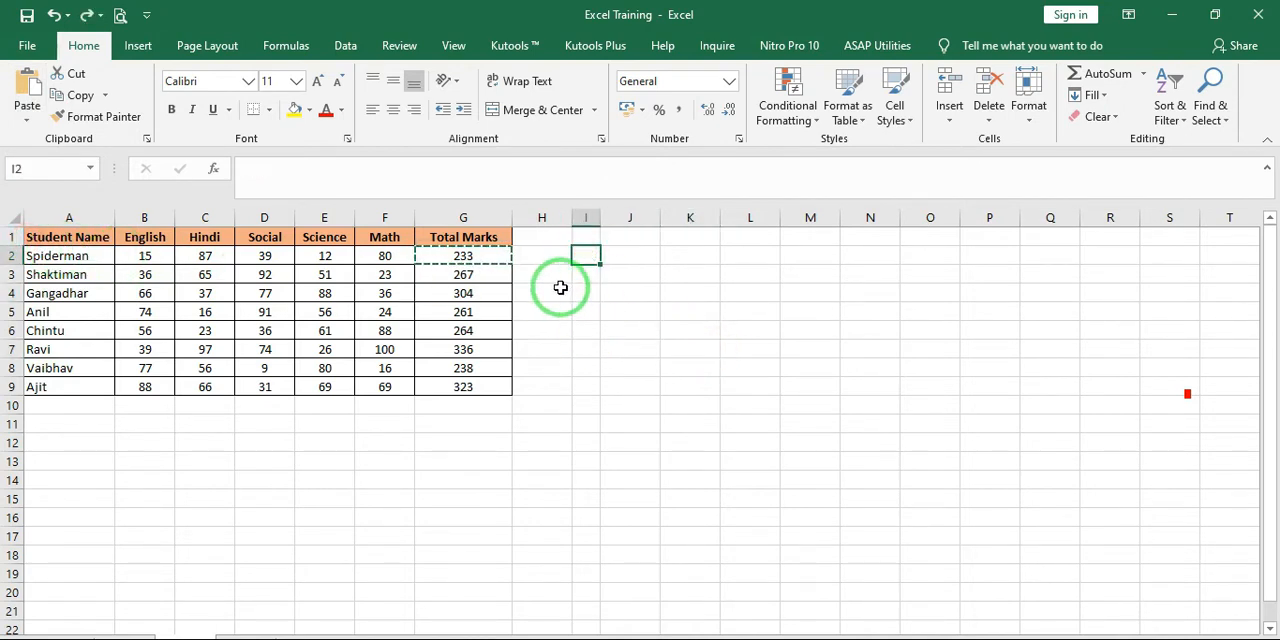
Paste the G2 total into I2 with Values & Number Formatting, compare both cells and undo the paste
{"action": "left_click", "coordinate": [31, 128]}
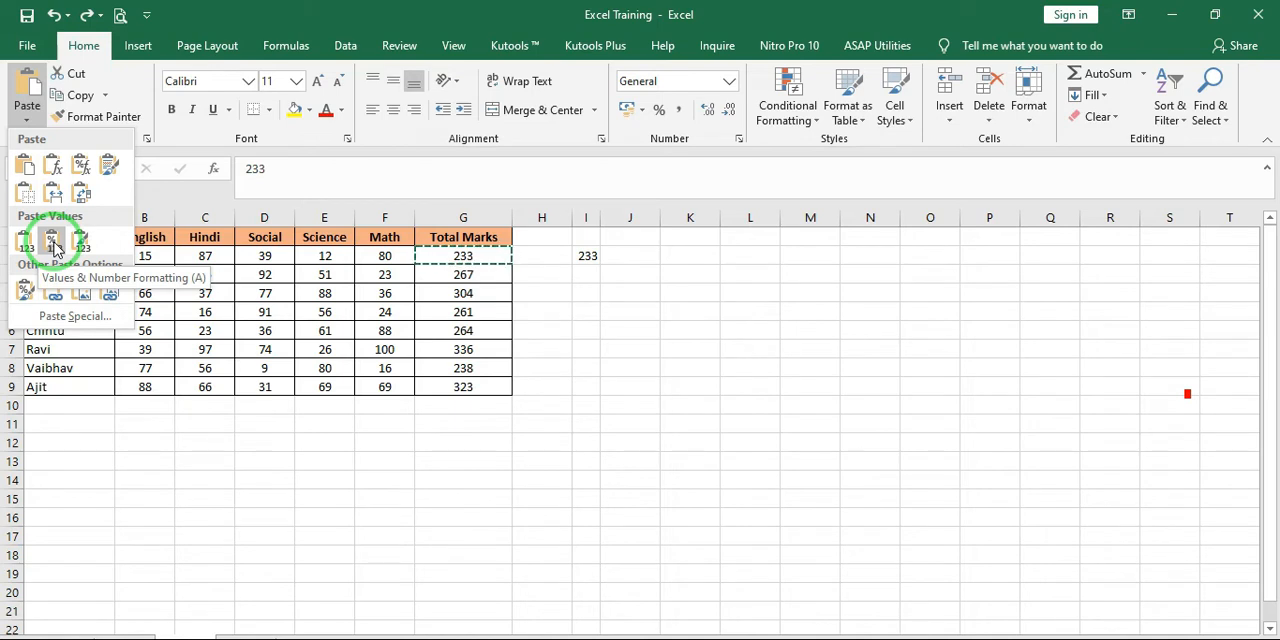
{"action": "left_click", "coordinate": [53, 248]}
{"action": "left_click", "coordinate": [610, 330]}
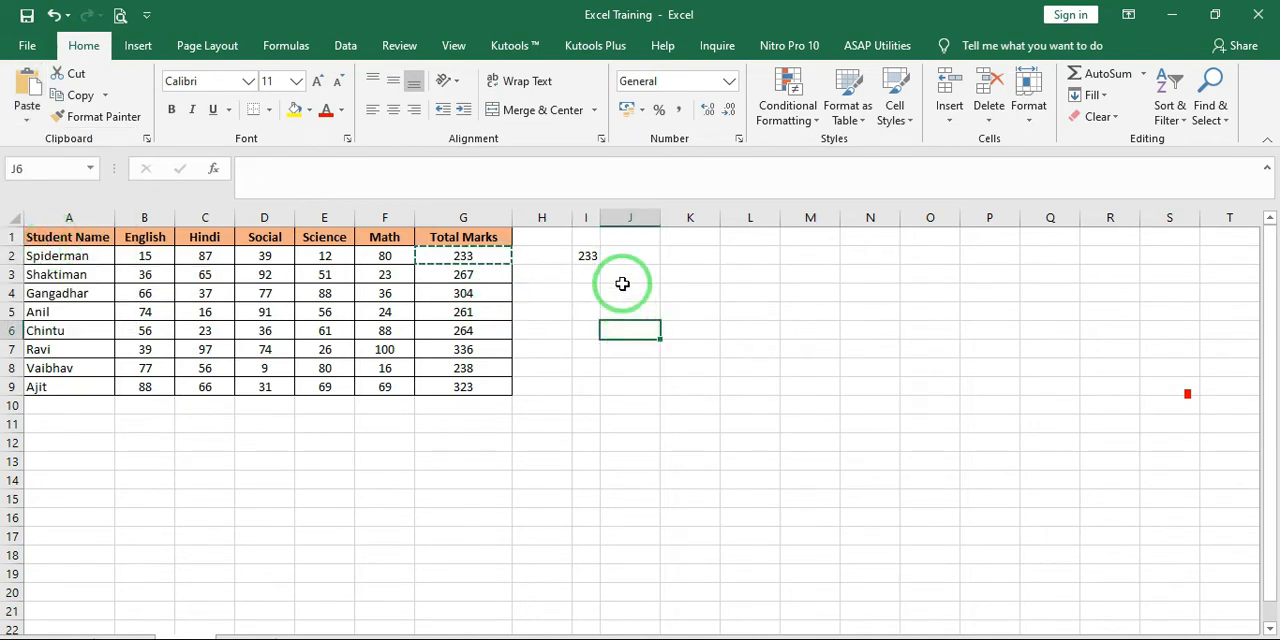
{"action": "left_click", "coordinate": [608, 256]}
{"action": "left_click", "coordinate": [588, 256]}
{"action": "left_click", "coordinate": [452, 255]}
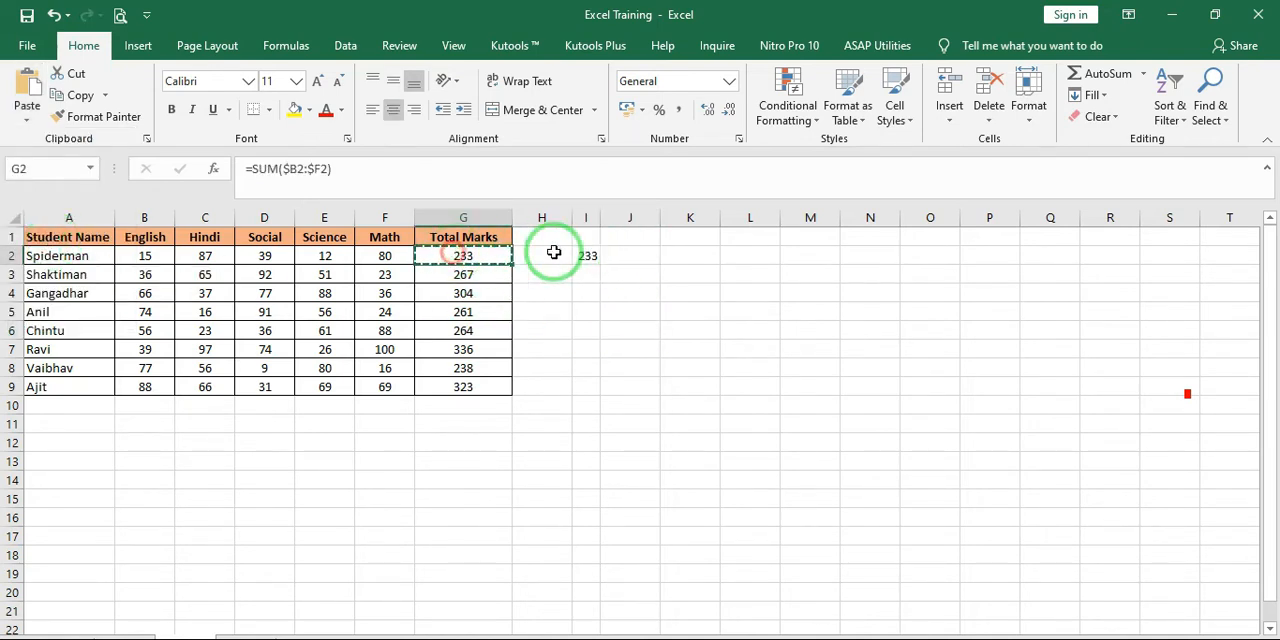
{"action": "left_click", "coordinate": [588, 256]}
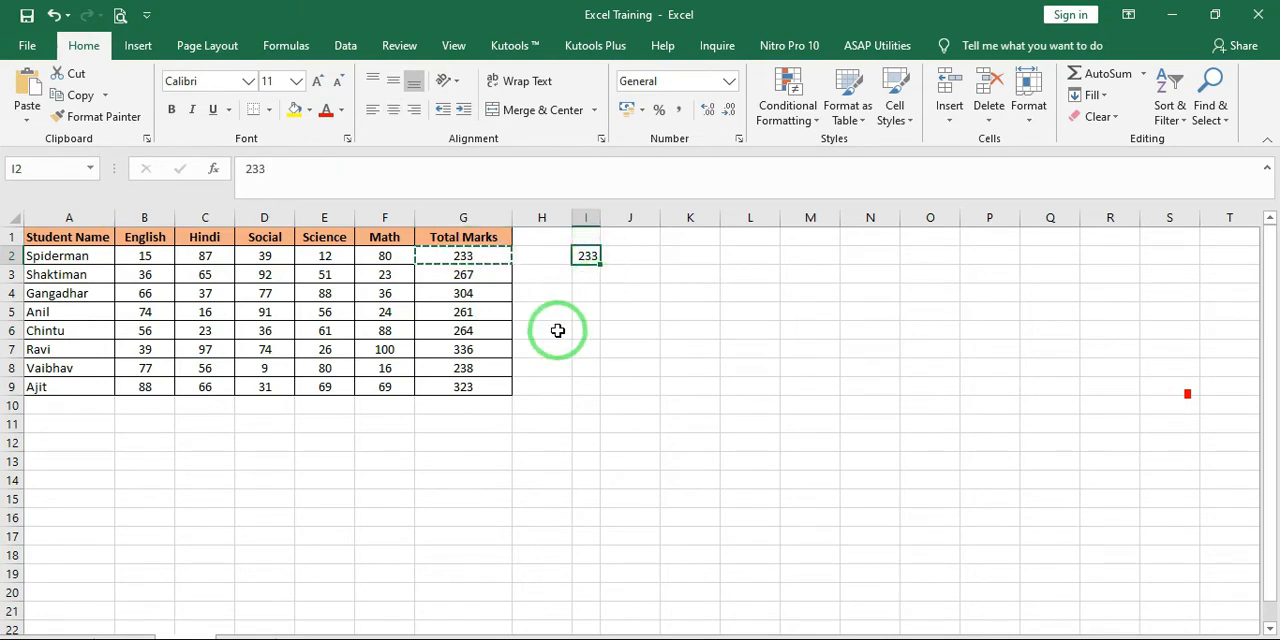
{"action": "left_click", "coordinate": [463, 240]}
{"action": "left_click", "coordinate": [466, 257]}
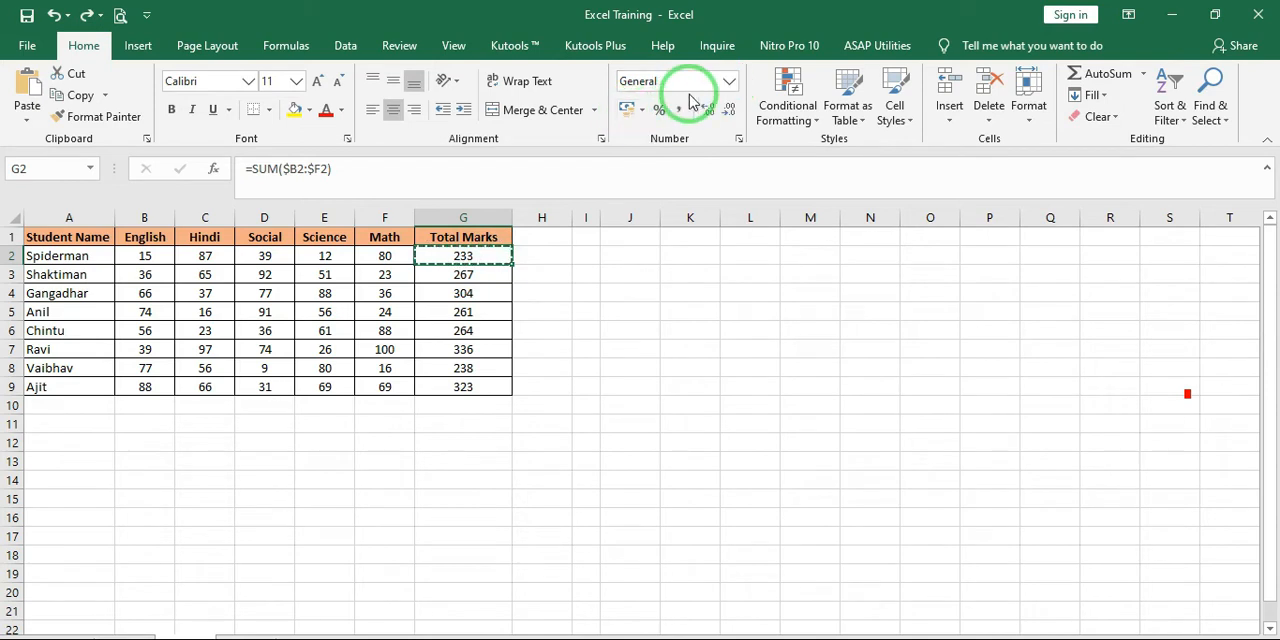
Format the total in G2 with the Currency number format
{"action": "left_click", "coordinate": [733, 81]}
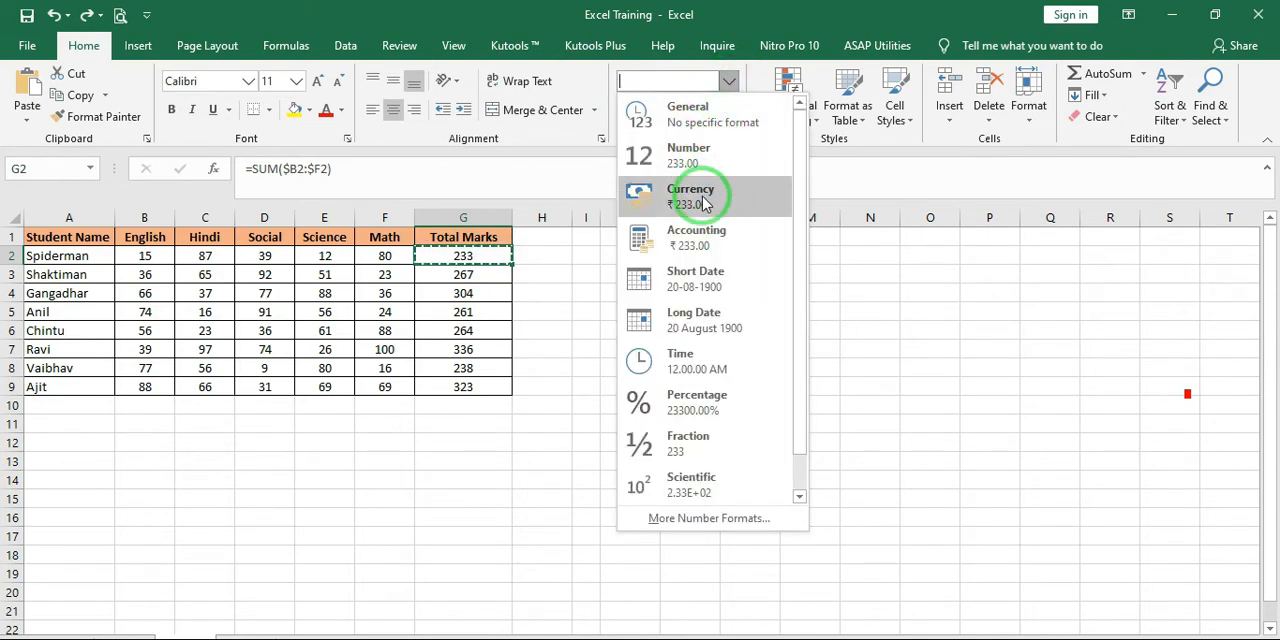
{"action": "left_click", "coordinate": [702, 194]}
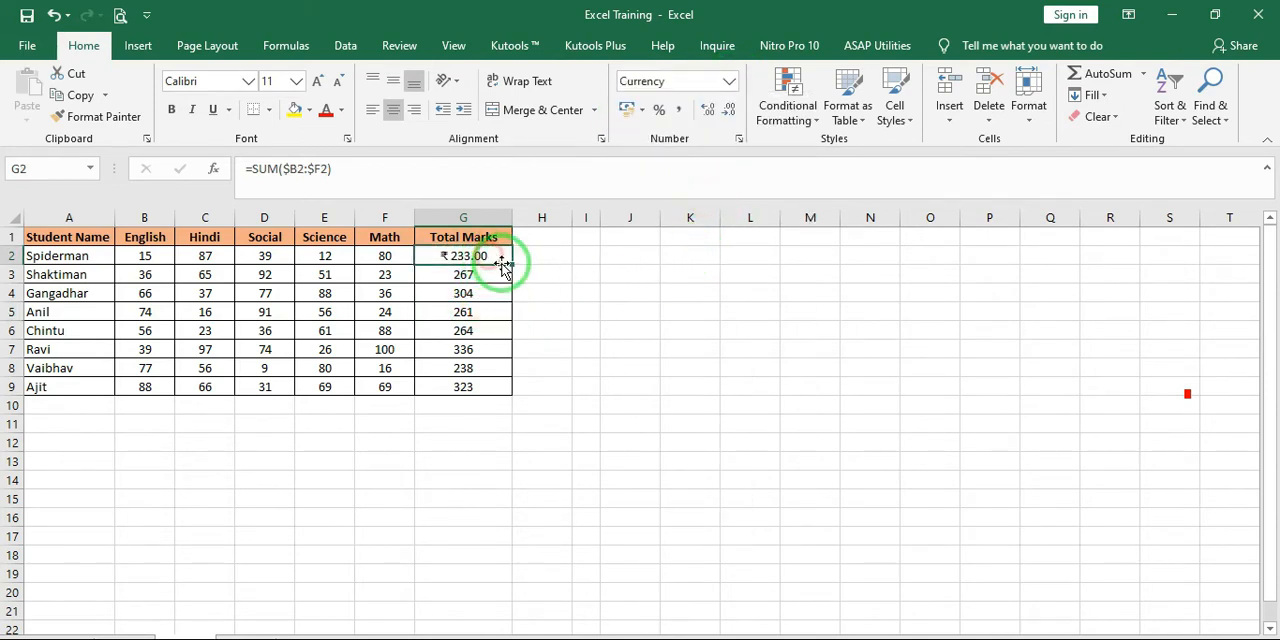
Paste only the value of the G2 total into J3 and undo the paste
{"action": "left_click", "coordinate": [626, 274]}
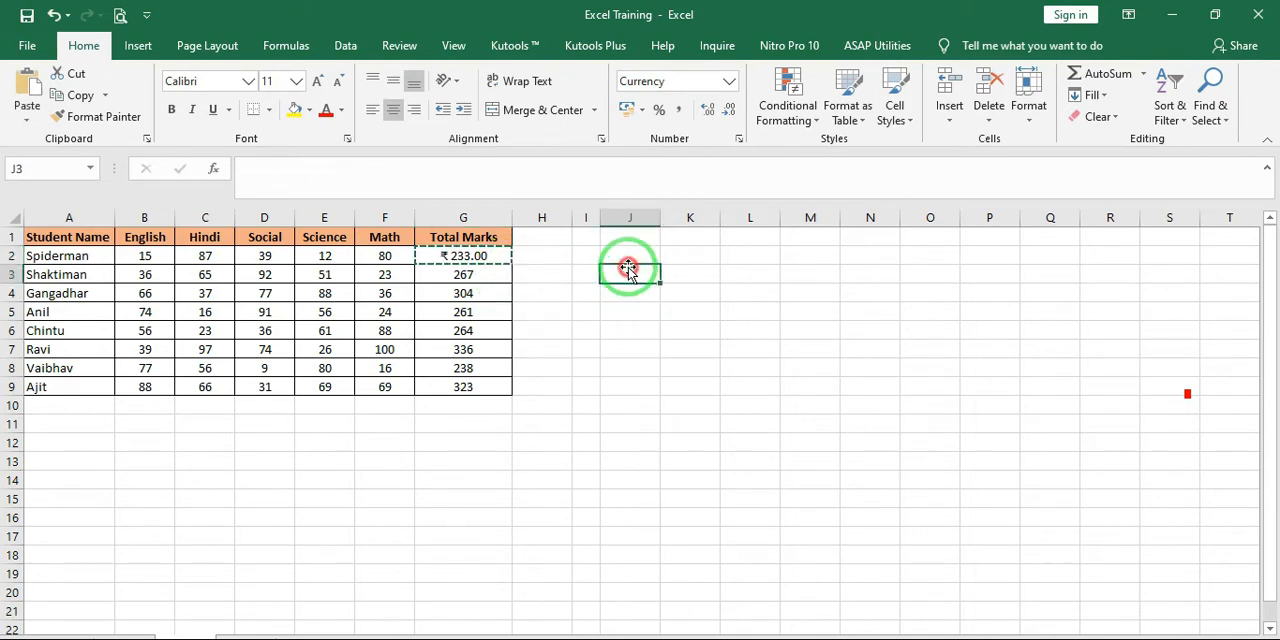
{"action": "left_click", "coordinate": [26, 120]}
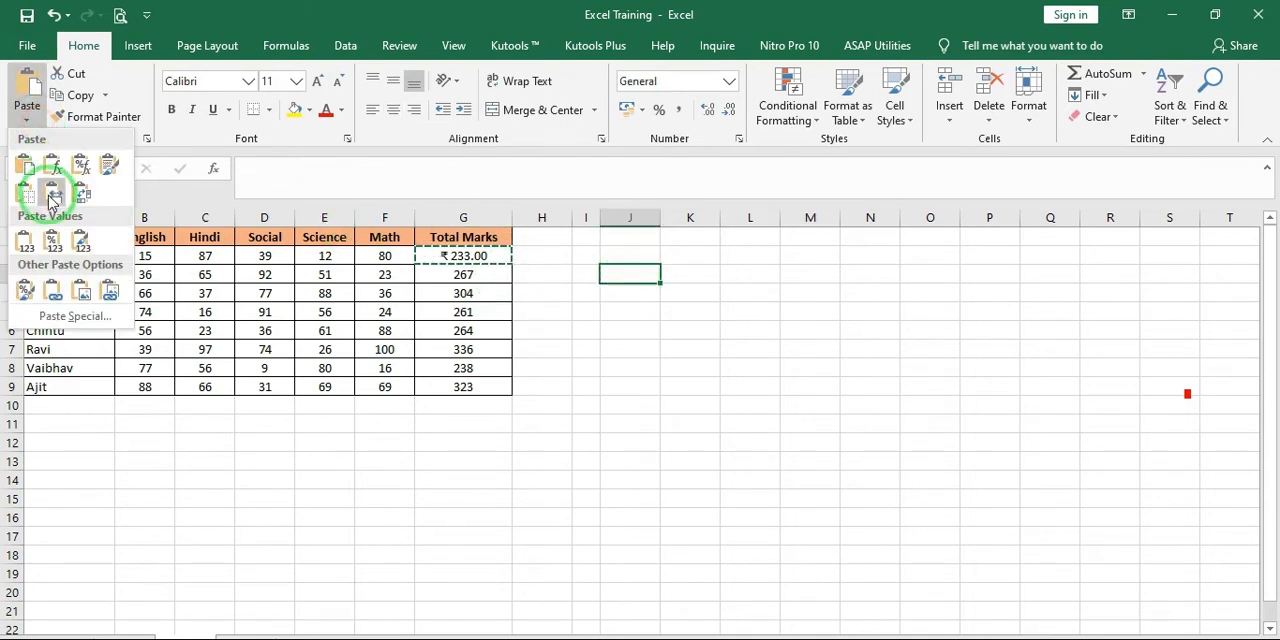
{"action": "left_click", "coordinate": [26, 247]}
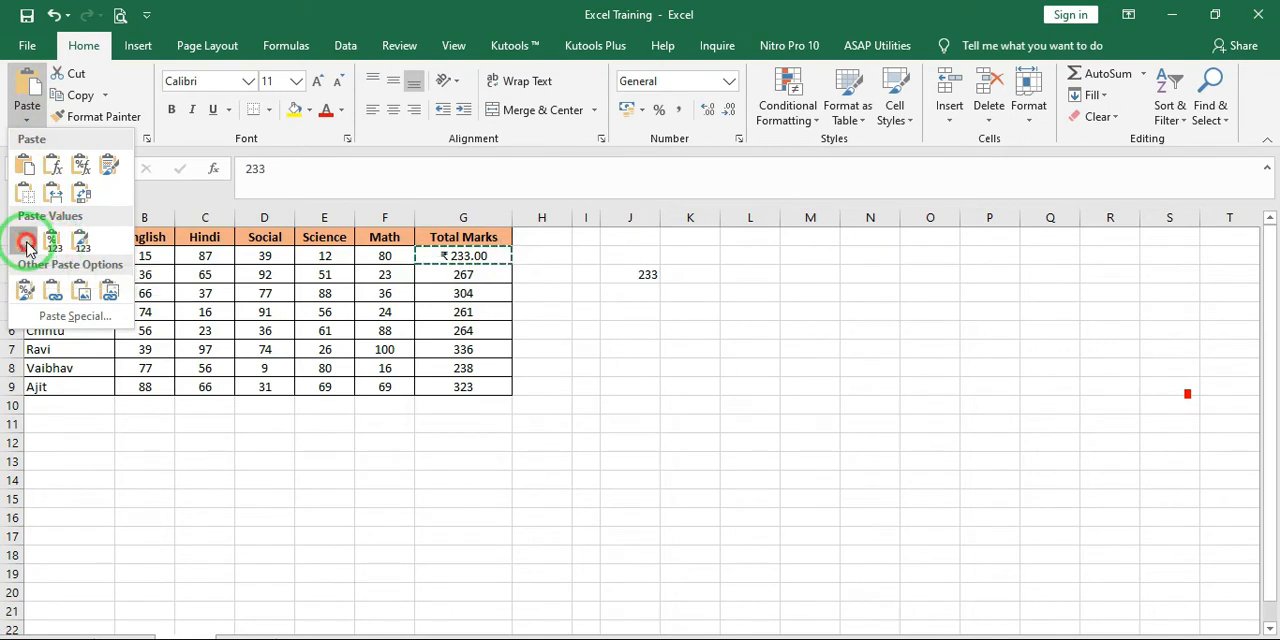
{"action": "left_click", "coordinate": [604, 280]}
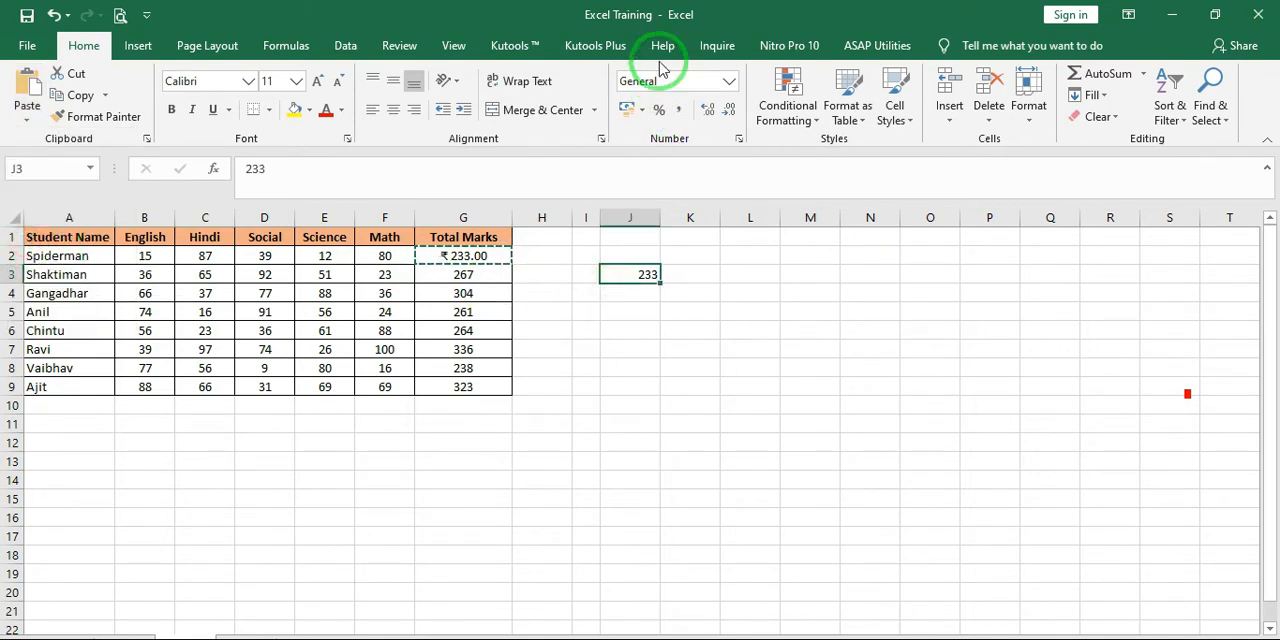
{"action": "key", "text": "Delete"}
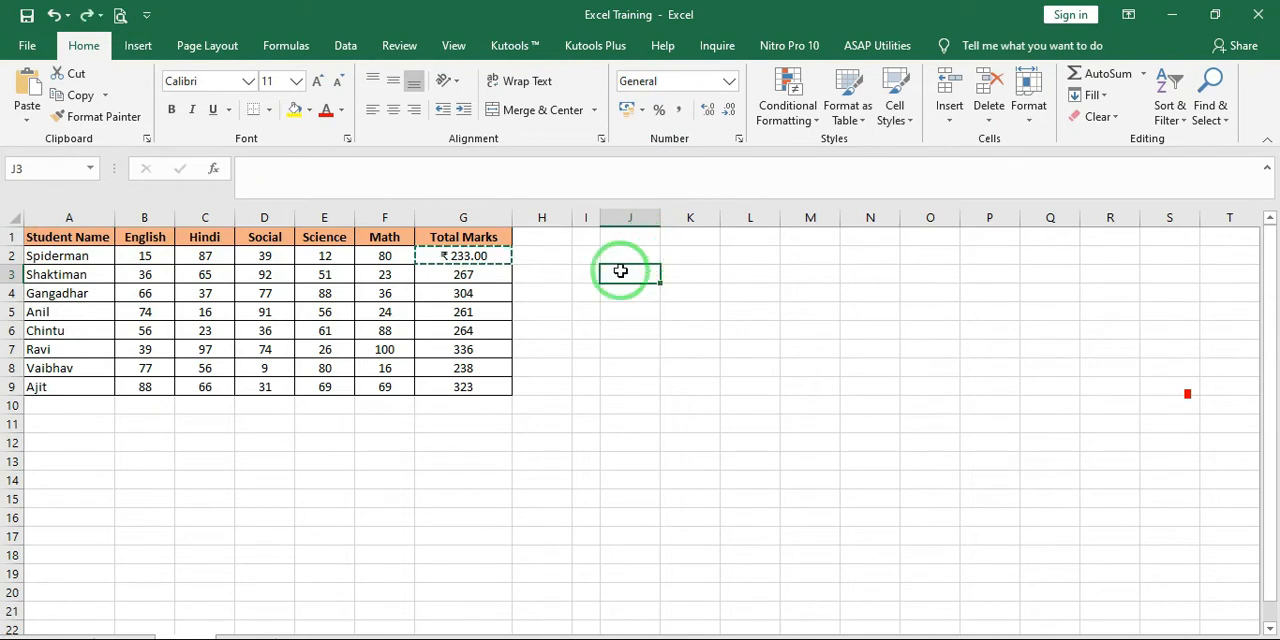
Paste the G2 total into J3 with Values & Number Formatting and undo the paste
{"action": "left_click", "coordinate": [30, 124]}
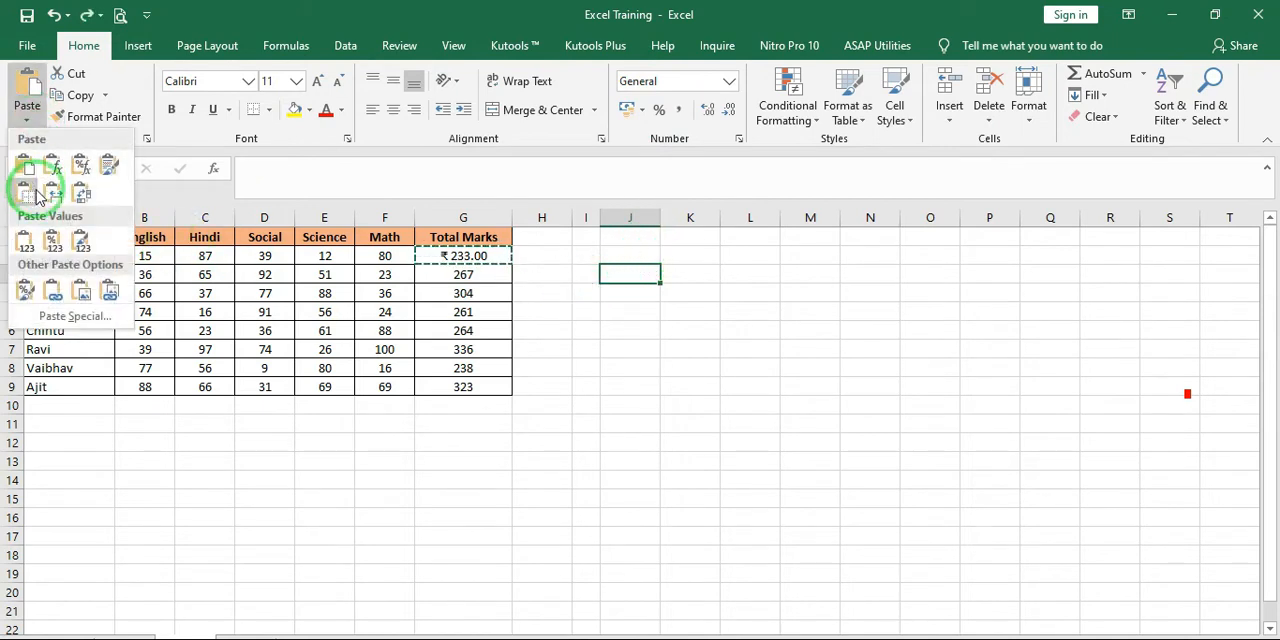
{"action": "left_click", "coordinate": [56, 248]}
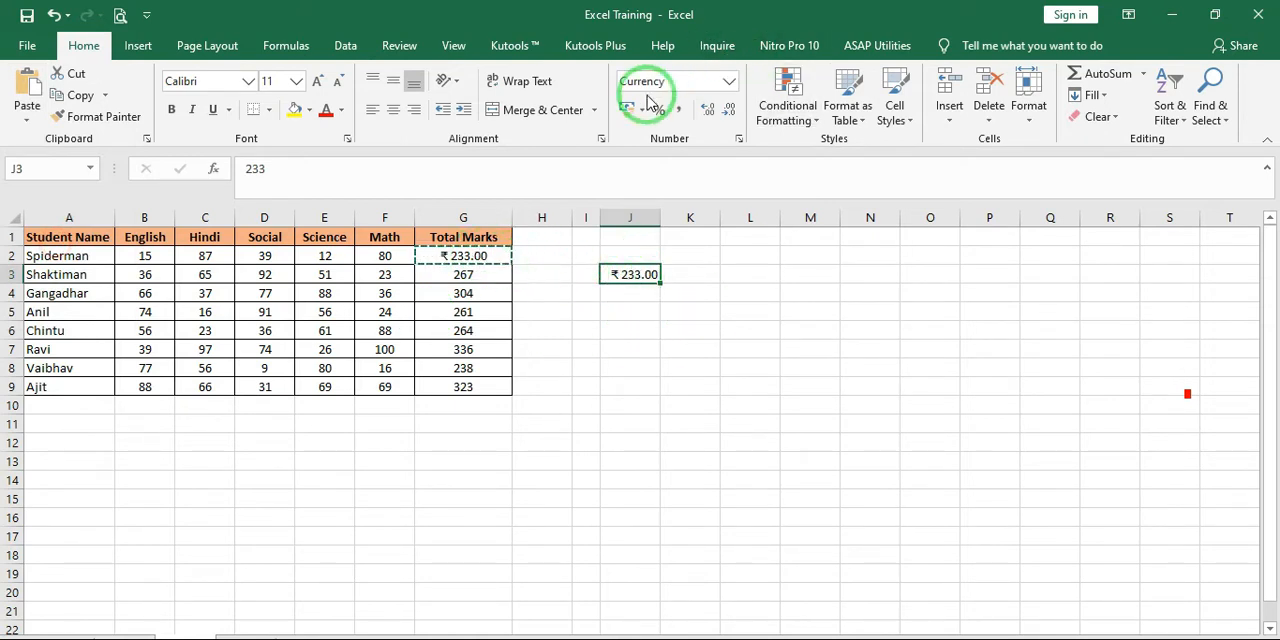
{"action": "key", "text": "ctrl+z"}
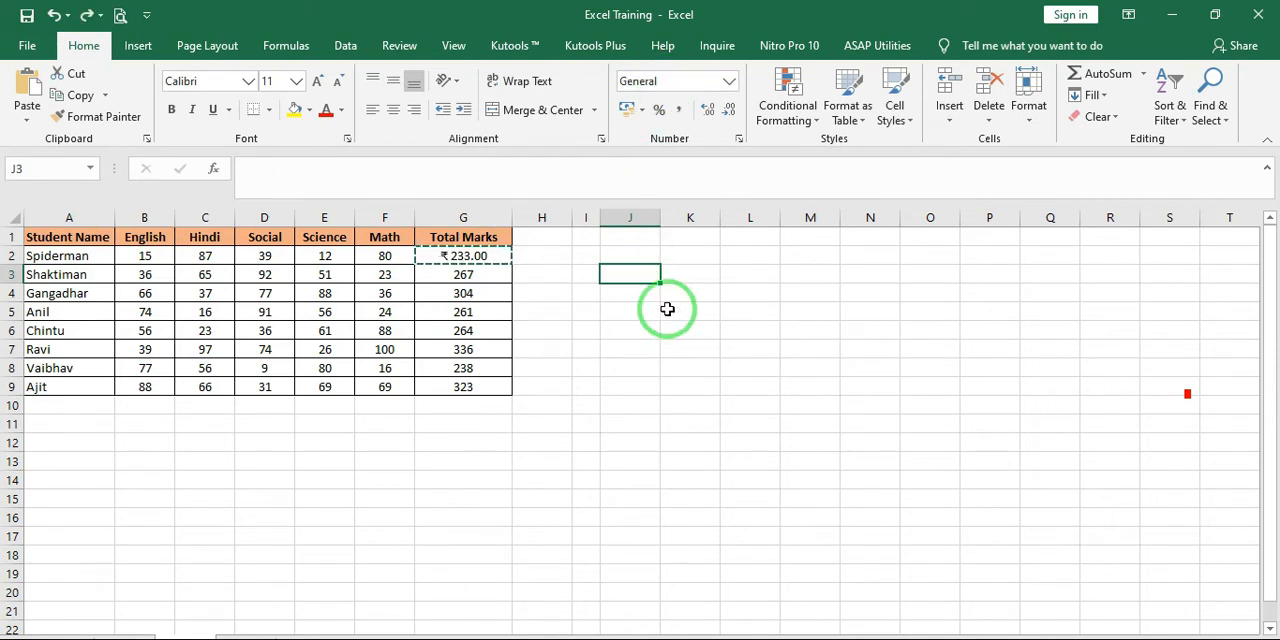
Paste the G2 total into J3 with Values & Source Formatting, compare both cells and undo the paste
{"action": "left_click", "coordinate": [28, 118]}
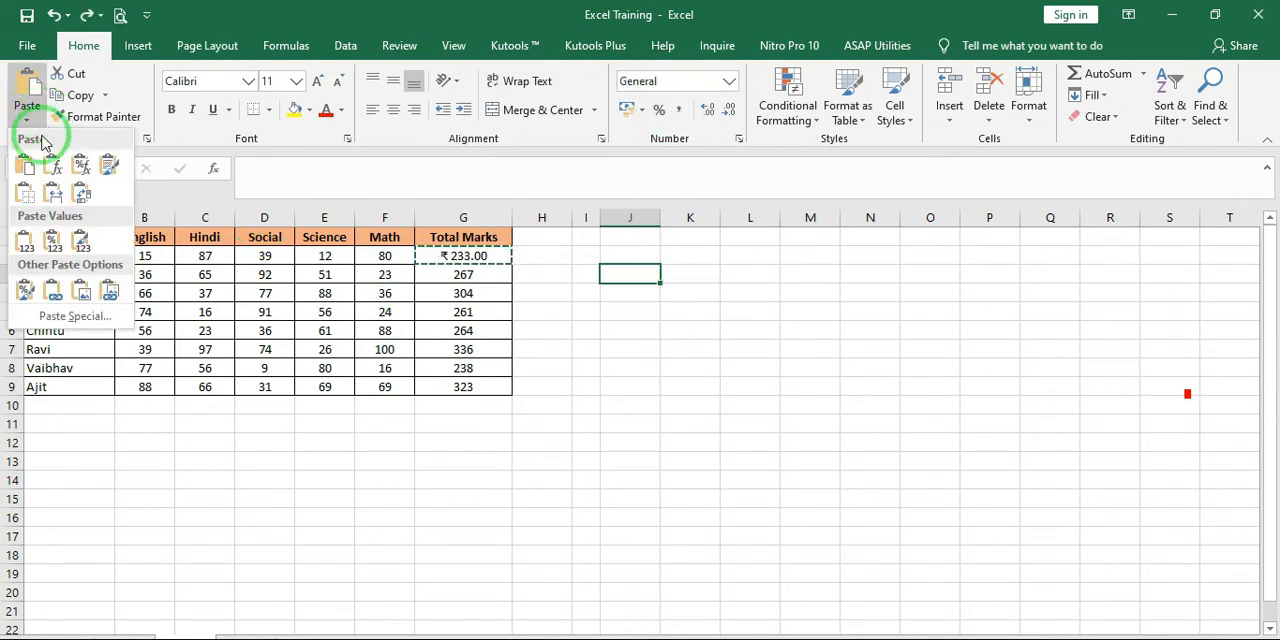
{"action": "left_click", "coordinate": [86, 250]}
{"action": "left_click", "coordinate": [705, 327]}
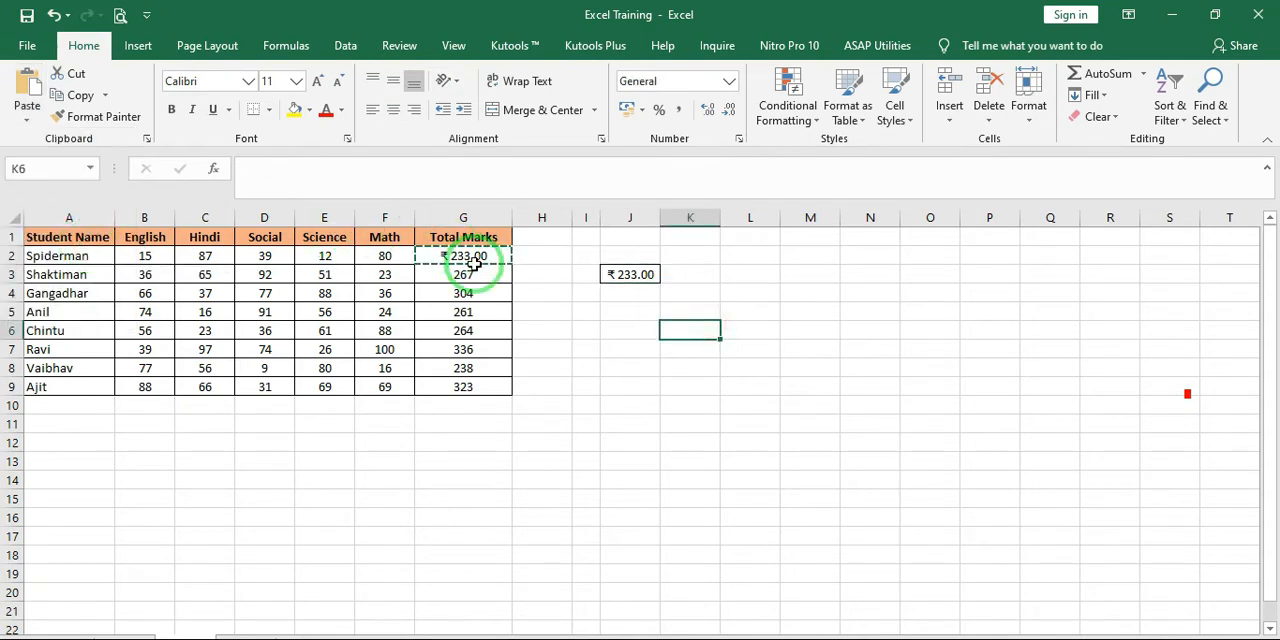
{"action": "left_click", "coordinate": [474, 263]}
{"action": "left_click", "coordinate": [588, 272]}
{"action": "left_click", "coordinate": [641, 287]}
{"action": "left_click", "coordinate": [652, 271]}
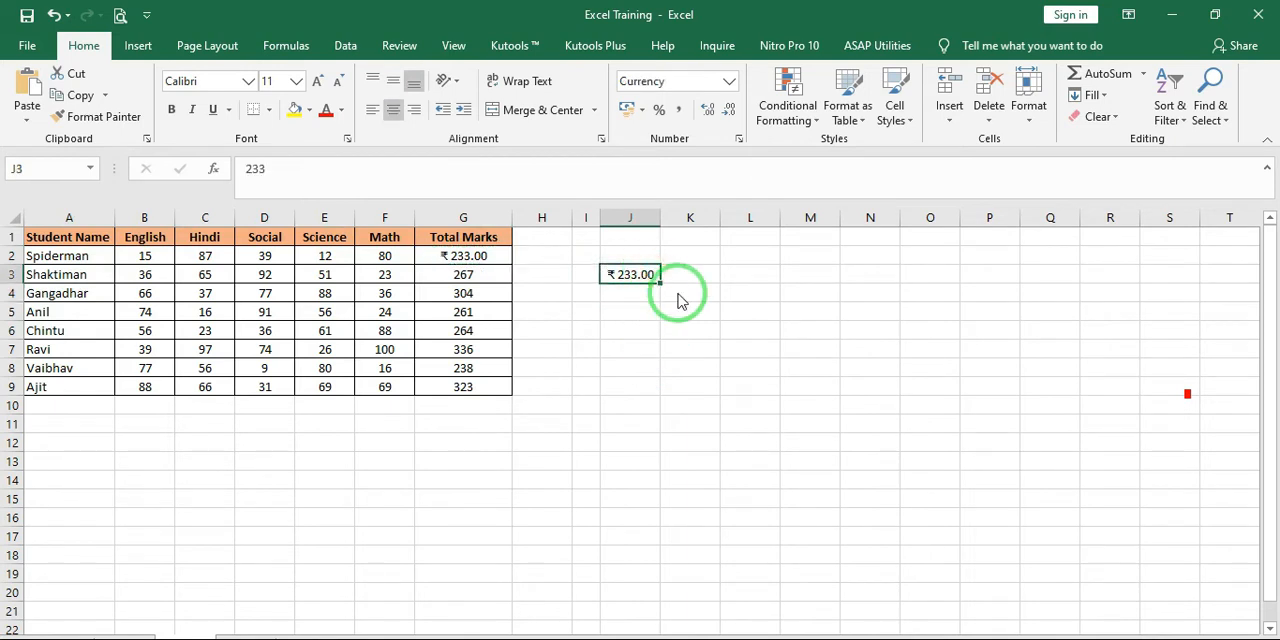
{"action": "key", "text": "ctrl+z"}
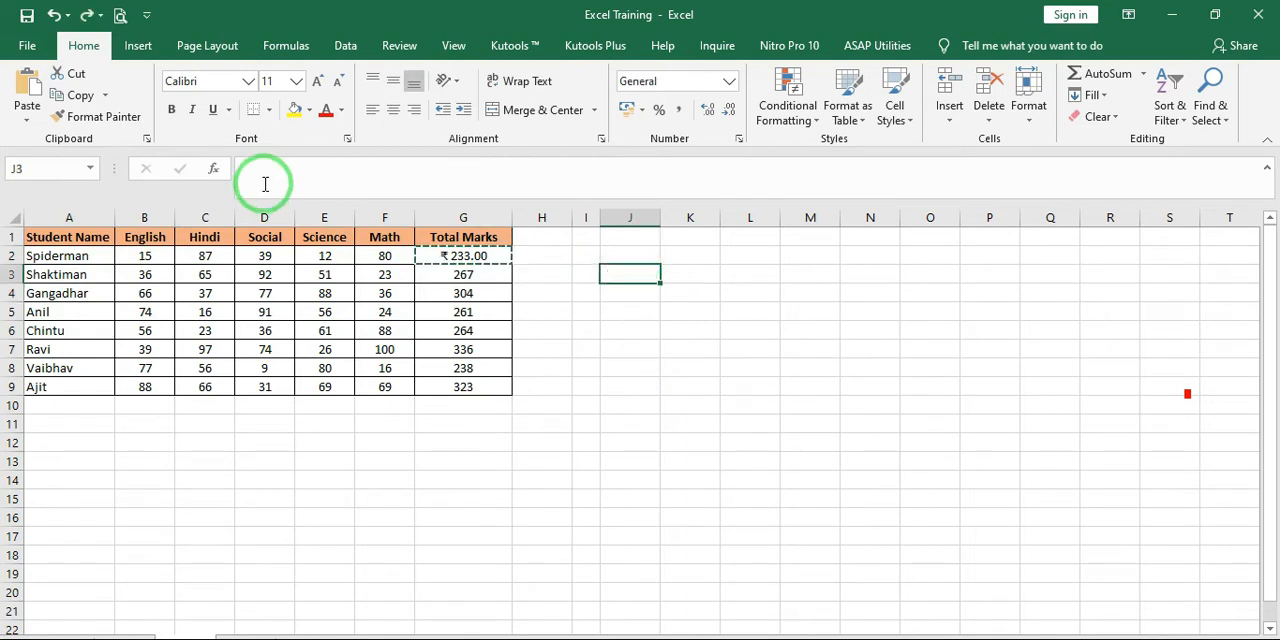
{"action": "left_click", "coordinate": [30, 120]}
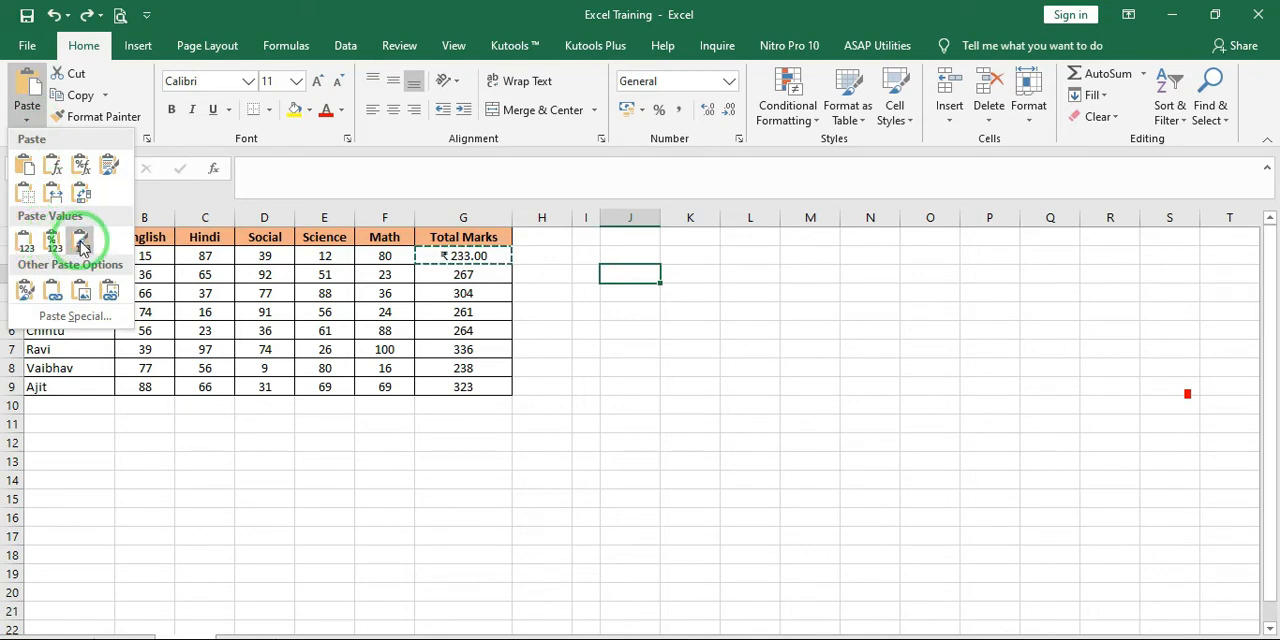
{"action": "left_click", "coordinate": [25, 292]}
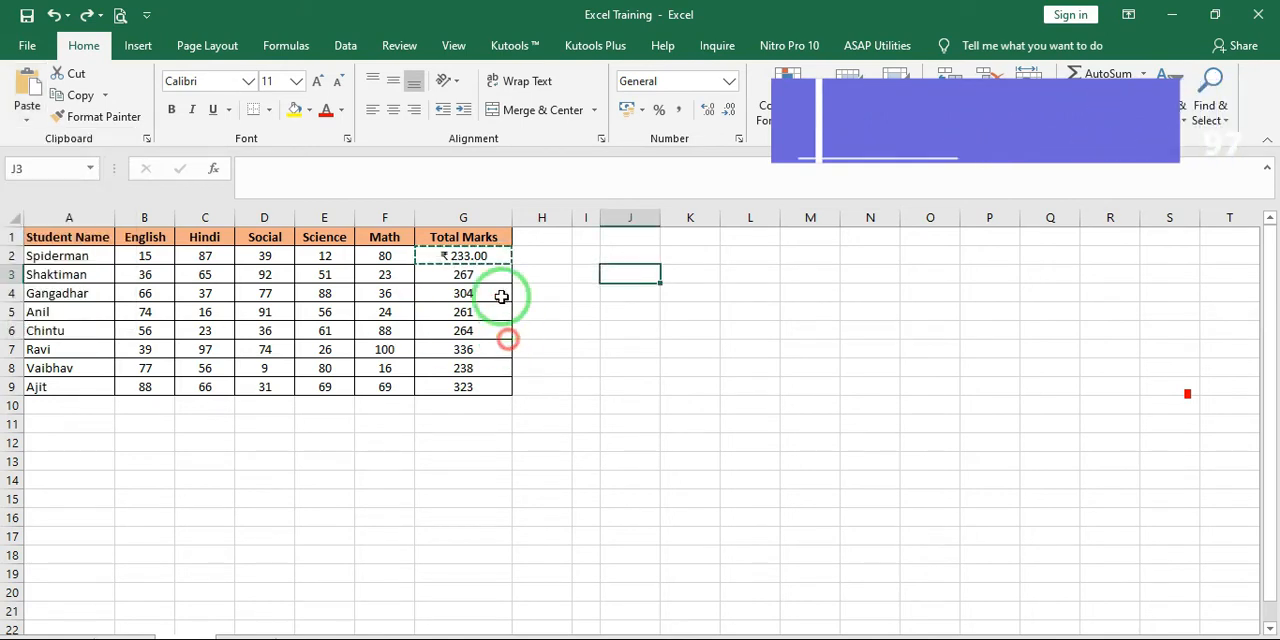
{"action": "left_click_drag", "start_coordinate": [466, 237], "coordinate": [478, 392]}
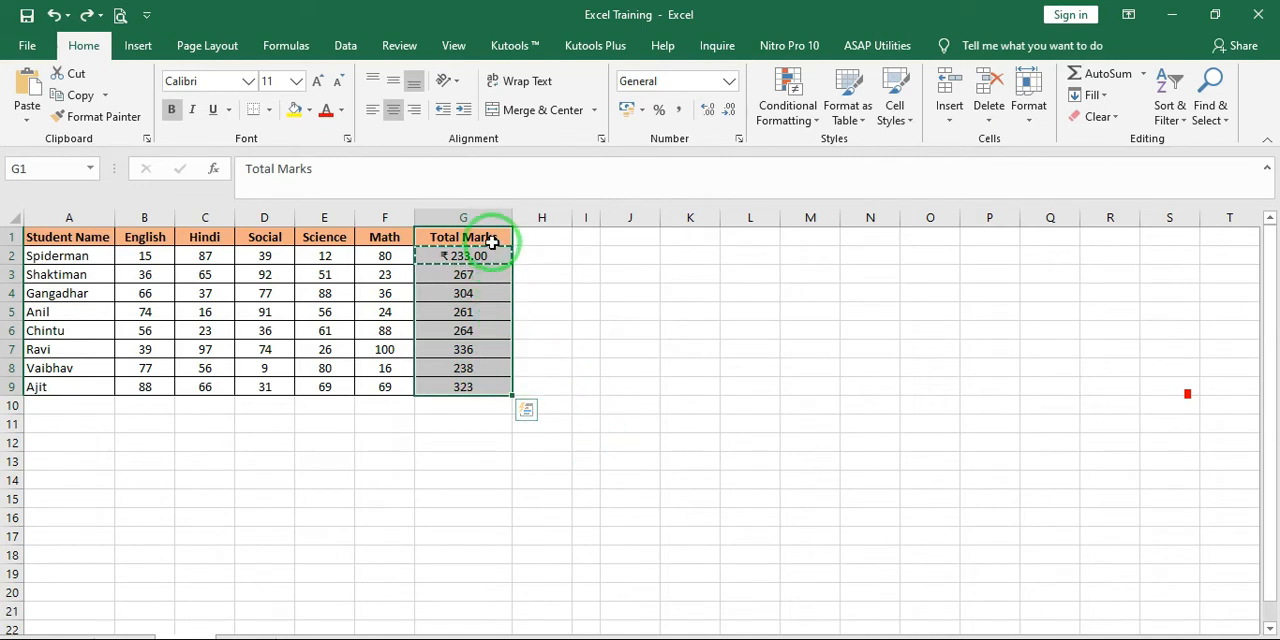
Copy the whole marks table A1:G9, paste only its formatting starting at J1 and undo the paste
{"action": "left_click_drag", "start_coordinate": [57, 236], "coordinate": [499, 390]}
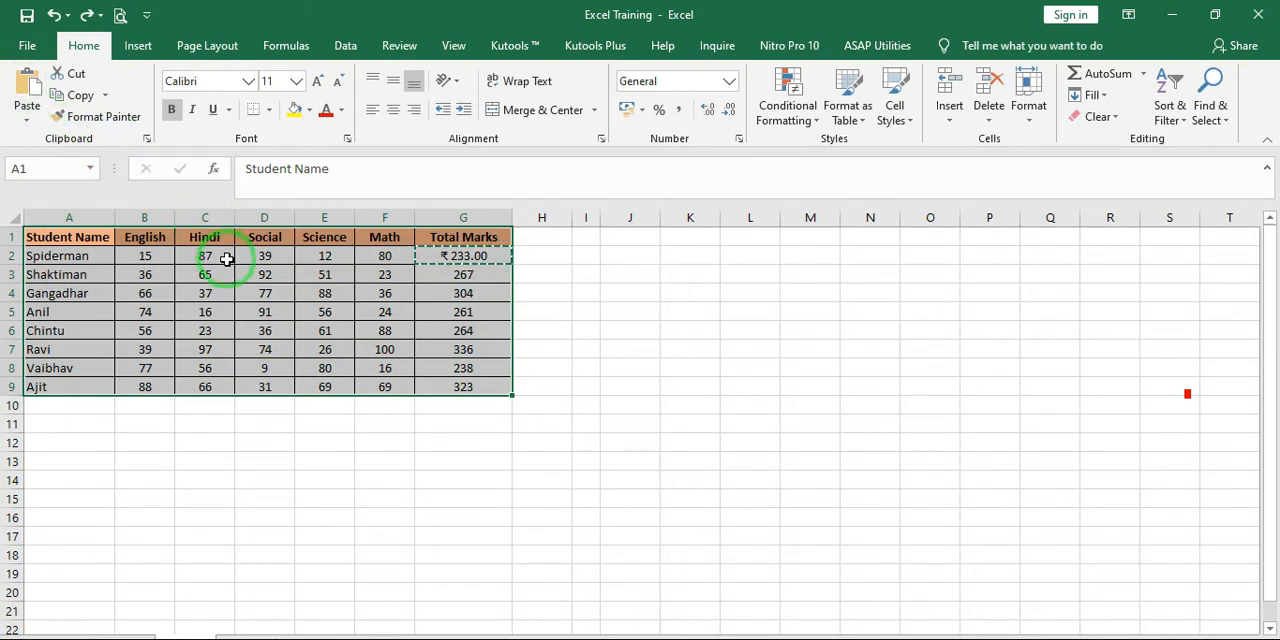
{"action": "left_click", "coordinate": [80, 94]}
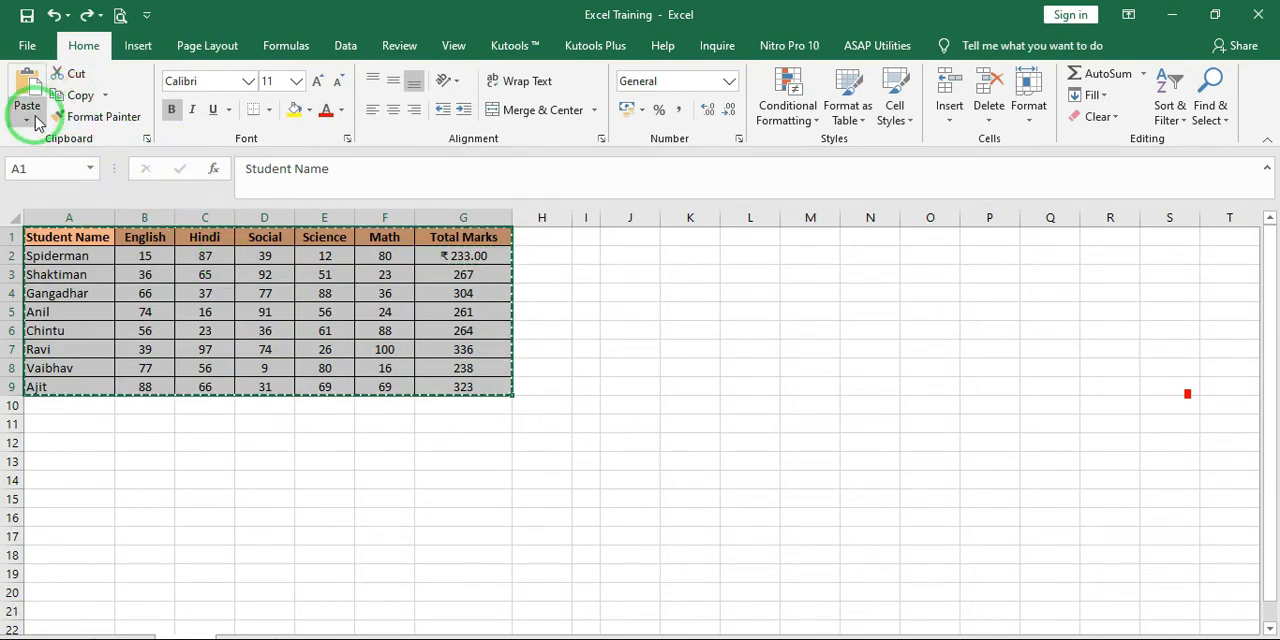
{"action": "left_click", "coordinate": [626, 234]}
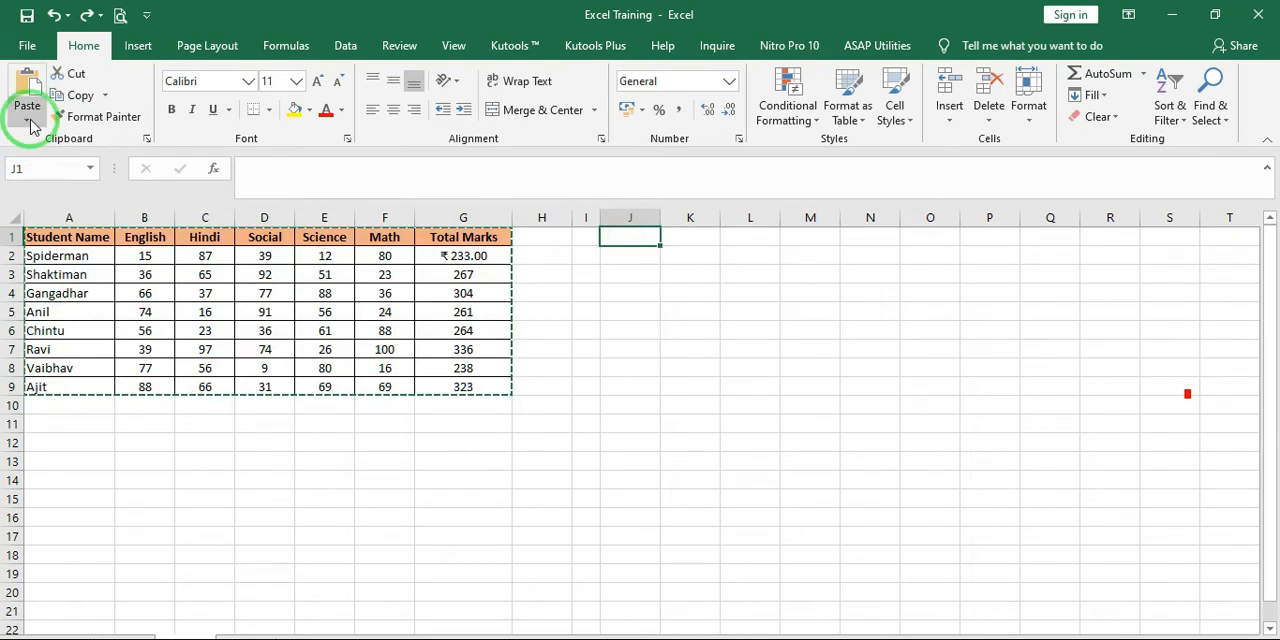
{"action": "left_click", "coordinate": [30, 122]}
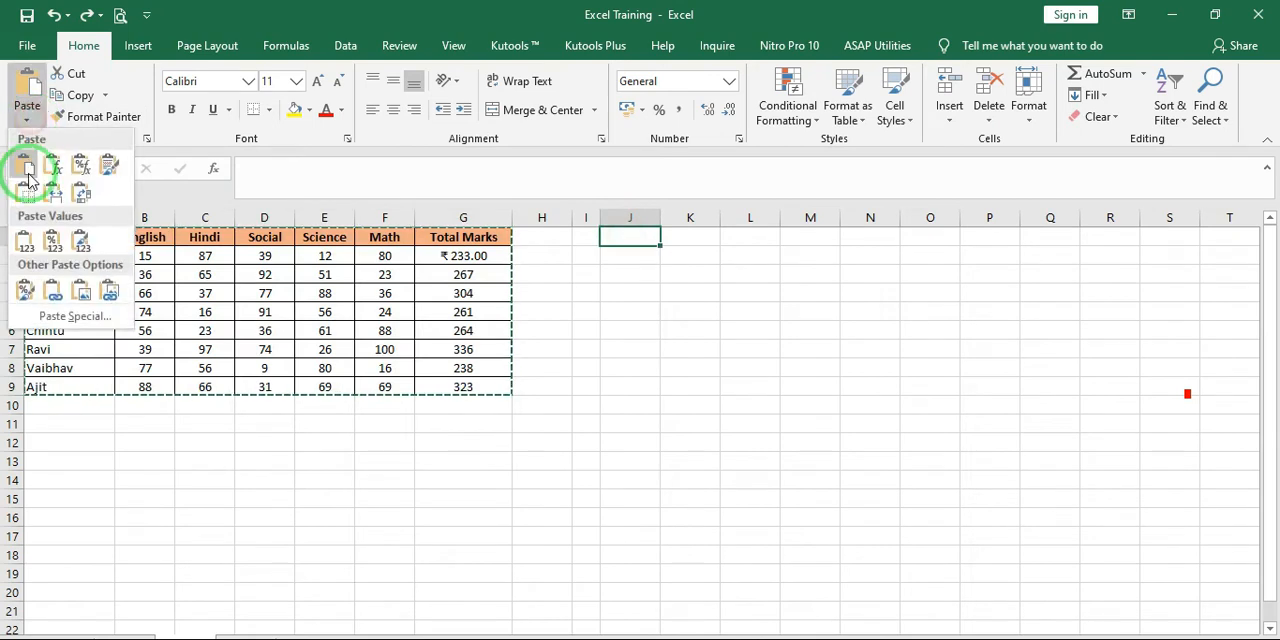
{"action": "left_click", "coordinate": [25, 296]}
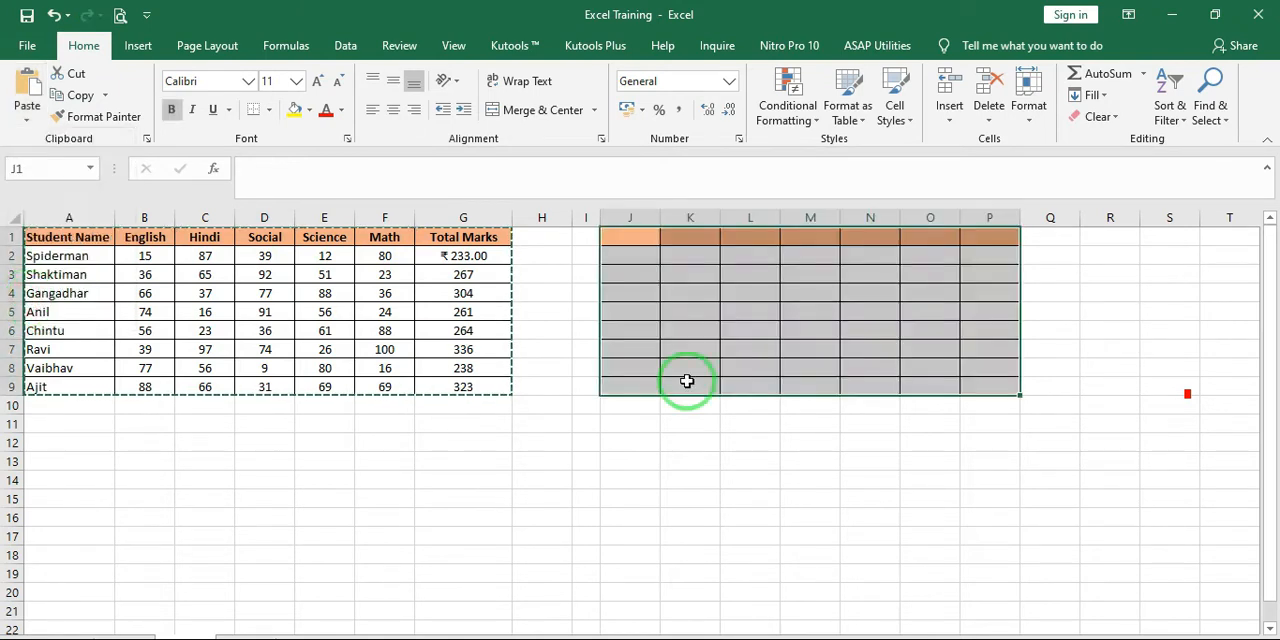
{"action": "left_click", "coordinate": [822, 332]}
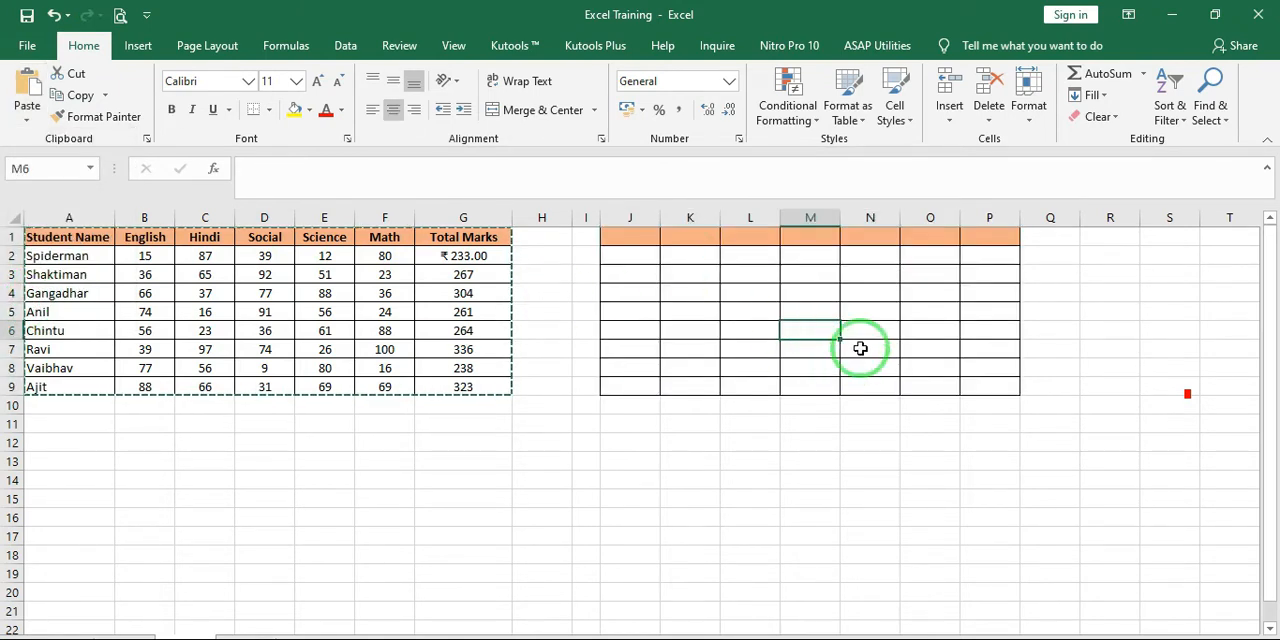
{"action": "key", "text": "ctrl+z"}
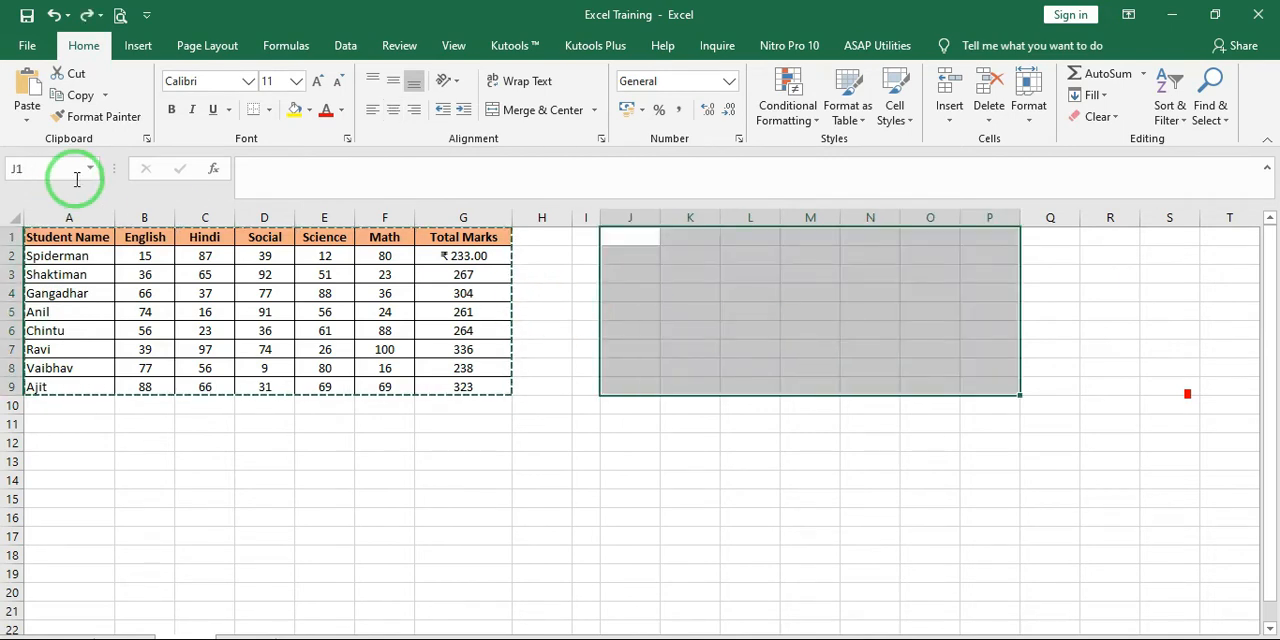
{"action": "left_click", "coordinate": [27, 118]}
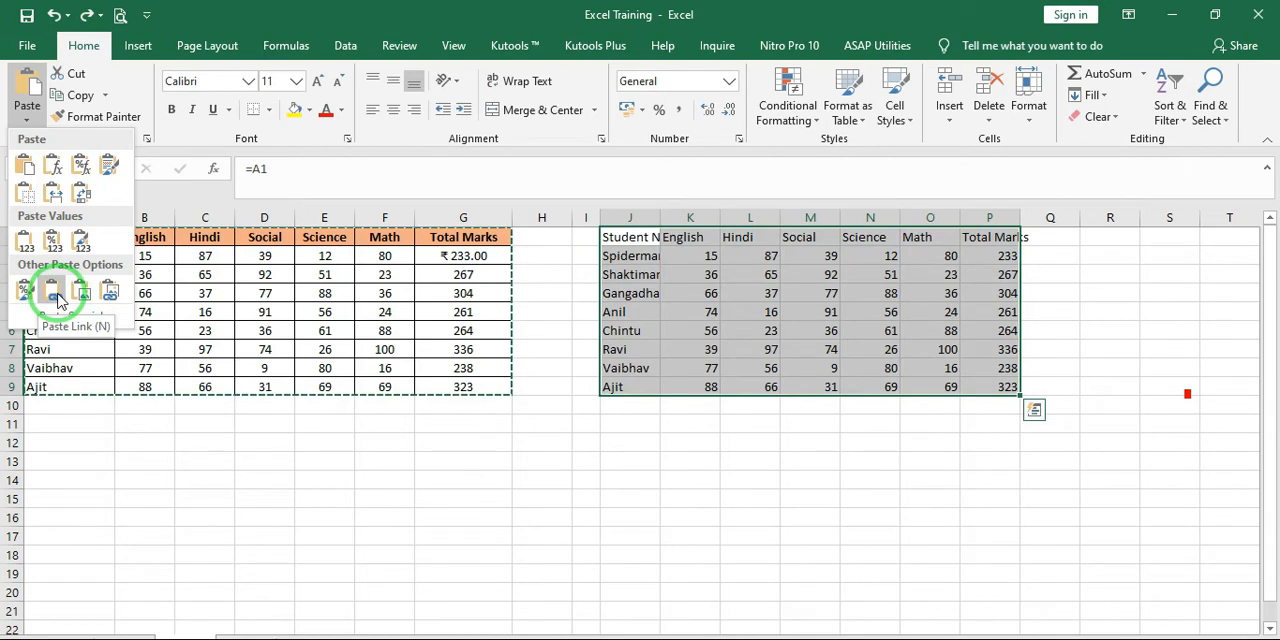
{"action": "left_click", "coordinate": [533, 465]}
{"action": "left_click", "coordinate": [630, 255]}
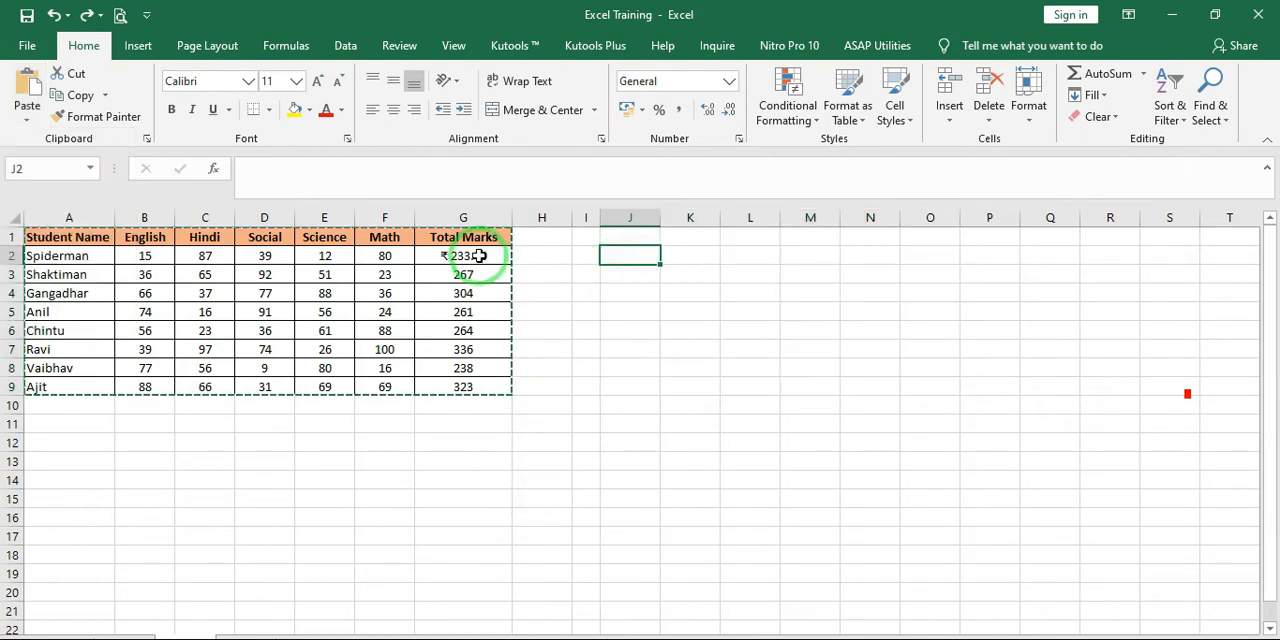
Copy the total in G3 and paste it as a link into J3
{"action": "mouse_move", "coordinate": [480, 256]}
{"action": "left_mouse_down"}
{"action": "mouse_move", "coordinate": [491, 351]}
{"action": "mouse_move", "coordinate": [478, 256]}
{"action": "left_mouse_up"}
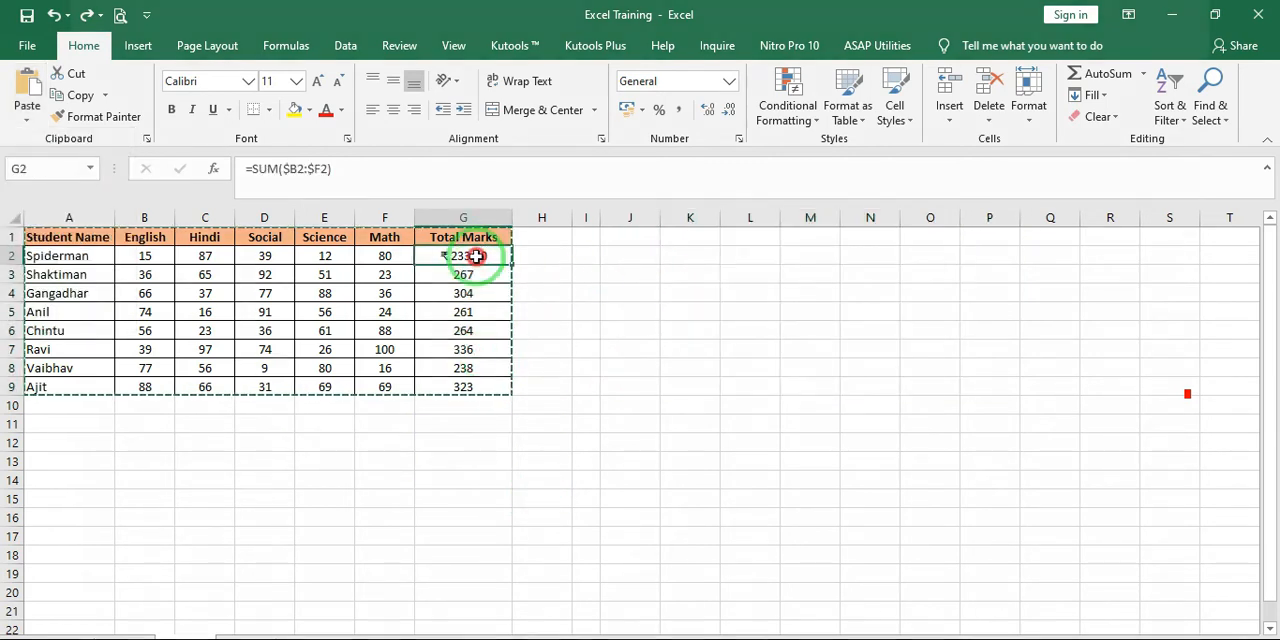
{"action": "left_click", "coordinate": [475, 274]}
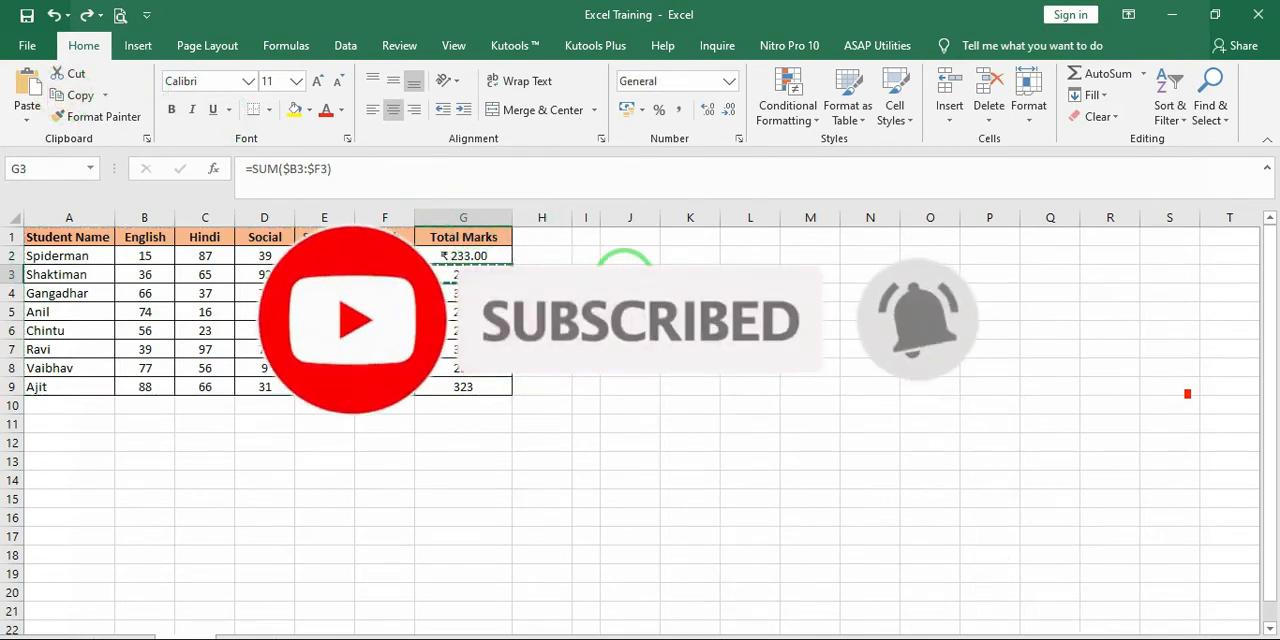
{"action": "left_click", "coordinate": [628, 275]}
{"action": "left_click", "coordinate": [27, 120]}
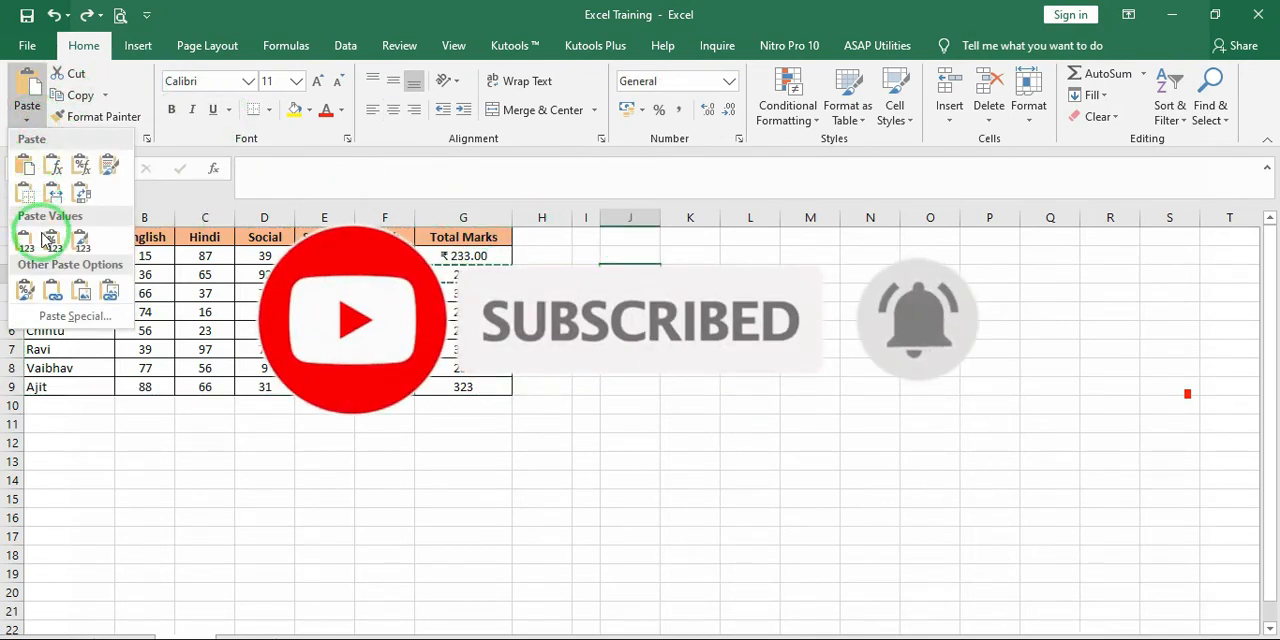
{"action": "left_click", "coordinate": [53, 291]}
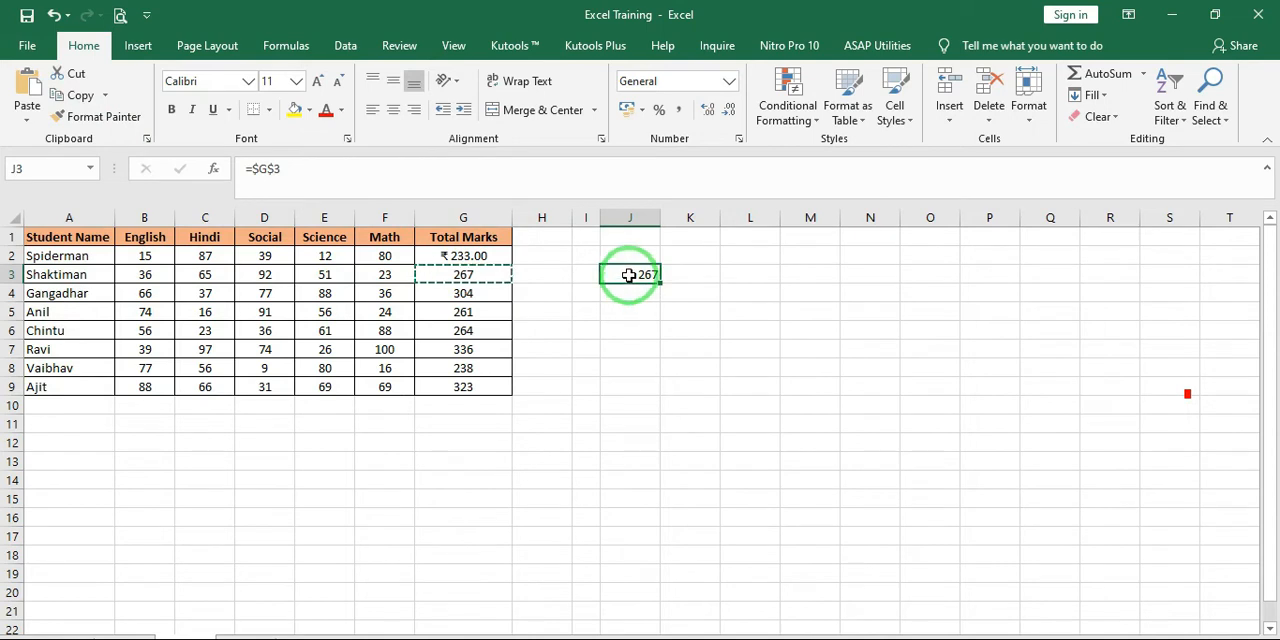
Compare the formula of the linked cell J3 with that of the original total in G3
{"action": "left_click", "coordinate": [482, 278]}
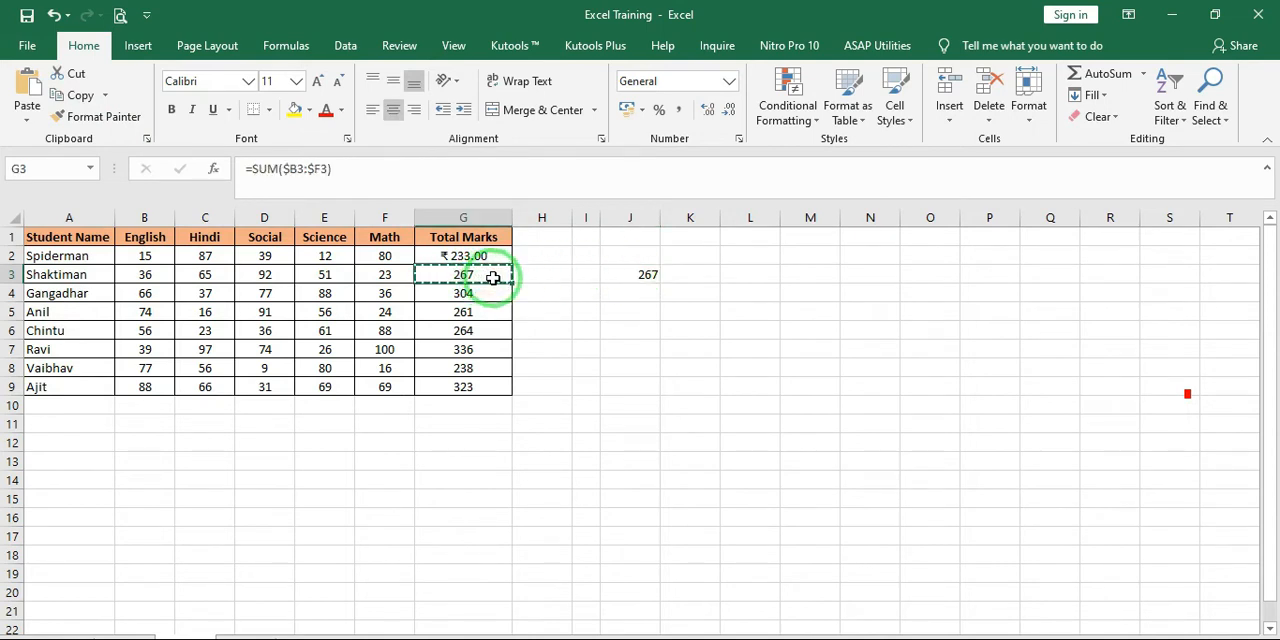
{"action": "left_click", "coordinate": [646, 277]}
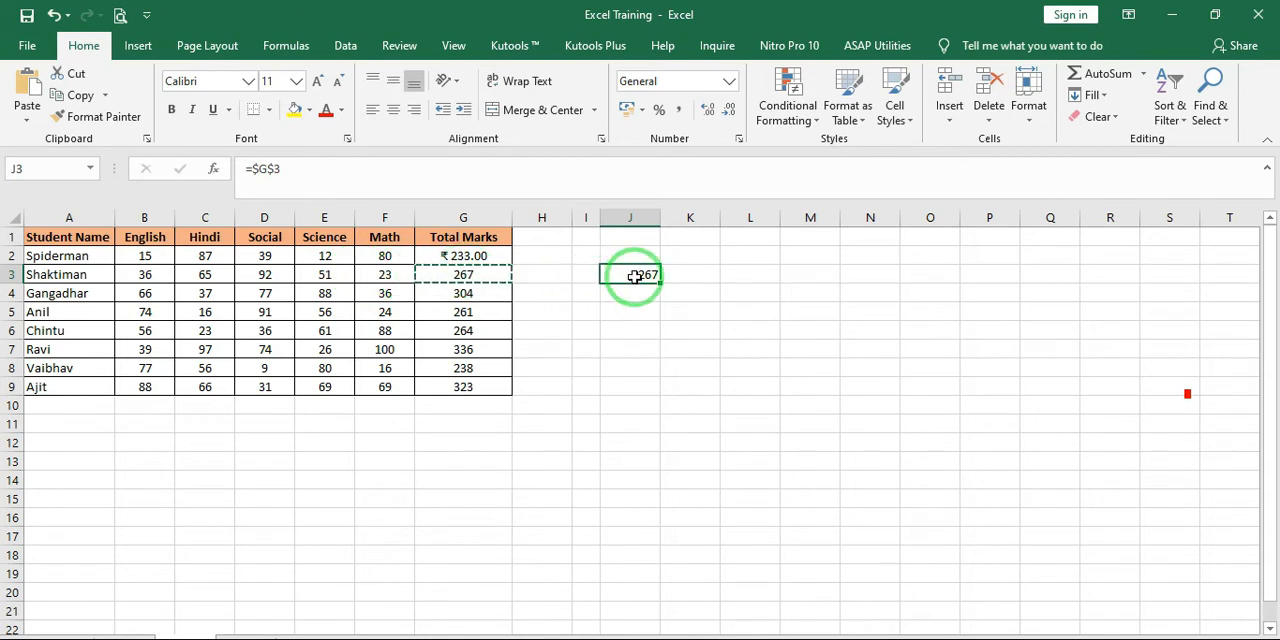
{"action": "left_click", "coordinate": [466, 277]}
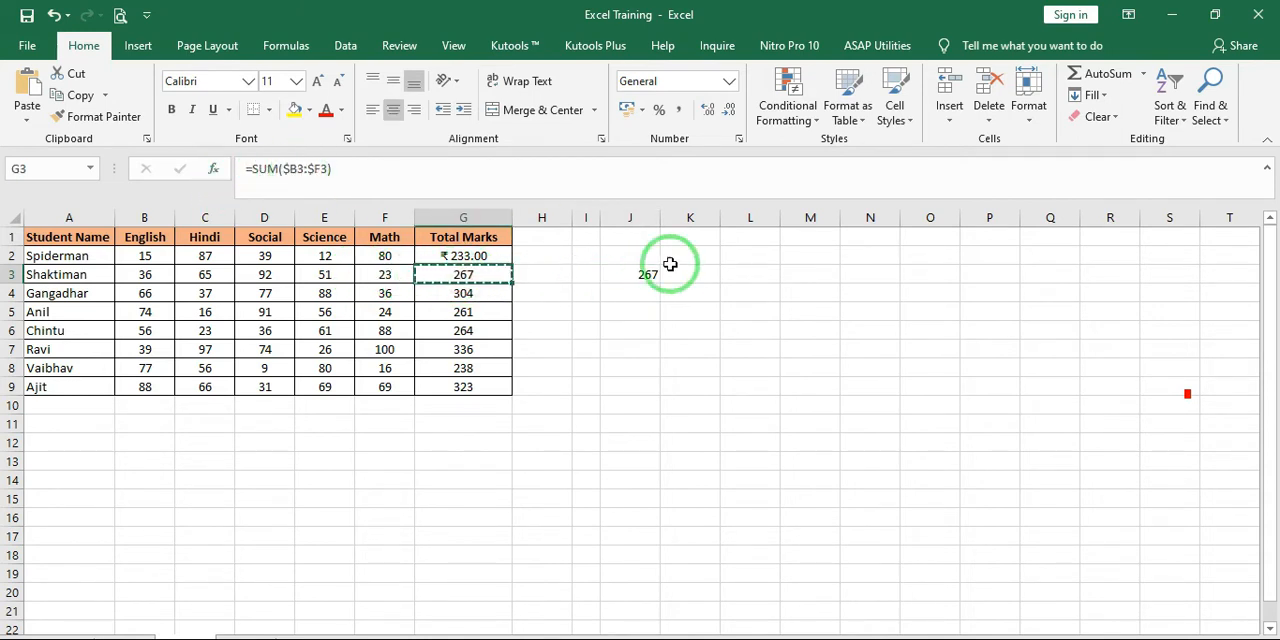
{"action": "left_click", "coordinate": [641, 284]}
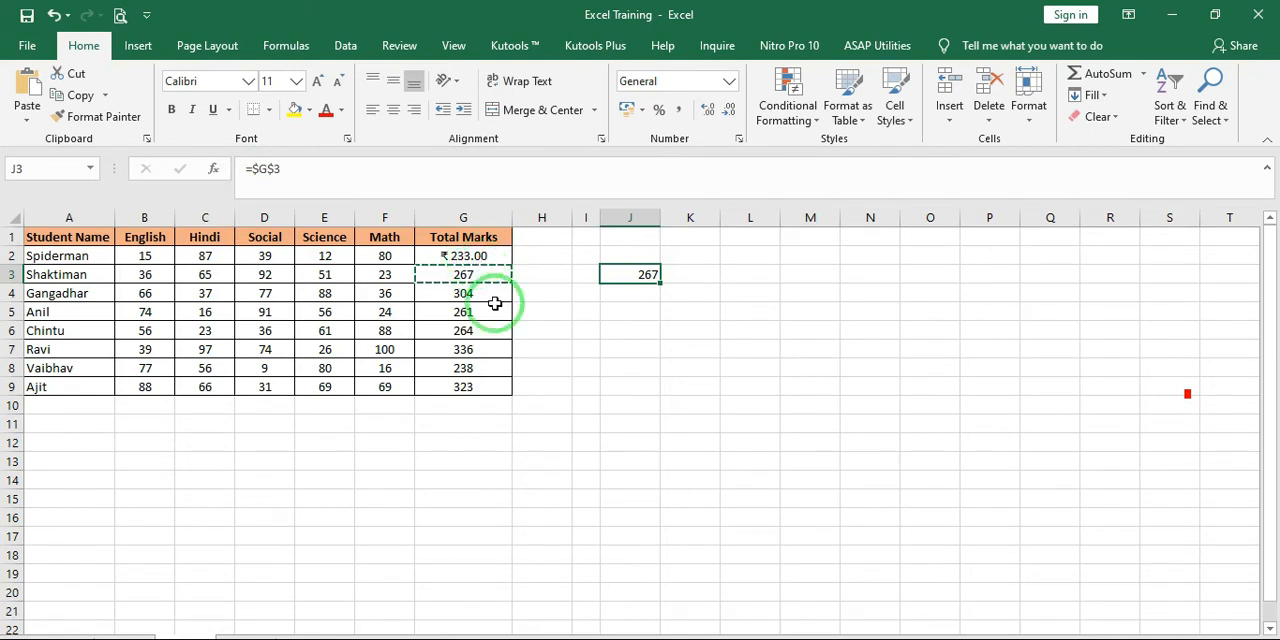
{"action": "left_click", "coordinate": [481, 277]}
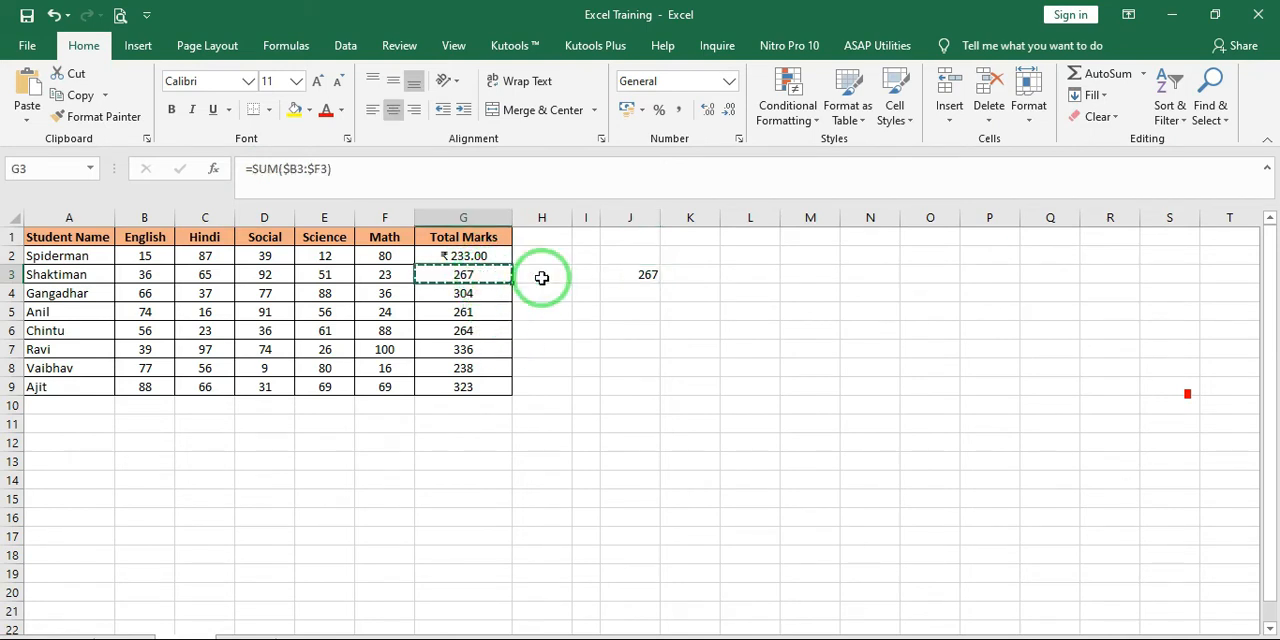
Set the Math mark in F3 to 10 to test the linked cell J3, and undo the change
{"action": "left_click", "coordinate": [641, 276]}
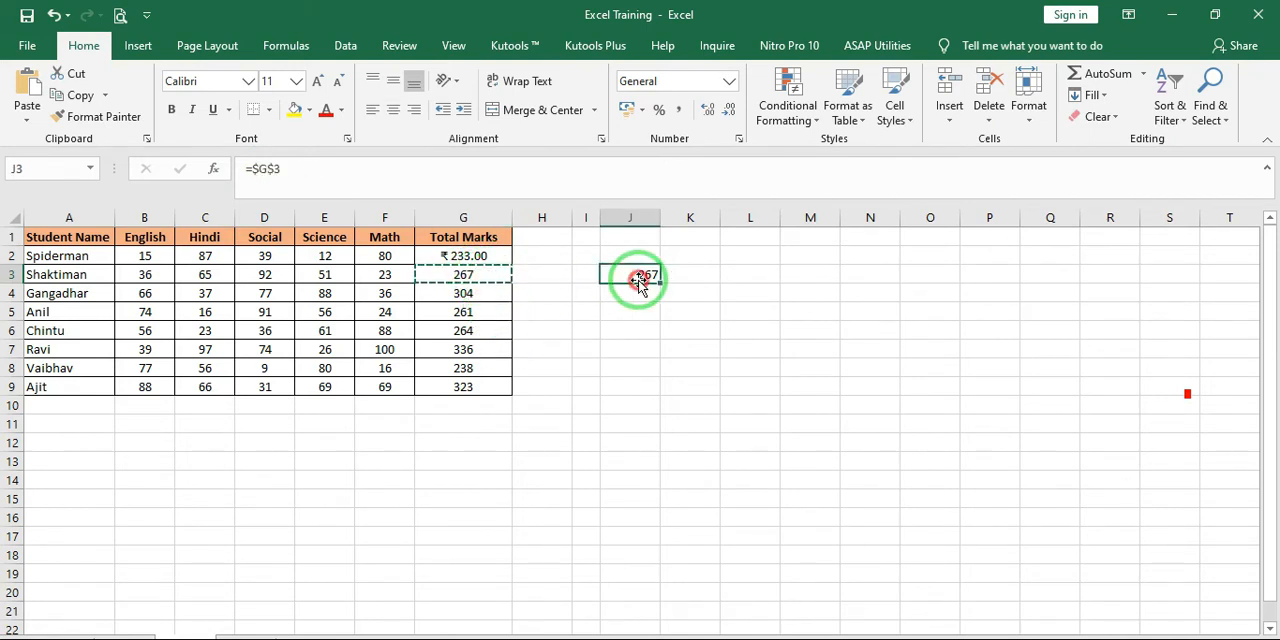
{"action": "left_click", "coordinate": [381, 278]}
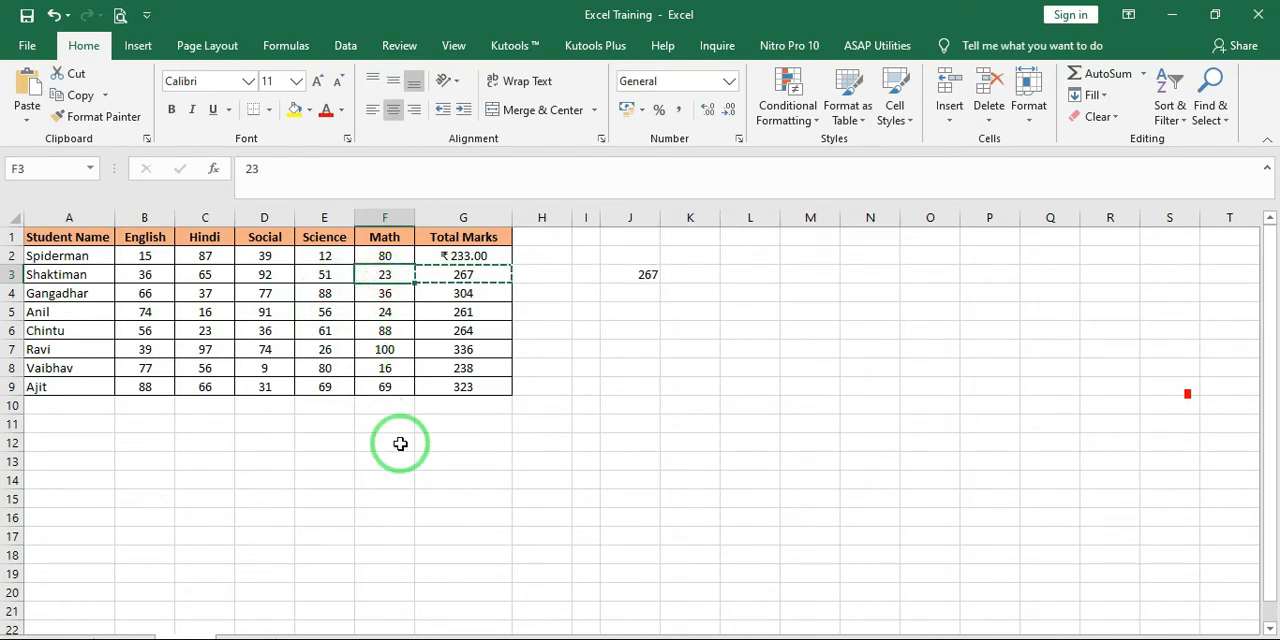
{"action": "type", "text": "10"}
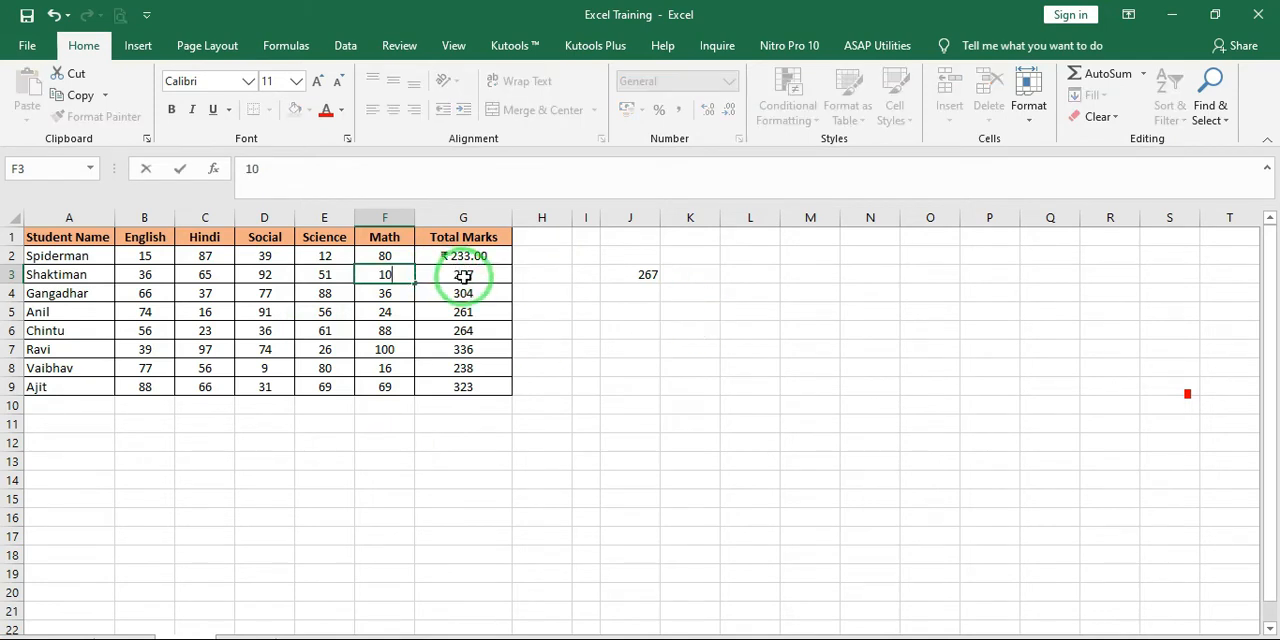
{"action": "key", "text": "Return"}
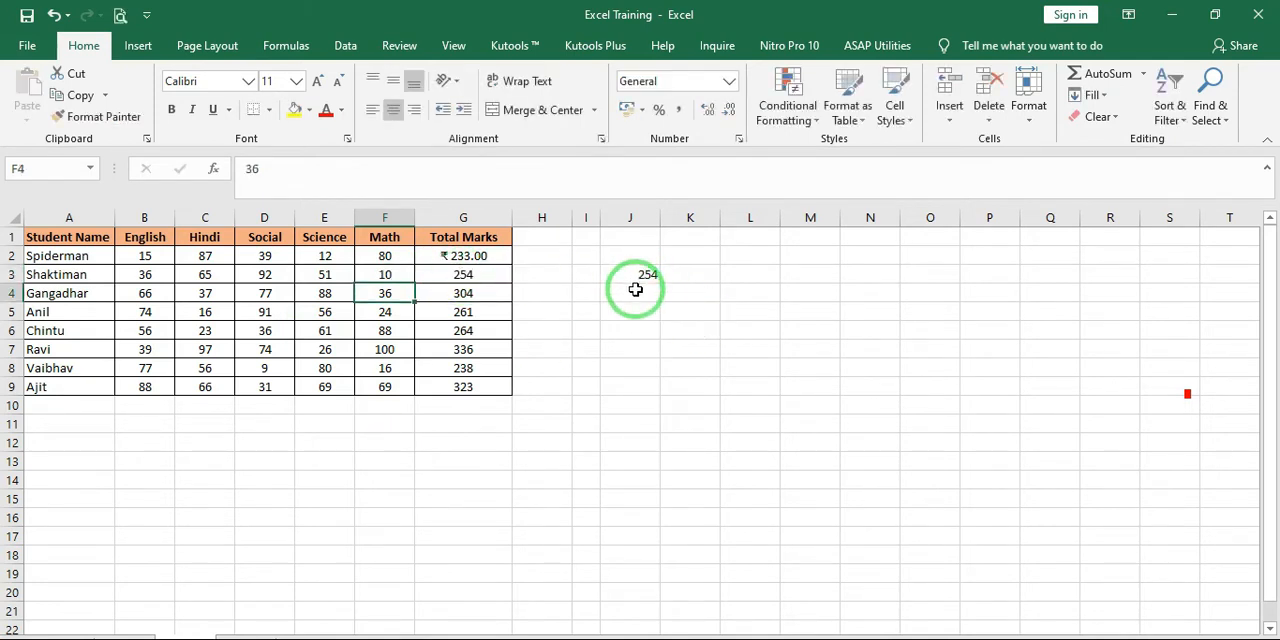
{"action": "key", "text": "ctrl+z"}
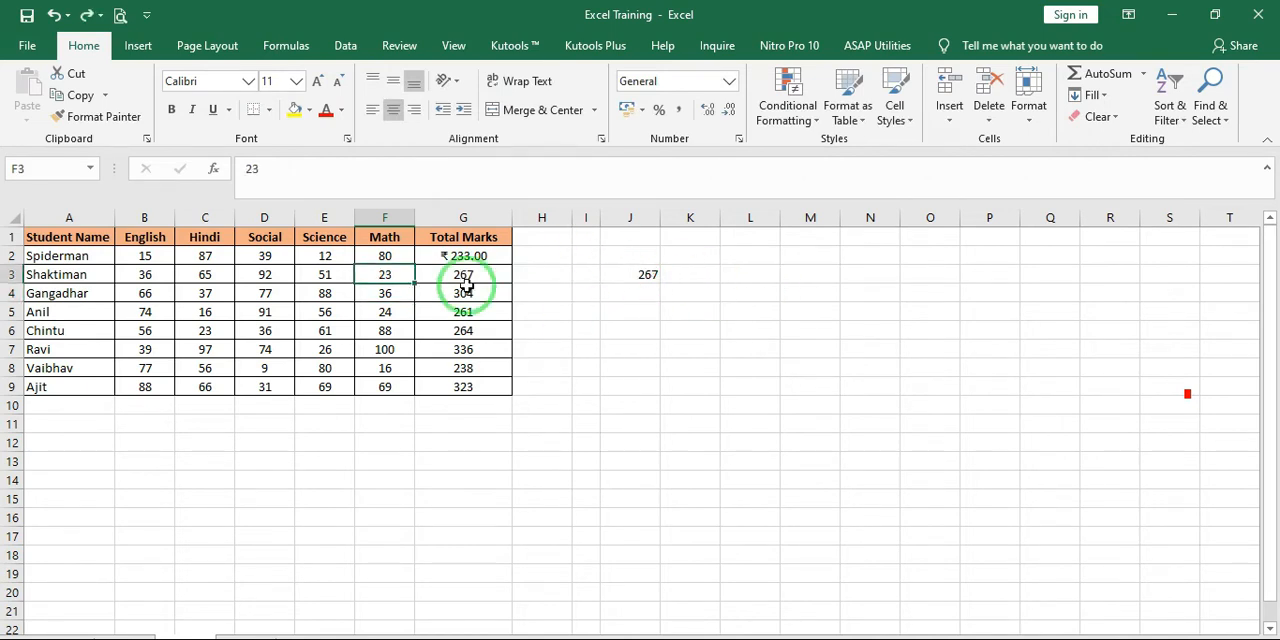
Overwrite the total in G3 with 300 to test the linked cell J3, and undo the entry
{"action": "left_click", "coordinate": [470, 276]}
{"action": "type", "text": "300"}
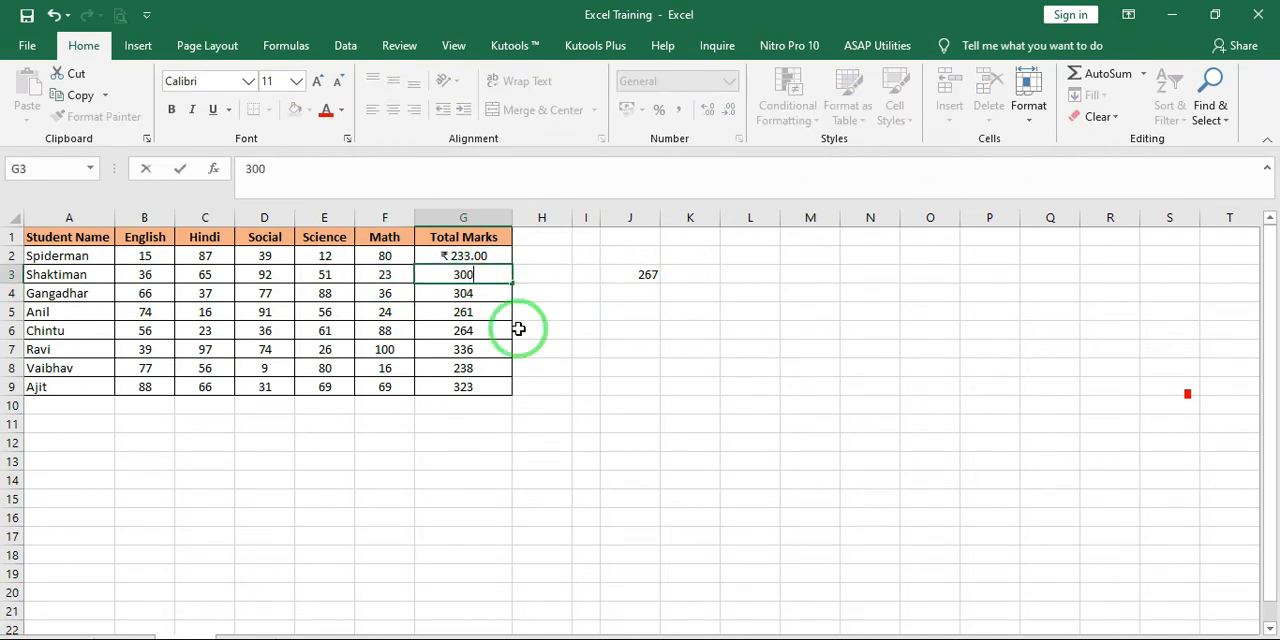
{"action": "key", "text": "Return"}
{"action": "key", "text": "Up"}
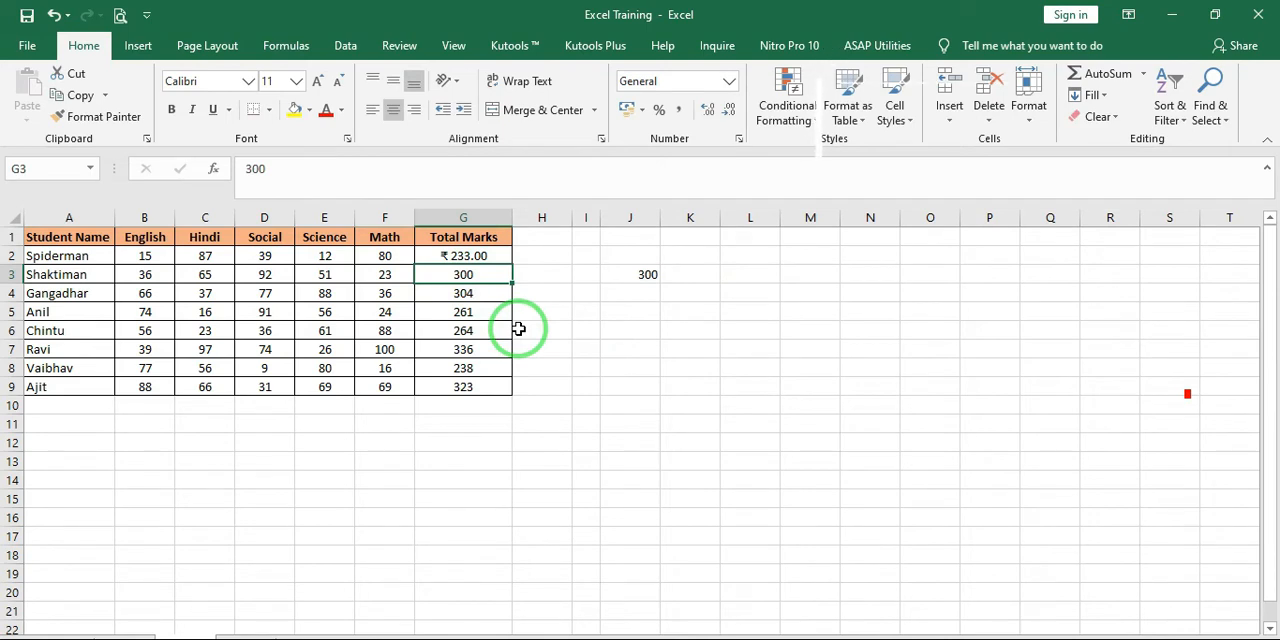
{"action": "key", "text": "ctrl+z"}
Preview the G3 total as a pasted picture at J3 and copy the totals in G3:G6
{"action": "left_click", "coordinate": [634, 274]}
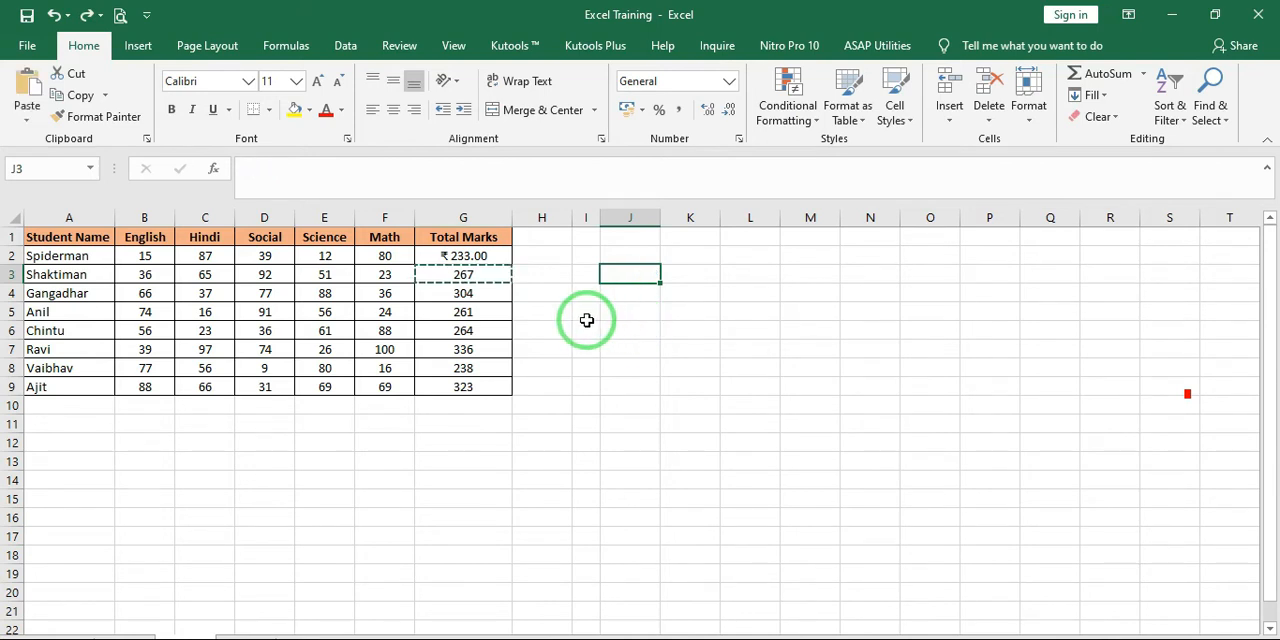
{"action": "left_click", "coordinate": [26, 110]}
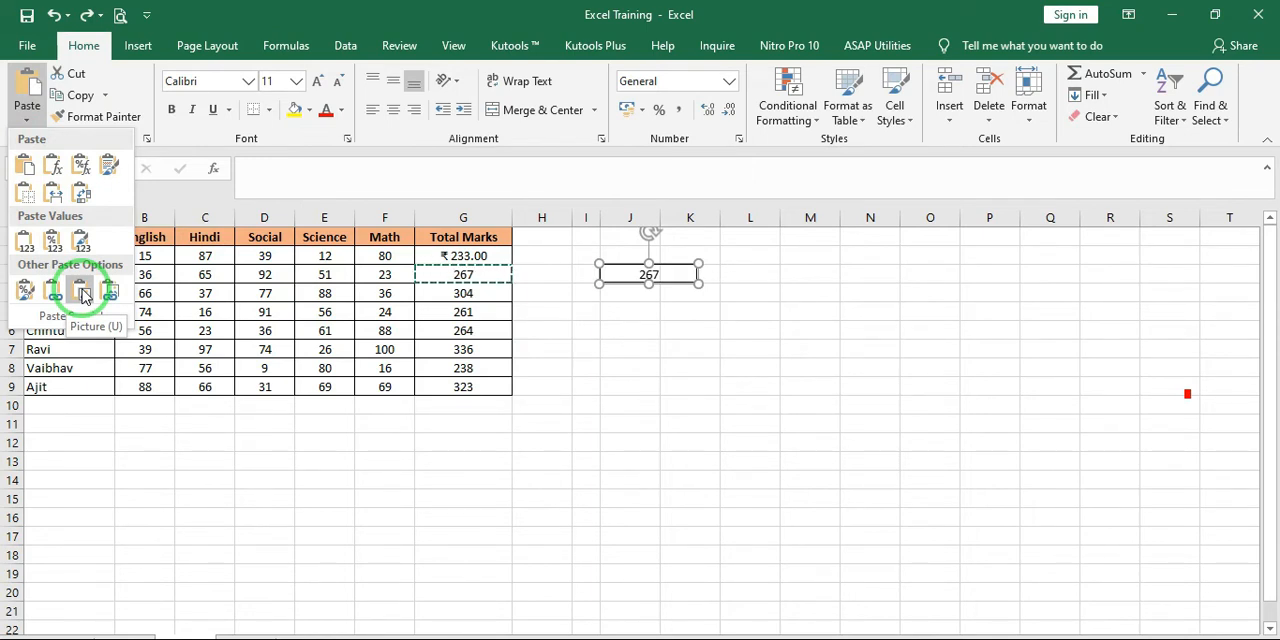
{"action": "left_click", "coordinate": [486, 272]}
{"action": "left_click_drag", "start_coordinate": [486, 272], "coordinate": [477, 325]}
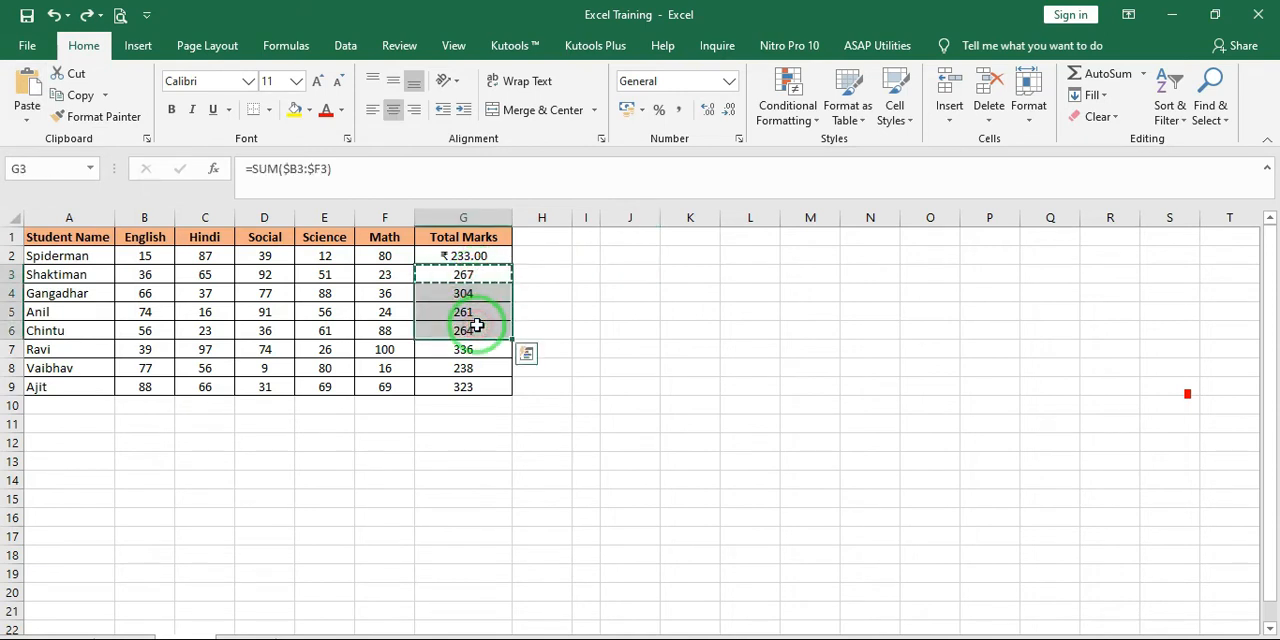
{"action": "left_click", "coordinate": [104, 95]}
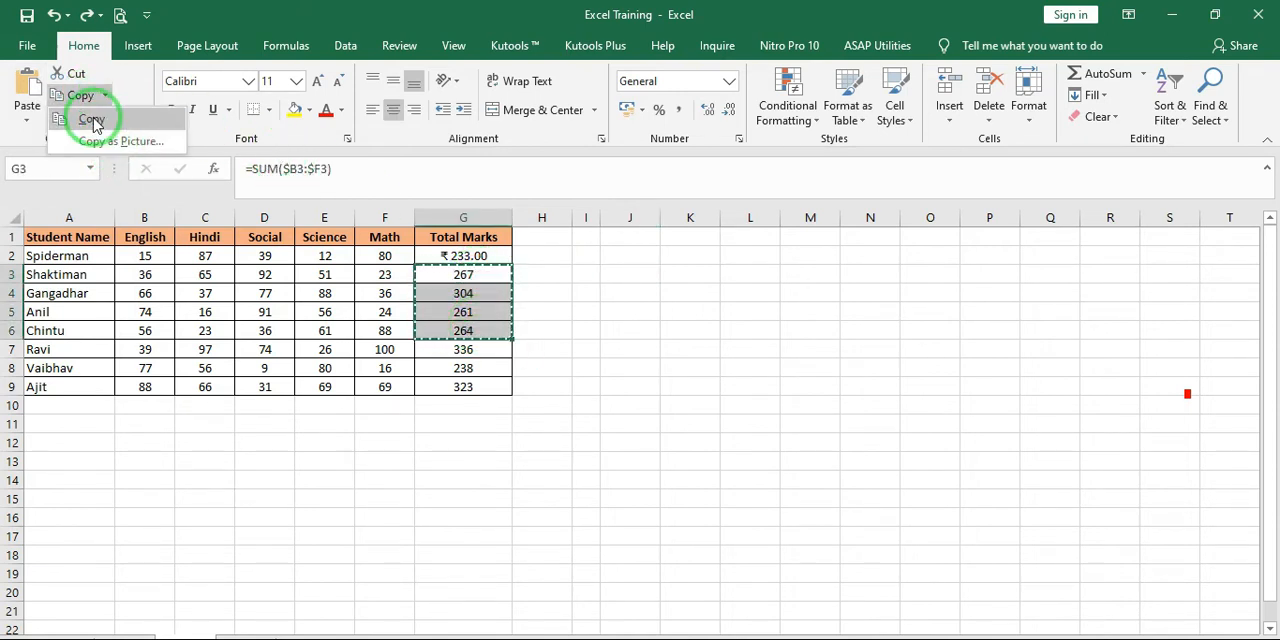
{"action": "left_click", "coordinate": [93, 118]}
Paste the copied totals normally into the cells starting at J3 and undo the paste
{"action": "left_click", "coordinate": [31, 118]}
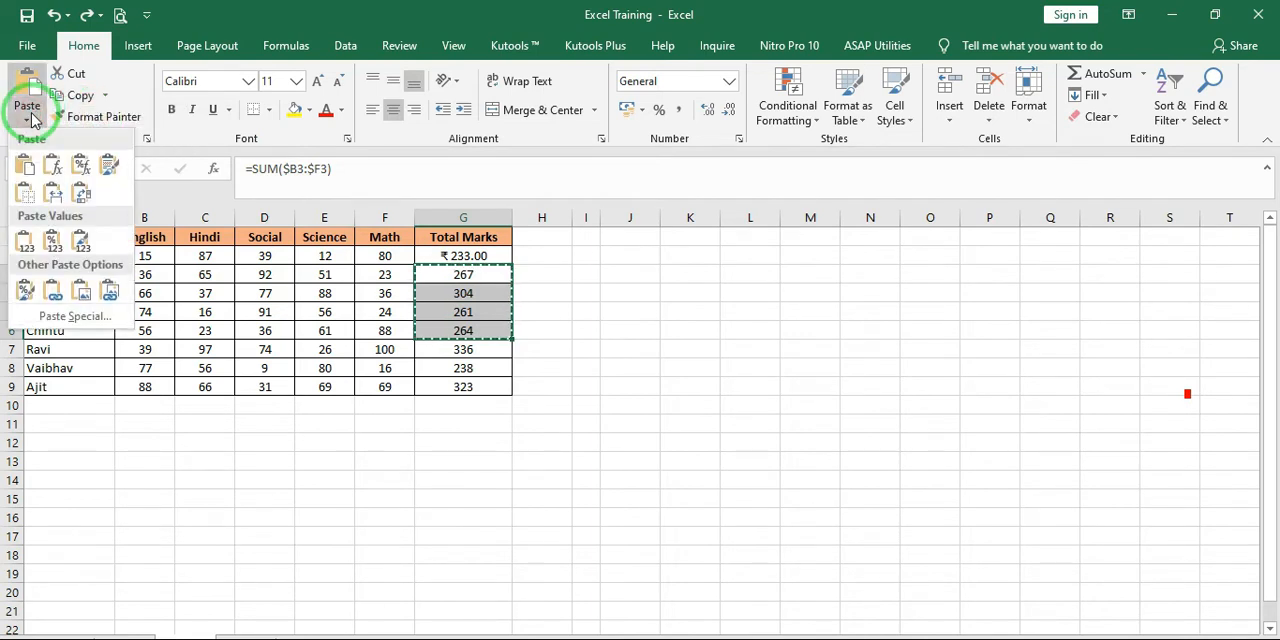
{"action": "left_click", "coordinate": [587, 260]}
{"action": "left_click", "coordinate": [628, 270]}
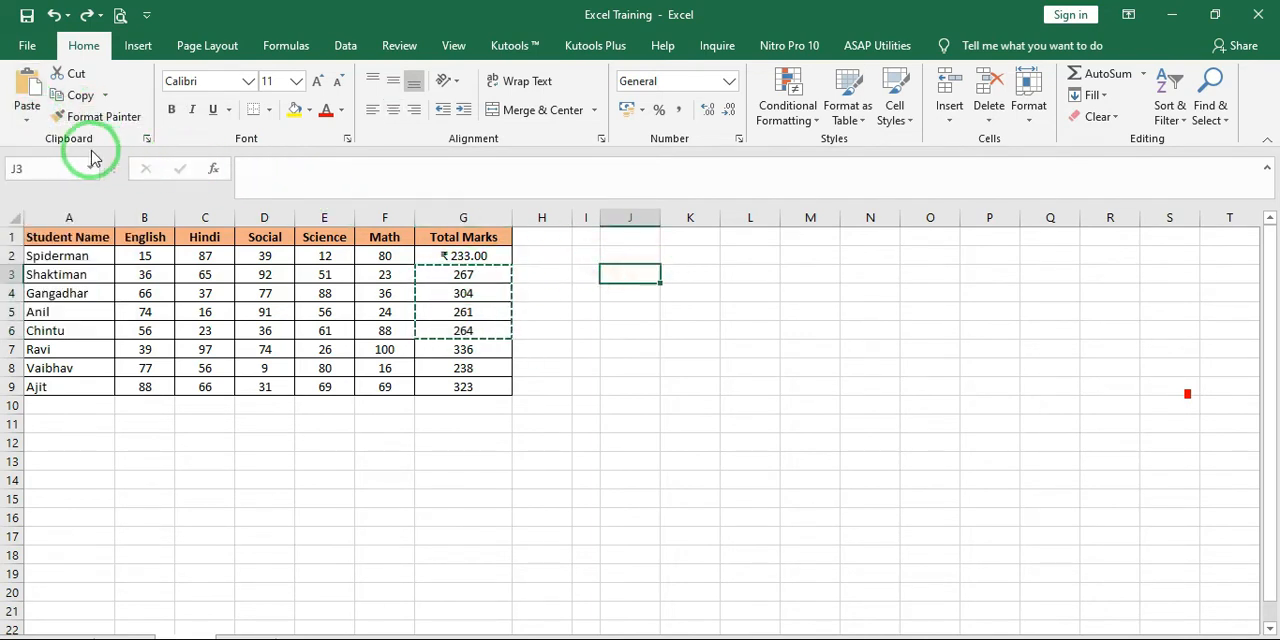
{"action": "key", "text": "ctrl+v"}
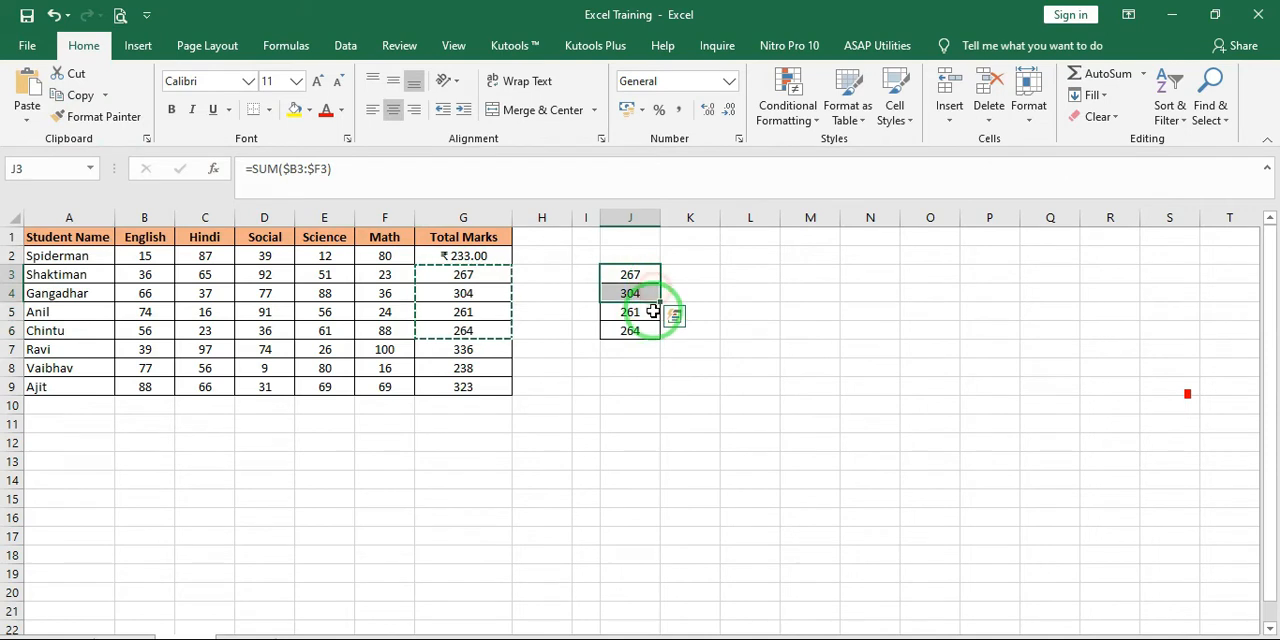
{"action": "key", "text": "ctrl+z"}
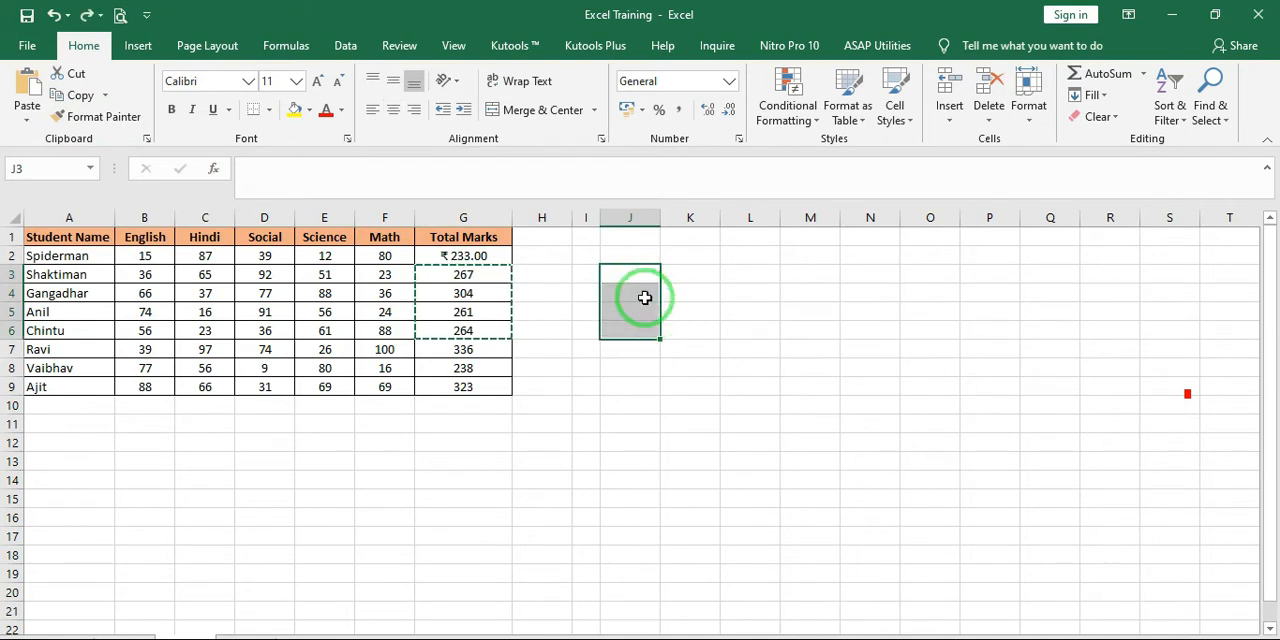
Paste the copied totals as a picture at J3, try moving it and delete it
{"action": "left_click", "coordinate": [29, 124]}
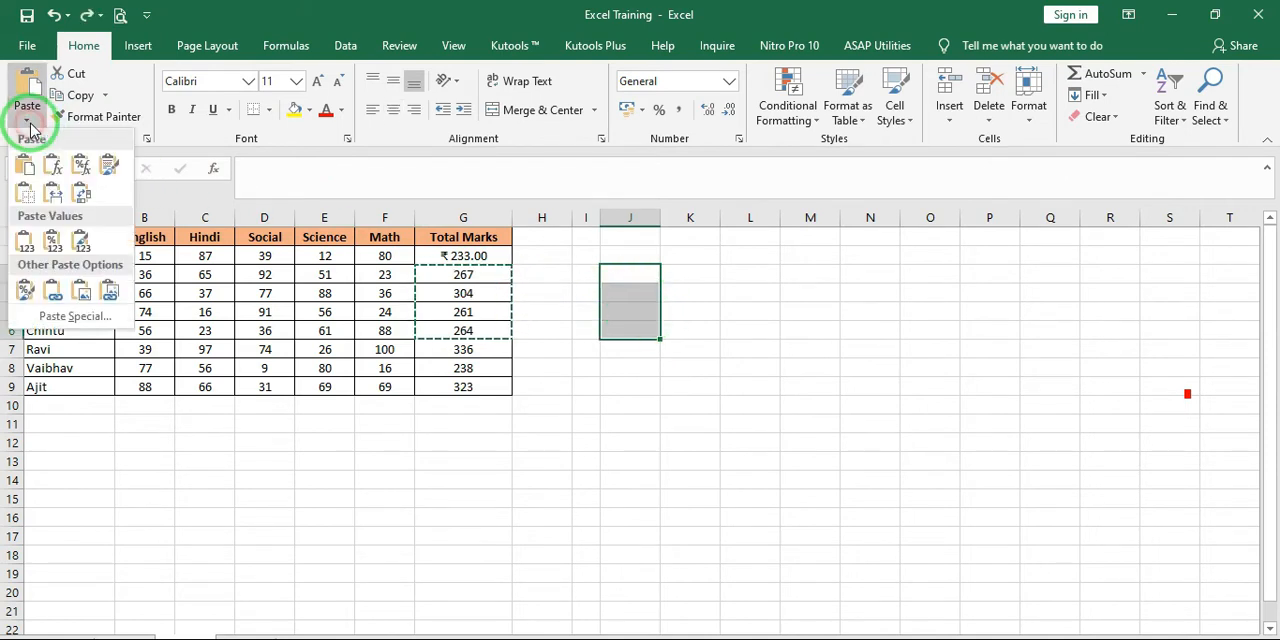
{"action": "left_click", "coordinate": [82, 292]}
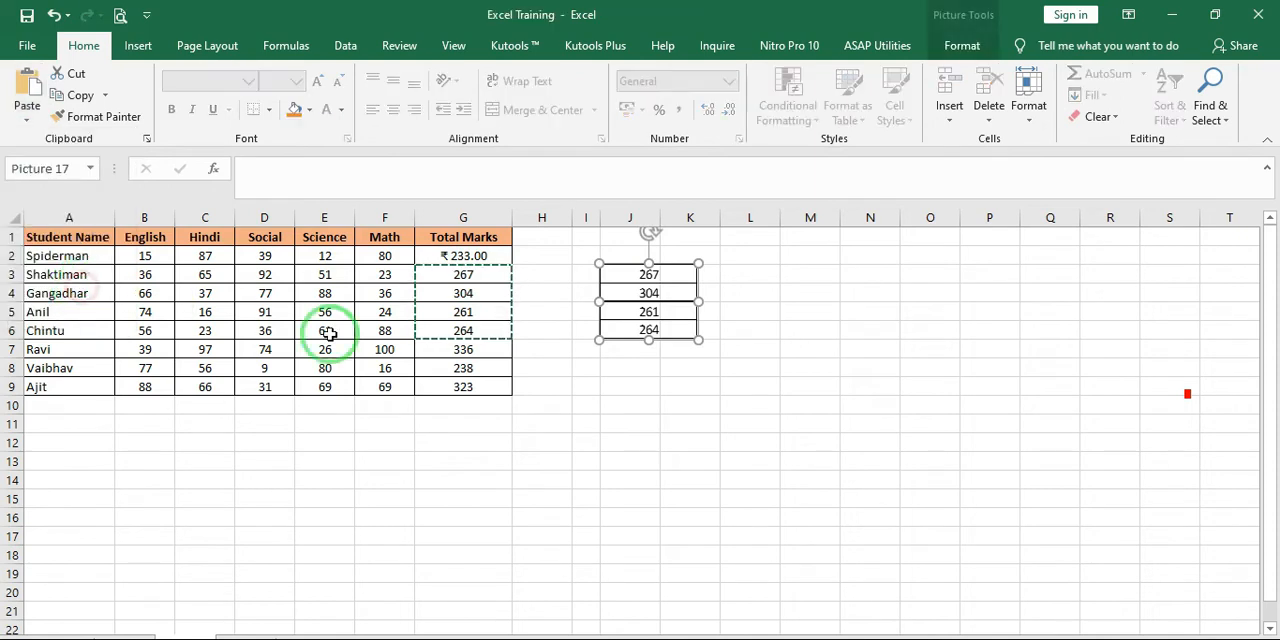
{"action": "left_click_drag", "start_coordinate": [651, 283], "coordinate": [692, 336]}
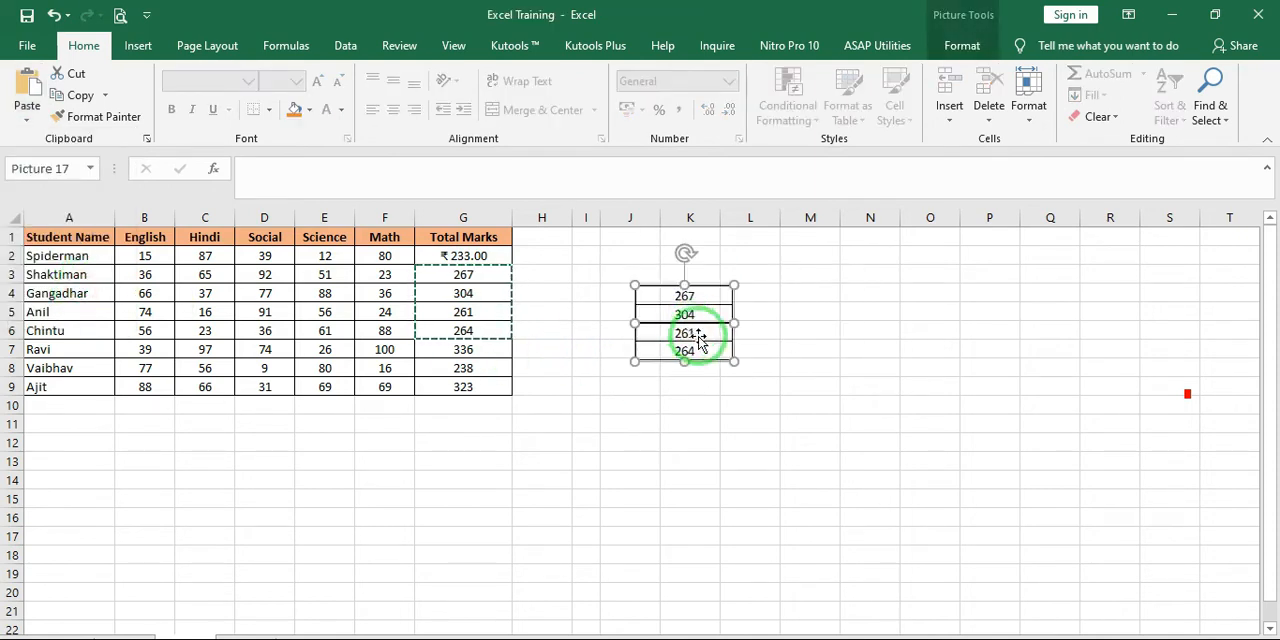
{"action": "key", "text": "Delete"}
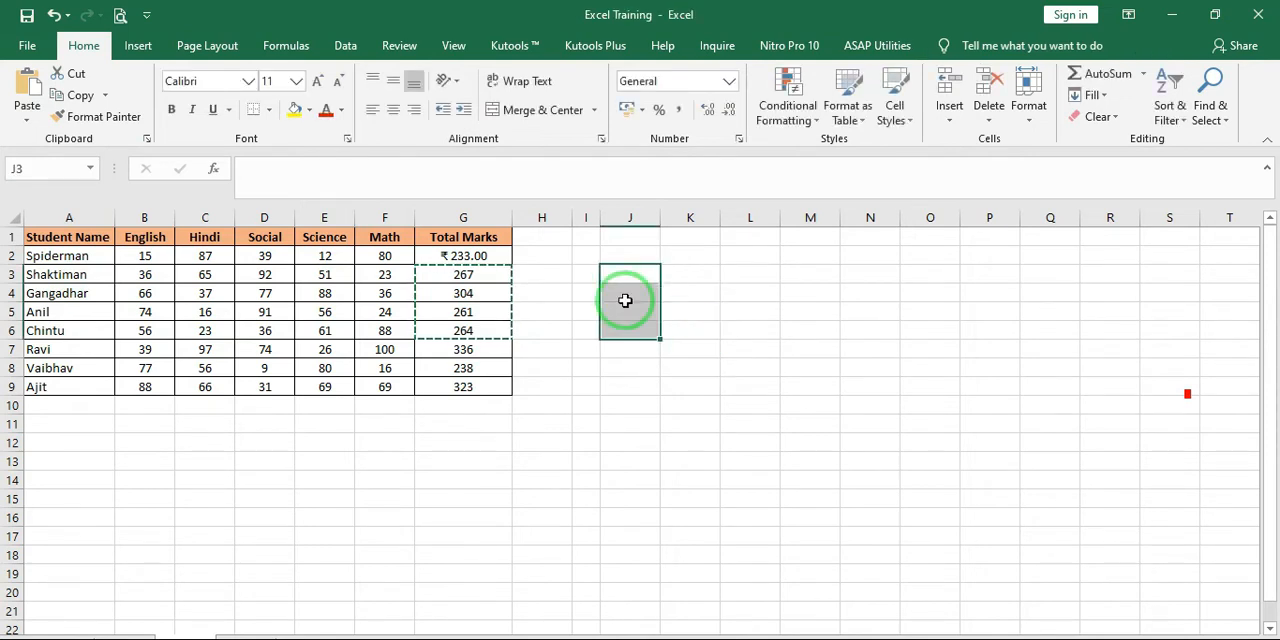
Preview the copied totals G3:G6 as a linked picture at I3
{"action": "left_click", "coordinate": [590, 275]}
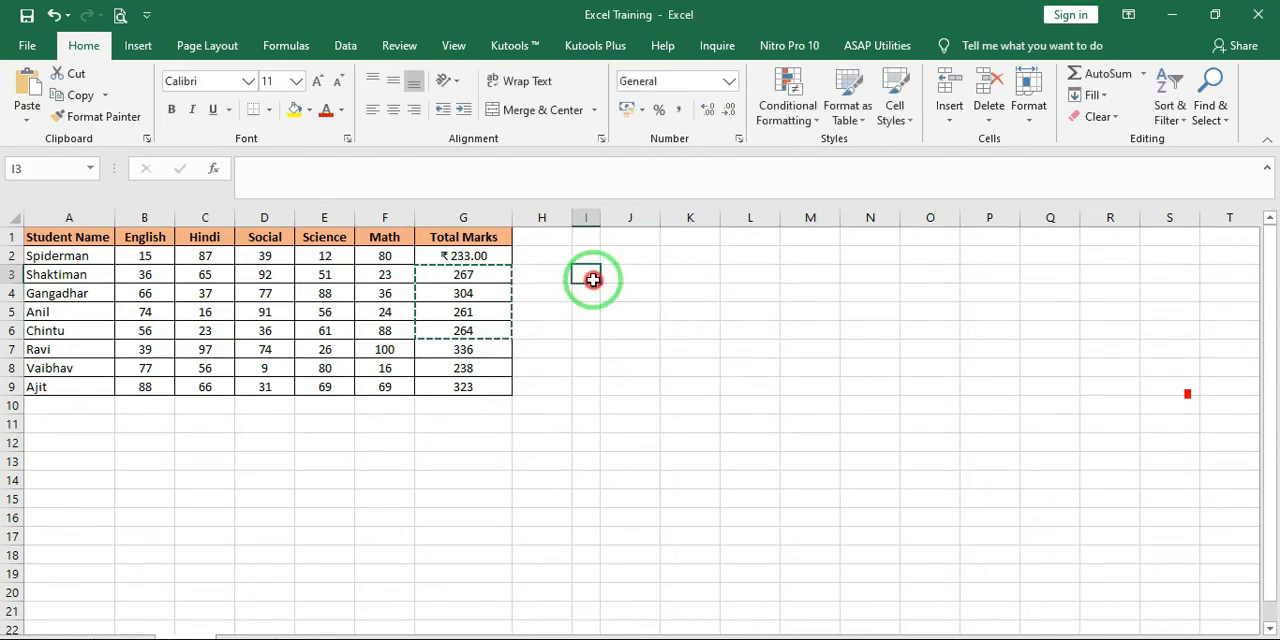
{"action": "left_click", "coordinate": [35, 118]}
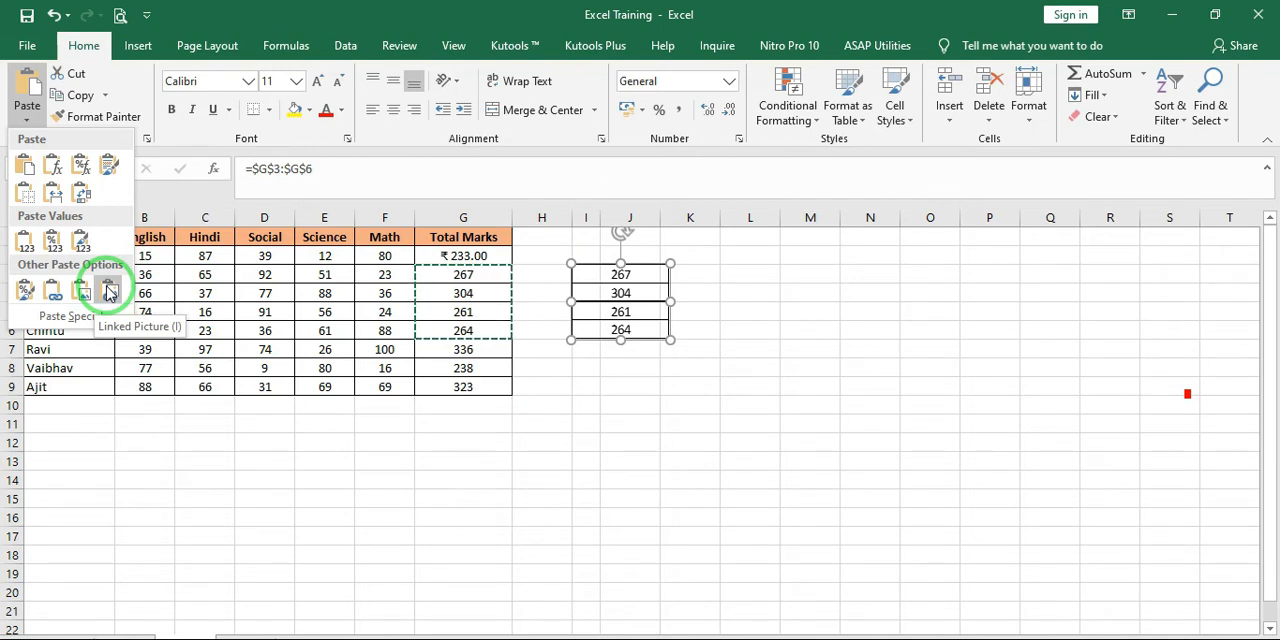
{"action": "left_click", "coordinate": [308, 357]}
Copy the total in G3 and paste it as a linked picture at J4
{"action": "left_click", "coordinate": [461, 274]}
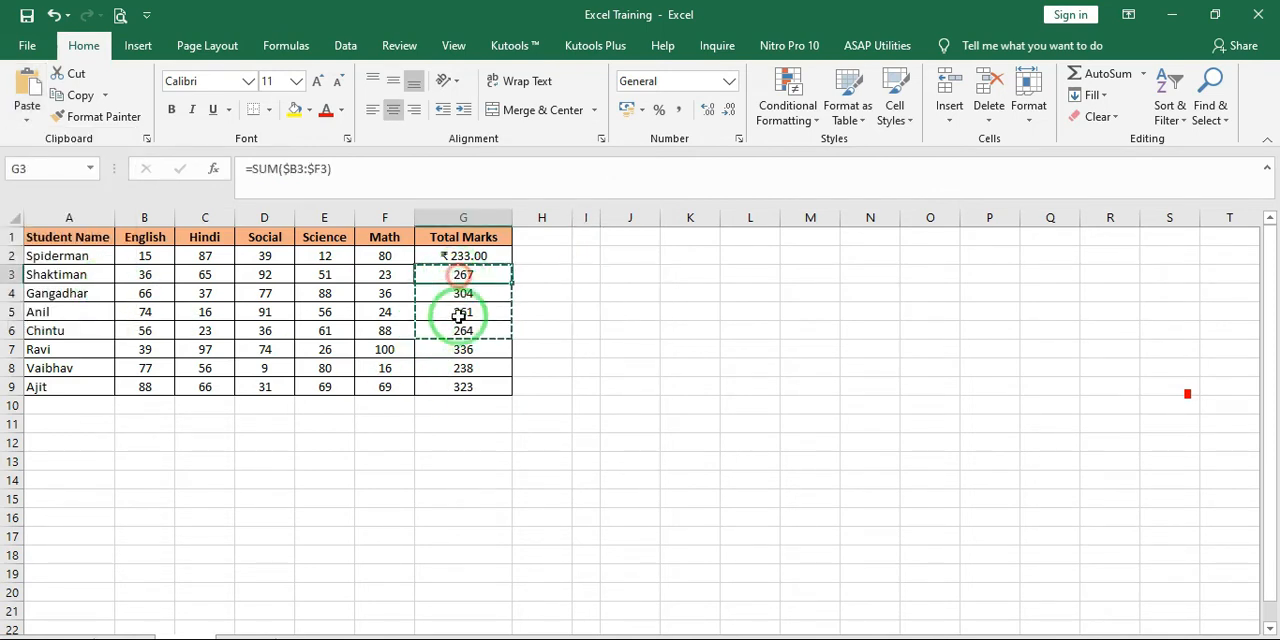
{"action": "left_click", "coordinate": [90, 96]}
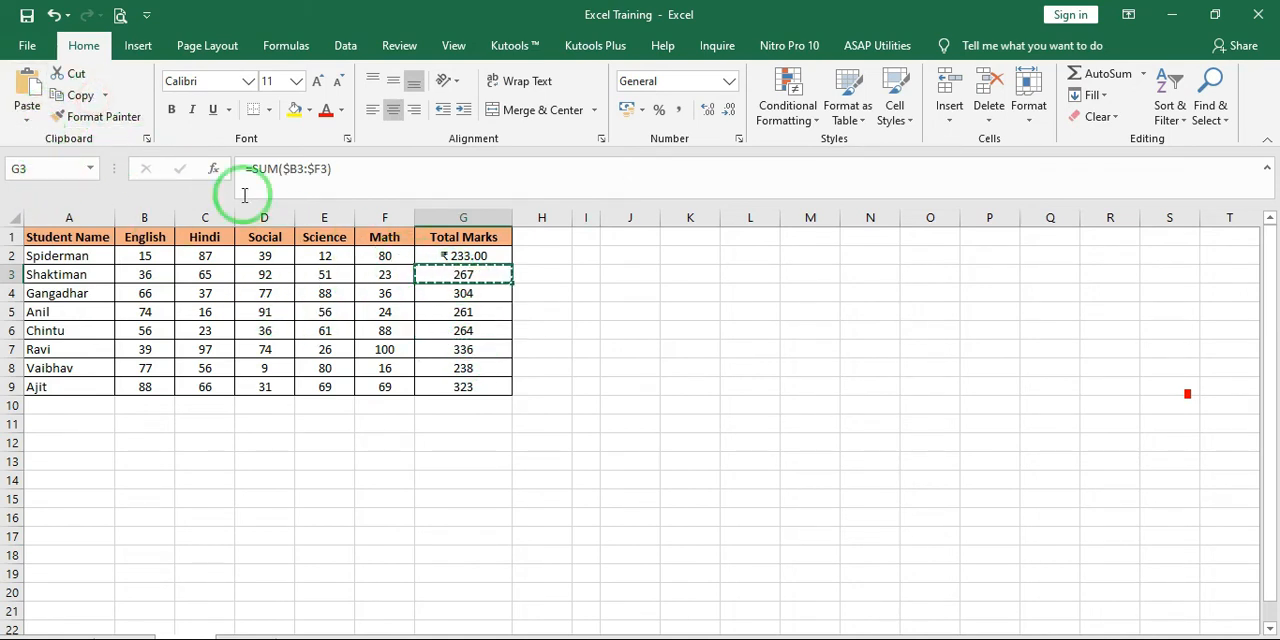
{"action": "left_click", "coordinate": [627, 289]}
{"action": "left_click", "coordinate": [28, 120]}
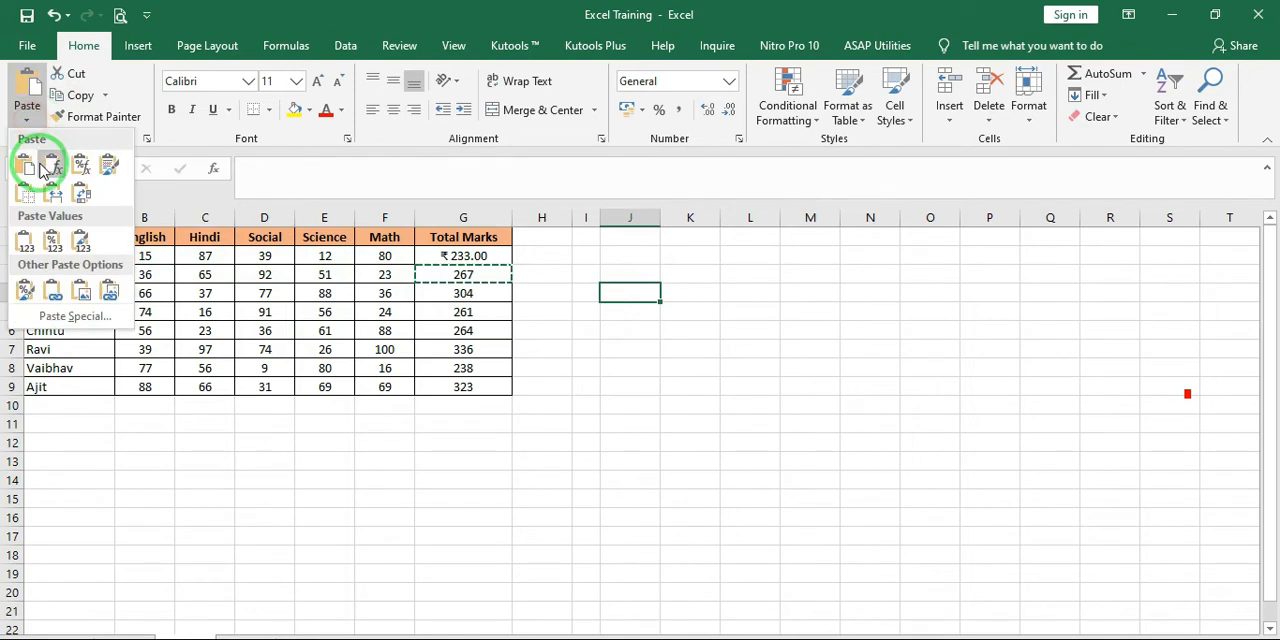
{"action": "left_click", "coordinate": [108, 293]}
Move the linked picture along row 4 to columns N and O and examine its cell reference
{"action": "left_click", "coordinate": [684, 300]}
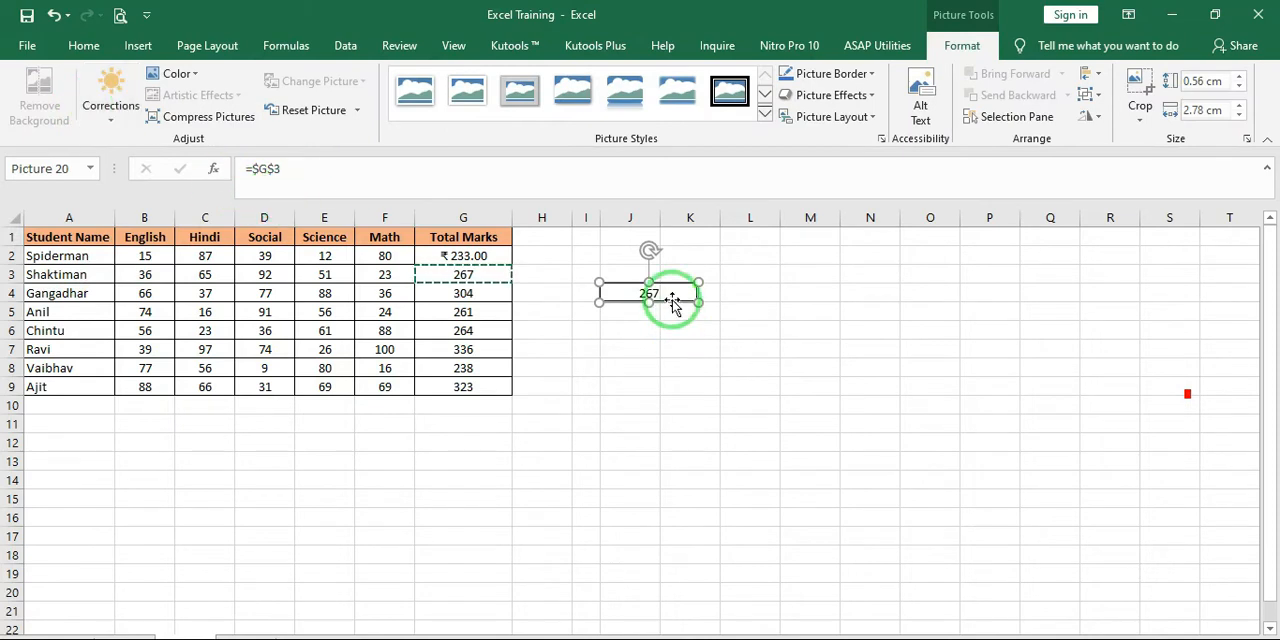
{"action": "left_click_drag", "start_coordinate": [669, 300], "coordinate": [923, 298]}
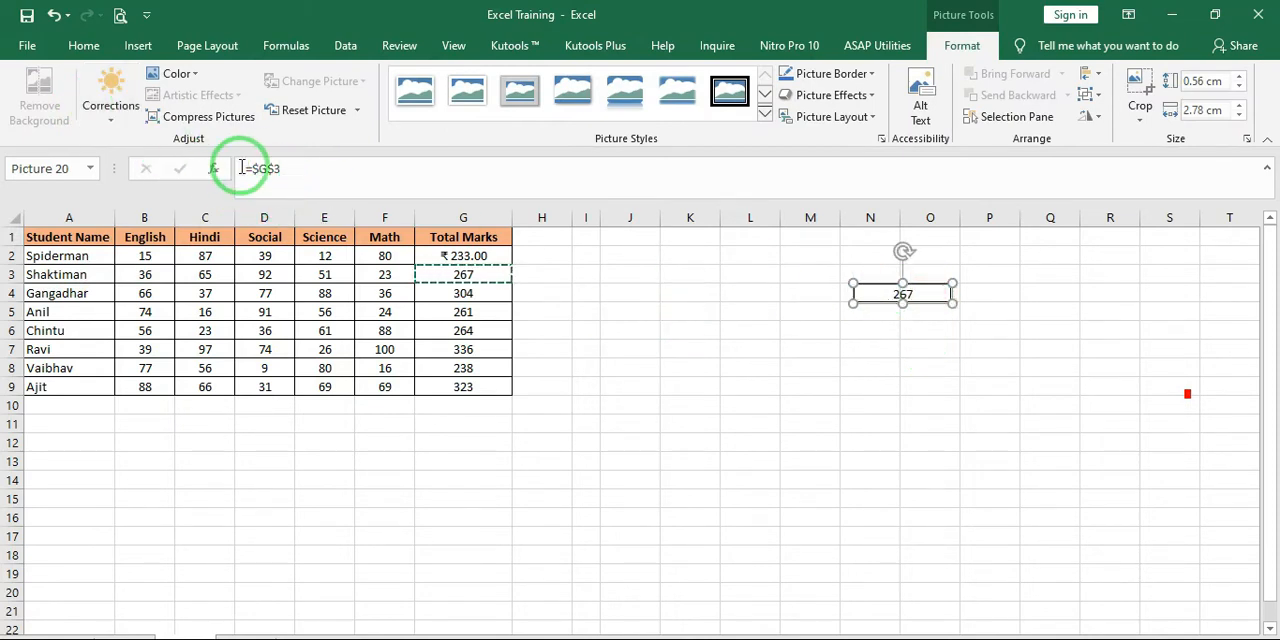
{"action": "left_click_drag", "start_coordinate": [282, 169], "coordinate": [237, 172]}
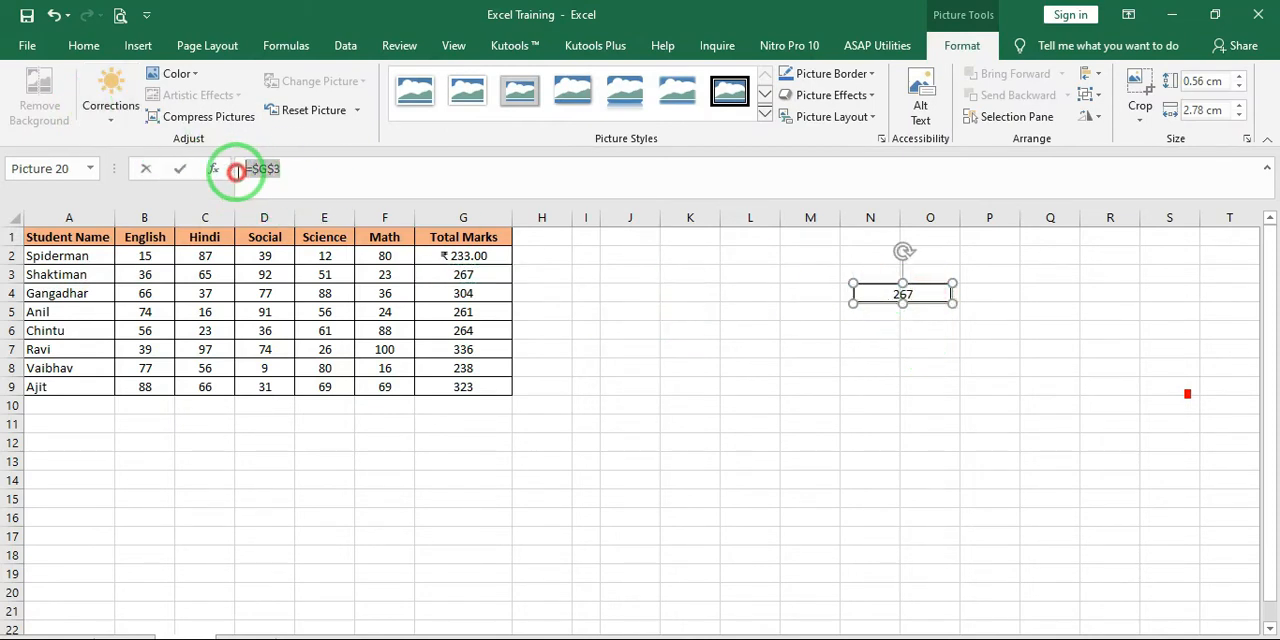
{"action": "left_click", "coordinate": [863, 299]}
Set the total in G3 to 300 to test whether the linked picture updates
{"action": "left_click", "coordinate": [470, 284]}
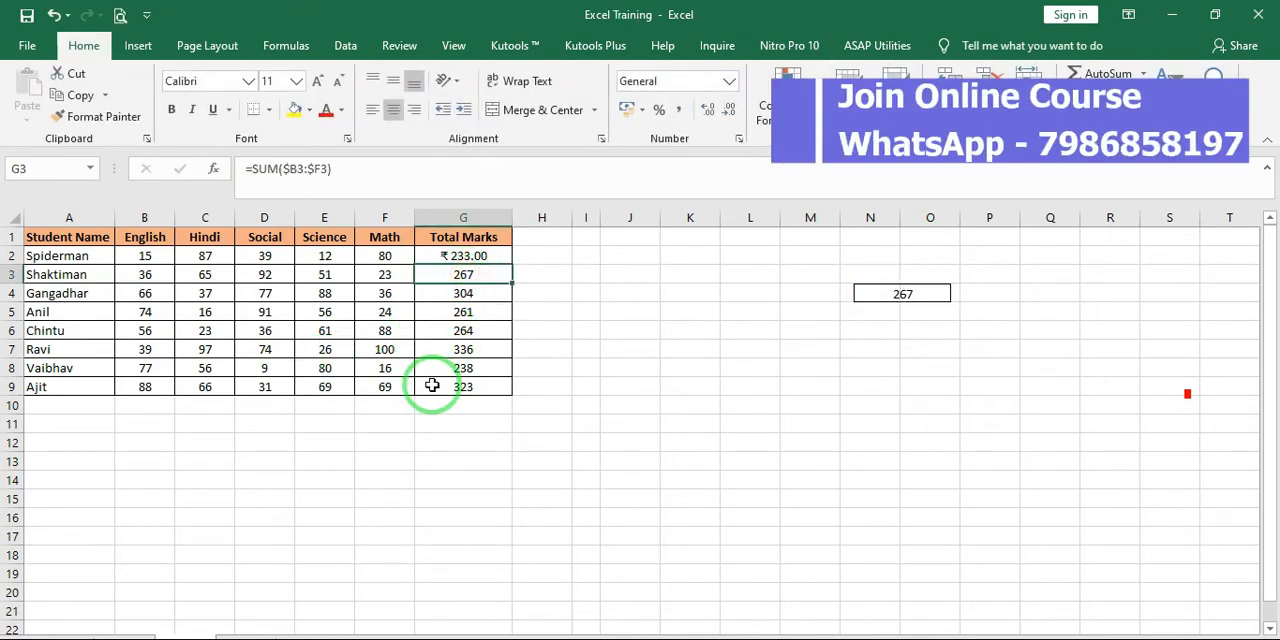
{"action": "type", "text": "300"}
{"action": "key", "text": "Return"}
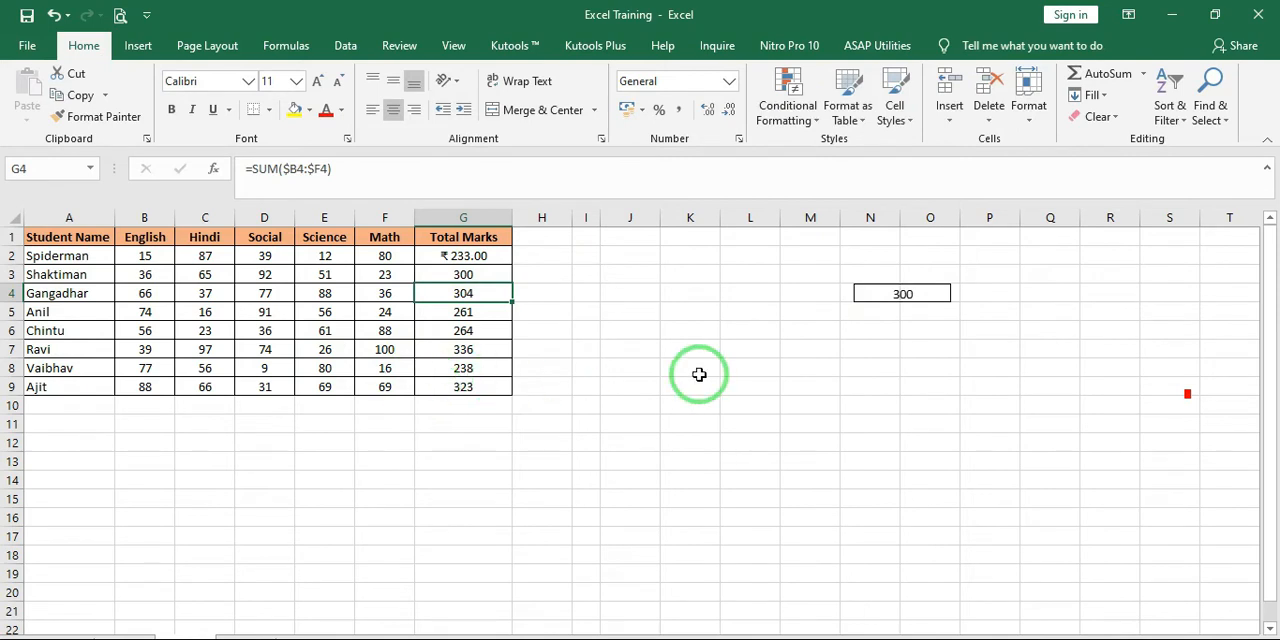
Enlarge the linked picture to span about J2:S8 and set the total in G3 to 400
{"action": "left_click", "coordinate": [942, 294]}
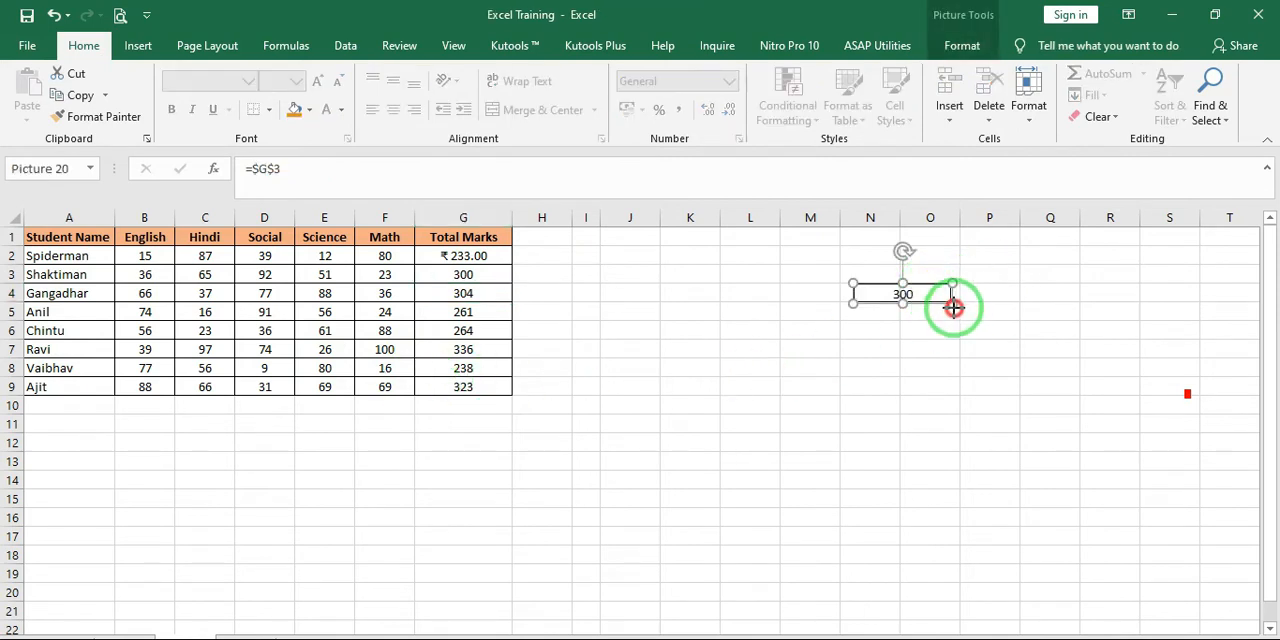
{"action": "left_click_drag", "start_coordinate": [954, 308], "coordinate": [765, 293]}
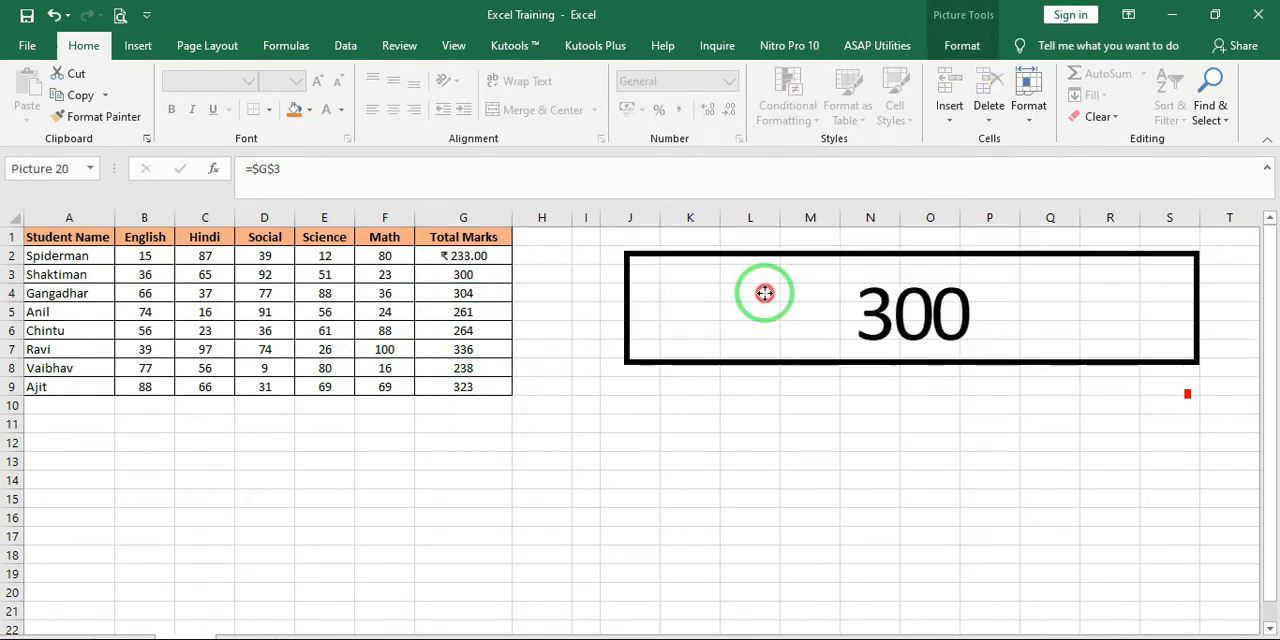
{"action": "left_click", "coordinate": [490, 271]}
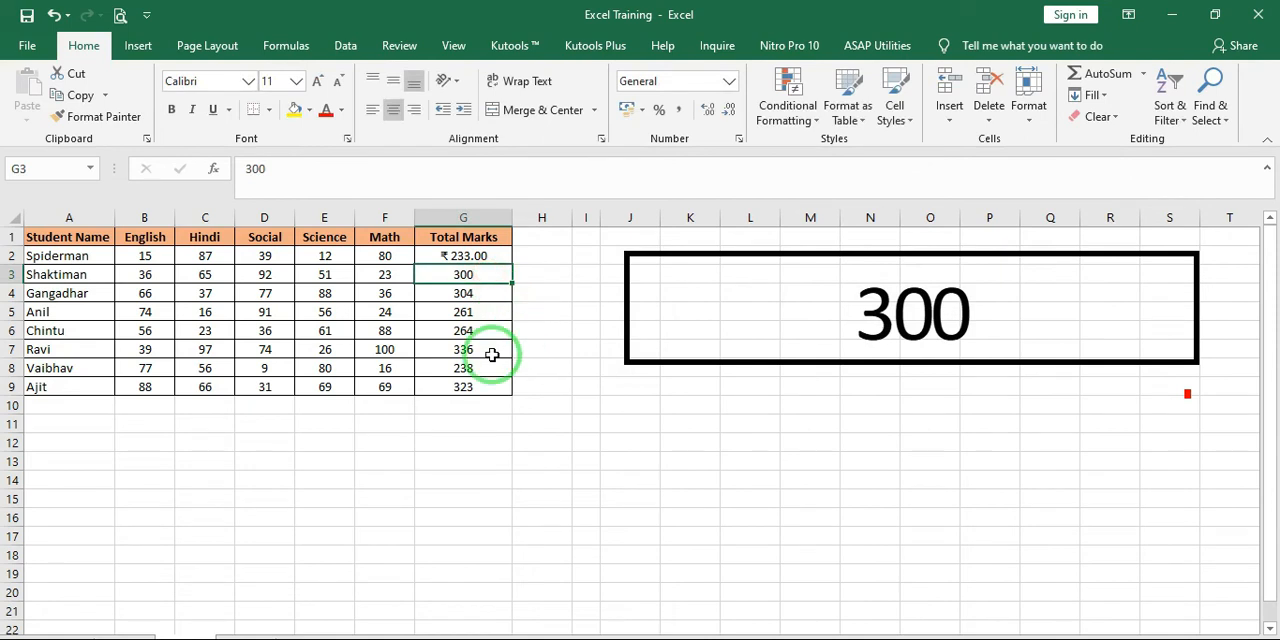
{"action": "type", "text": "400"}
{"action": "key", "text": "Return"}
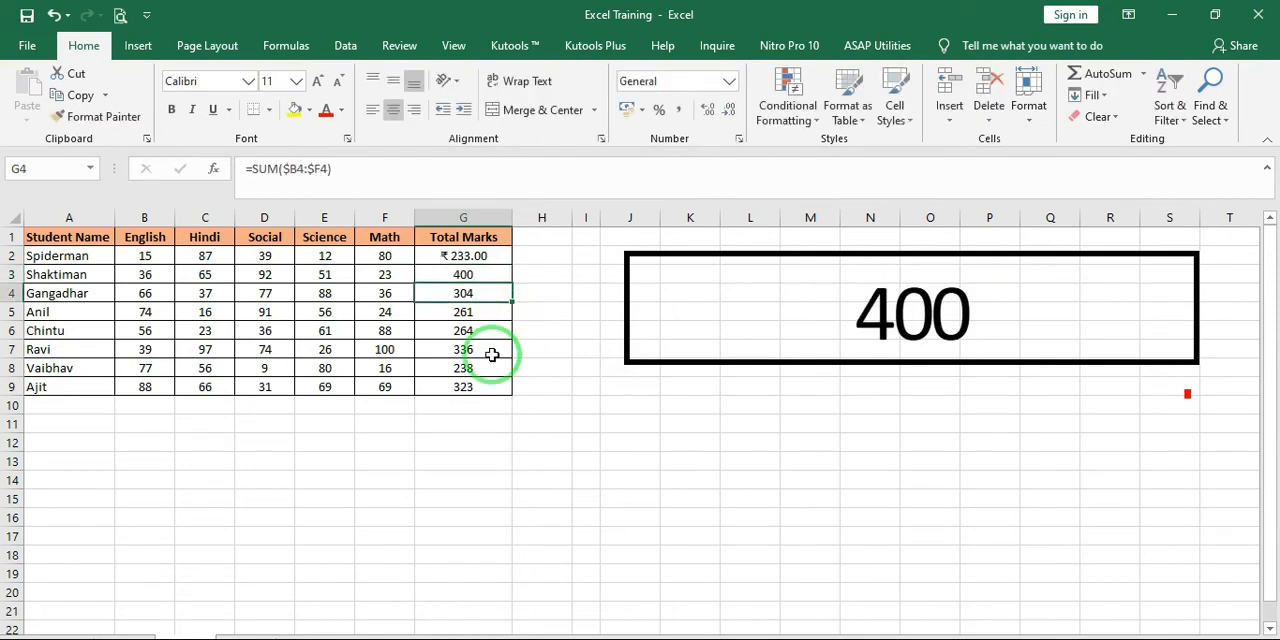
Clear the total in G3 and select the linked picture
{"action": "double_click", "coordinate": [932, 305]}
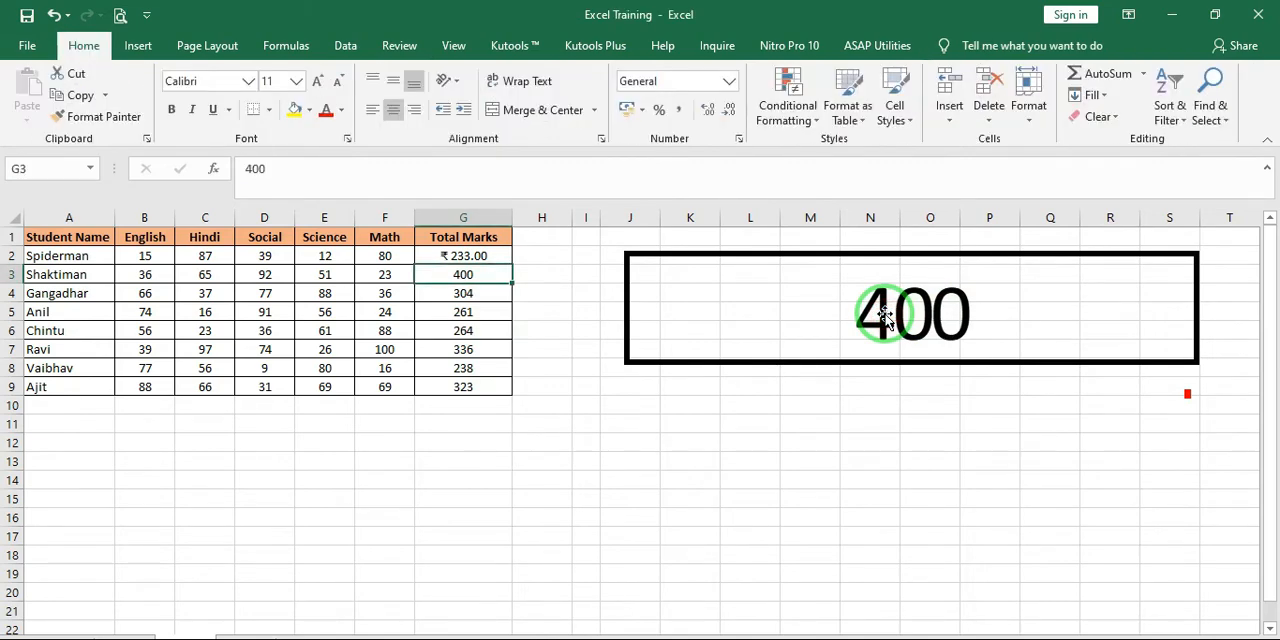
{"action": "key", "text": "Delete"}
{"action": "left_click", "coordinate": [971, 327]}
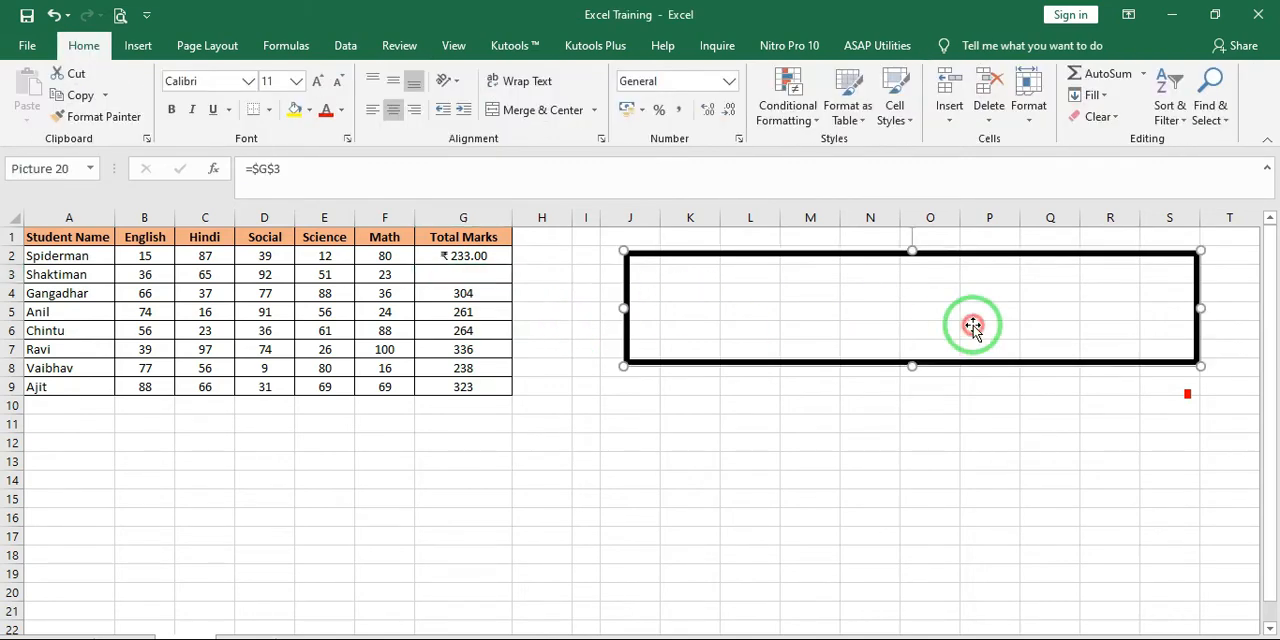
Undo the changes to the total in G3, the linked picture's resizing and move, and the linked picture paste itself
{"action": "key", "text": "ctrl+z"}
{"action": "key", "text": "ctrl+z"}
{"action": "key", "text": "ctrl+z"}
{"action": "key", "text": "ctrl+z"}
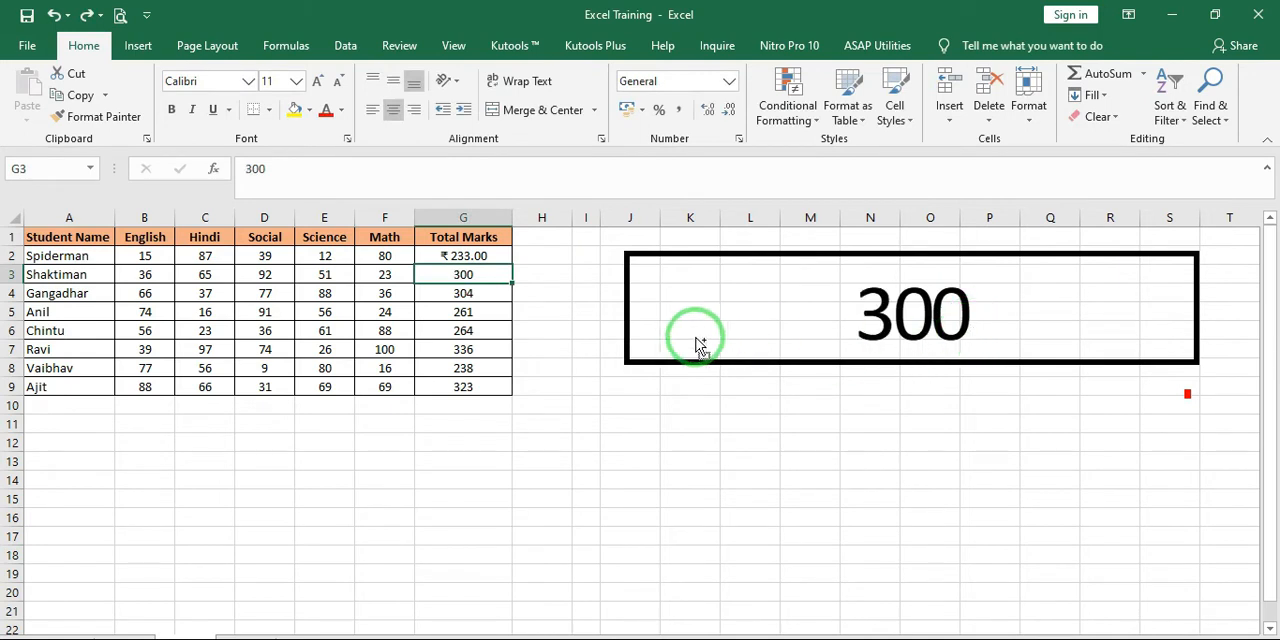
{"action": "key", "text": "ctrl+z"}
{"action": "key", "text": "ctrl+z"}
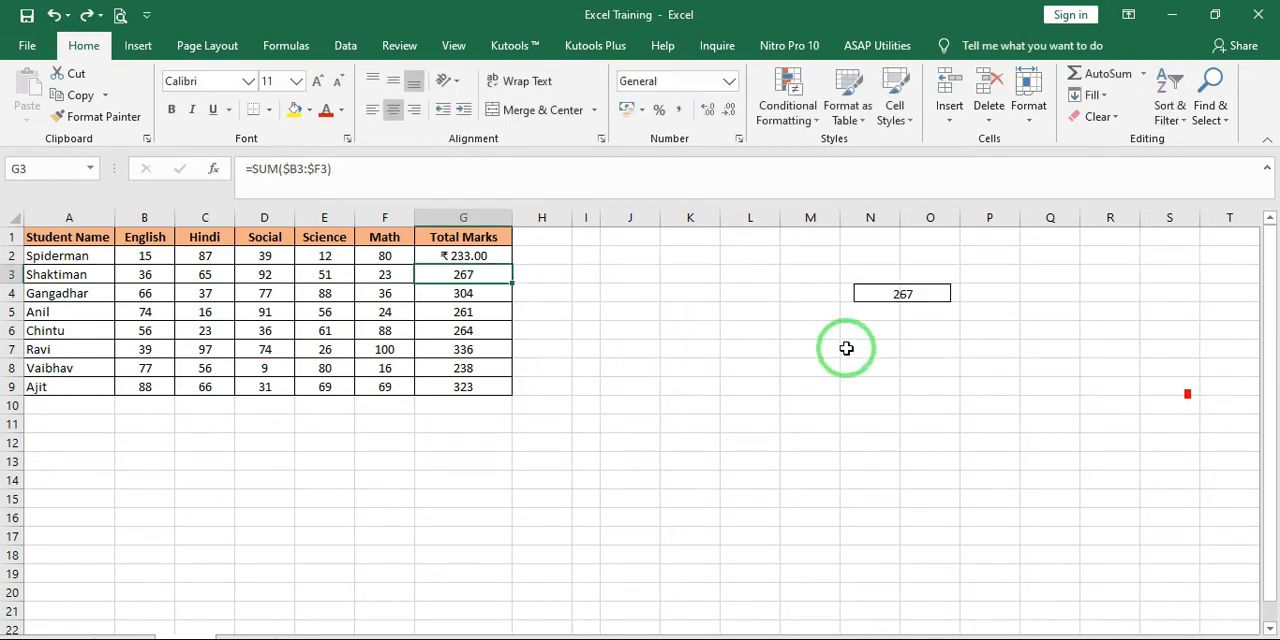
{"action": "key", "text": "ctrl+z"}
{"action": "key", "text": "ctrl+z"}
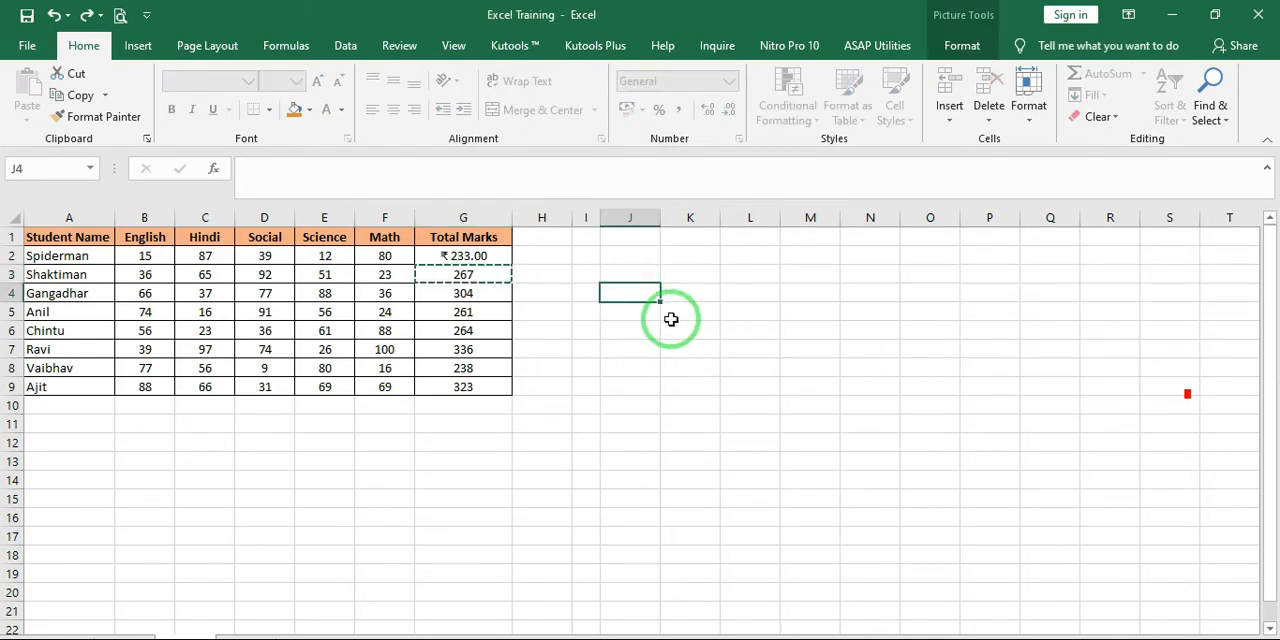
Review the paste options available for cell J3, including the Paste Special command
{"action": "left_click", "coordinate": [614, 280]}
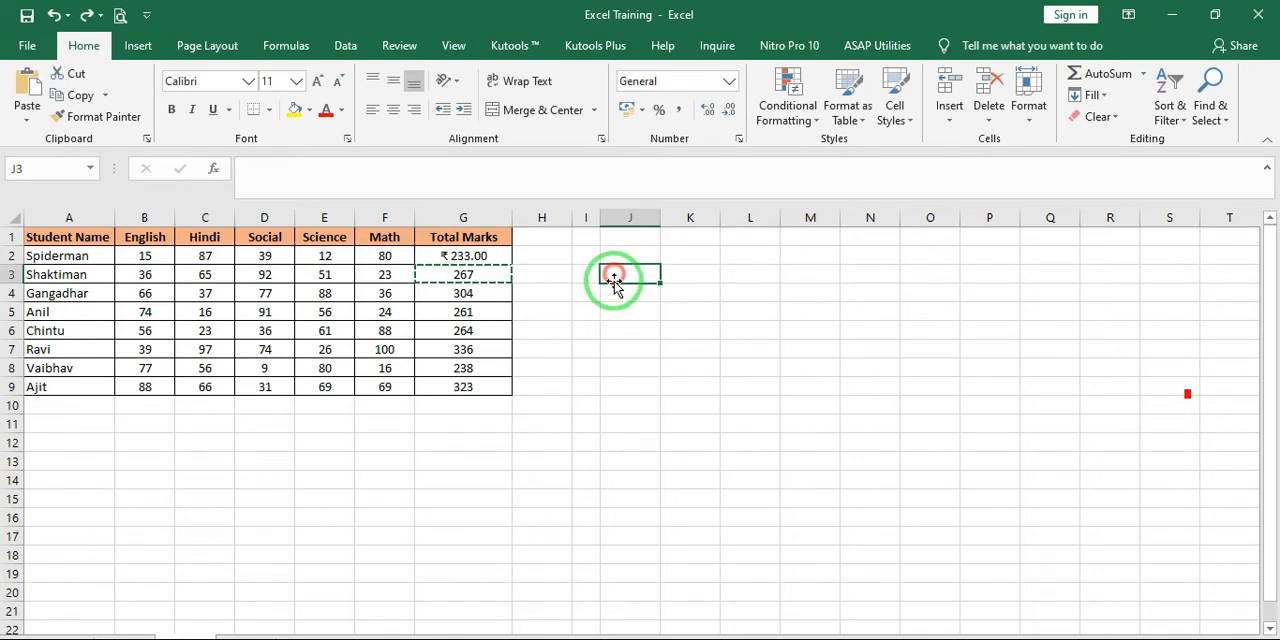
{"action": "left_click", "coordinate": [12, 119]}
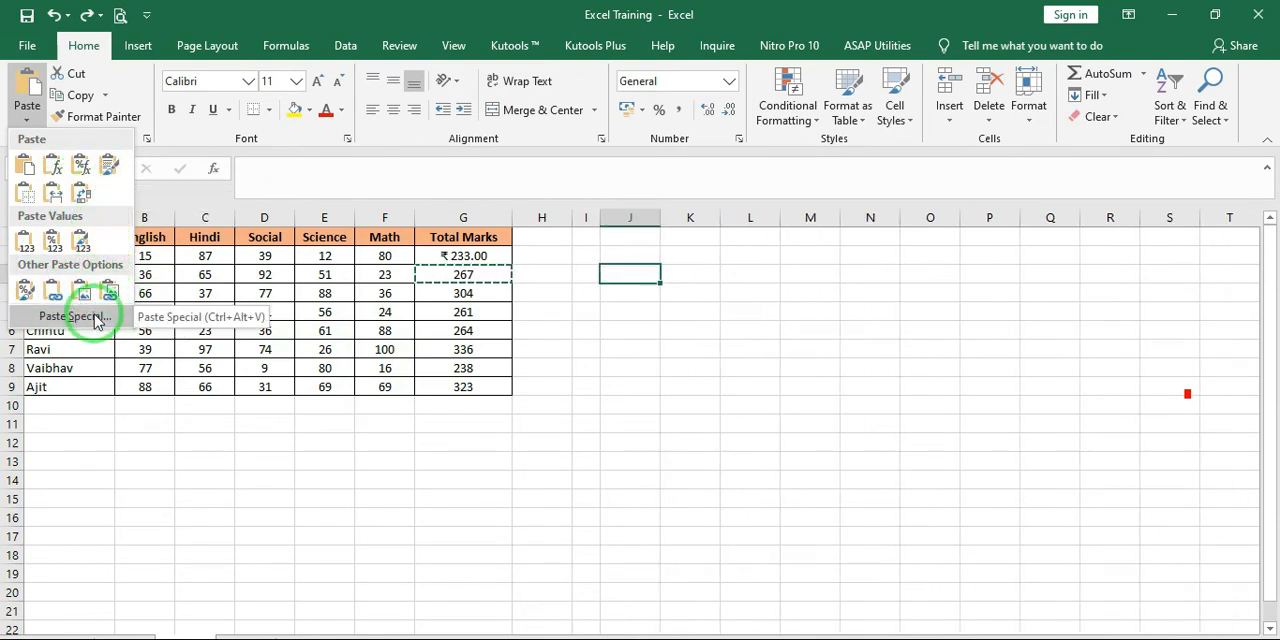
{"action": "left_click", "coordinate": [602, 277]}
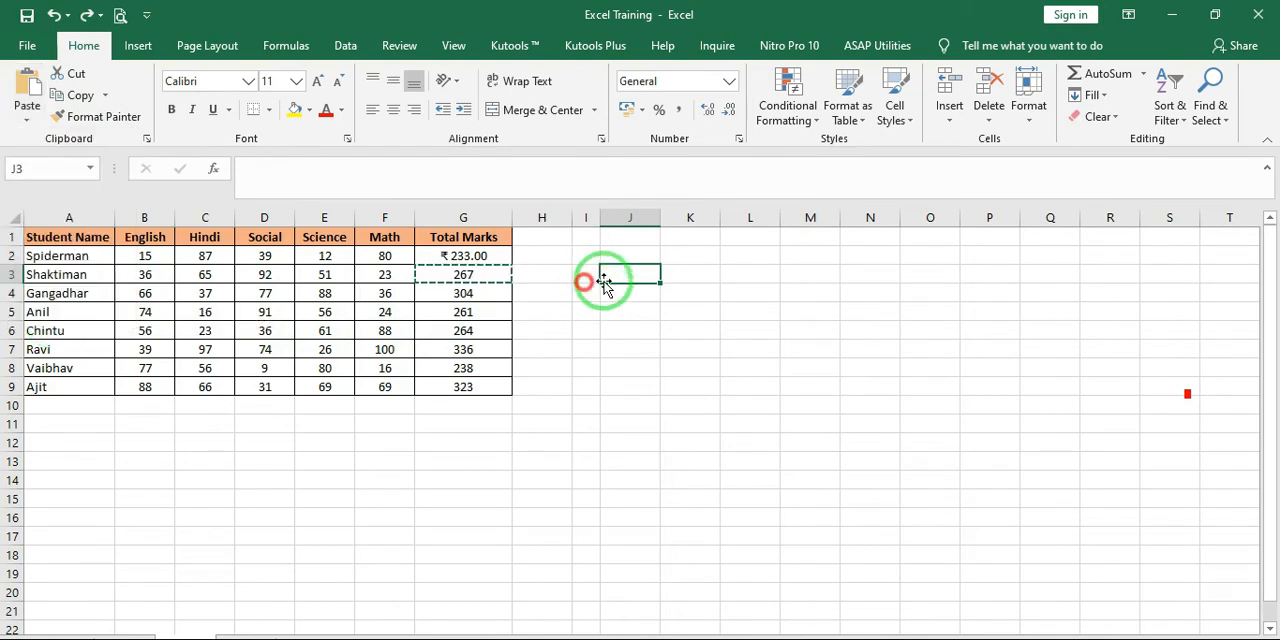
Open the Paste Special dialog for cell J3 with the total from G3 as source, and move the dialog clear of J3
{"action": "left_click", "coordinate": [462, 277]}
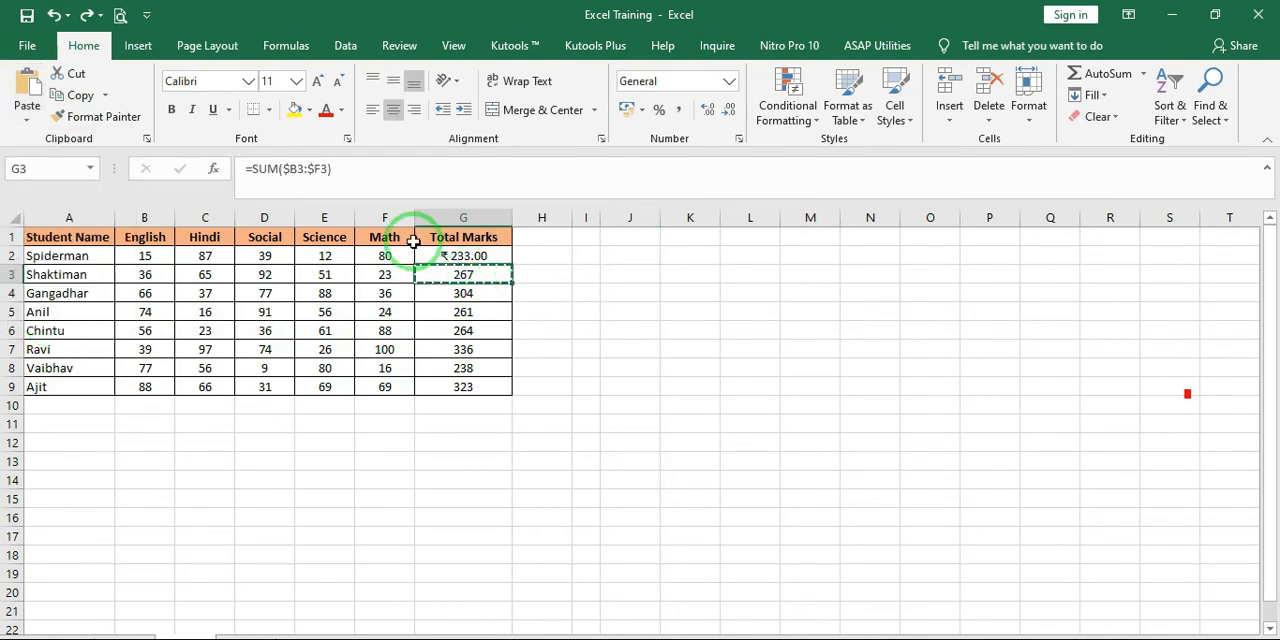
{"action": "left_click", "coordinate": [609, 273]}
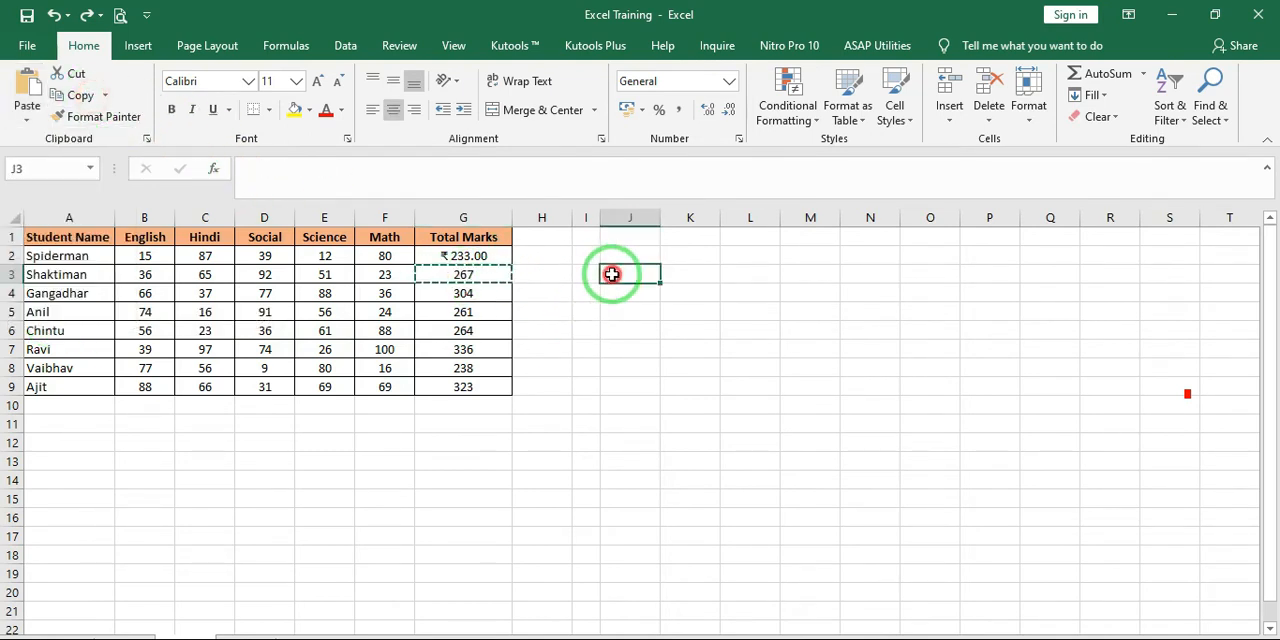
{"action": "left_click", "coordinate": [27, 123]}
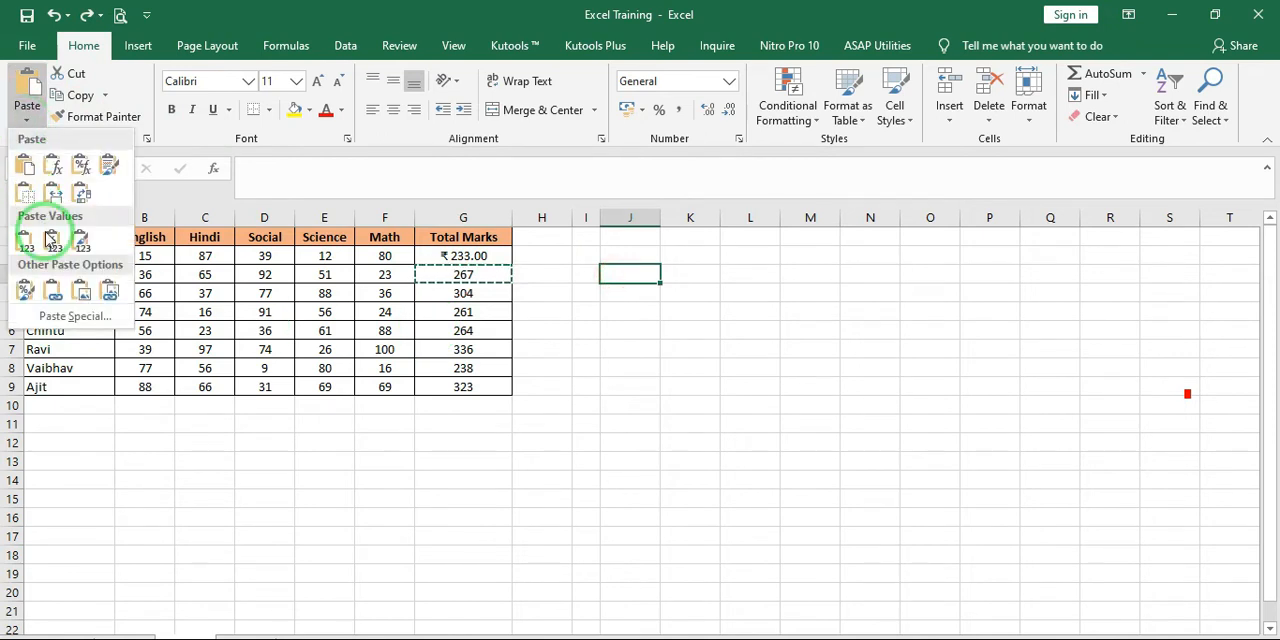
{"action": "left_click", "coordinate": [45, 317]}
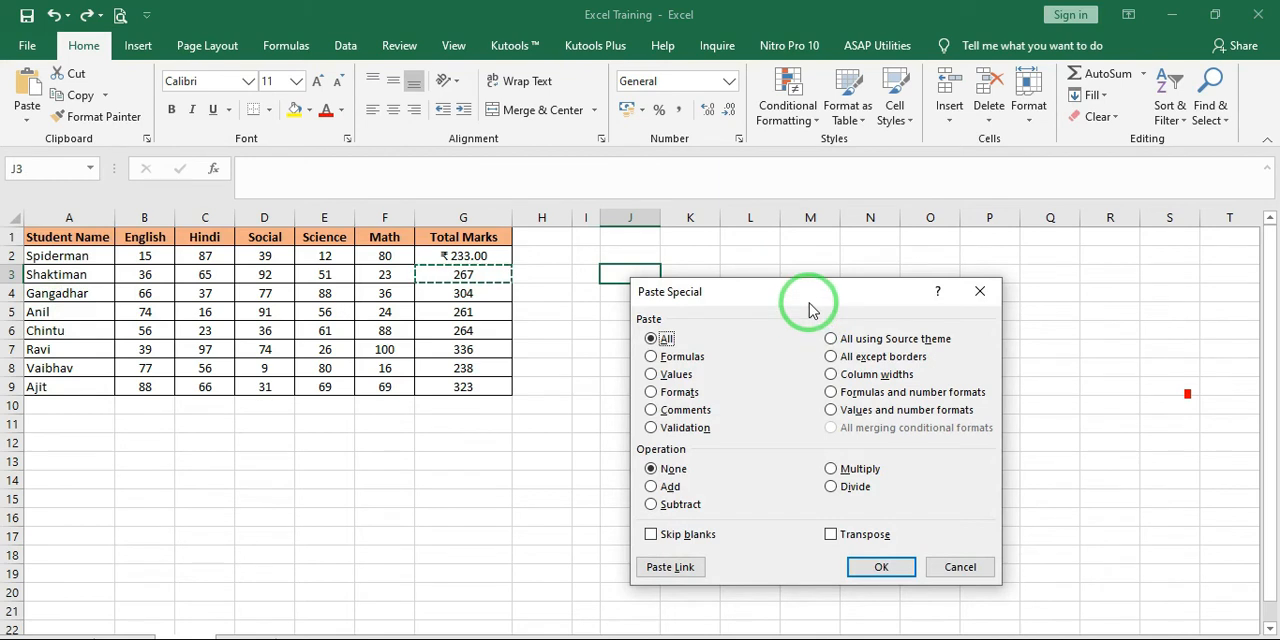
{"action": "left_click_drag", "start_coordinate": [810, 308], "coordinate": [840, 226]}
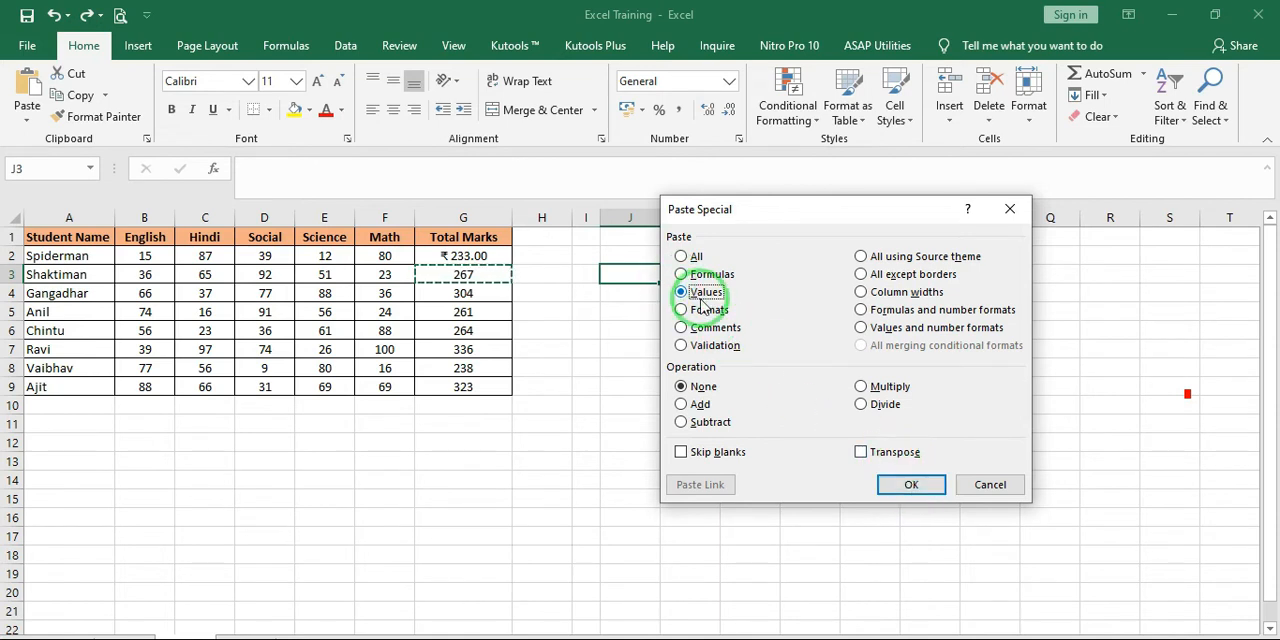
Try the Paste Special choices Comments, Validation, All using Source theme, All except borders, Column widths, Formulas and number formats, and Values and number formats
{"action": "left_click", "coordinate": [741, 333]}
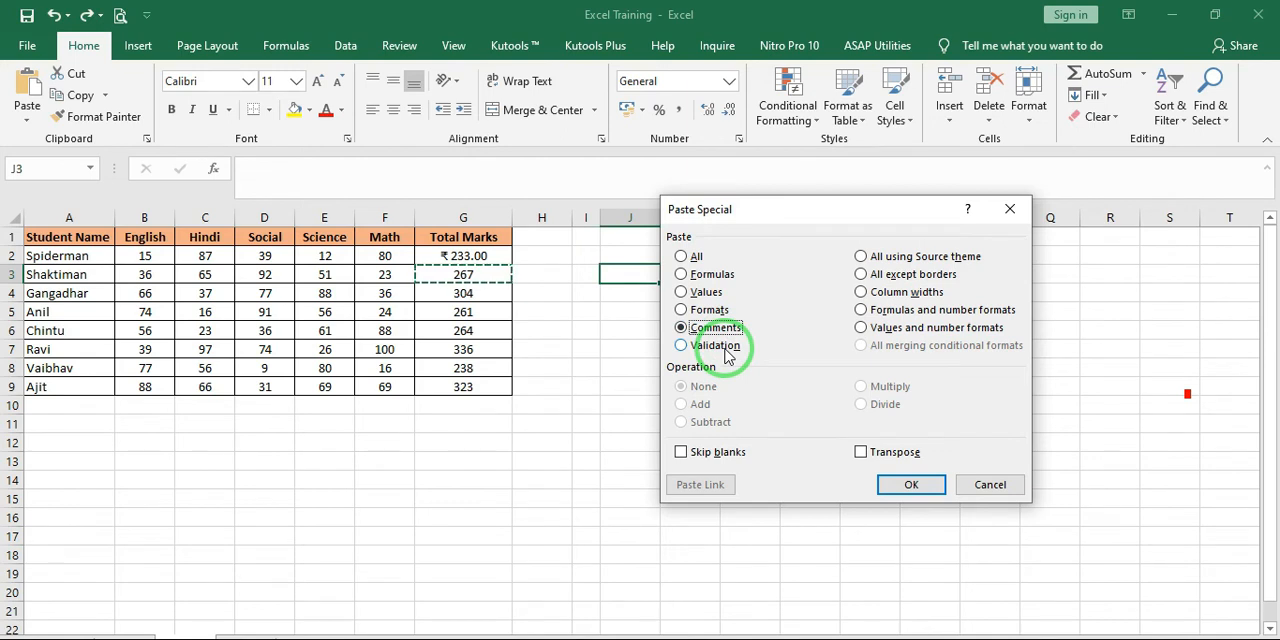
{"action": "left_click", "coordinate": [727, 355]}
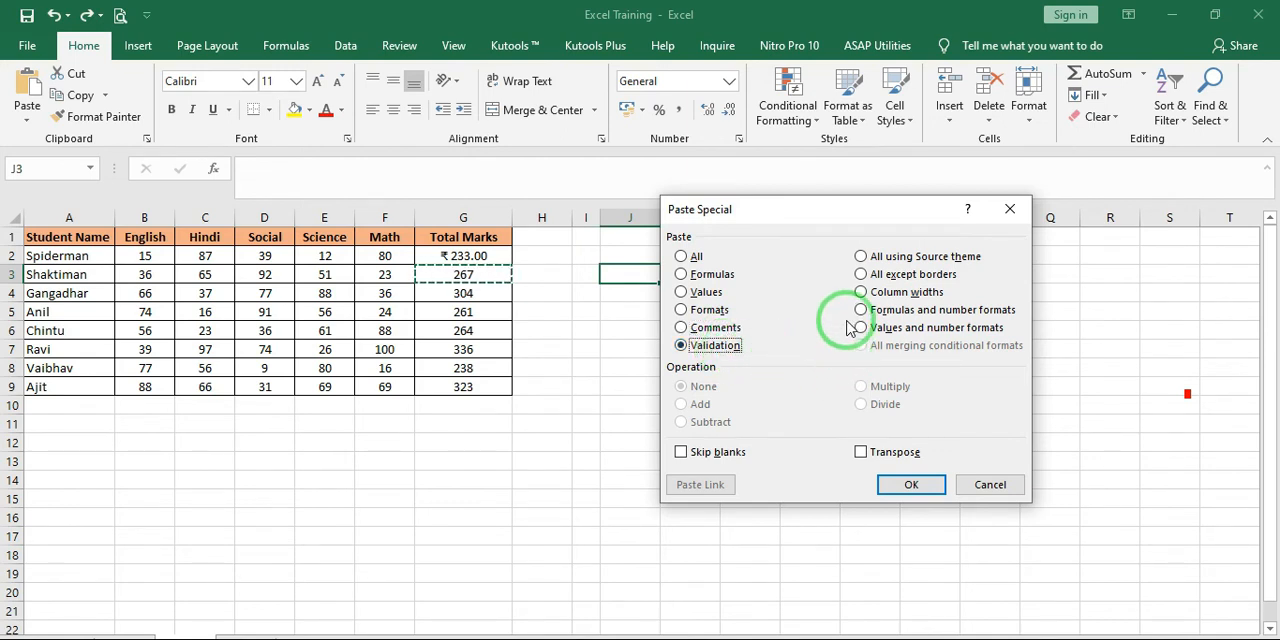
{"action": "left_click", "coordinate": [967, 266]}
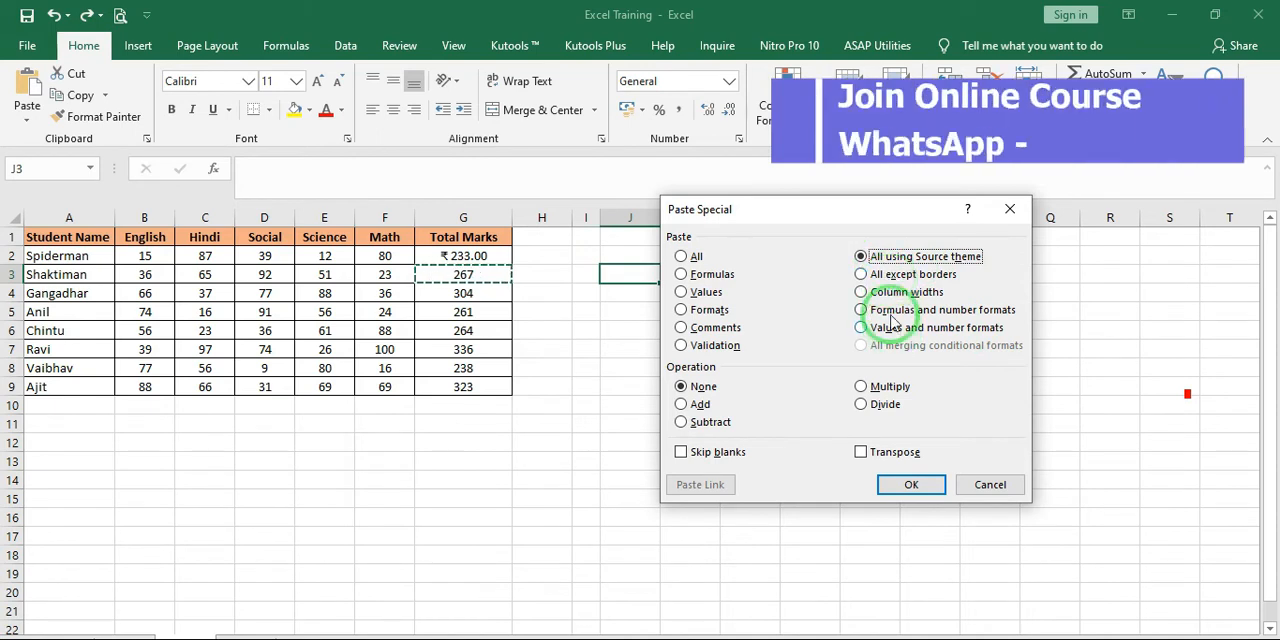
{"action": "left_click", "coordinate": [893, 282]}
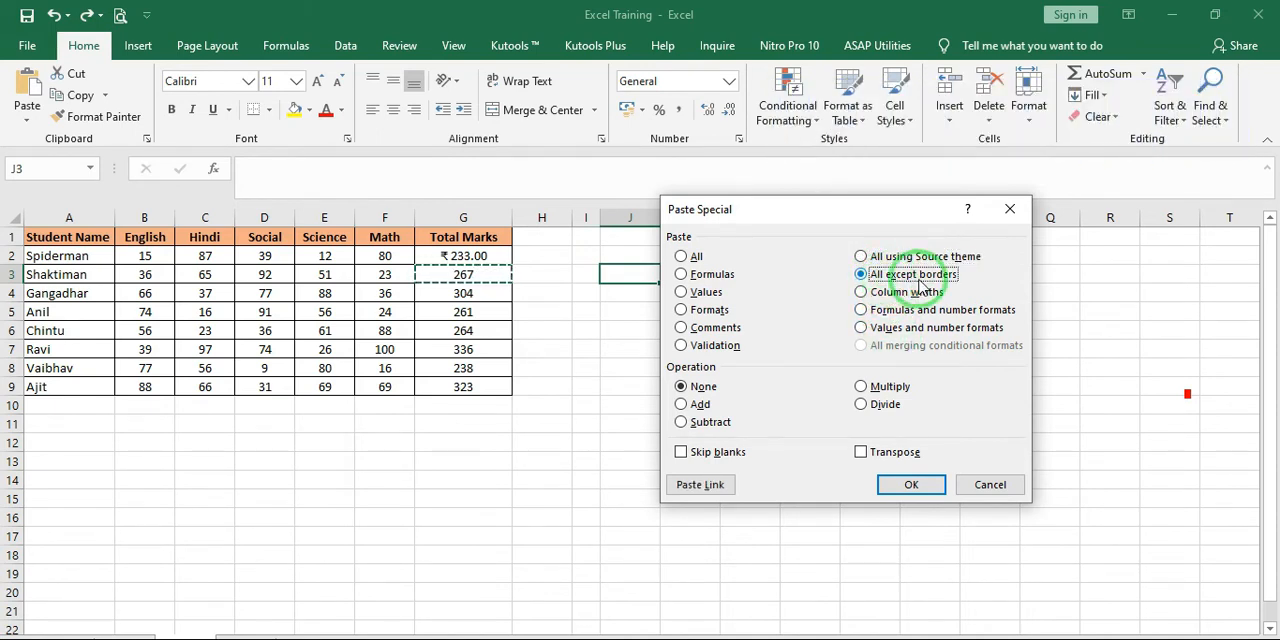
{"action": "left_click", "coordinate": [869, 292]}
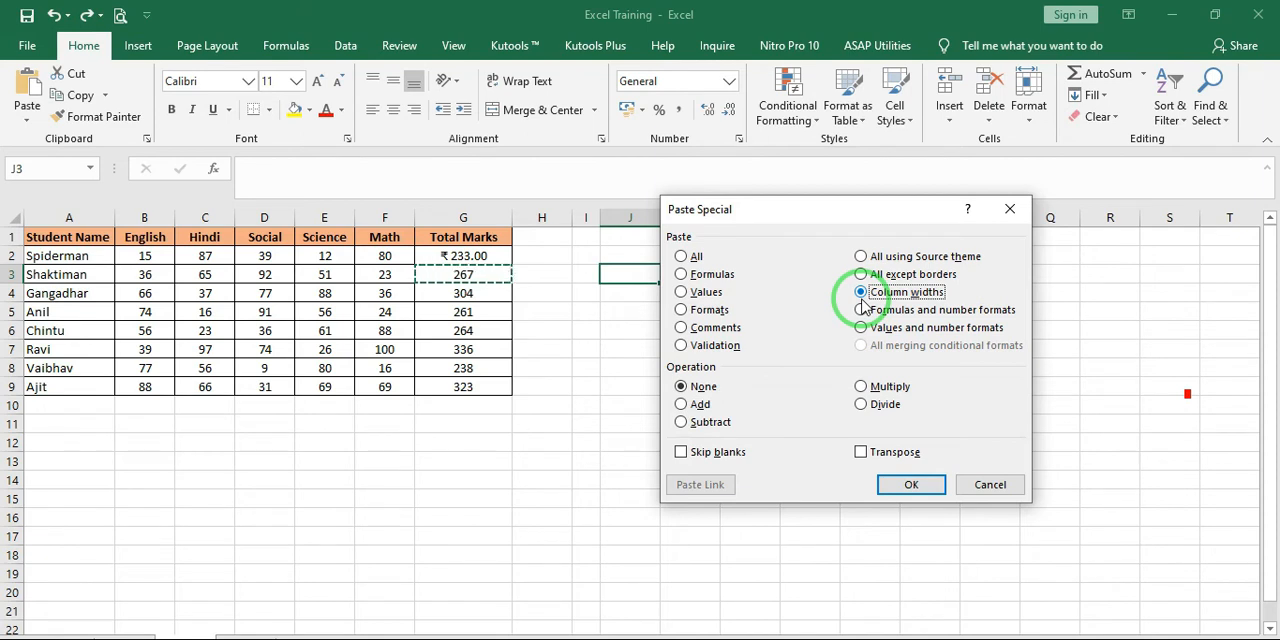
{"action": "left_click", "coordinate": [862, 309]}
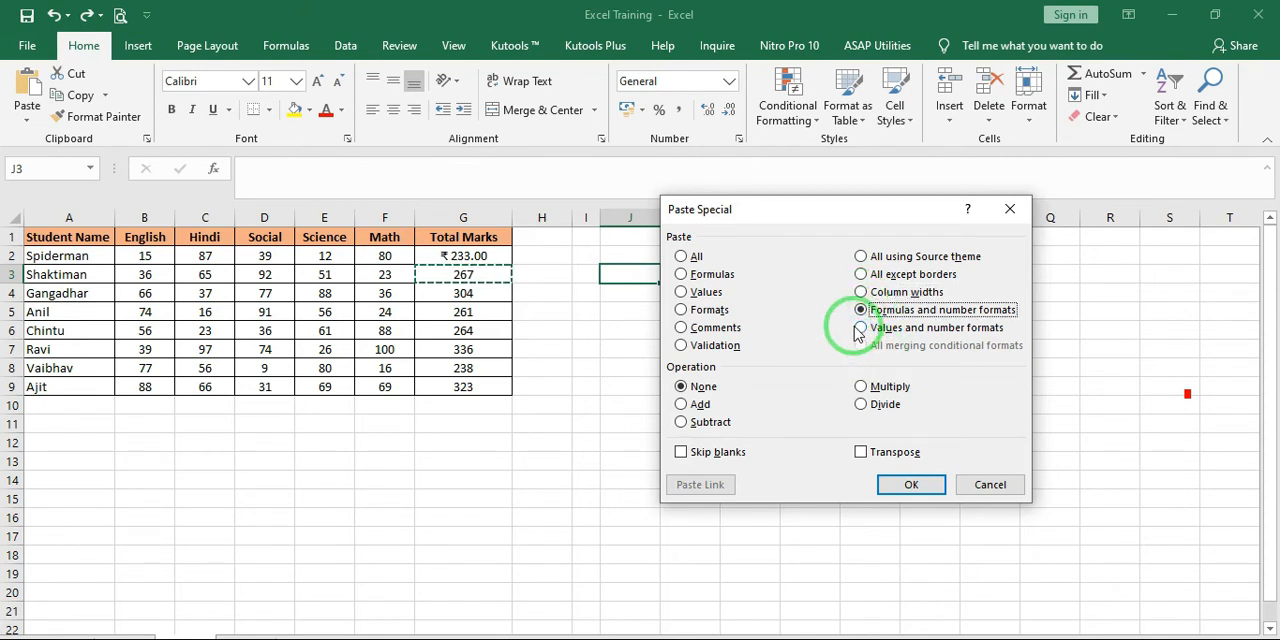
{"action": "left_click", "coordinate": [879, 333]}
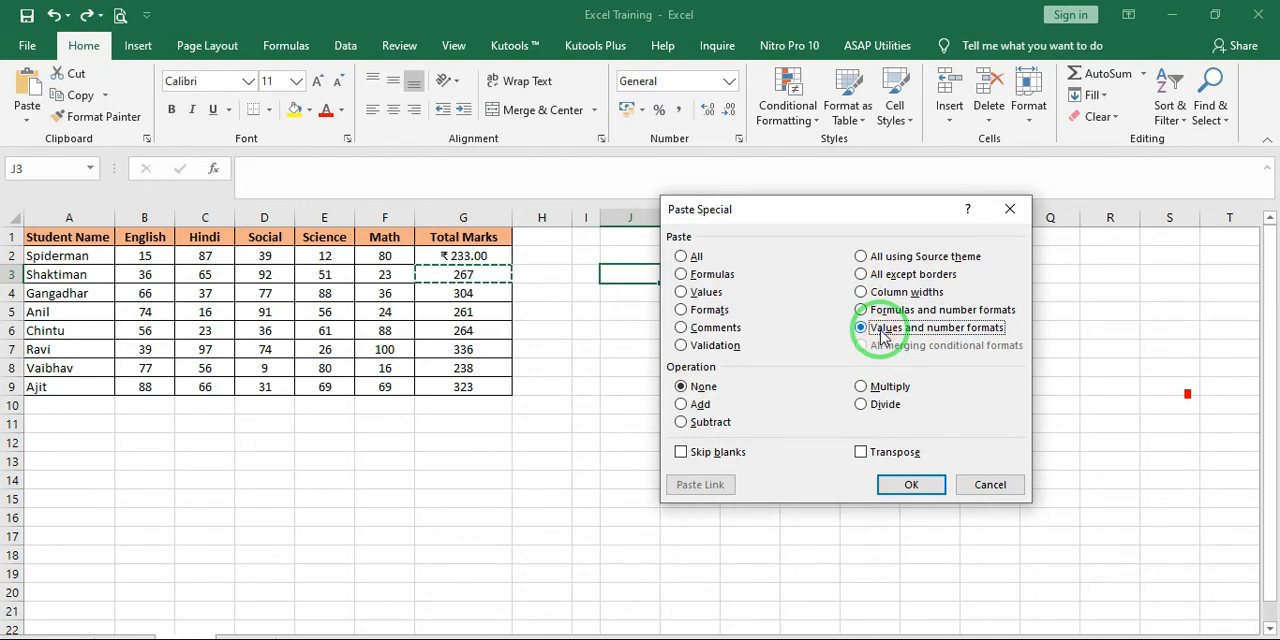
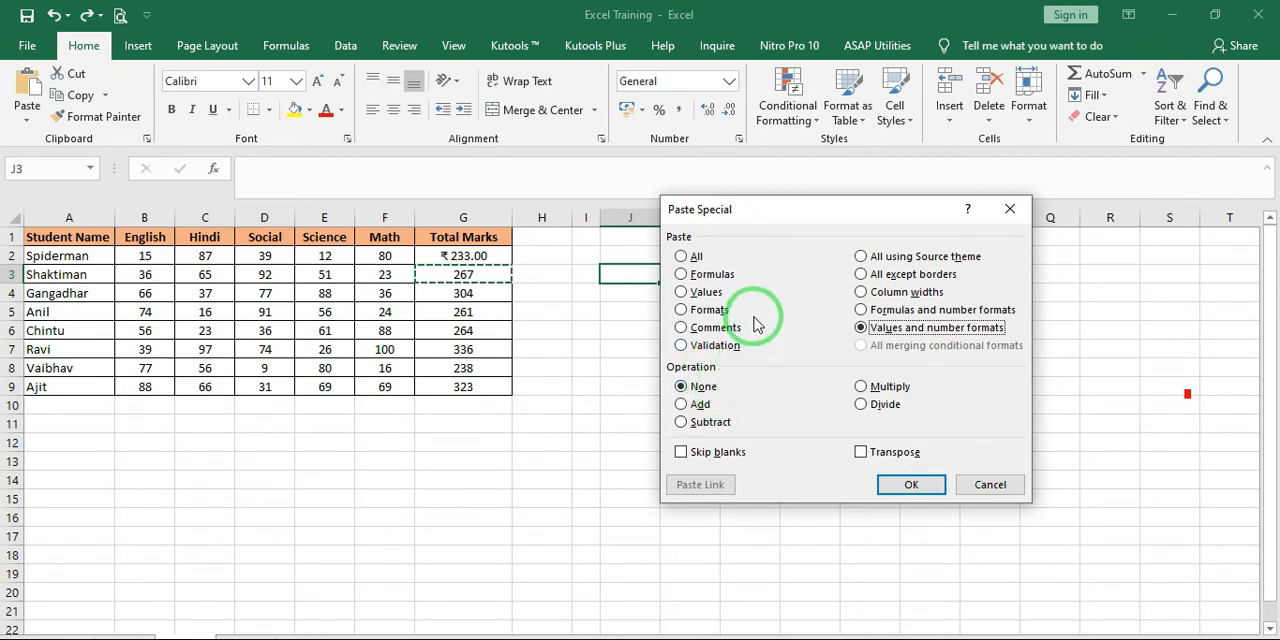
Try the Paste Special choices Formulas, Formats and All, and close the dialog without pasting
{"action": "left_click", "coordinate": [707, 276]}
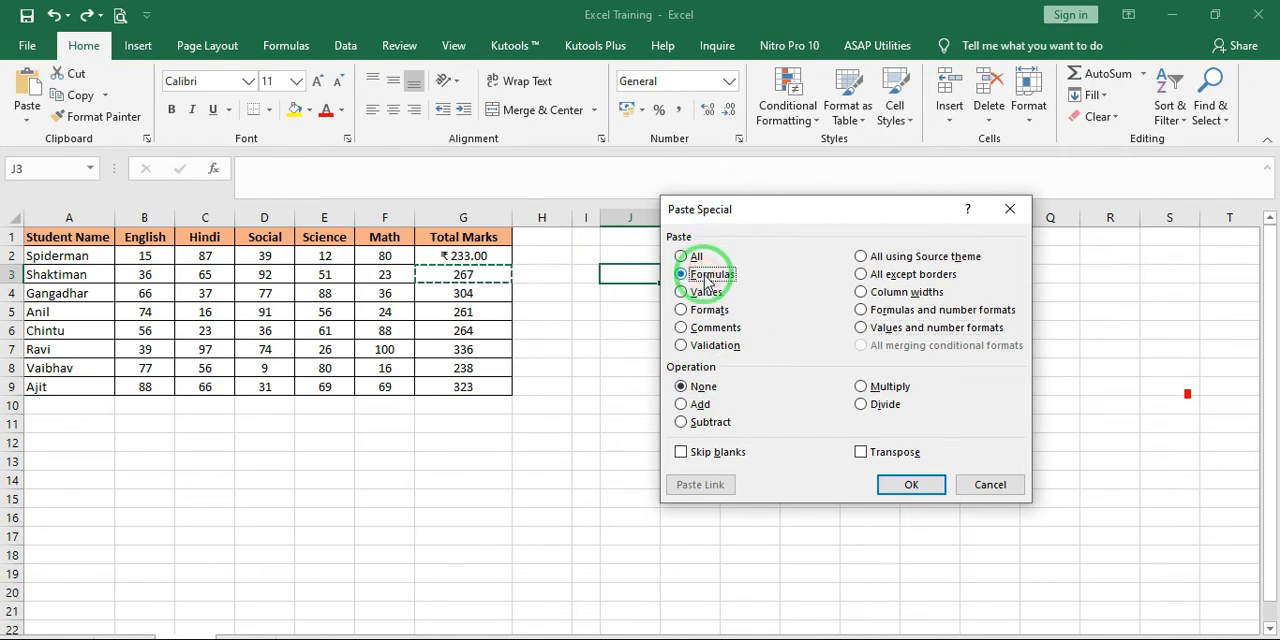
{"action": "left_click", "coordinate": [706, 311]}
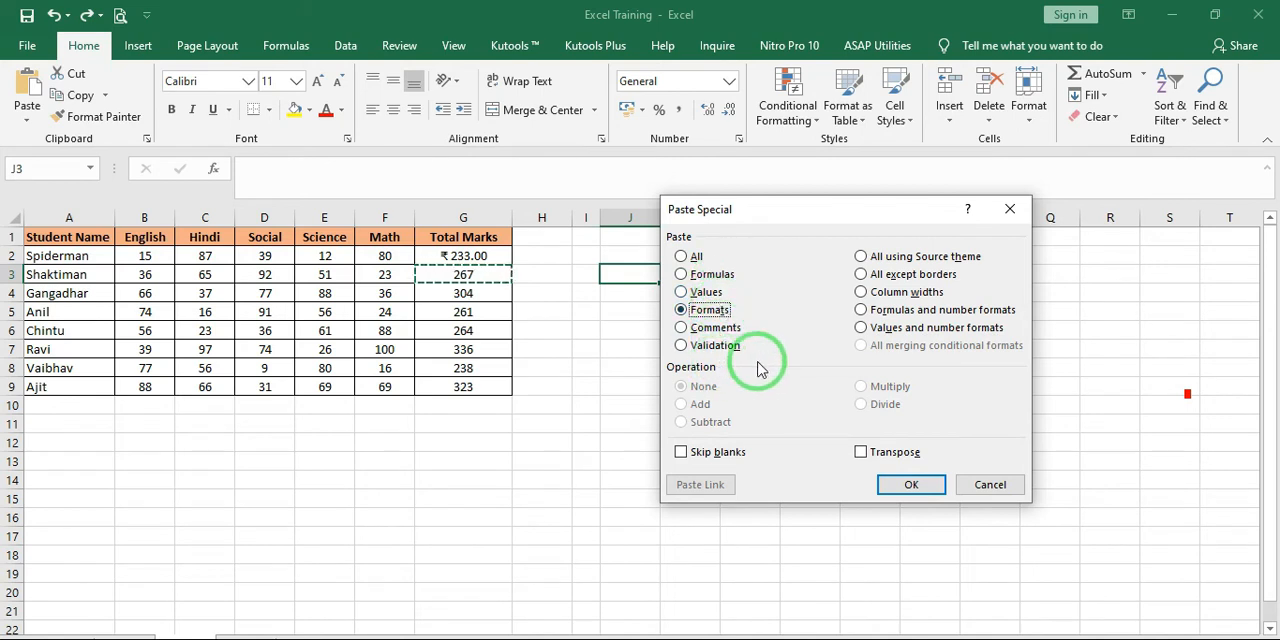
{"action": "left_click", "coordinate": [682, 257]}
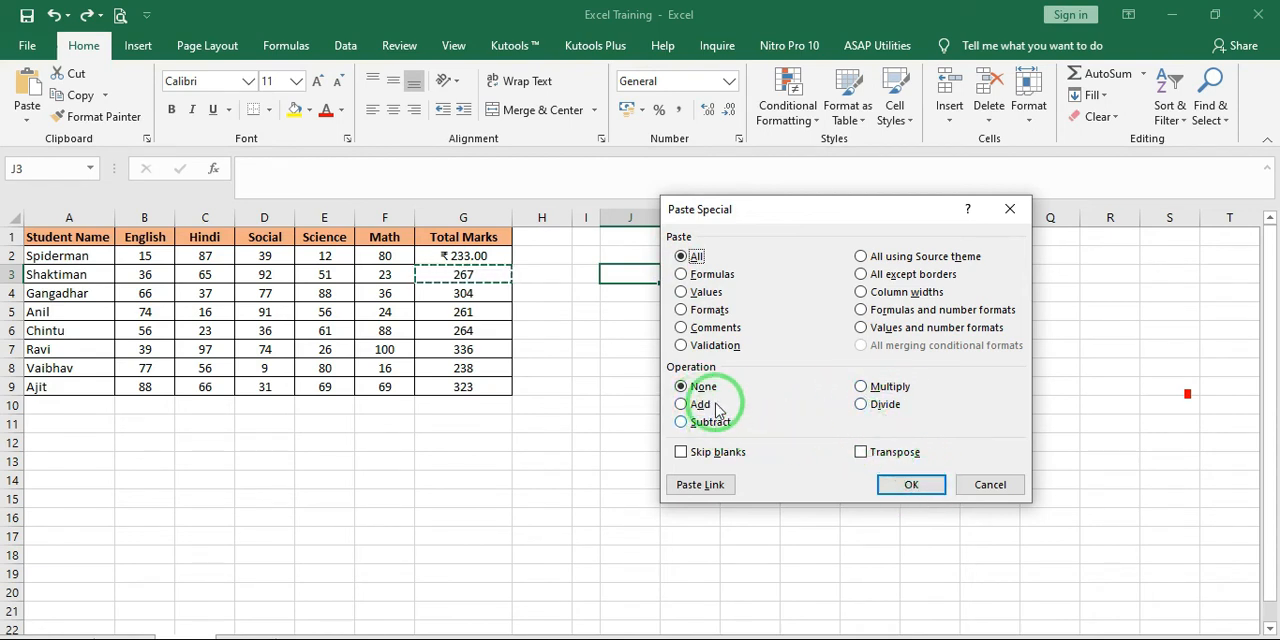
{"action": "left_click", "coordinate": [978, 484]}
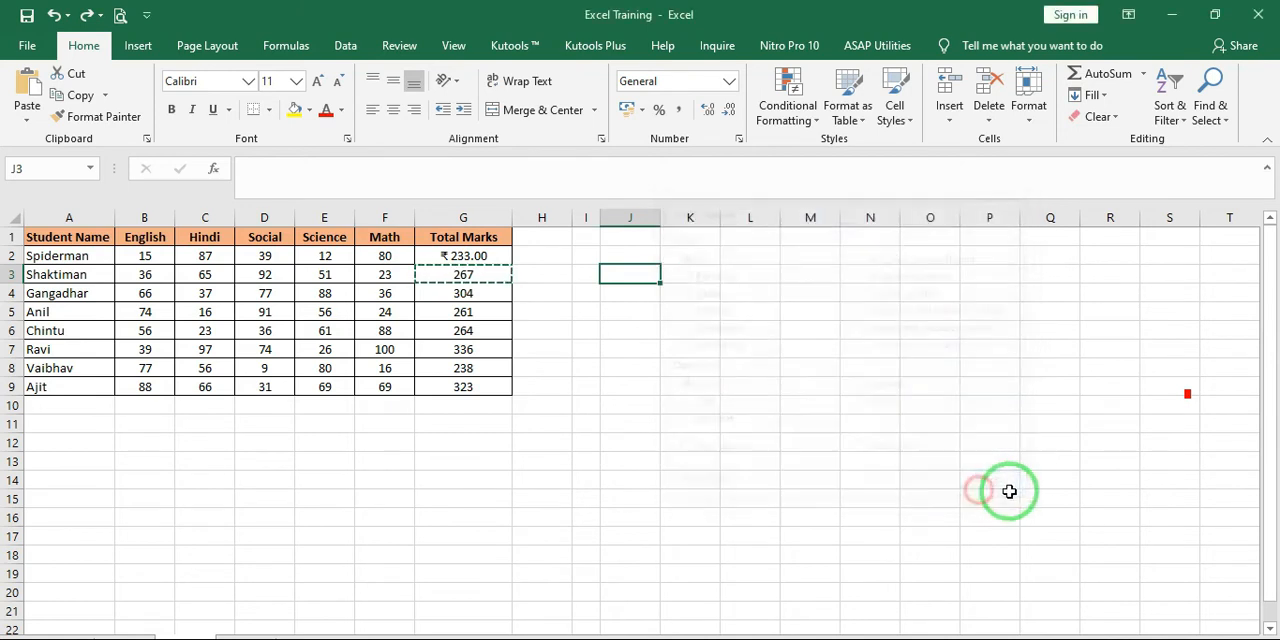
Enter 1 in cell B12, below the English column of the marks table
{"action": "left_click", "coordinate": [592, 440]}
{"action": "left_click", "coordinate": [268, 328]}
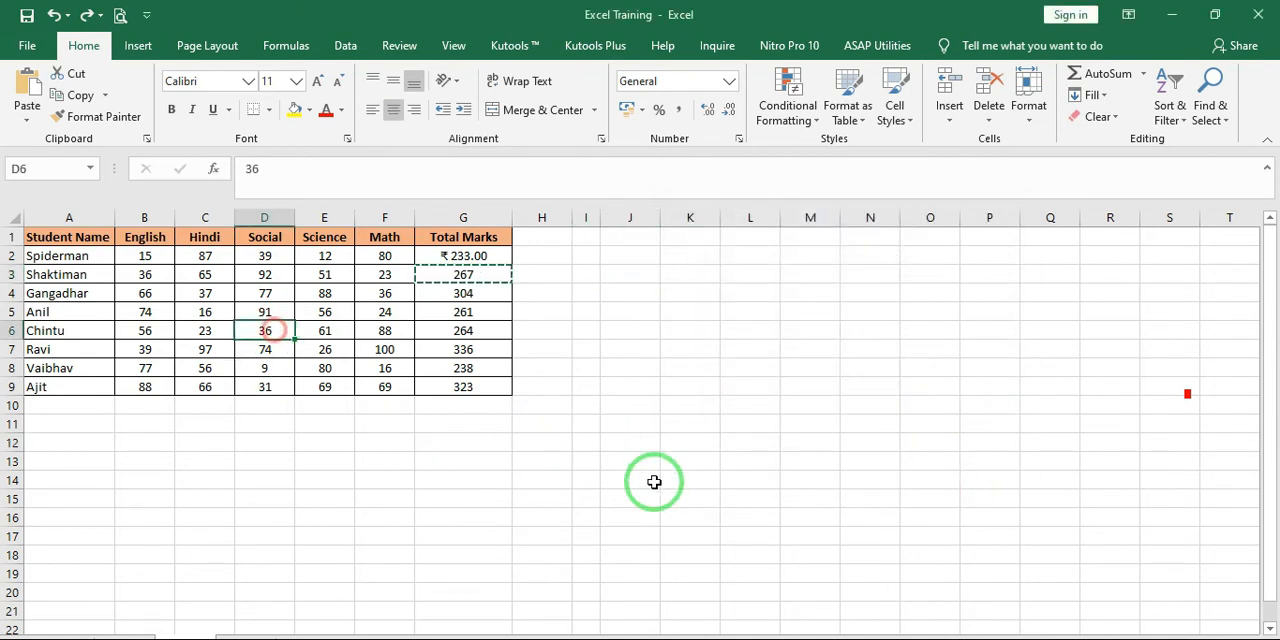
{"action": "key", "text": "Down"}
{"action": "key", "text": "Down"}
{"action": "key", "text": "Down"}
{"action": "key", "text": "Down"}
{"action": "key", "text": "Down"}
{"action": "key", "text": "Down"}
{"action": "key", "text": "Left"}
{"action": "key", "text": "Left"}
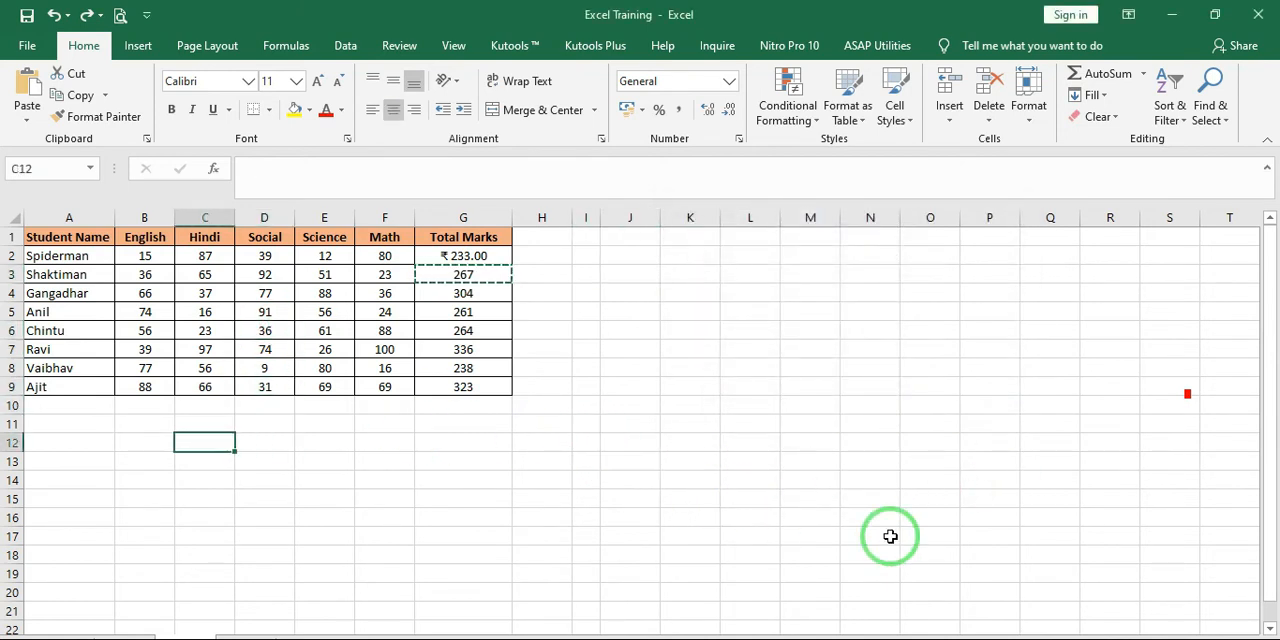
{"action": "type", "text": "1"}
{"action": "key", "text": "Tab"}
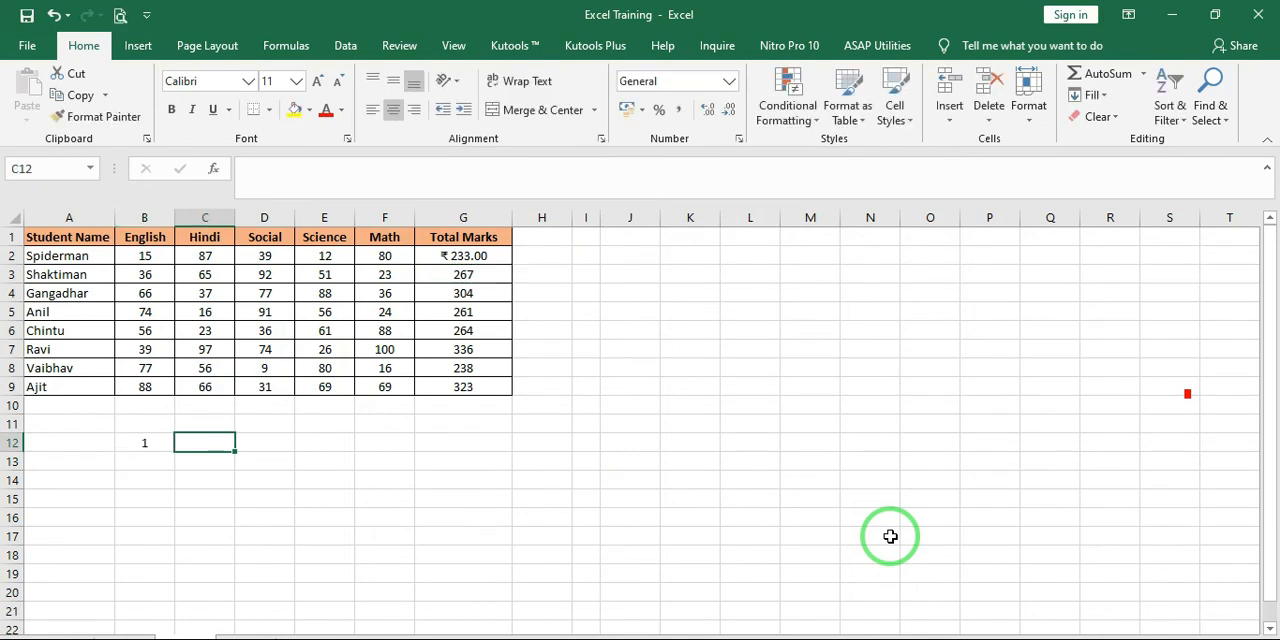
Continue row 12 with 2 in C12, D12 and E12, and 1 in F12
{"action": "type", "text": "2"}
{"action": "key", "text": "Tab"}
{"action": "type", "text": "2"}
{"action": "key", "text": "Tab"}
{"action": "type", "text": "2"}
{"action": "key", "text": "ctrl+Return"}
{"action": "key", "text": "Tab"}
{"action": "type", "text": "2"}
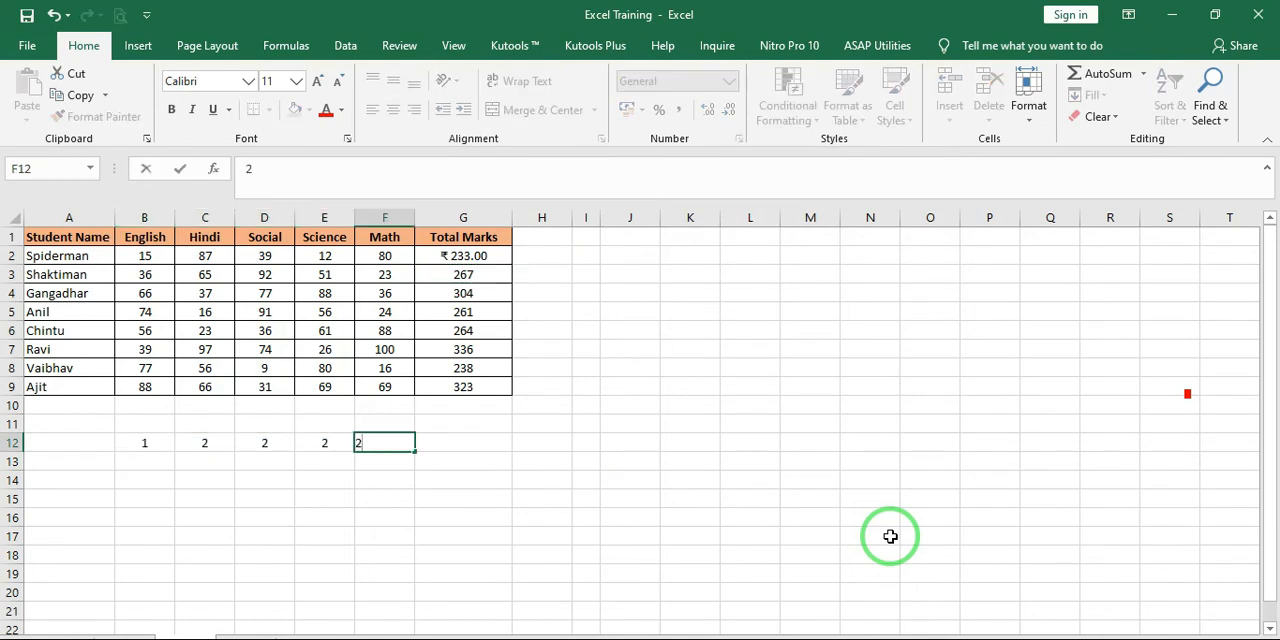
{"action": "key", "text": "ctrl+Return"}
{"action": "type", "text": "1"}
{"action": "key", "text": "Left"}
{"action": "key", "text": "Left"}
{"action": "key", "text": "Left"}
{"action": "key", "text": "Left"}
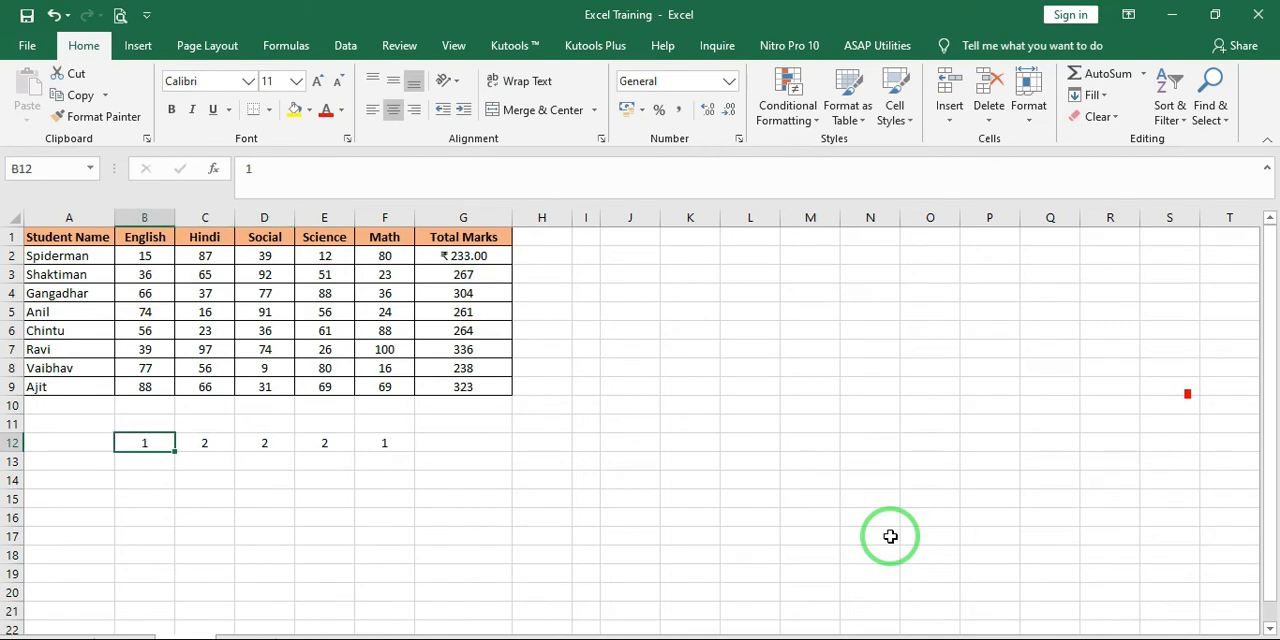
Select the row of numbers in B12:F12 to review it
{"action": "key", "text": "shift+Right"}
{"action": "key", "text": "shift+Right"}
{"action": "key", "text": "shift+Right"}
{"action": "key", "text": "shift+Right"}
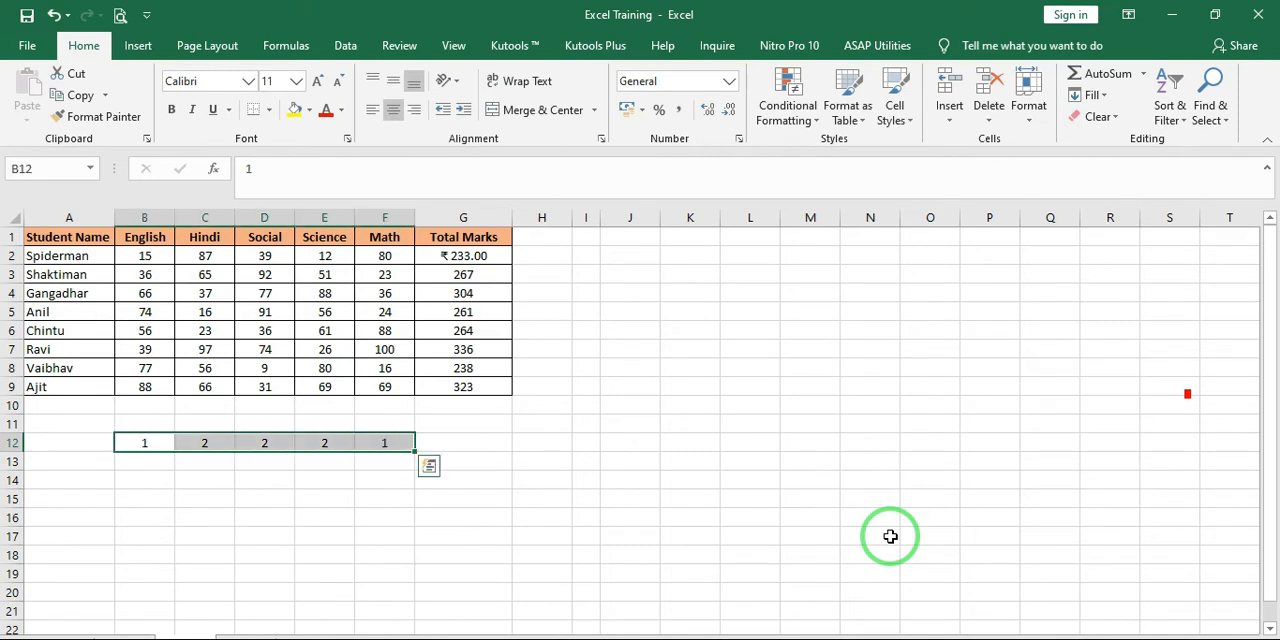
{"action": "key", "text": "Up"}
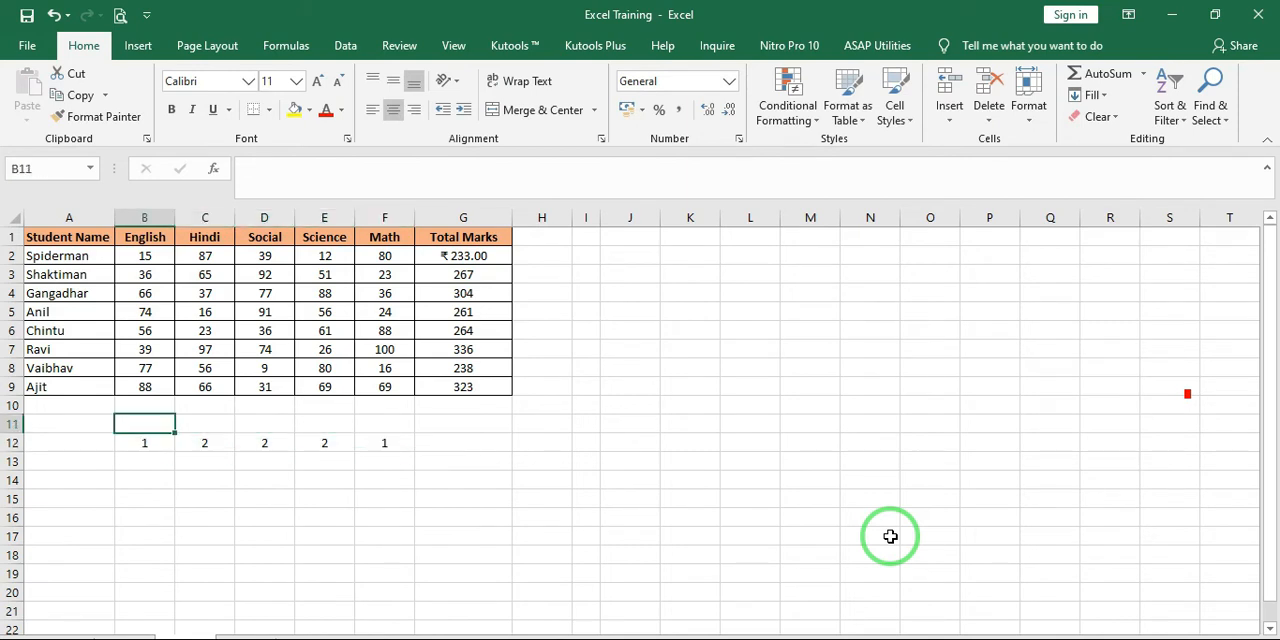
{"action": "key", "text": "Up"}
{"action": "key", "text": "Down"}
{"action": "key", "text": "Down"}
{"action": "key", "text": "shift+Right"}
{"action": "key", "text": "shift+Right"}
{"action": "key", "text": "shift+Right"}
{"action": "key", "text": "shift+Right"}
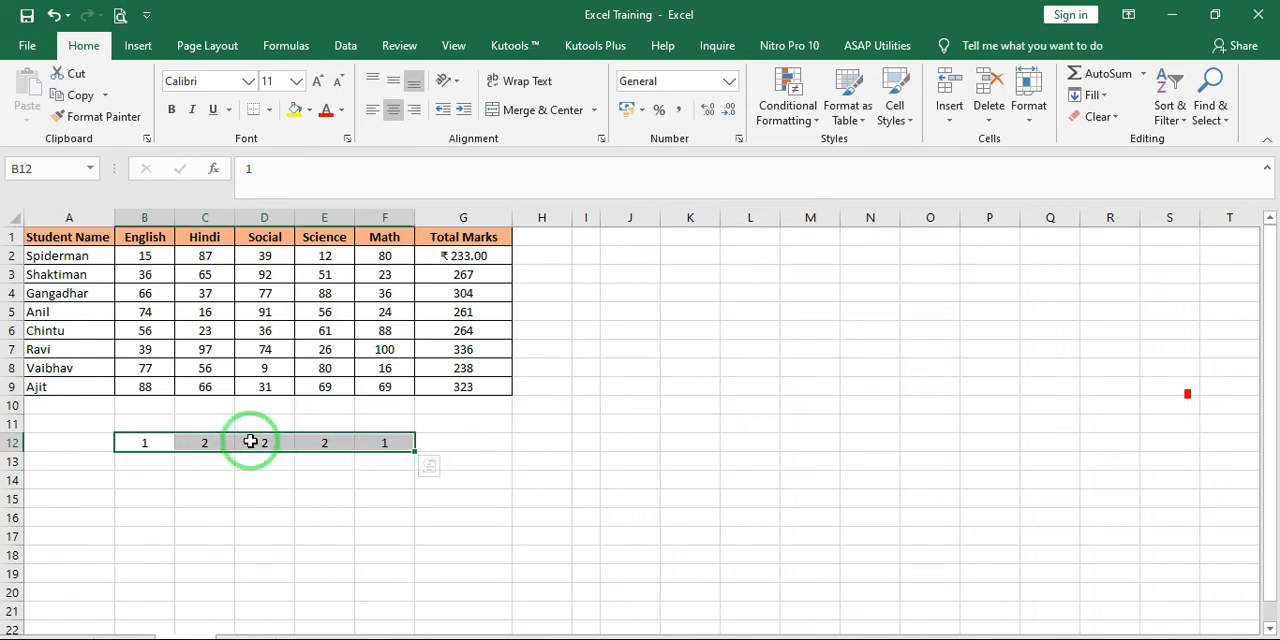
Copy Spiderman's five subject marks from B2:F2 to K5:O5 and select the pasted row
{"action": "left_click", "coordinate": [151, 256]}
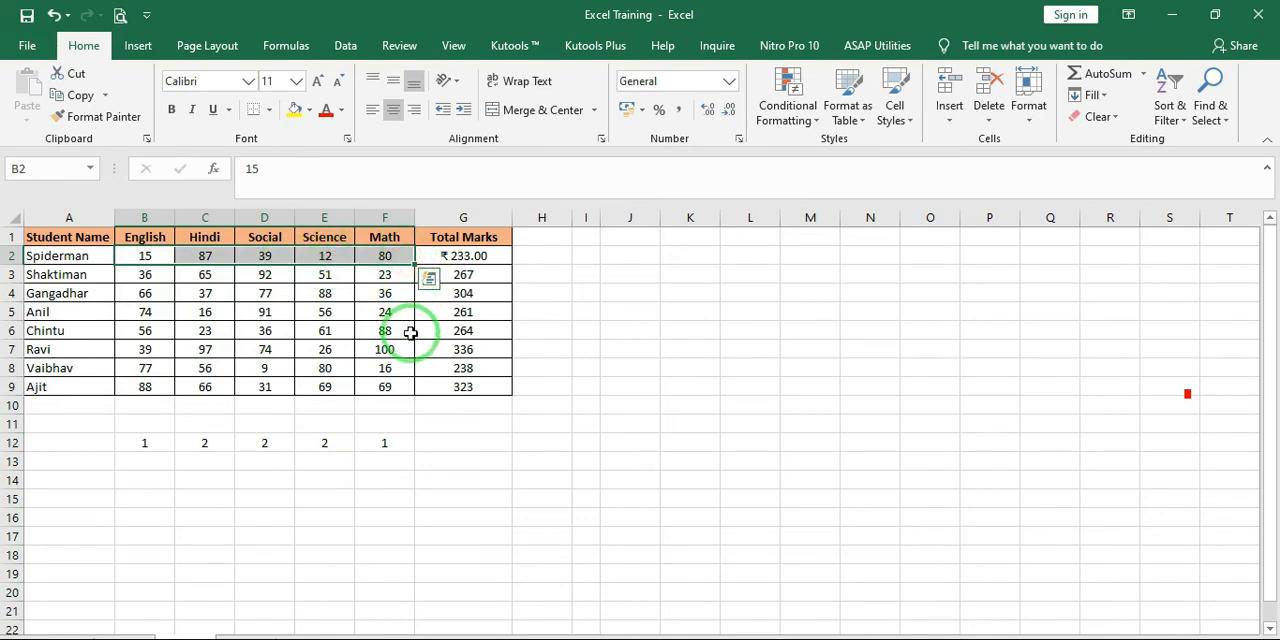
{"action": "key", "text": "ctrl+c"}
{"action": "left_click", "coordinate": [691, 311]}
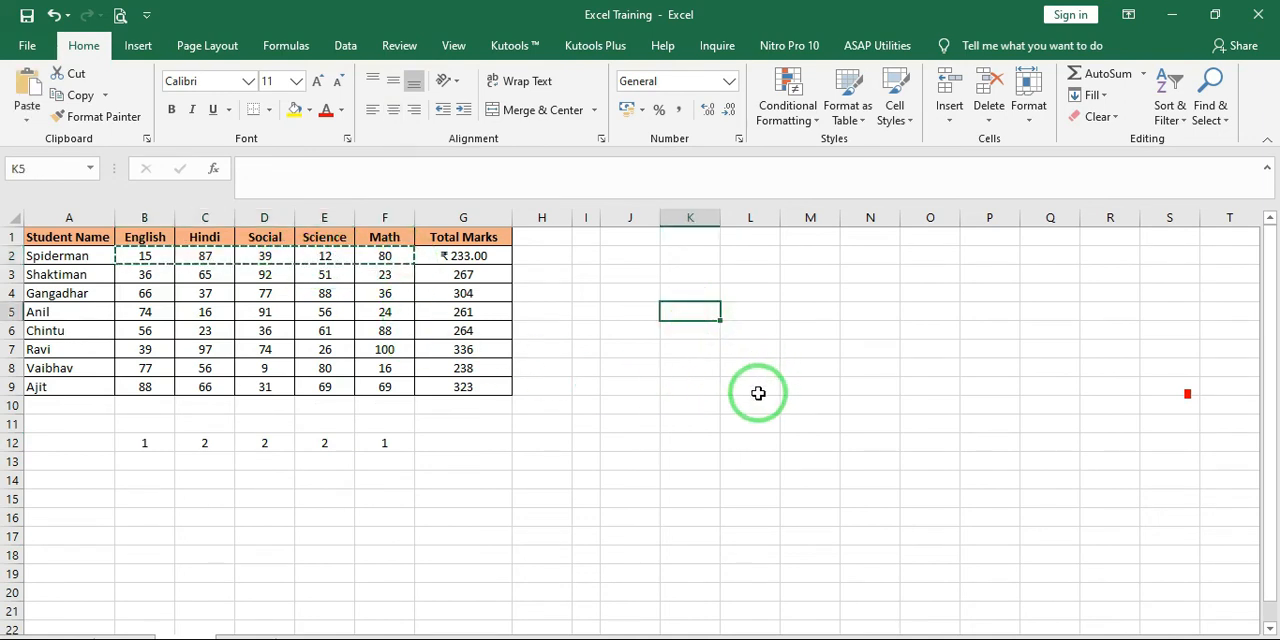
{"action": "key", "text": "ctrl+v"}
{"action": "left_click", "coordinate": [690, 313]}
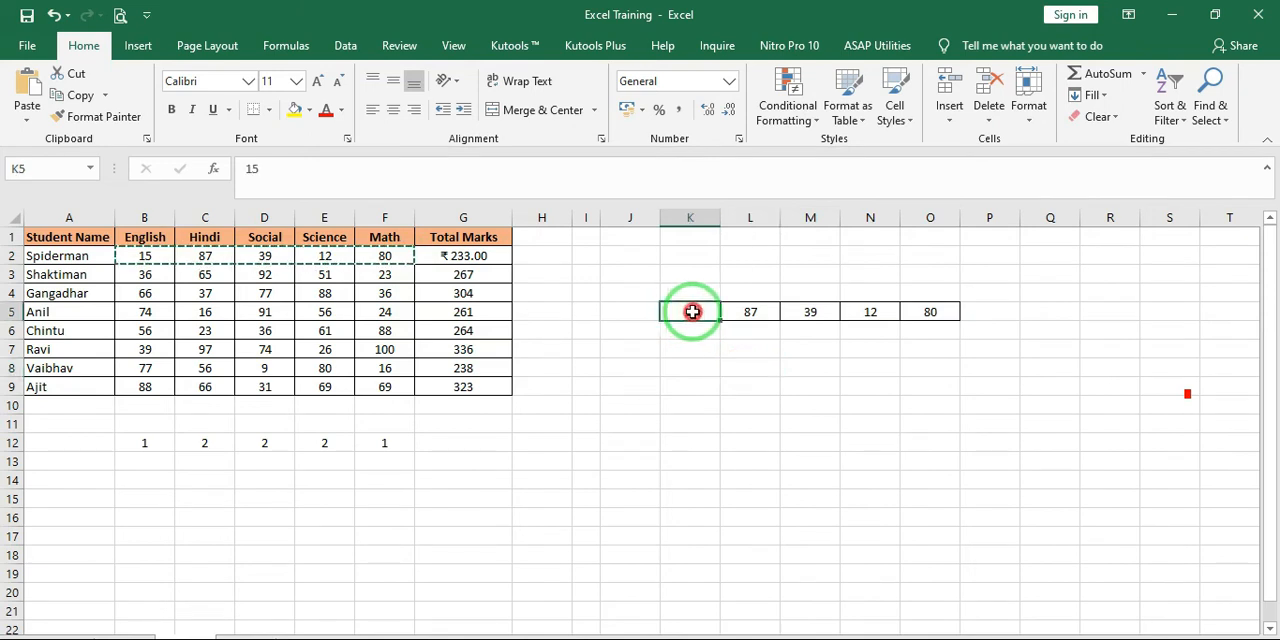
{"action": "left_click_drag", "start_coordinate": [692, 312], "coordinate": [917, 316]}
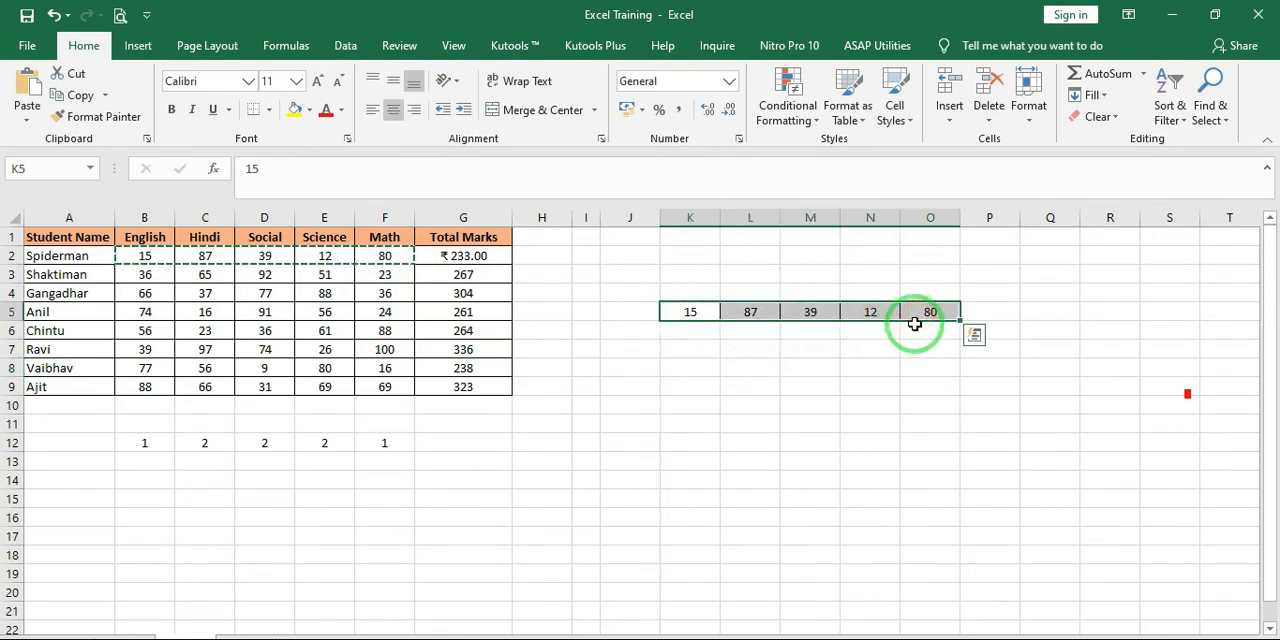
Move the numbers in B12:F12 to K11:O11, below the copied marks
{"action": "left_click", "coordinate": [138, 442]}
{"action": "left_click_drag", "start_coordinate": [138, 442], "coordinate": [376, 447]}
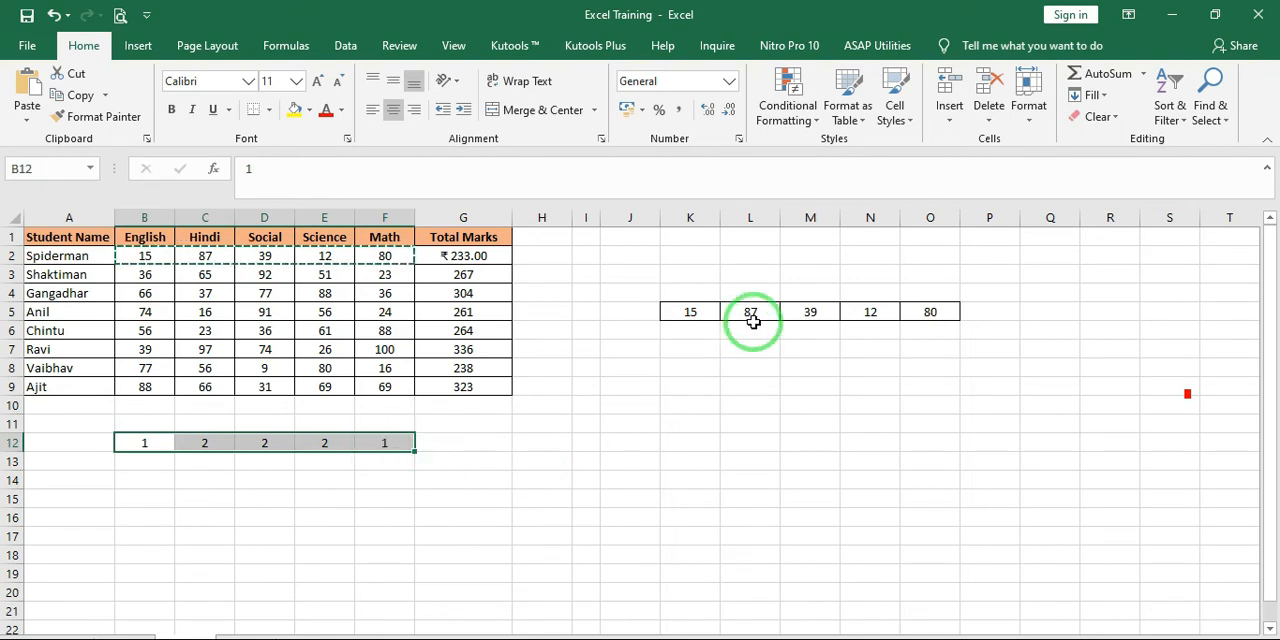
{"action": "left_click", "coordinate": [815, 315]}
{"action": "left_click", "coordinate": [148, 442]}
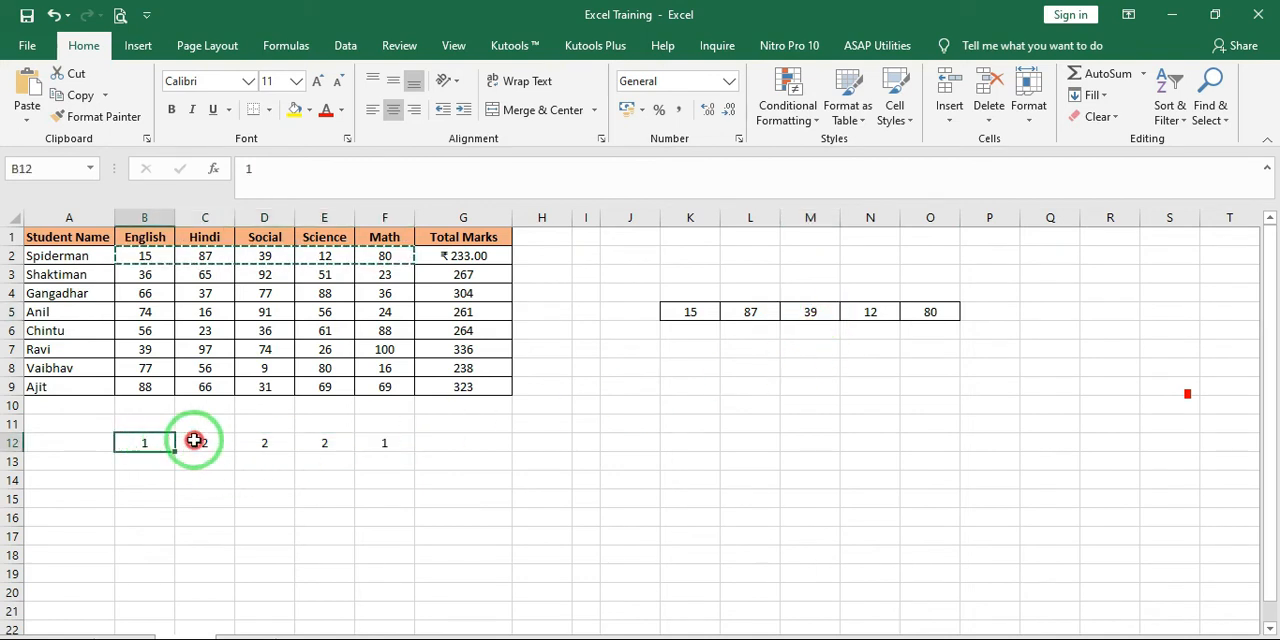
{"action": "left_click_drag", "start_coordinate": [194, 441], "coordinate": [380, 440]}
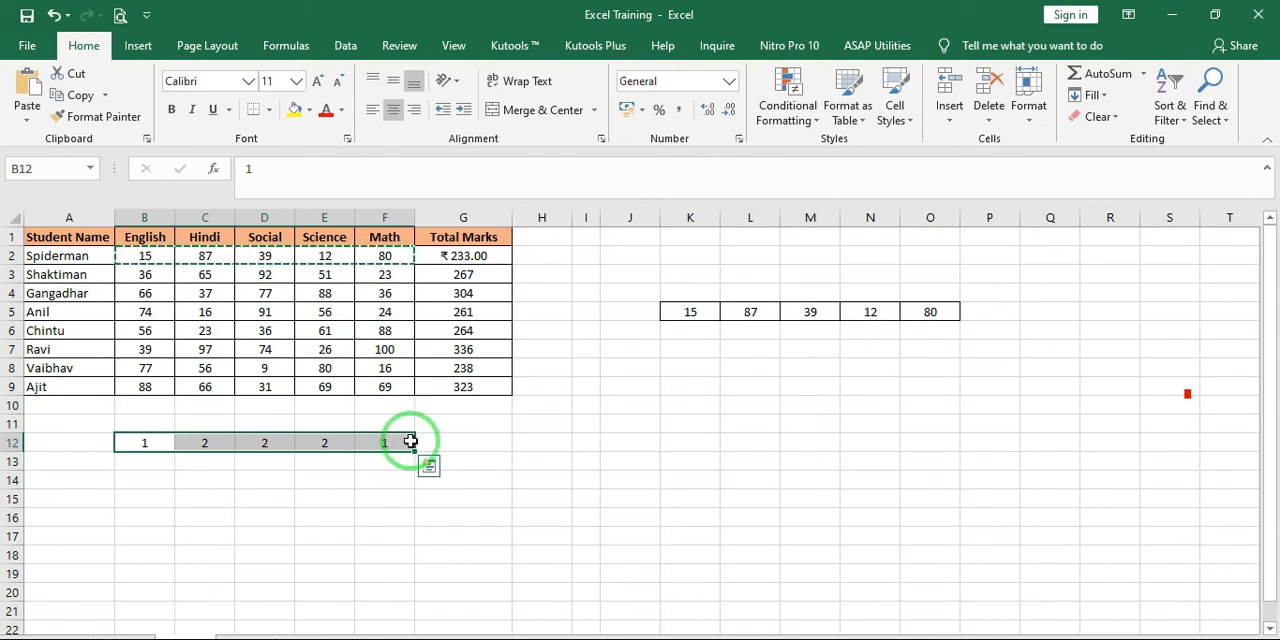
{"action": "left_click_drag", "start_coordinate": [410, 441], "coordinate": [955, 425]}
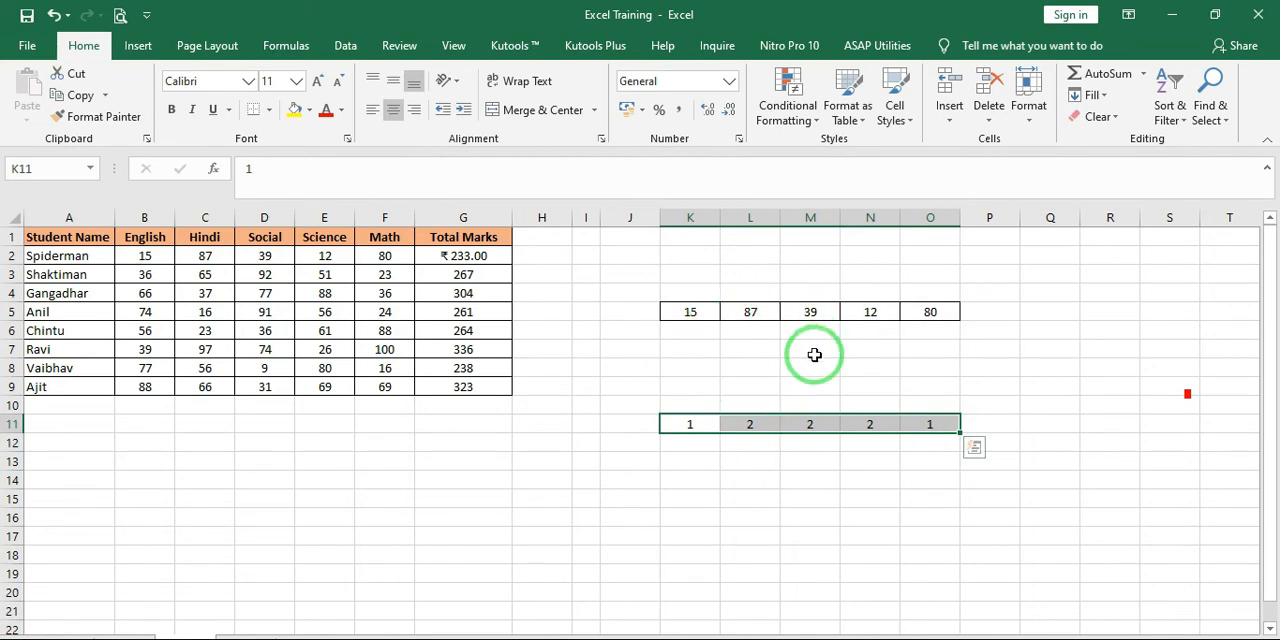
Compare the numbers in K11:O11 with the copied marks in K5:O5
{"action": "left_click", "coordinate": [836, 424]}
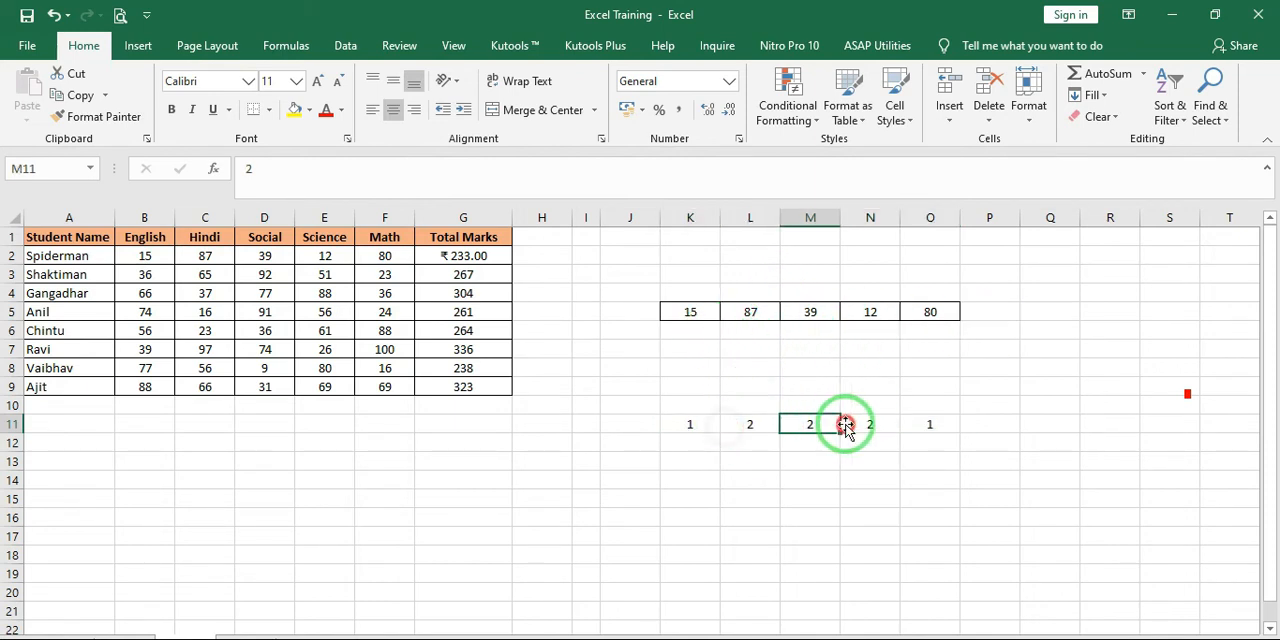
{"action": "left_click", "coordinate": [962, 424]}
{"action": "left_click", "coordinate": [686, 308]}
{"action": "left_click", "coordinate": [940, 308]}
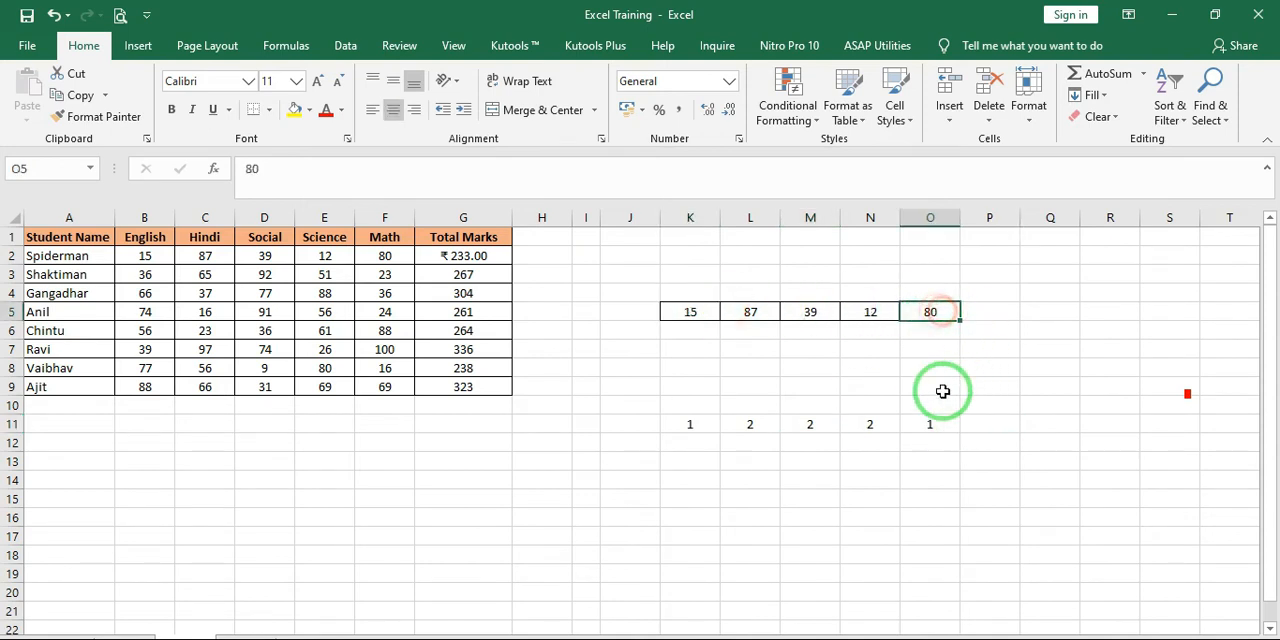
Add the number in K11 to the mark in K5 with the formula =15+K11
{"action": "double_click", "coordinate": [703, 314]}
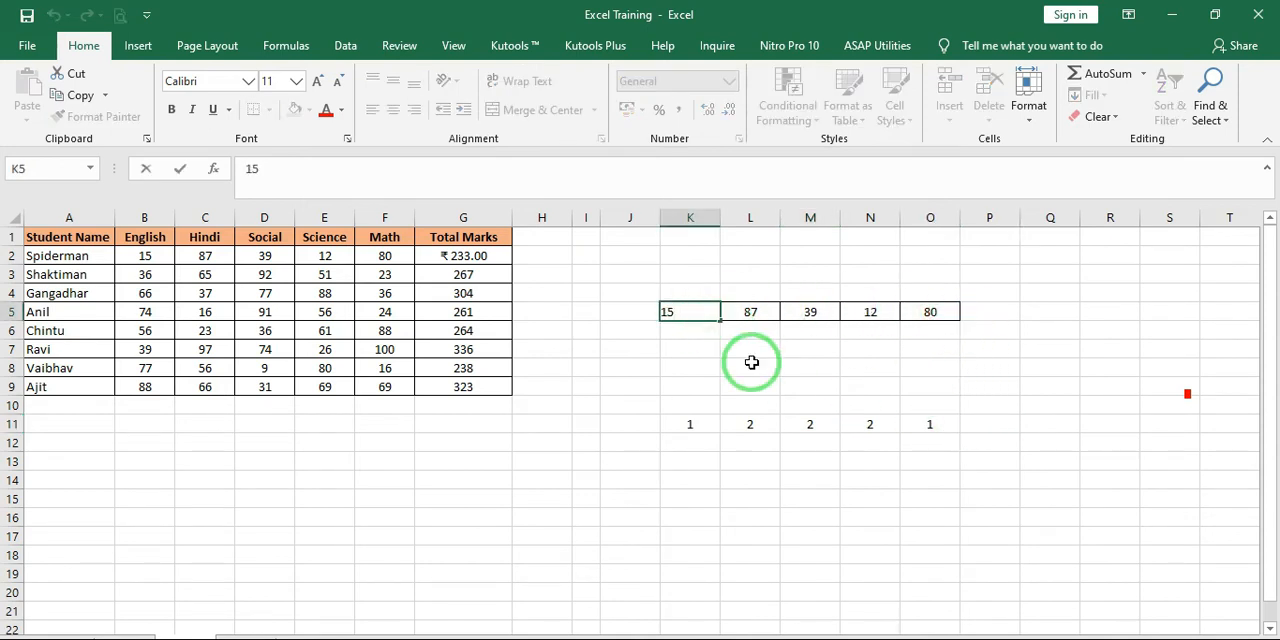
{"action": "key", "text": "Return"}
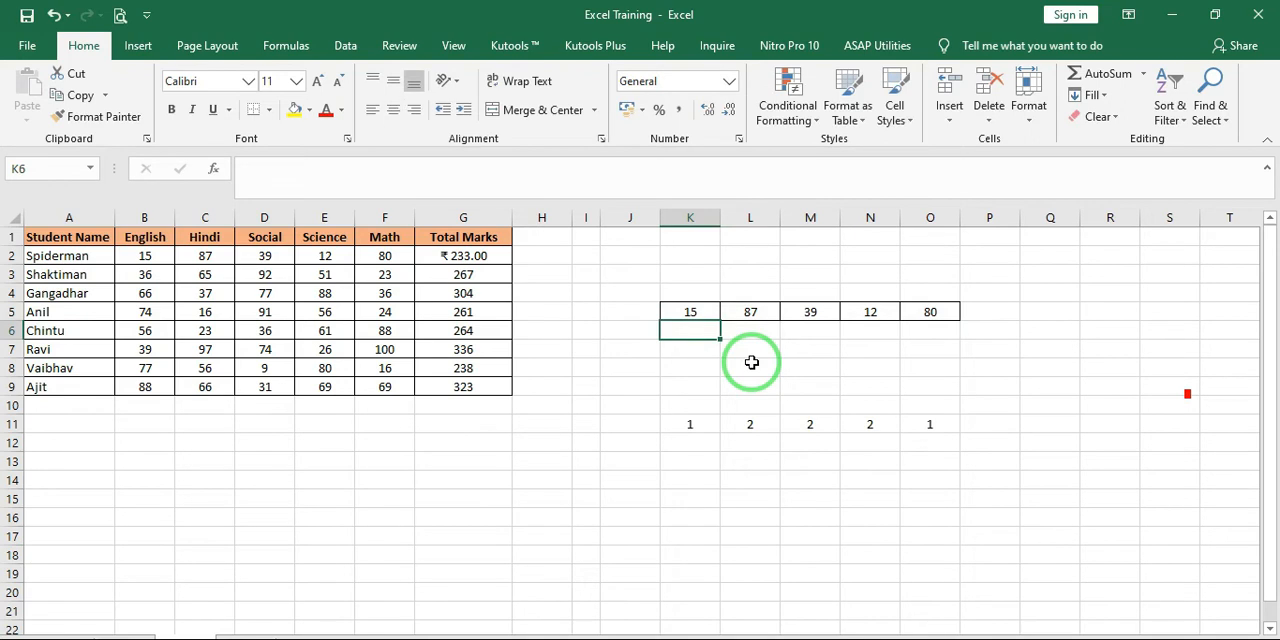
{"action": "key", "text": "Up"}
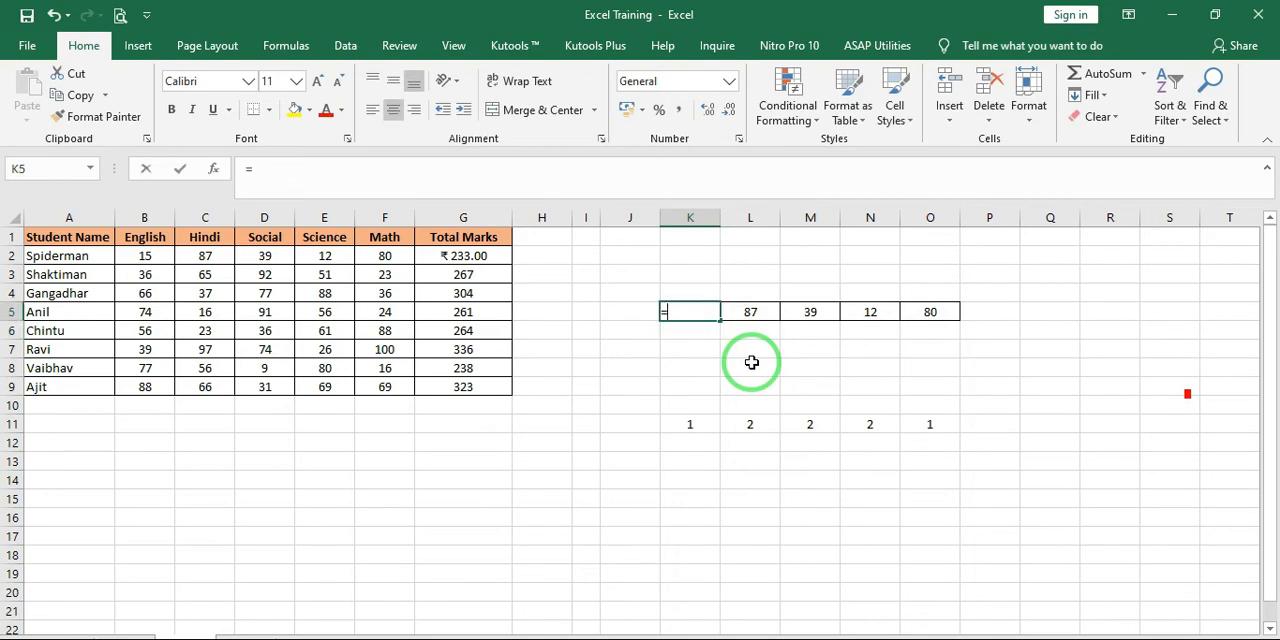
{"action": "type", "text": "="}
{"action": "key", "text": "Left"}
{"action": "key", "text": "Escape"}
{"action": "key", "text": "F2"}
{"action": "key", "text": "Home"}
{"action": "type", "text": "=15"}
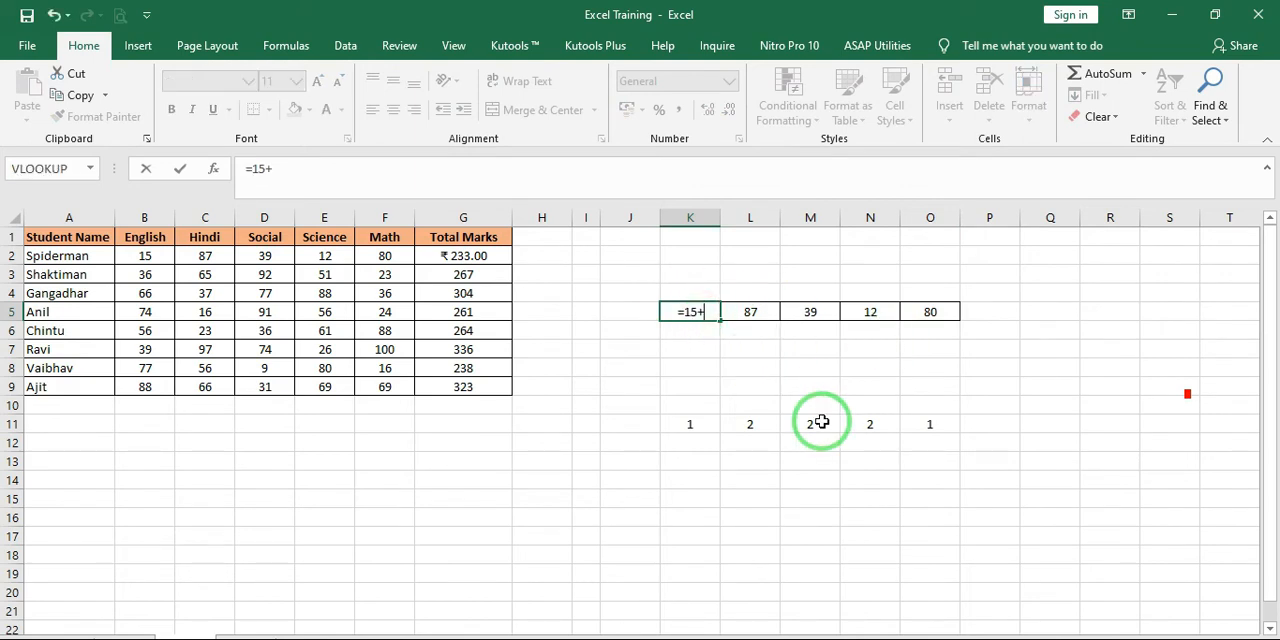
{"action": "type", "text": "+"}
{"action": "left_click", "coordinate": [700, 426]}
{"action": "key", "text": "ctrl+Return"}
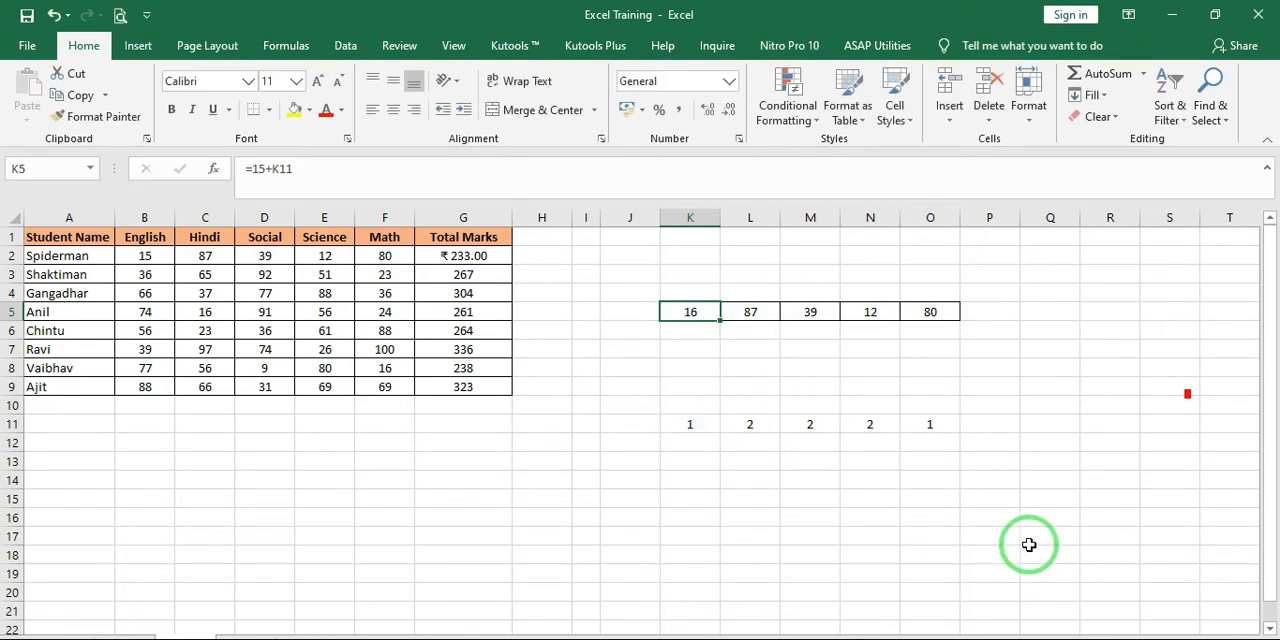
Copy the formula from K5 across L5:O5
{"action": "key", "text": "ctrl+c"}
{"action": "key", "text": "Right"}
{"action": "key", "text": "ctrl+v"}
{"action": "key", "text": "Right"}
{"action": "key", "text": "ctrl+v"}
{"action": "key", "text": "Right"}
{"action": "key", "text": "ctrl+v"}
{"action": "key", "text": "Right"}
{"action": "key", "text": "ctrl+v"}
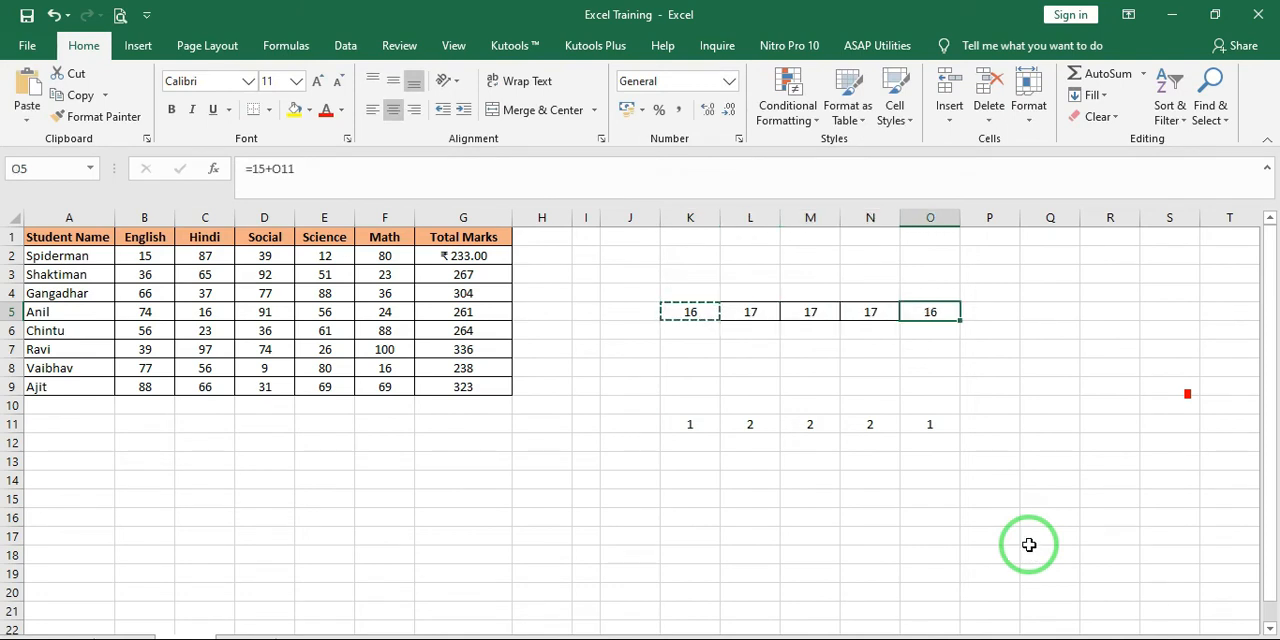
Undo the formulas pasted into L5:O5 and the formula in K5
{"action": "key", "text": "ctrl+z"}
{"action": "key", "text": "ctrl+z"}
{"action": "key", "text": "ctrl+z"}
{"action": "key", "text": "ctrl+z"}
{"action": "key", "text": "ctrl+z"}
{"action": "key", "text": "Down"}
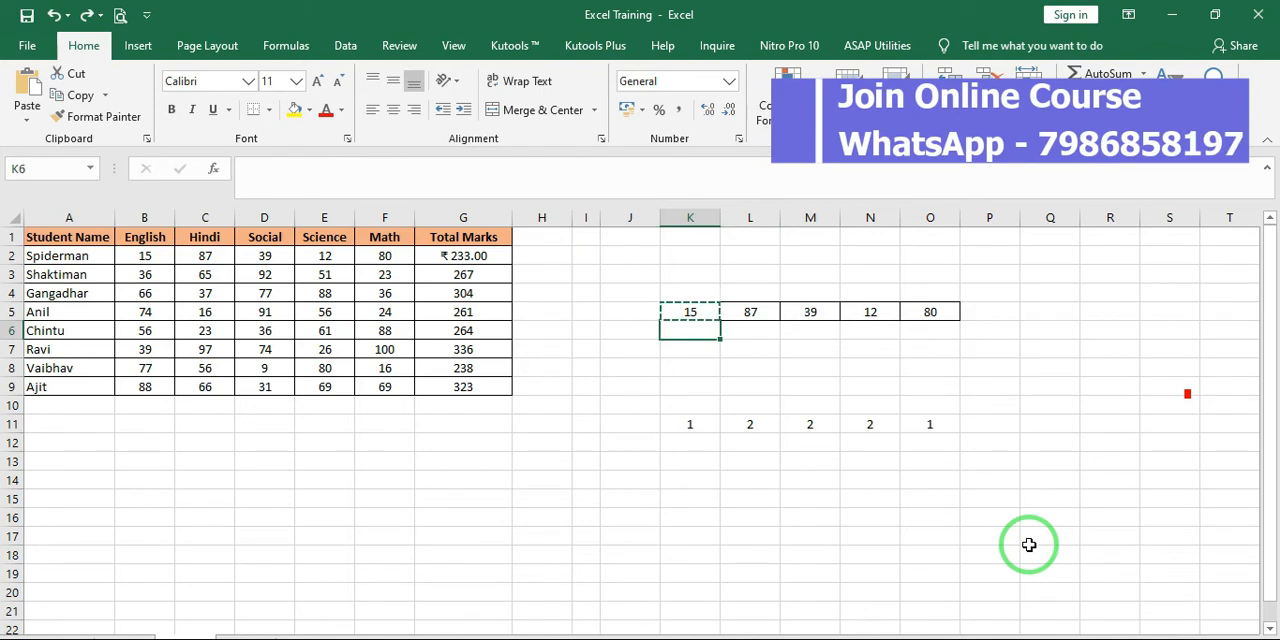
Copy the numbers in K11:O11 and open the Paste Special dialog for the marks in K5:O5
{"action": "left_click_drag", "start_coordinate": [692, 426], "coordinate": [929, 427]}
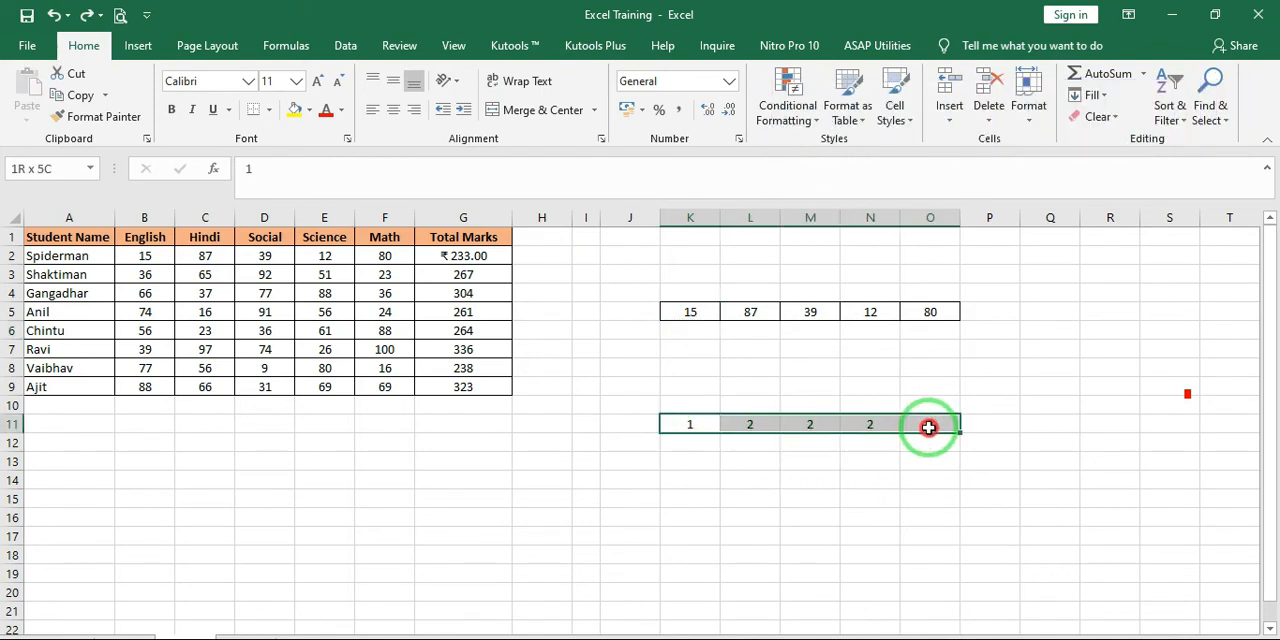
{"action": "left_click", "coordinate": [90, 94]}
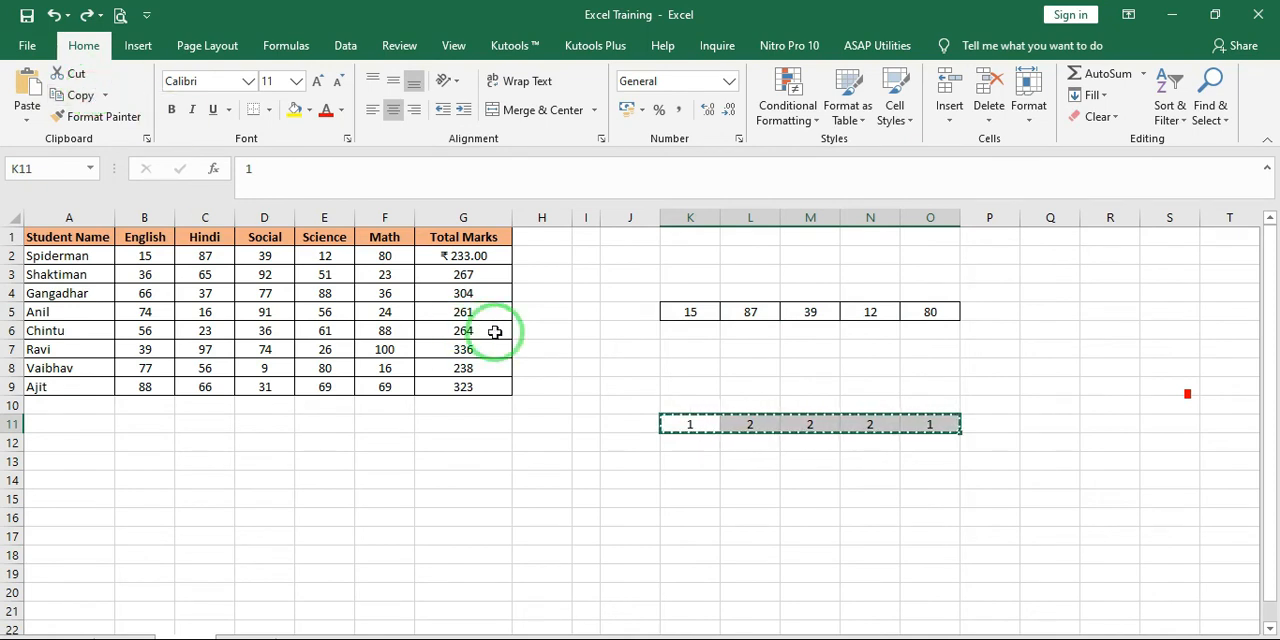
{"action": "left_click_drag", "start_coordinate": [695, 314], "coordinate": [923, 313]}
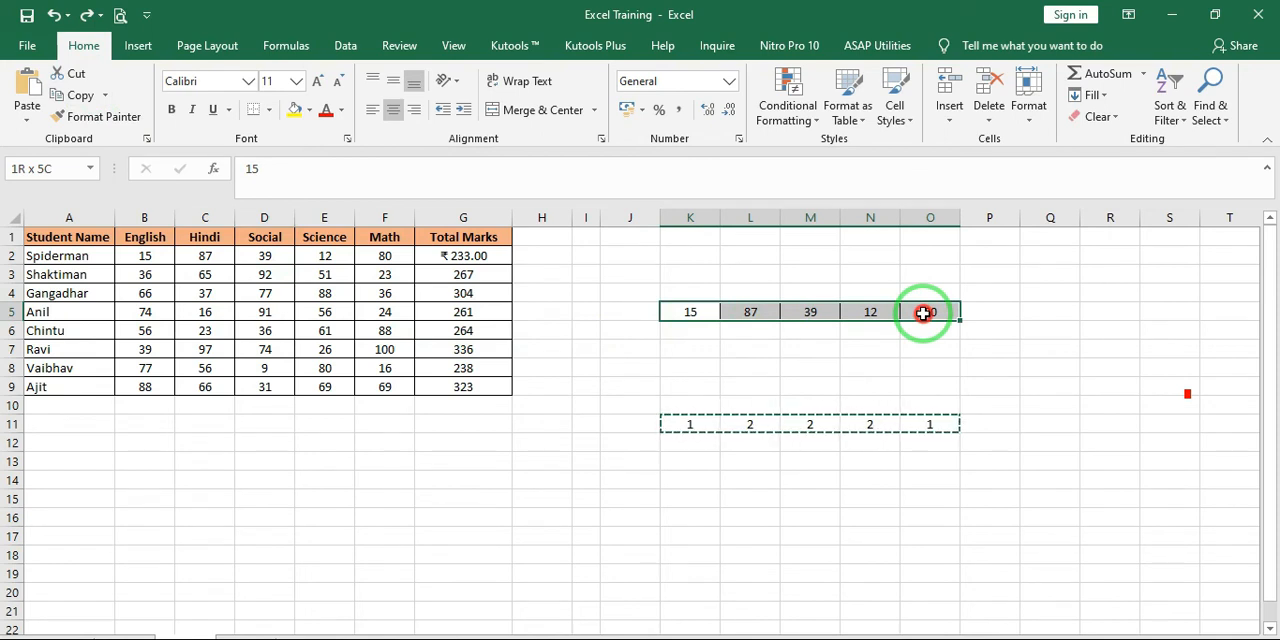
{"action": "left_click_drag", "start_coordinate": [923, 313], "coordinate": [923, 313]}
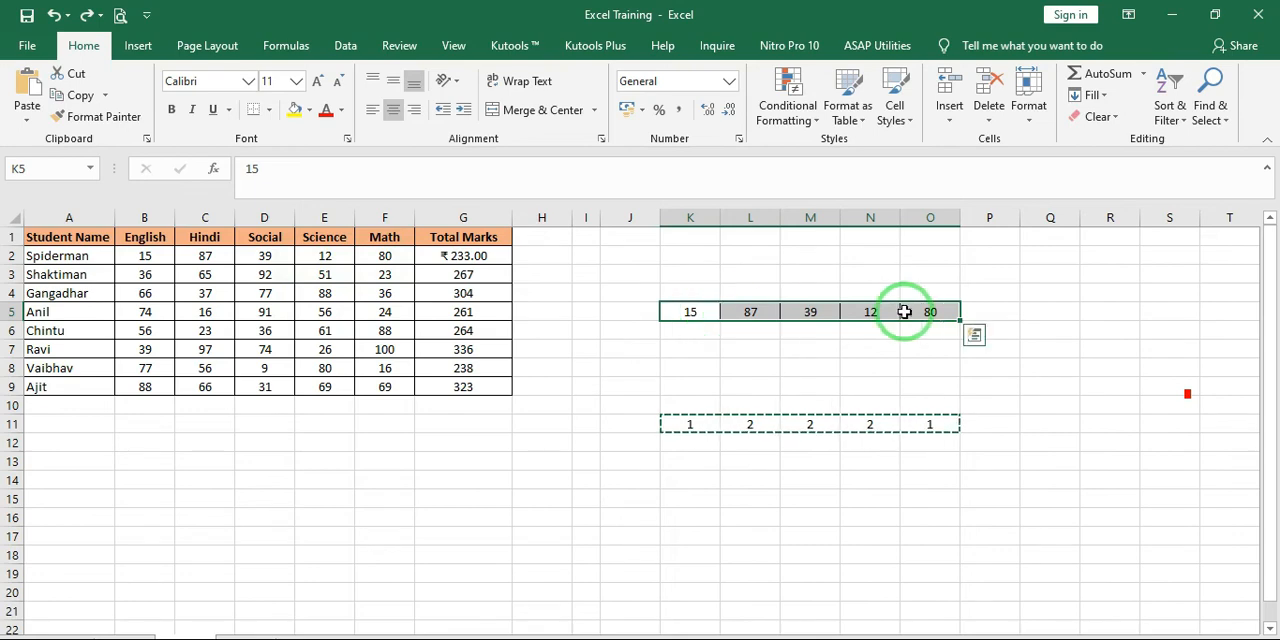
{"action": "left_click", "coordinate": [27, 120]}
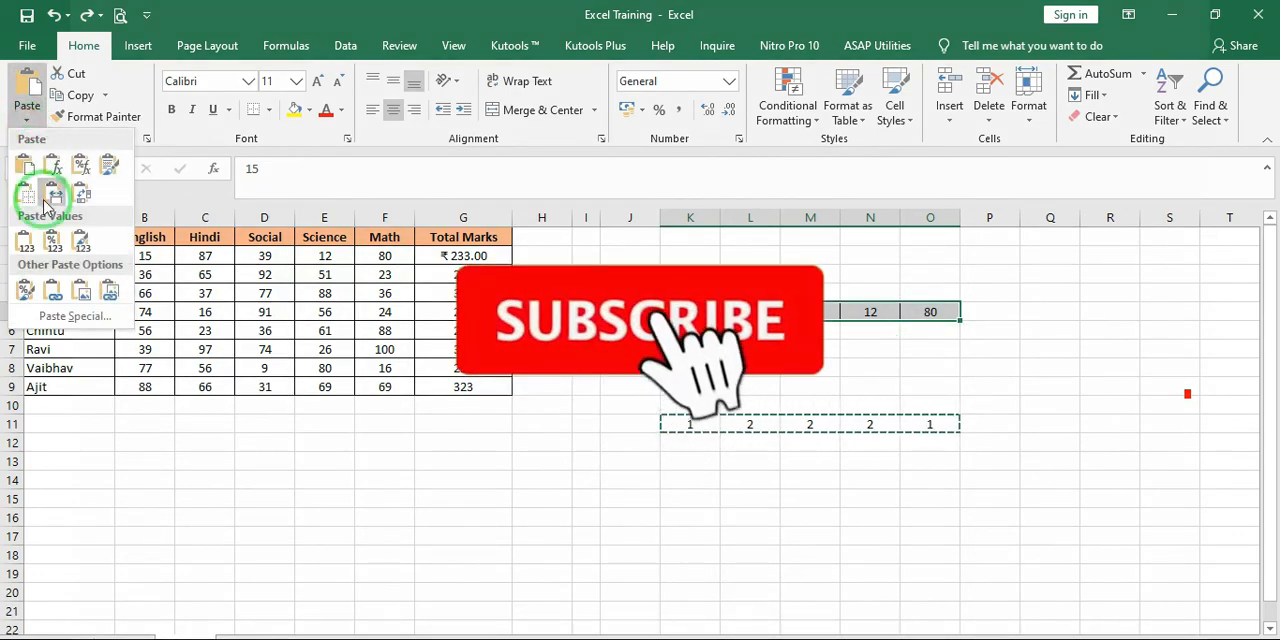
{"action": "left_click", "coordinate": [55, 318]}
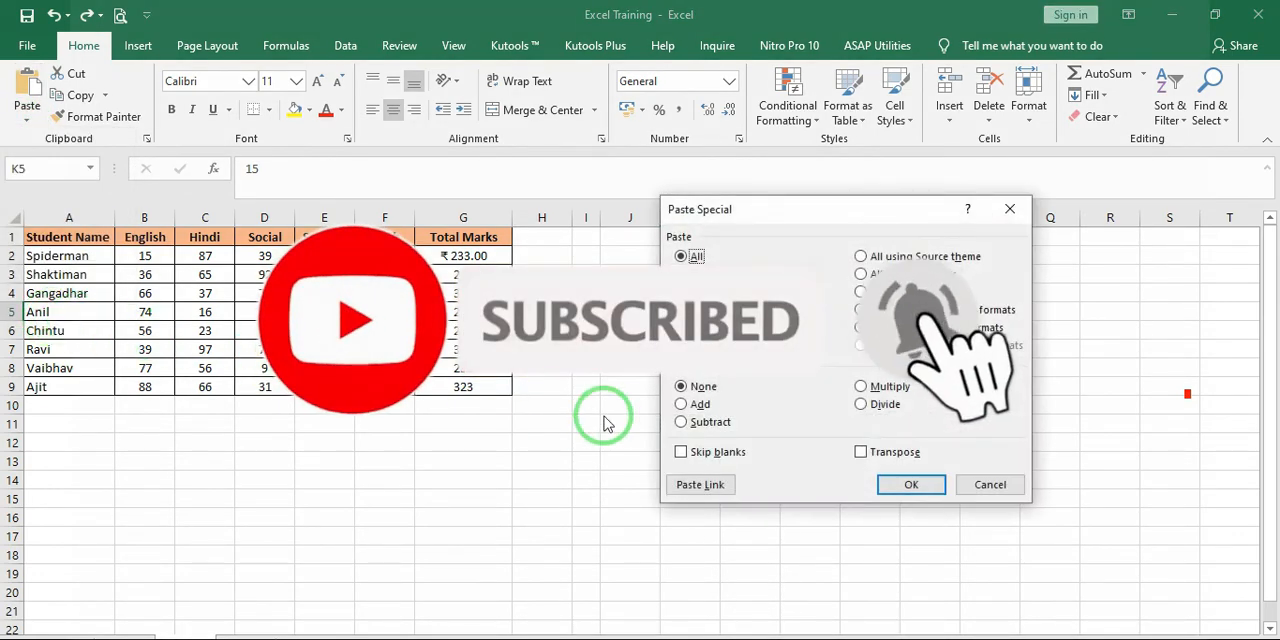
Paste the copied numbers onto the marks in K5:O5 using the Add operation
{"action": "left_click", "coordinate": [682, 404]}
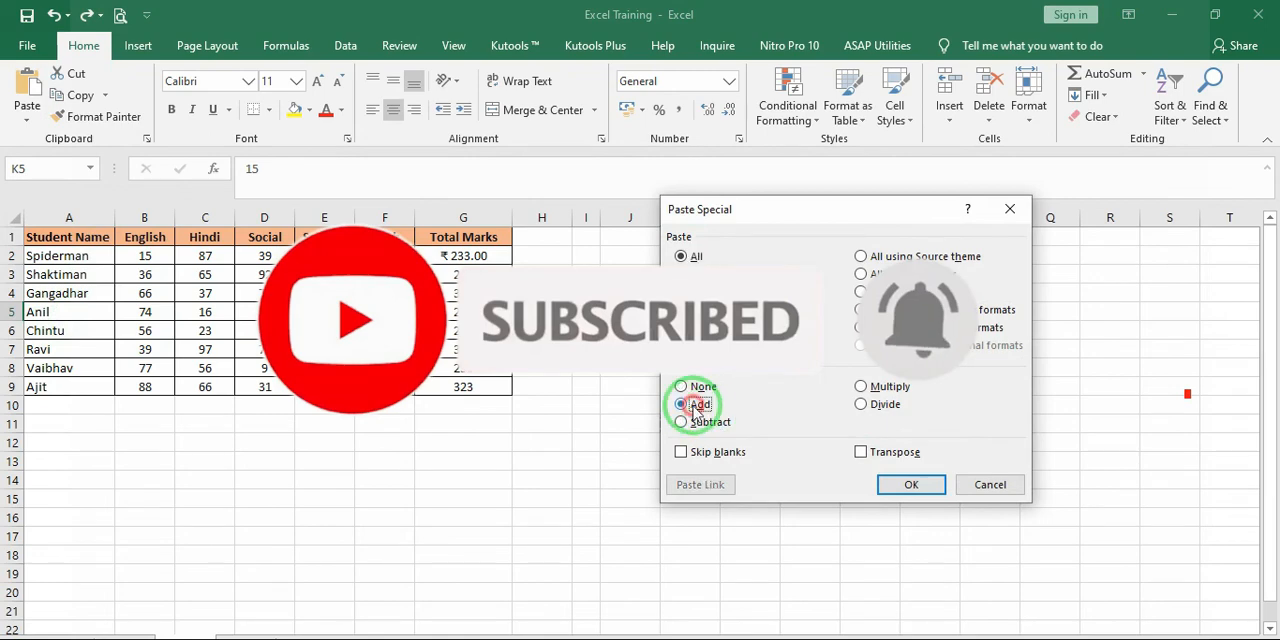
{"action": "left_click_drag", "start_coordinate": [806, 211], "coordinate": [398, 240]}
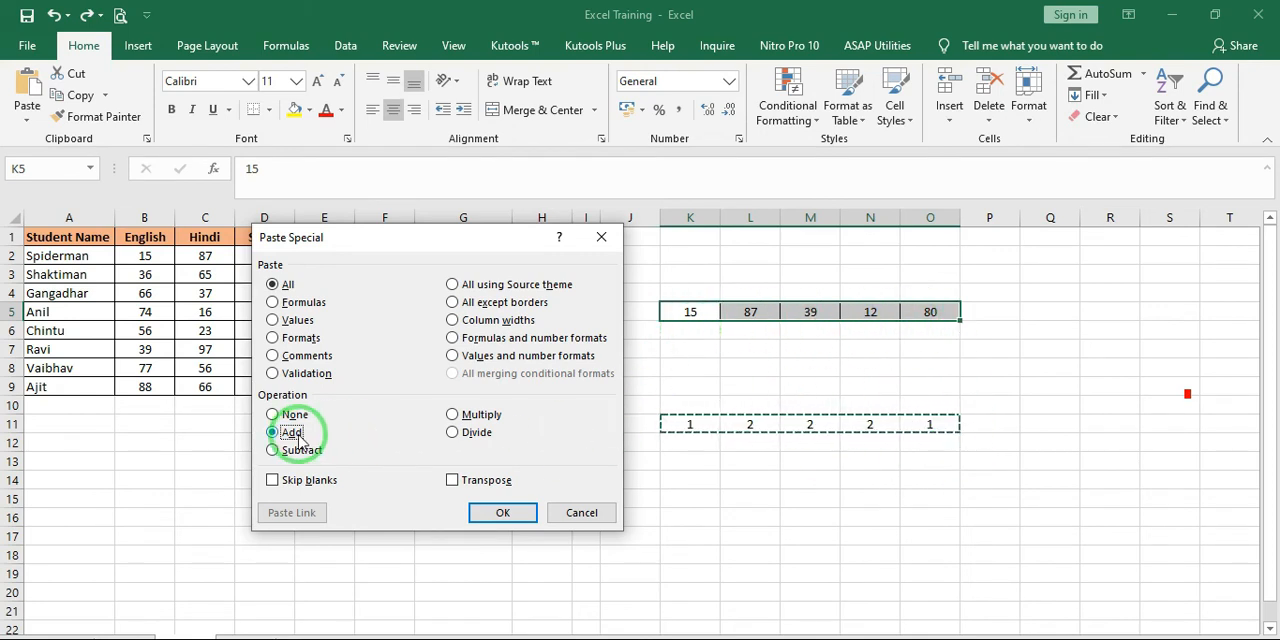
{"action": "left_click", "coordinate": [484, 515]}
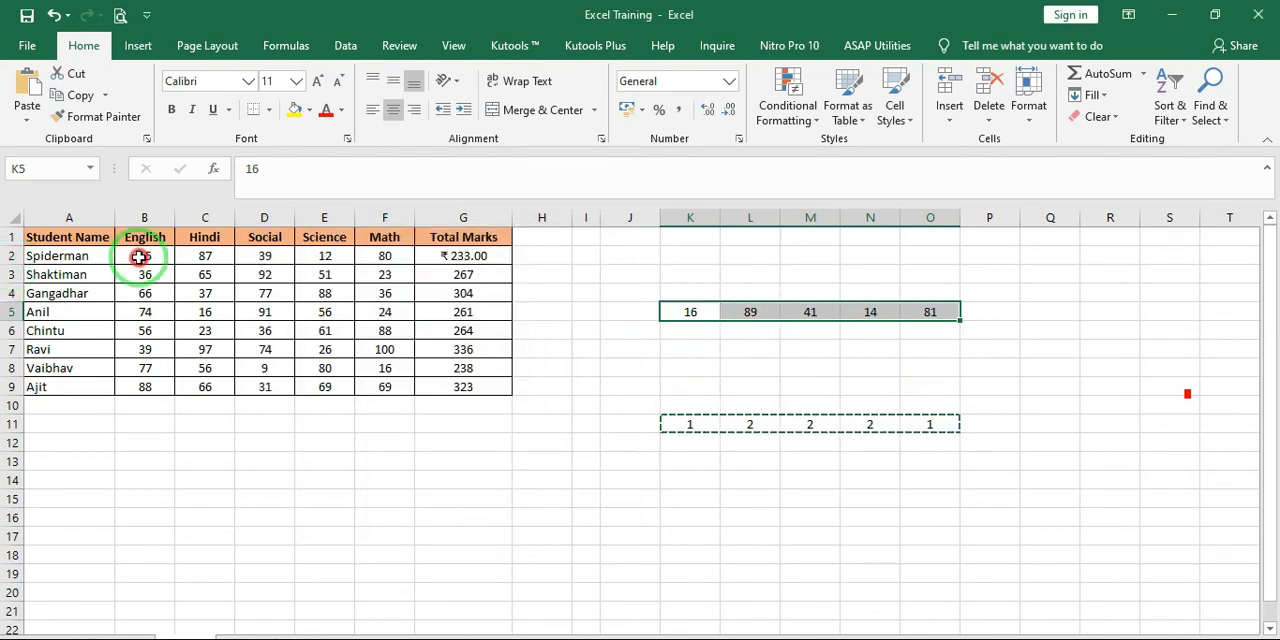
Copy the first student's marks in B2:F2 to K4:O4, directly above the added marks
{"action": "left_click_drag", "start_coordinate": [140, 256], "coordinate": [346, 261]}
{"action": "key", "text": "ctrl+c"}
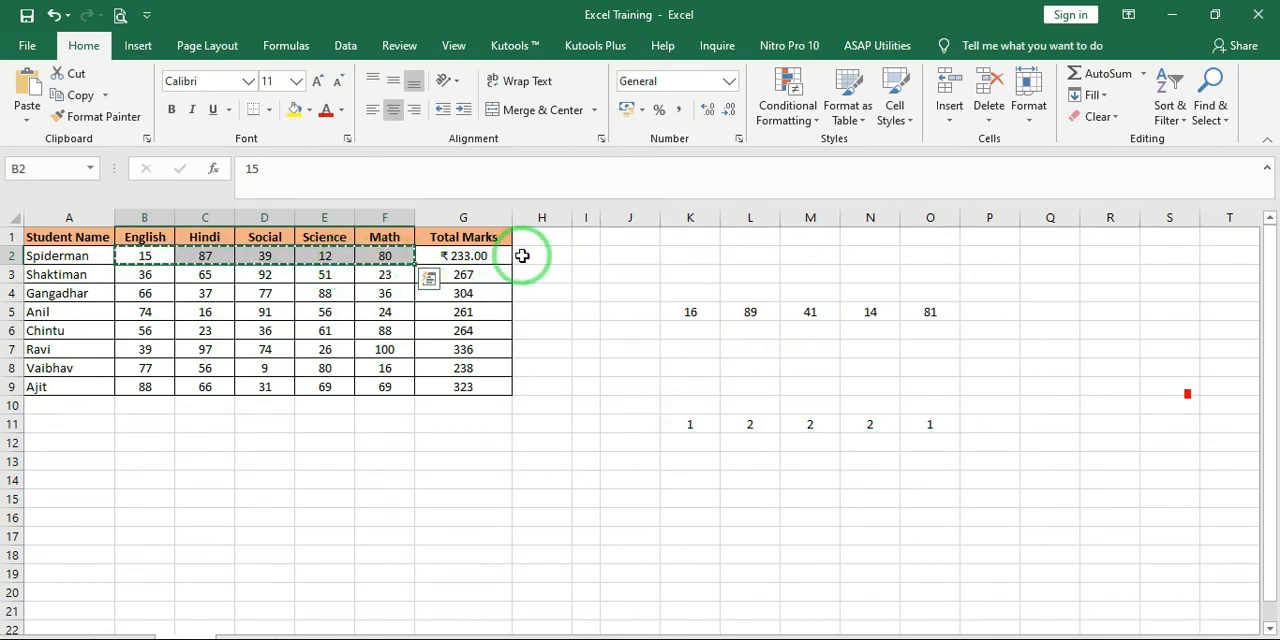
{"action": "left_click", "coordinate": [689, 292]}
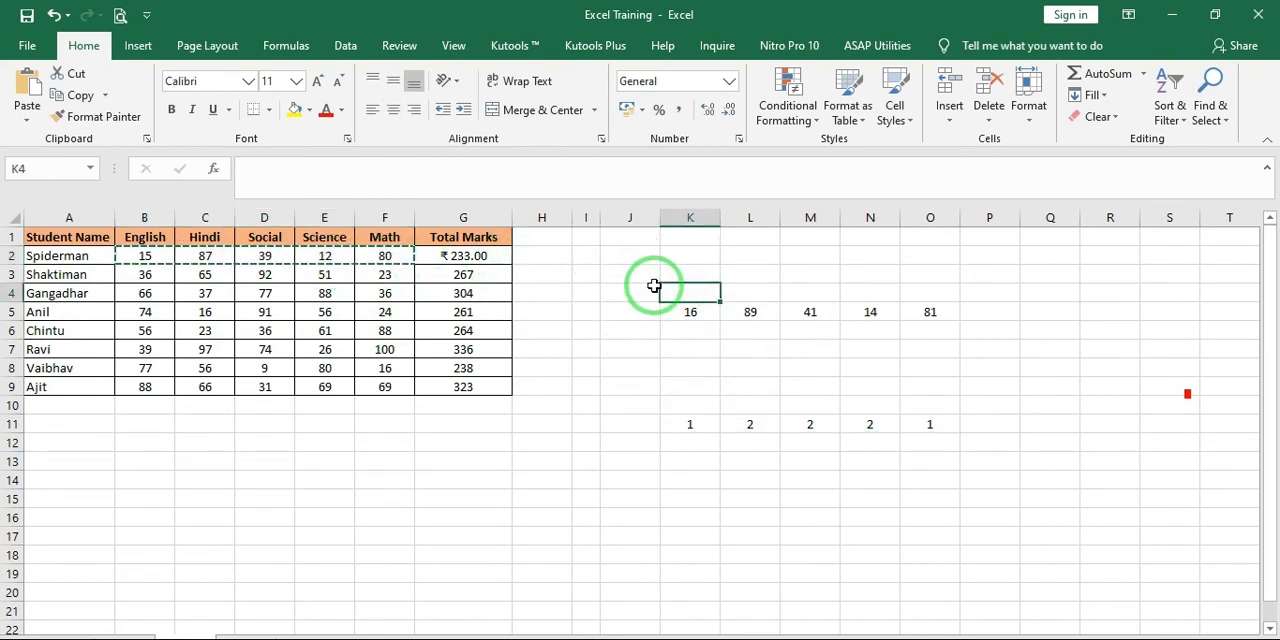
{"action": "key", "text": "ctrl+v"}
Compare the original marks in K4:O4 with the added marks in K5:O5, cell by cell
{"action": "left_click", "coordinate": [690, 292]}
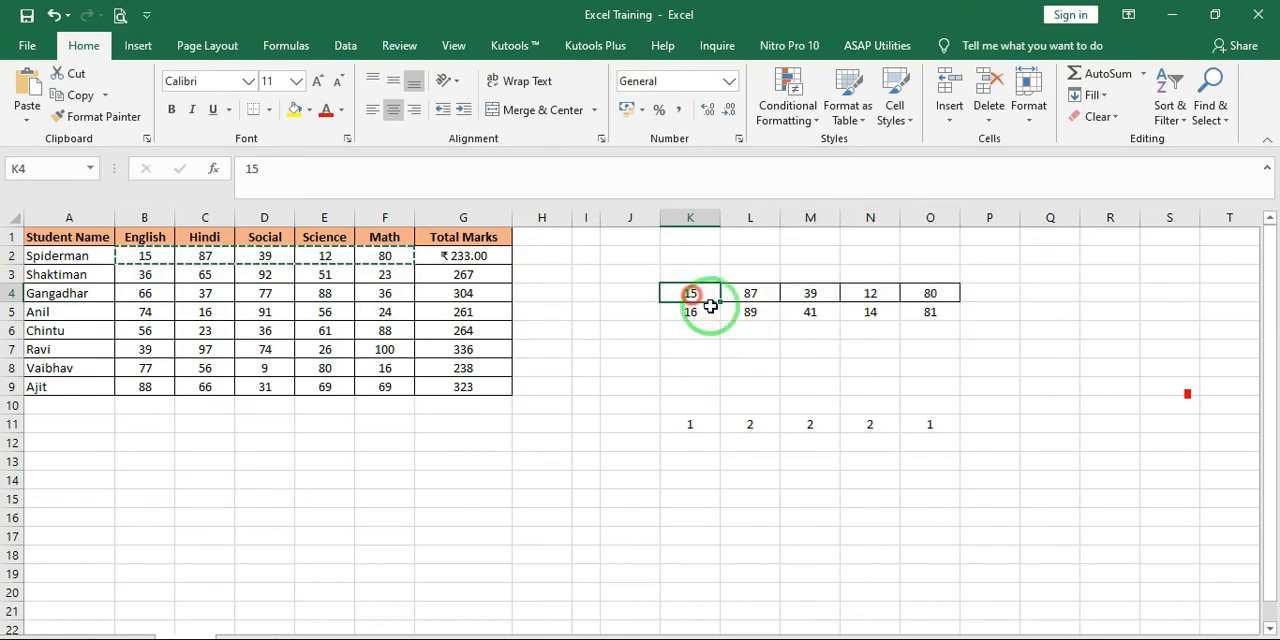
{"action": "key", "text": "Right"}
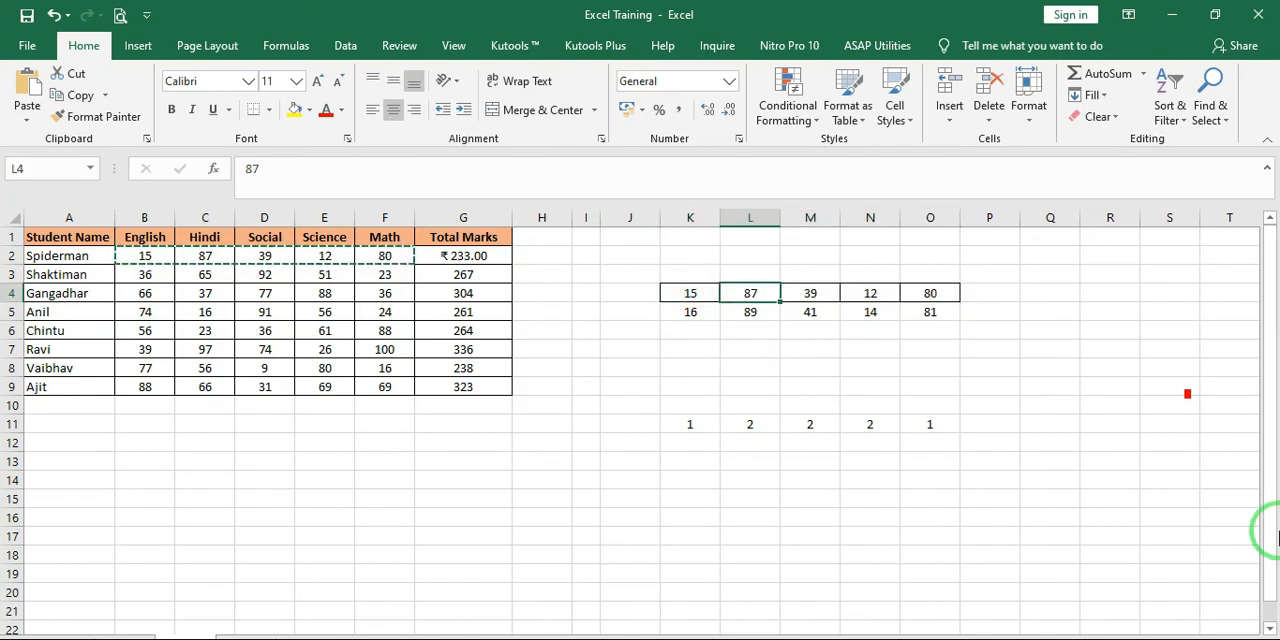
{"action": "key", "text": "Right"}
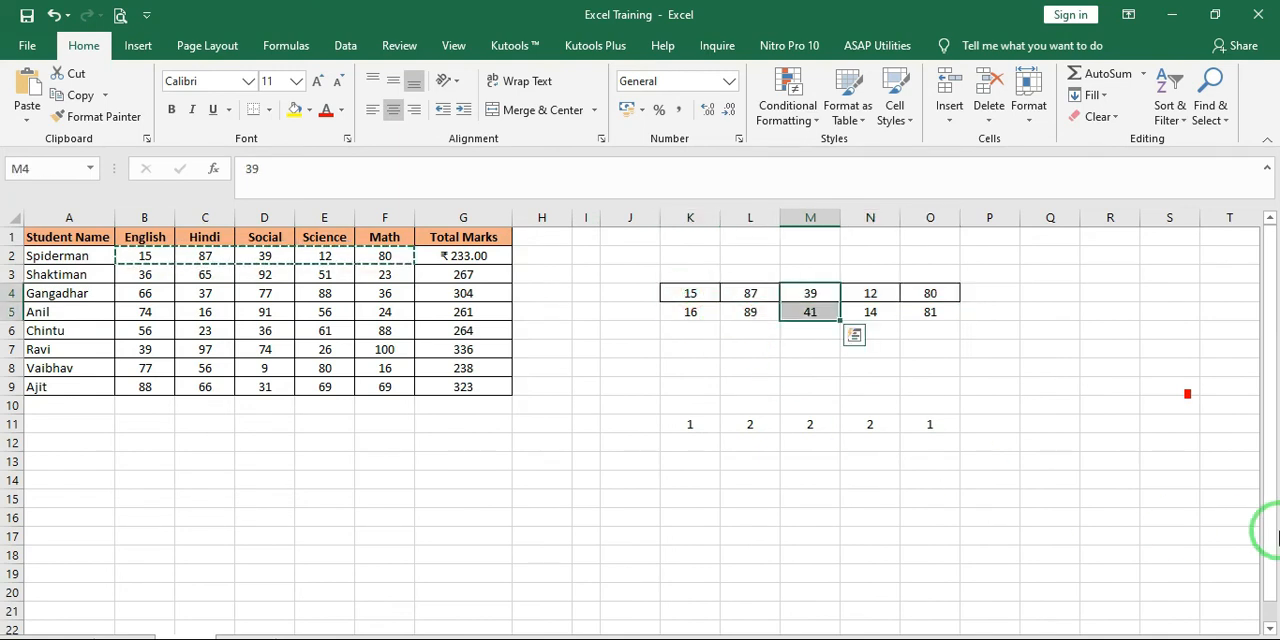
{"action": "key", "text": "Right"}
{"action": "key", "text": "Right"}
{"action": "key", "text": "shift+Down"}
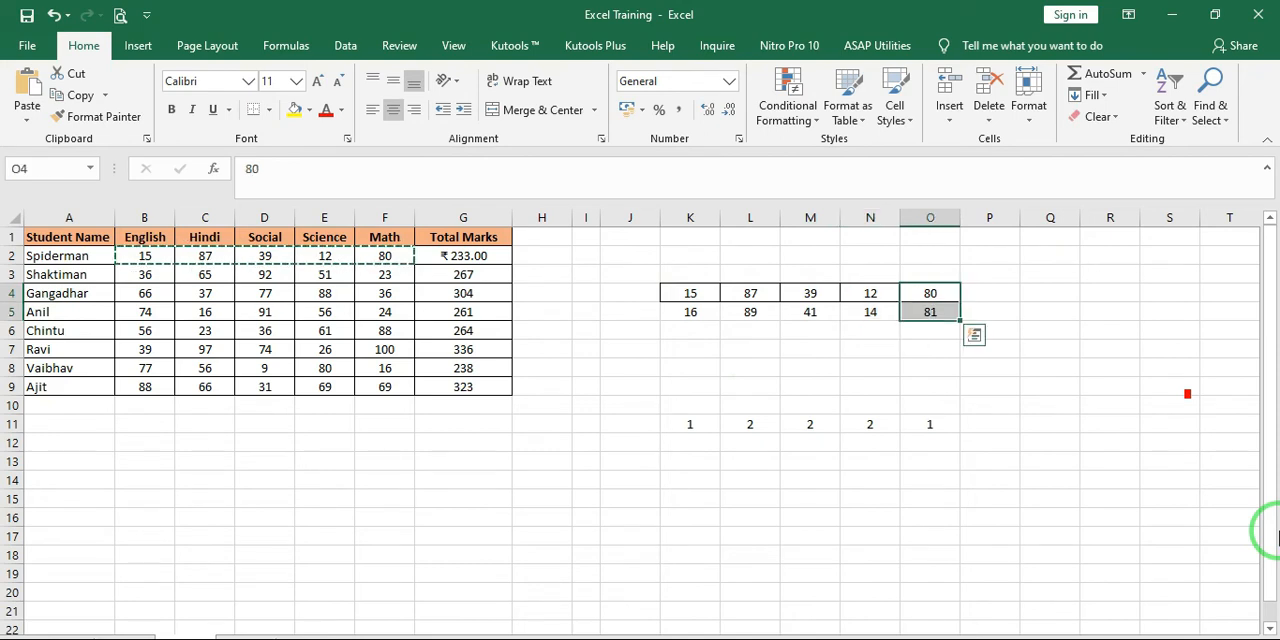
{"action": "key", "text": "Left"}
{"action": "key", "text": "Left"}
{"action": "key", "text": "Left"}
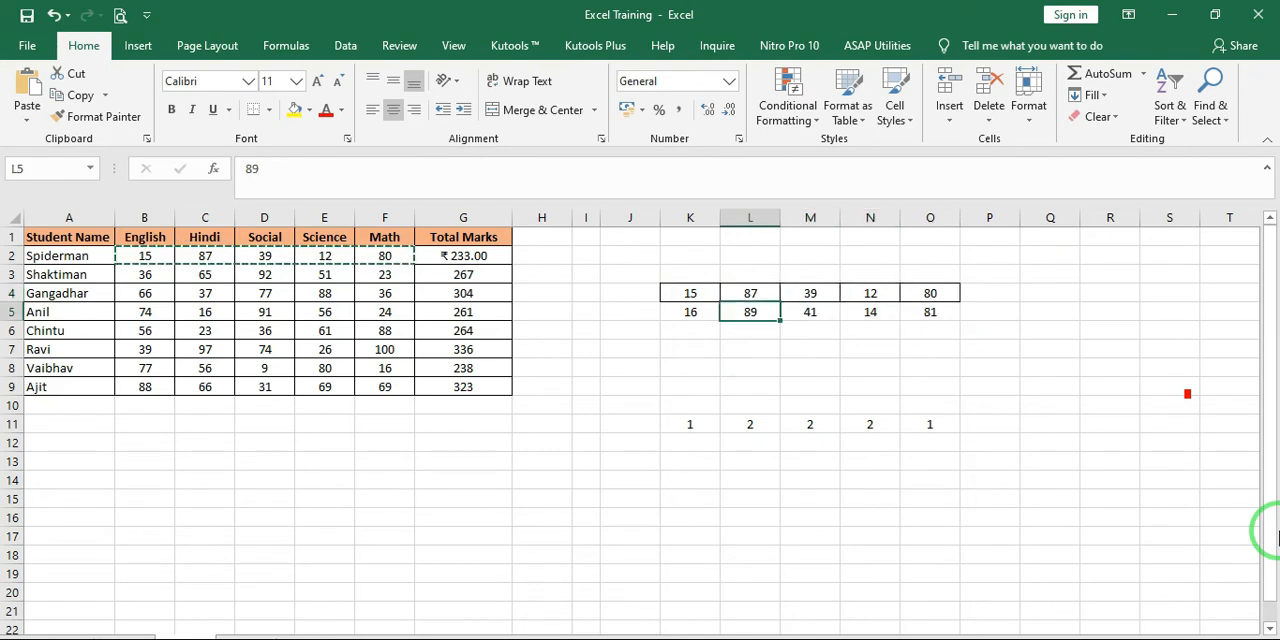
{"action": "key", "text": "Left"}
{"action": "key", "text": "Up"}
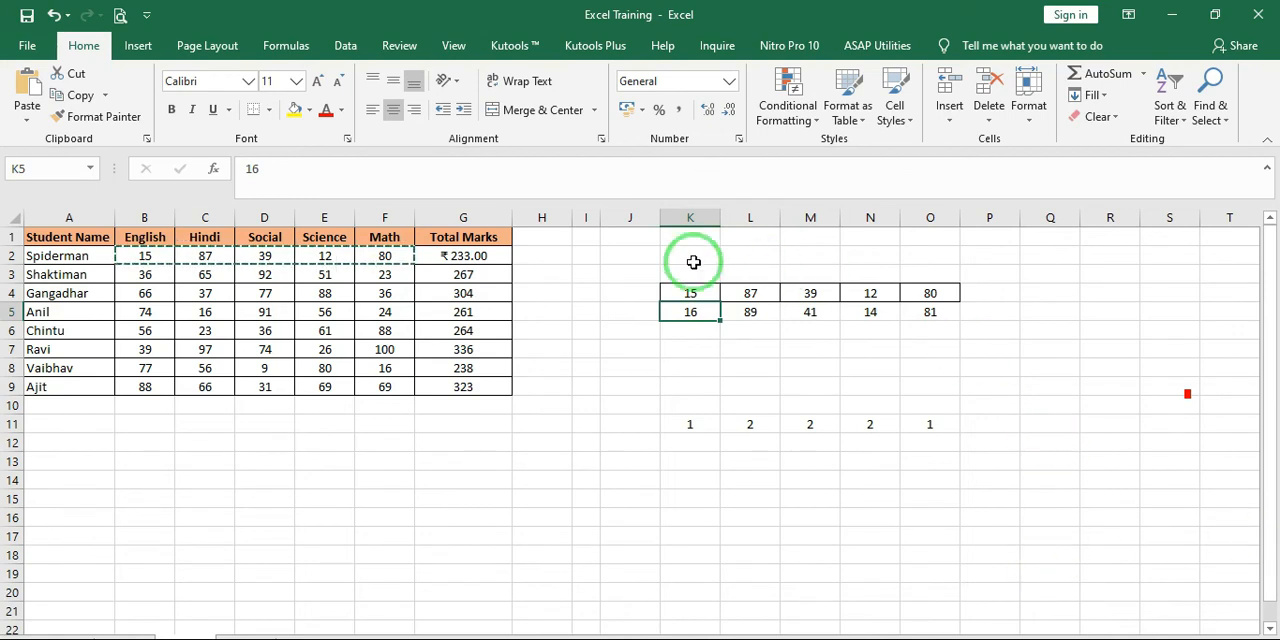
Clear the practice numbers from the range K2:P13
{"action": "left_click_drag", "start_coordinate": [690, 258], "coordinate": [975, 457]}
{"action": "key", "text": "Delete"}
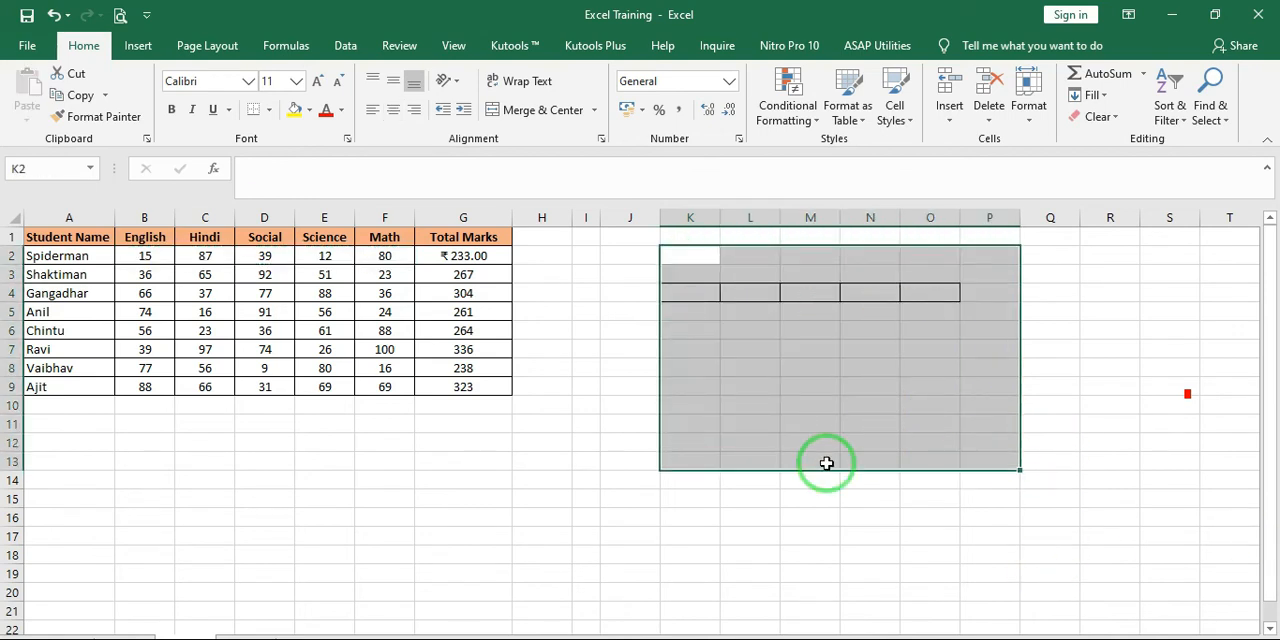
{"action": "left_click", "coordinate": [750, 403]}
{"action": "key", "text": "alt+Tab"}
{"action": "key", "text": "alt+Tab"}
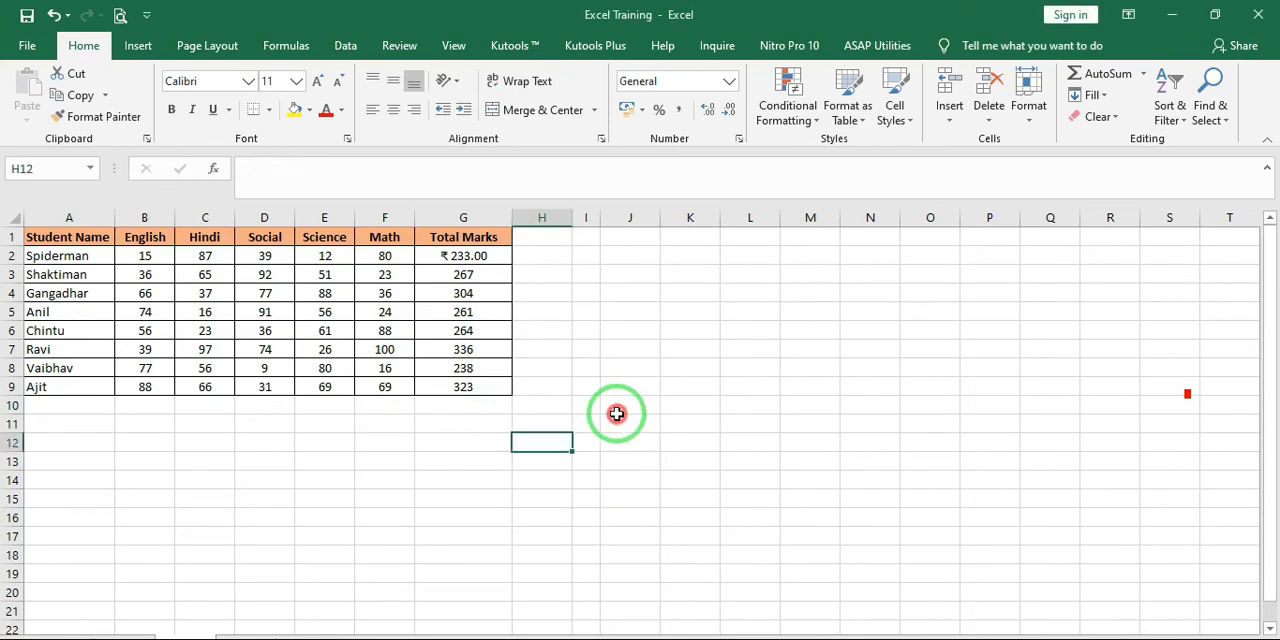
View the Format Painter command's description
{"action": "left_click", "coordinate": [548, 306]}
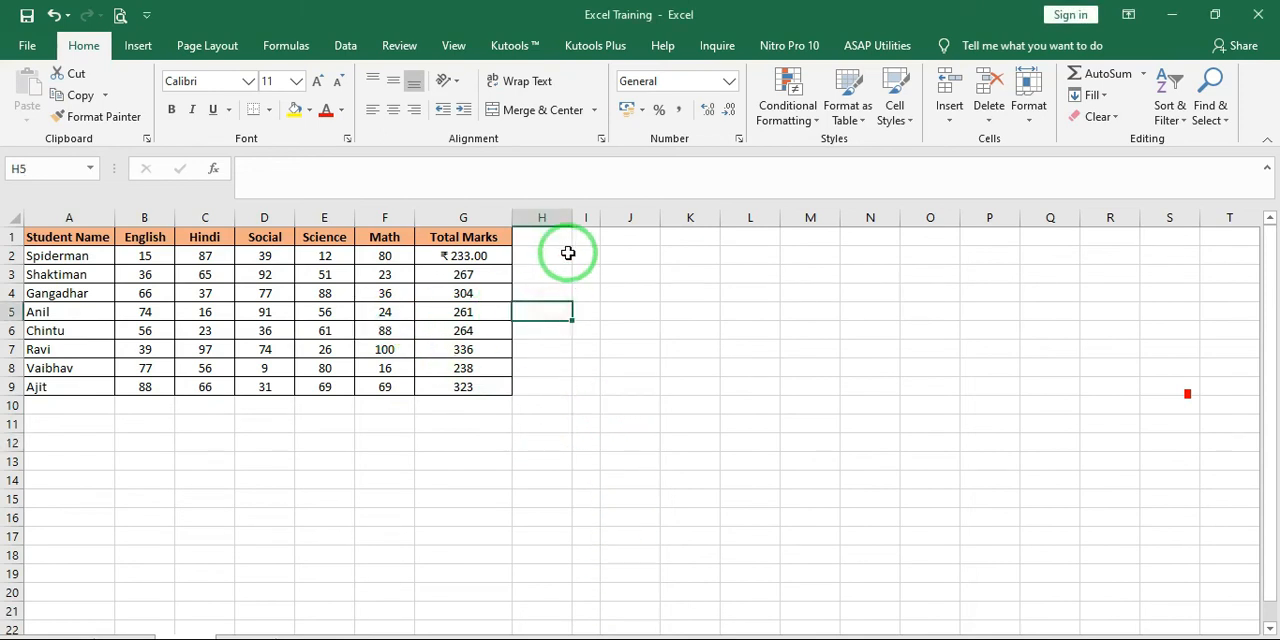
{"action": "left_click", "coordinate": [567, 253]}
{"action": "left_click", "coordinate": [88, 124]}
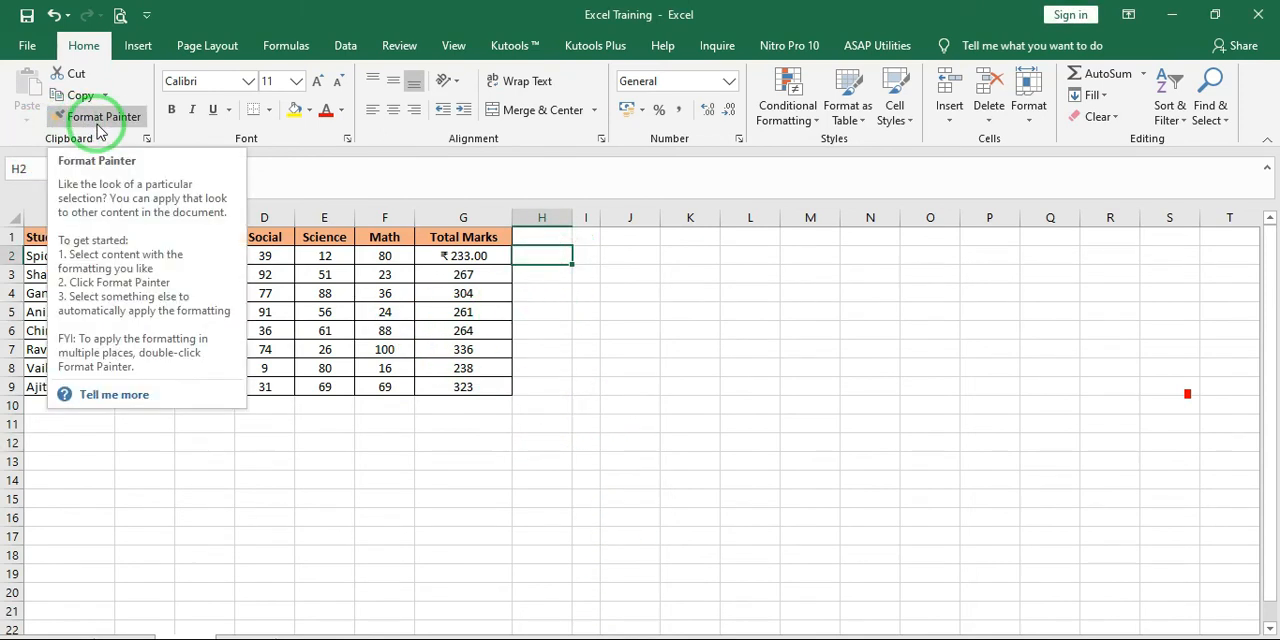
{"action": "left_click", "coordinate": [566, 279]}
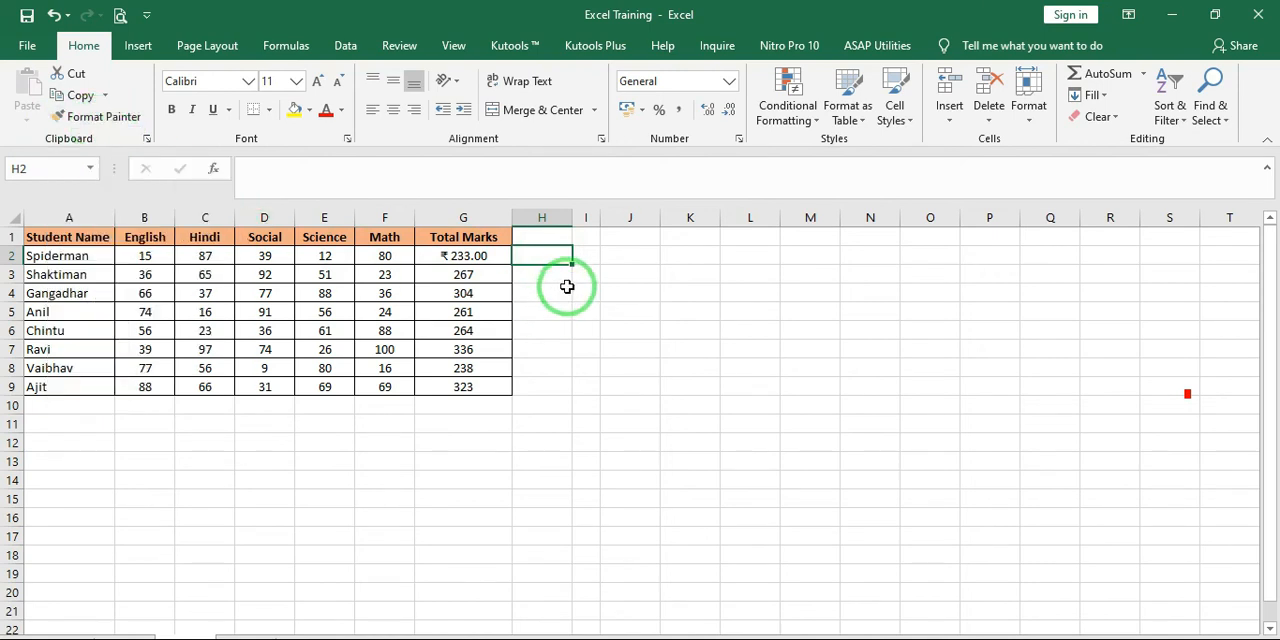
{"action": "left_click", "coordinate": [603, 252]}
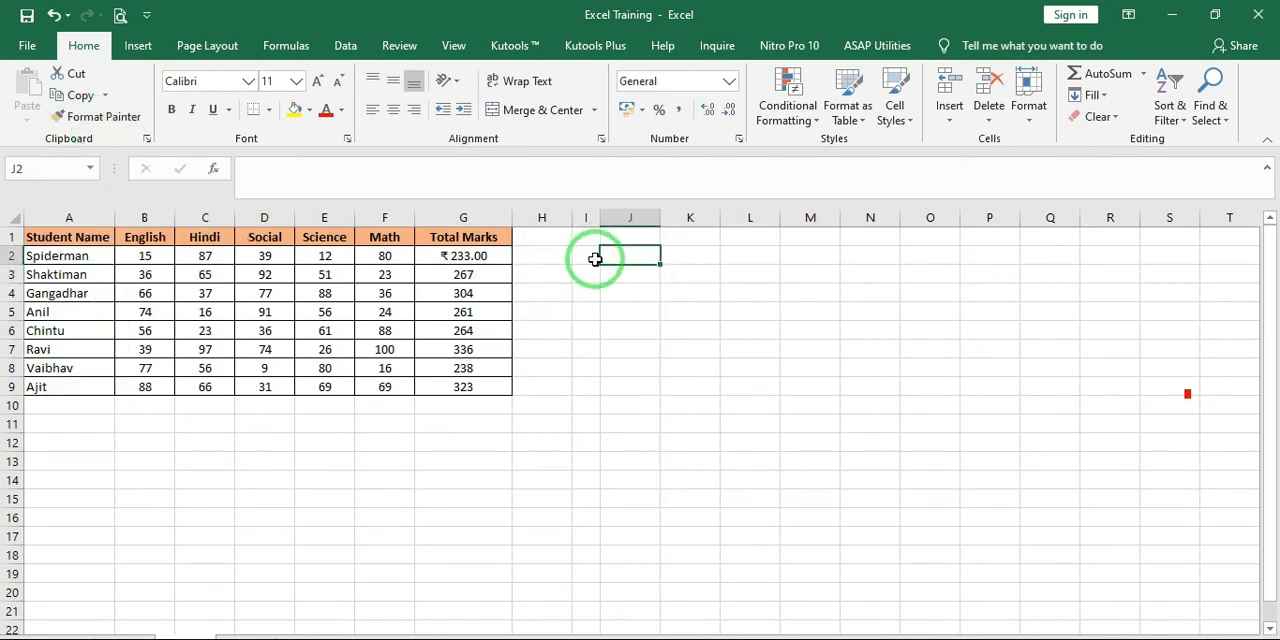
{"action": "left_click_drag", "start_coordinate": [90, 236], "coordinate": [458, 389]}
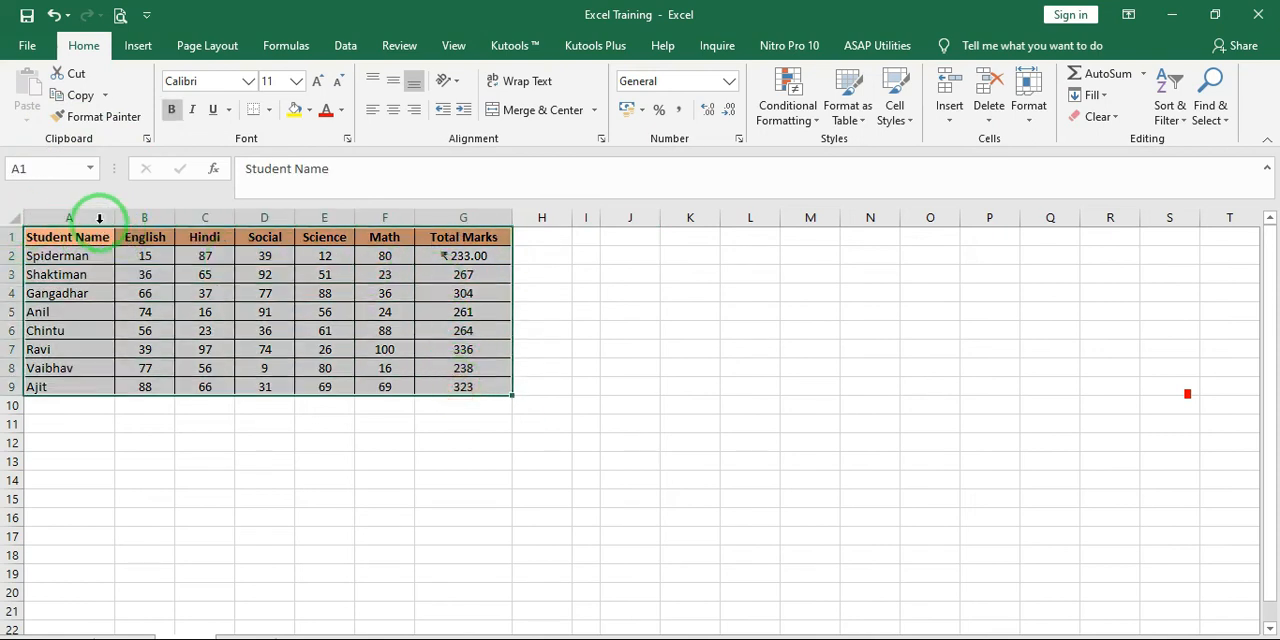
{"action": "left_click", "coordinate": [11, 252]}
{"action": "left_click", "coordinate": [68, 217]}
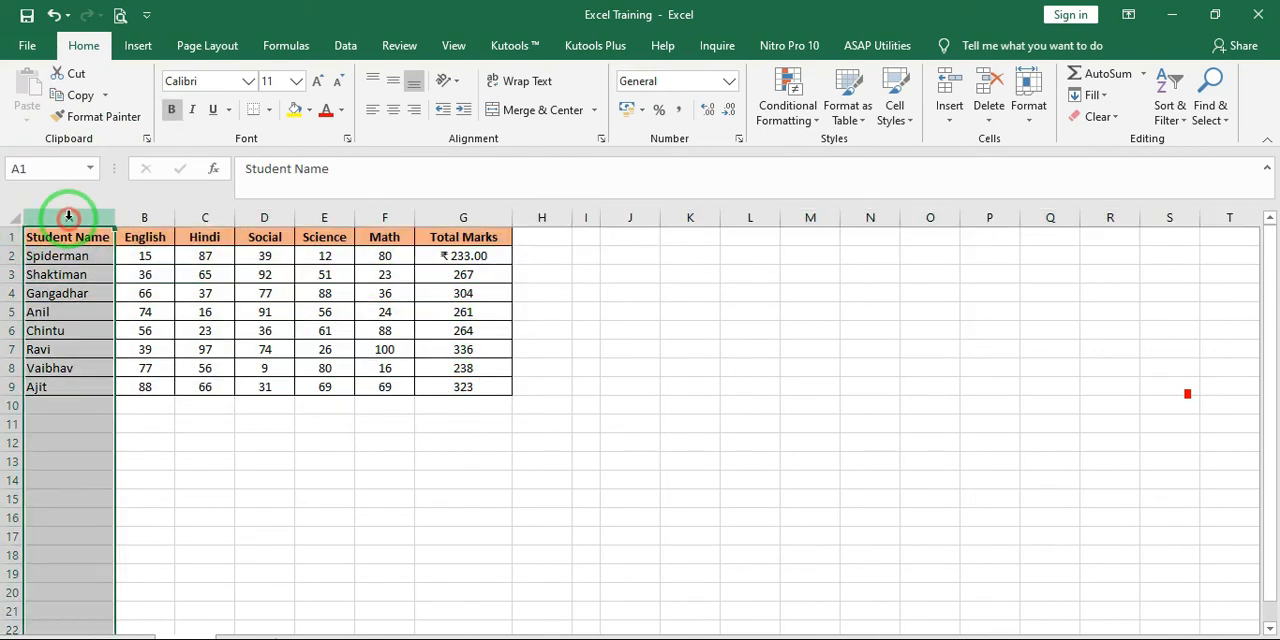
{"action": "left_click_drag", "start_coordinate": [63, 240], "coordinate": [79, 393]}
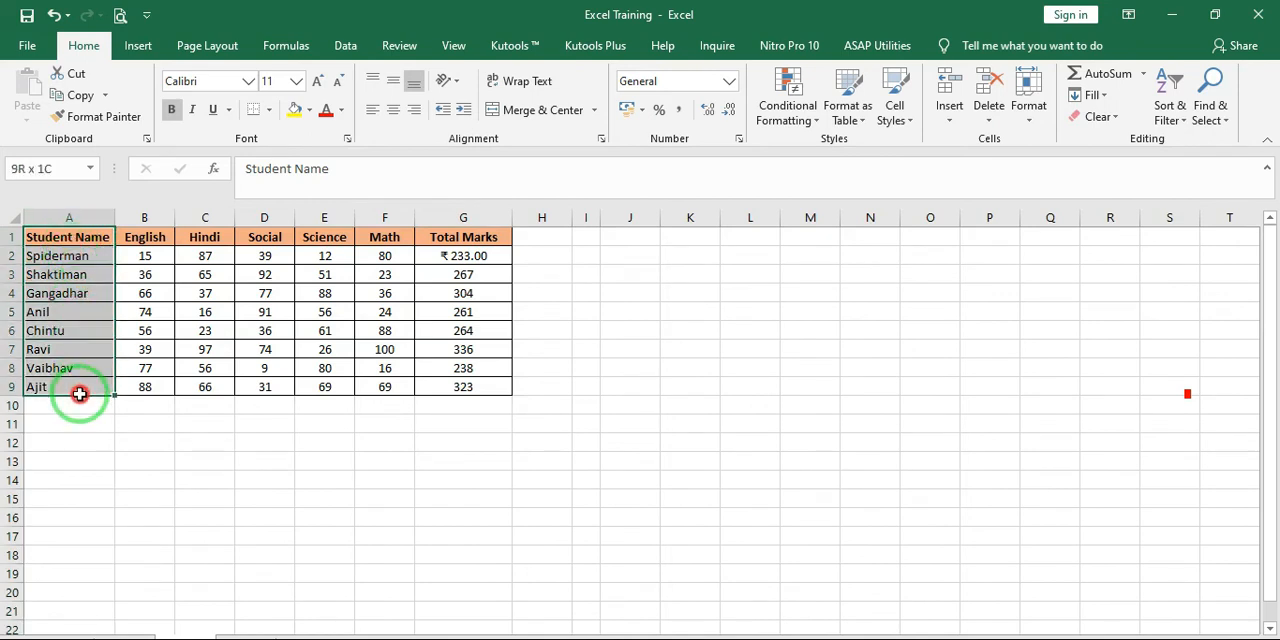
{"action": "left_click", "coordinate": [640, 246]}
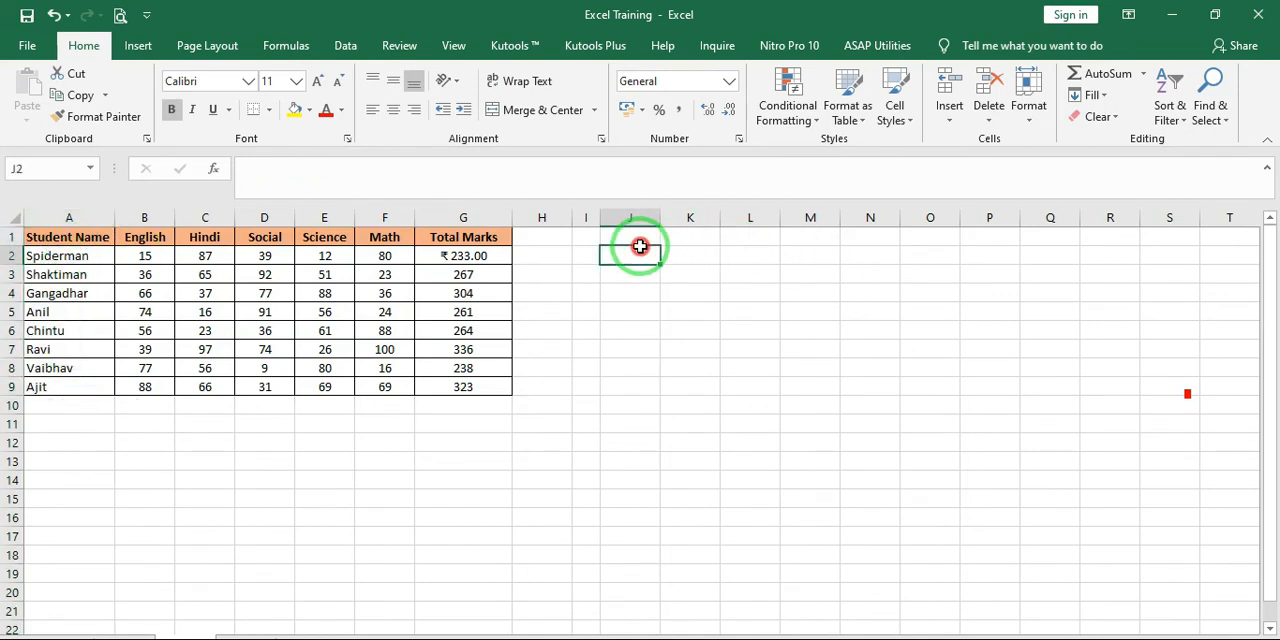
{"action": "left_click_drag", "start_coordinate": [640, 246], "coordinate": [757, 294]}
{"action": "left_click", "coordinate": [746, 380]}
{"action": "left_click", "coordinate": [380, 346]}
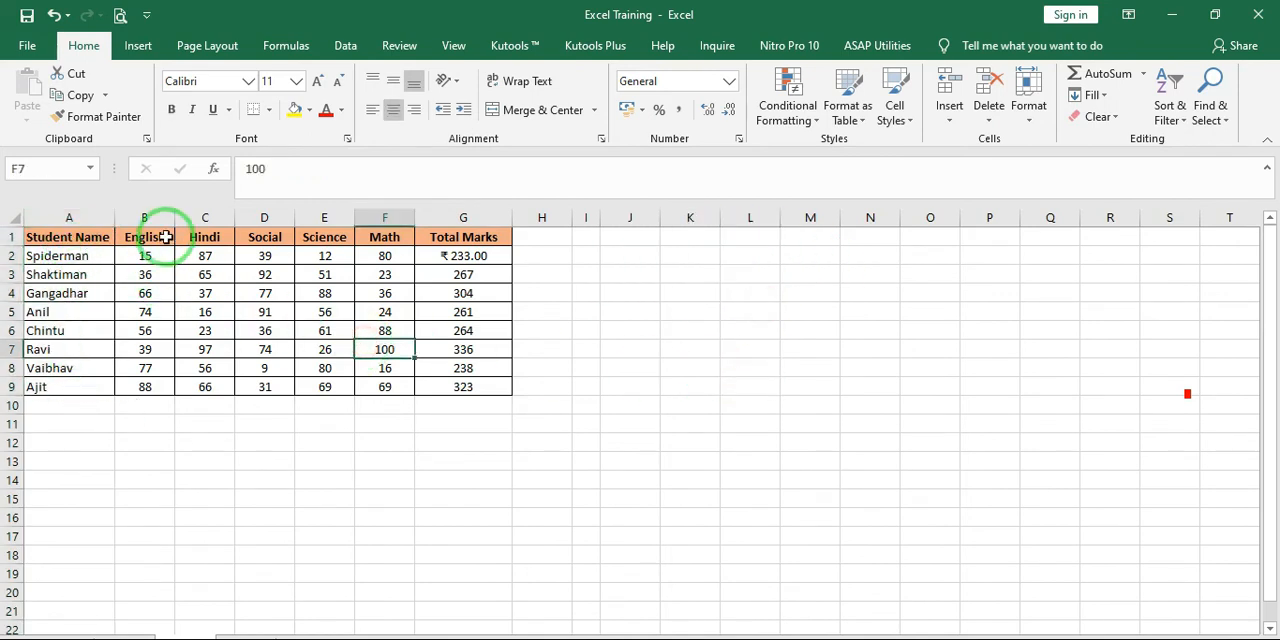
Delete the Science, Math and Total Marks columns (E to G) from the table
{"action": "left_click", "coordinate": [166, 237]}
{"action": "left_click", "coordinate": [210, 253]}
{"action": "left_click_drag", "start_coordinate": [335, 217], "coordinate": [457, 237]}
{"action": "key", "text": "ctrl+minus"}
{"action": "left_click", "coordinate": [368, 283]}
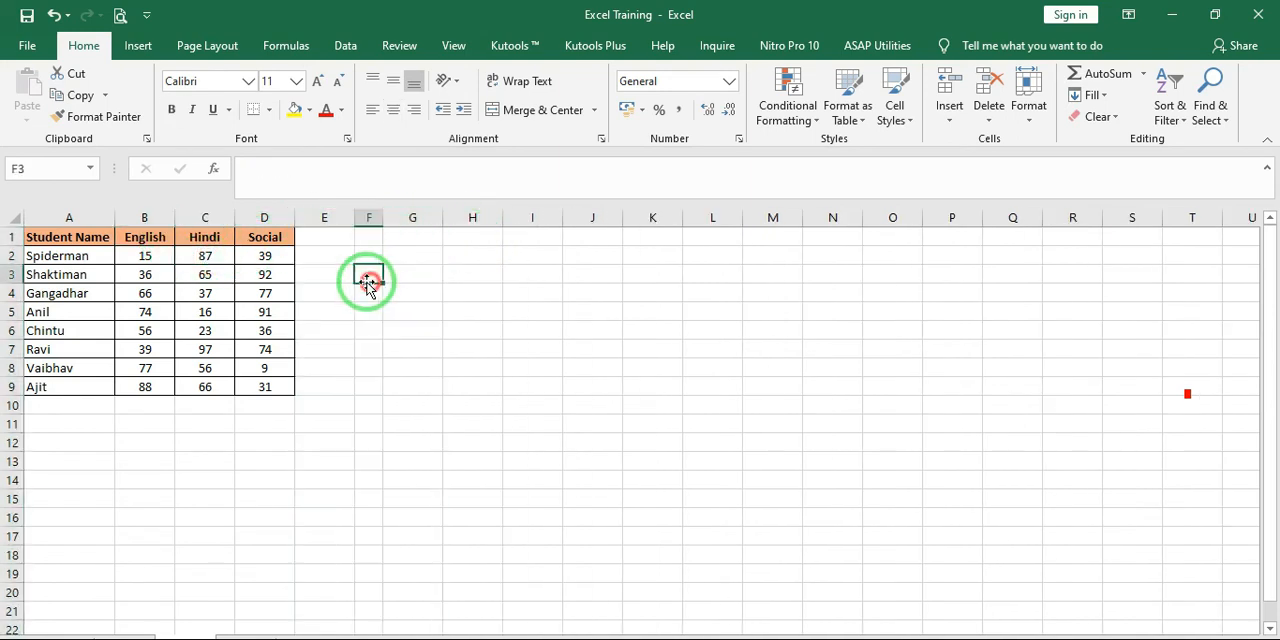
Fill the English header cell with yellow and the Social header cell with light green
{"action": "left_click", "coordinate": [172, 233]}
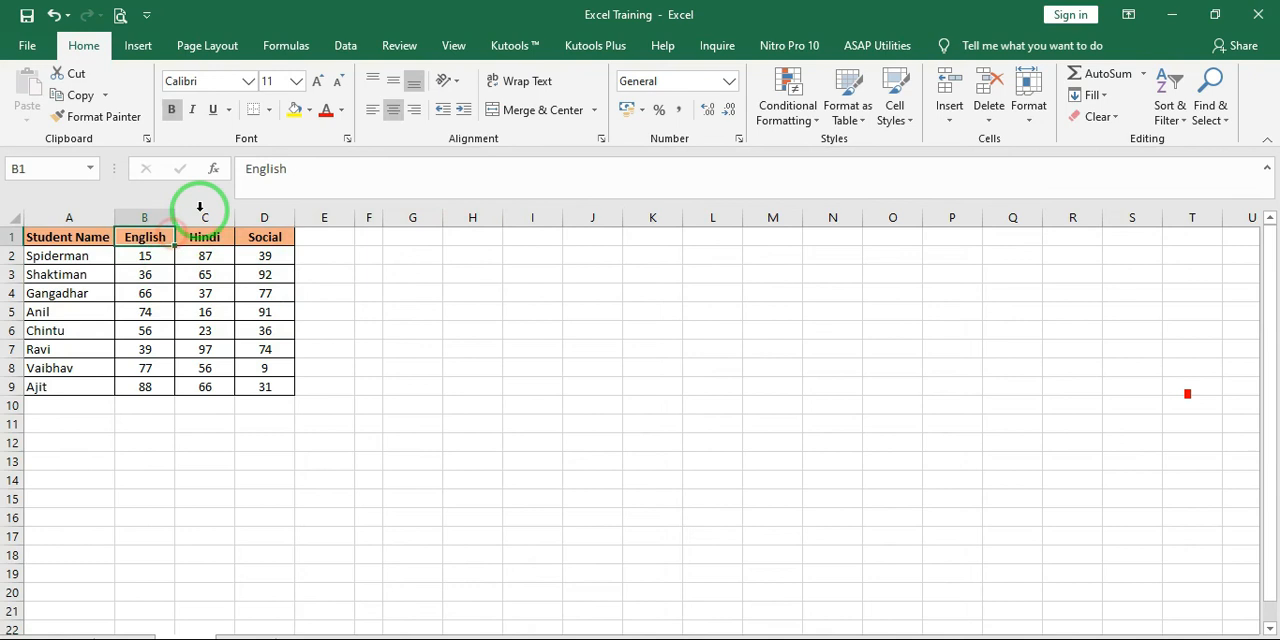
{"action": "left_click", "coordinate": [294, 110]}
{"action": "left_click", "coordinate": [240, 238]}
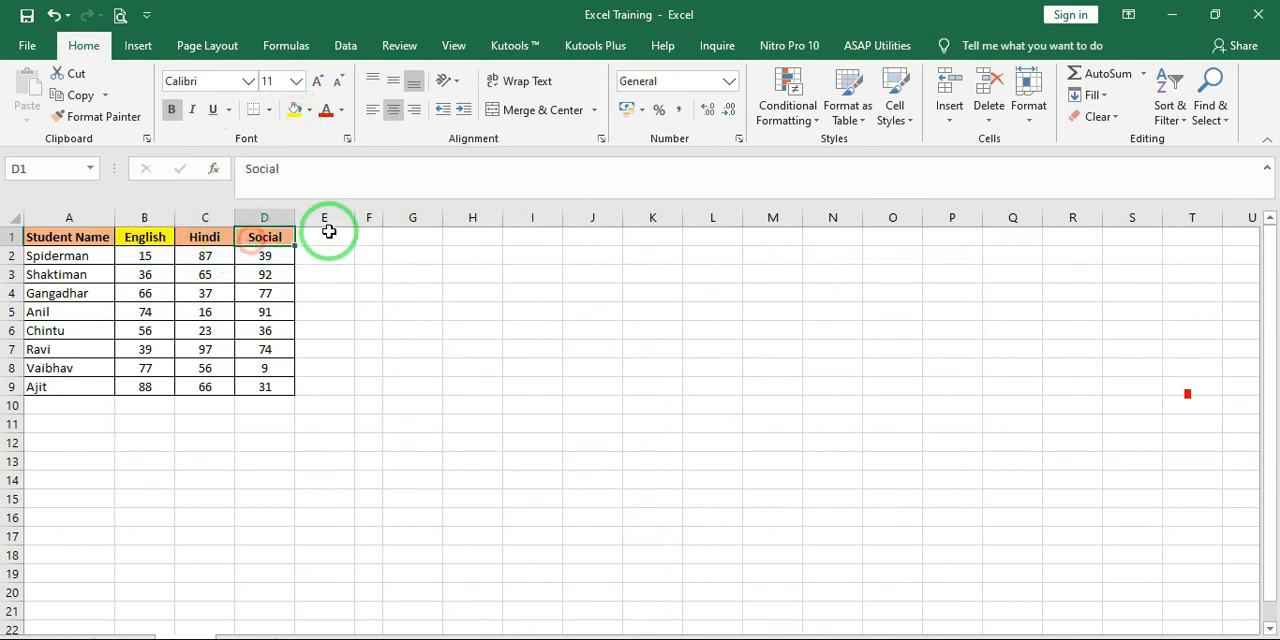
{"action": "left_click", "coordinate": [310, 110]}
{"action": "left_click", "coordinate": [437, 190]}
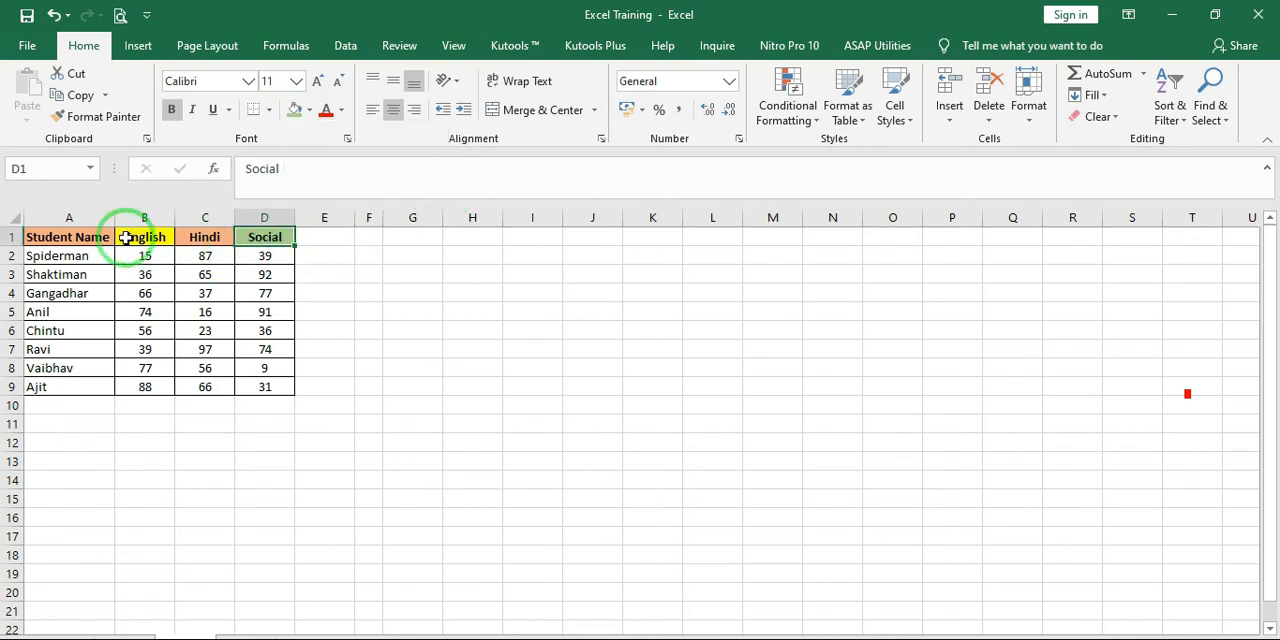
Fill the Student Name header cell with light gold
{"action": "left_click", "coordinate": [92, 237]}
{"action": "left_click", "coordinate": [310, 110]}
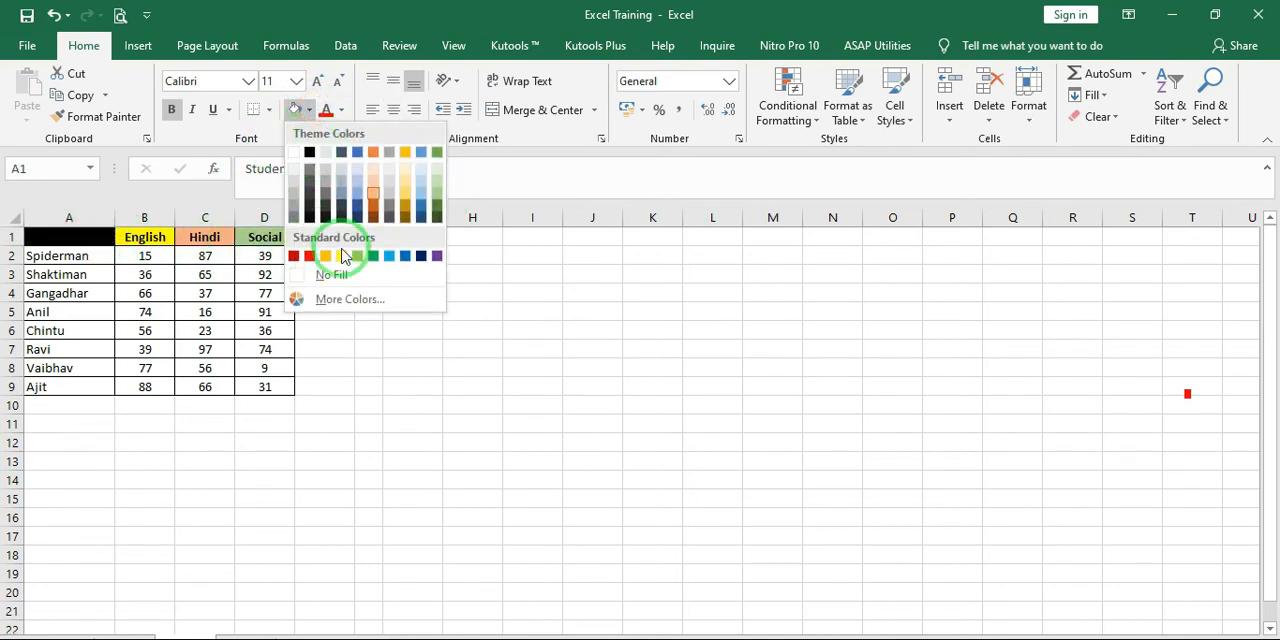
{"action": "left_click", "coordinate": [401, 200]}
{"action": "left_click", "coordinate": [264, 330]}
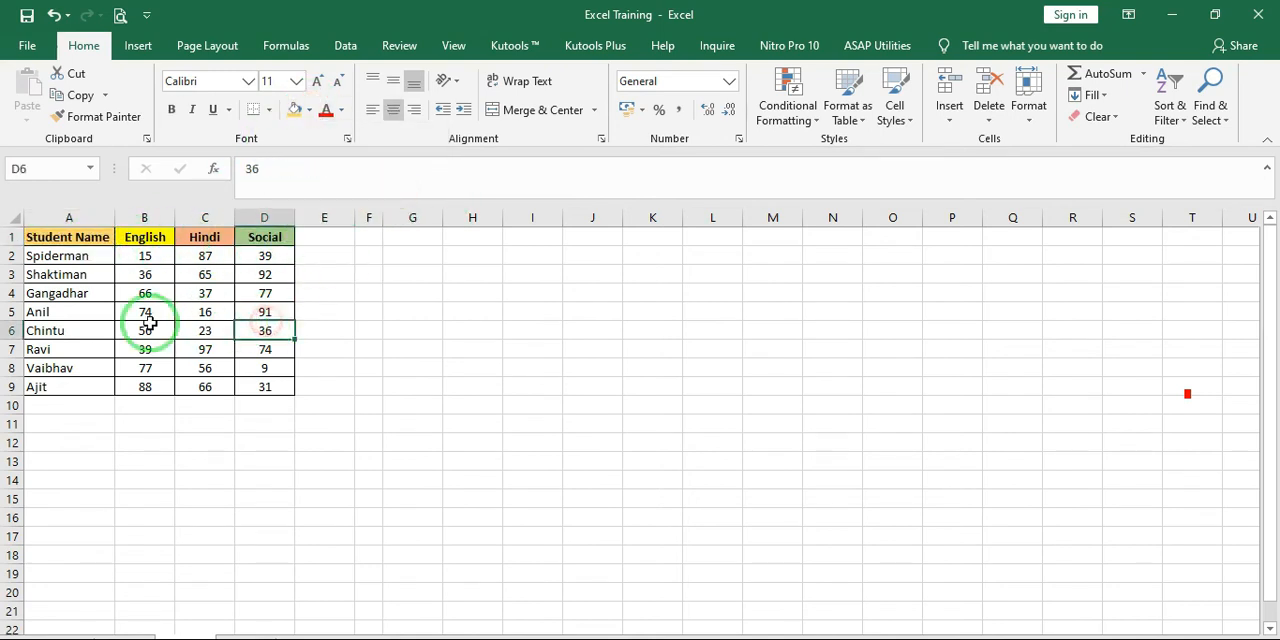
Set the font size of the header cells A1:D1 to 20
{"action": "left_click_drag", "start_coordinate": [60, 237], "coordinate": [264, 235]}
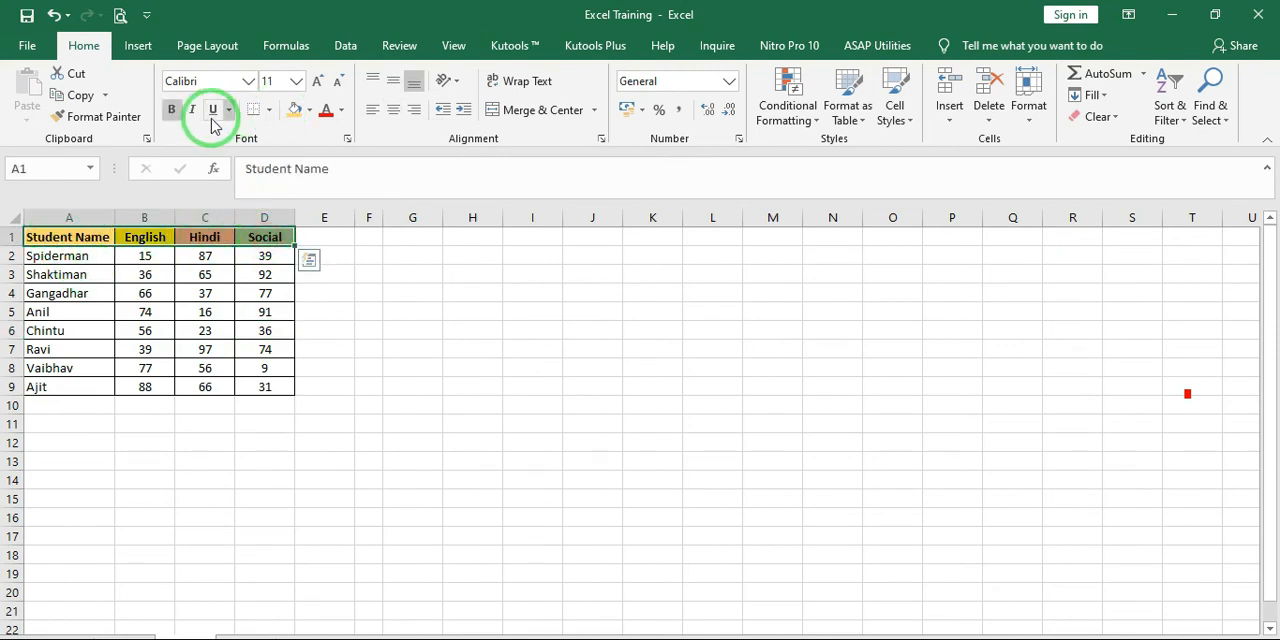
{"action": "left_click", "coordinate": [296, 88]}
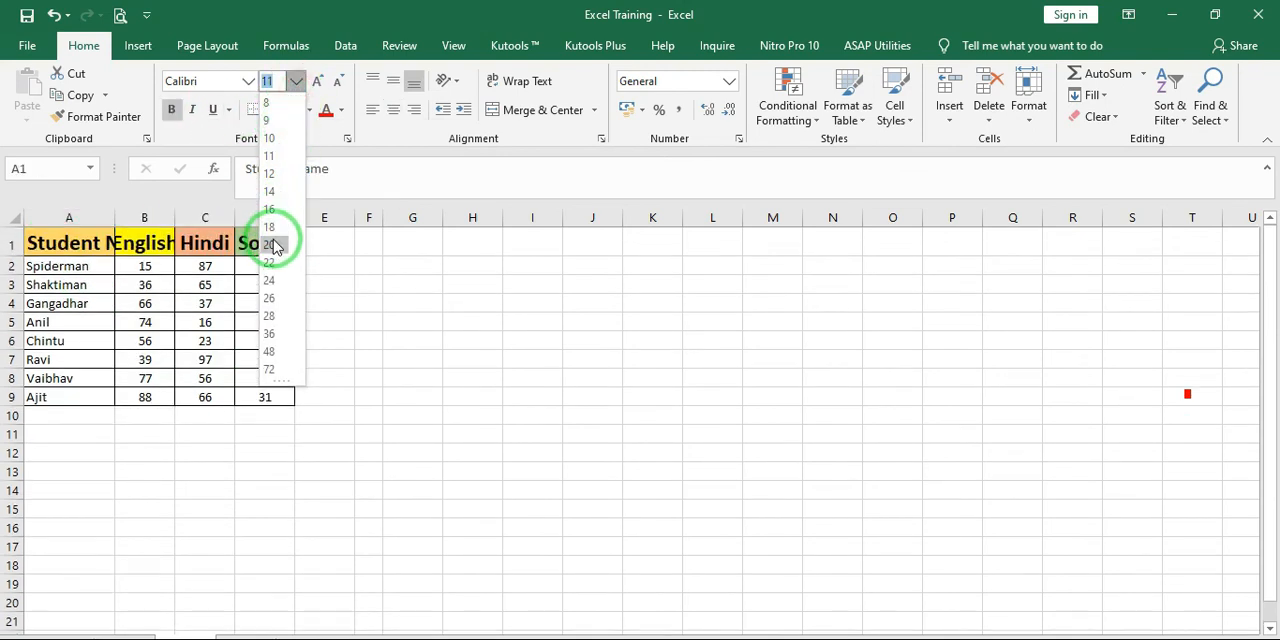
{"action": "left_click", "coordinate": [270, 244]}
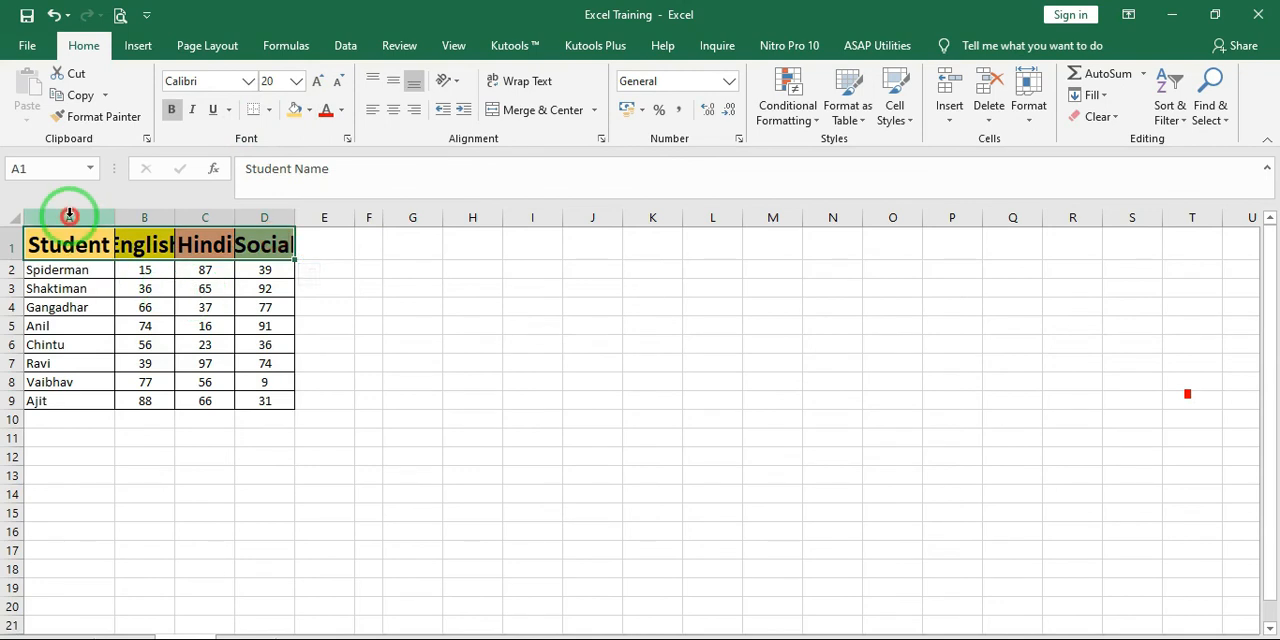
Autofit the widths of columns A to D to the enlarged headers
{"action": "left_click_drag", "start_coordinate": [69, 217], "coordinate": [285, 212]}
{"action": "double_click", "coordinate": [290, 215]}
{"action": "left_click", "coordinate": [308, 306]}
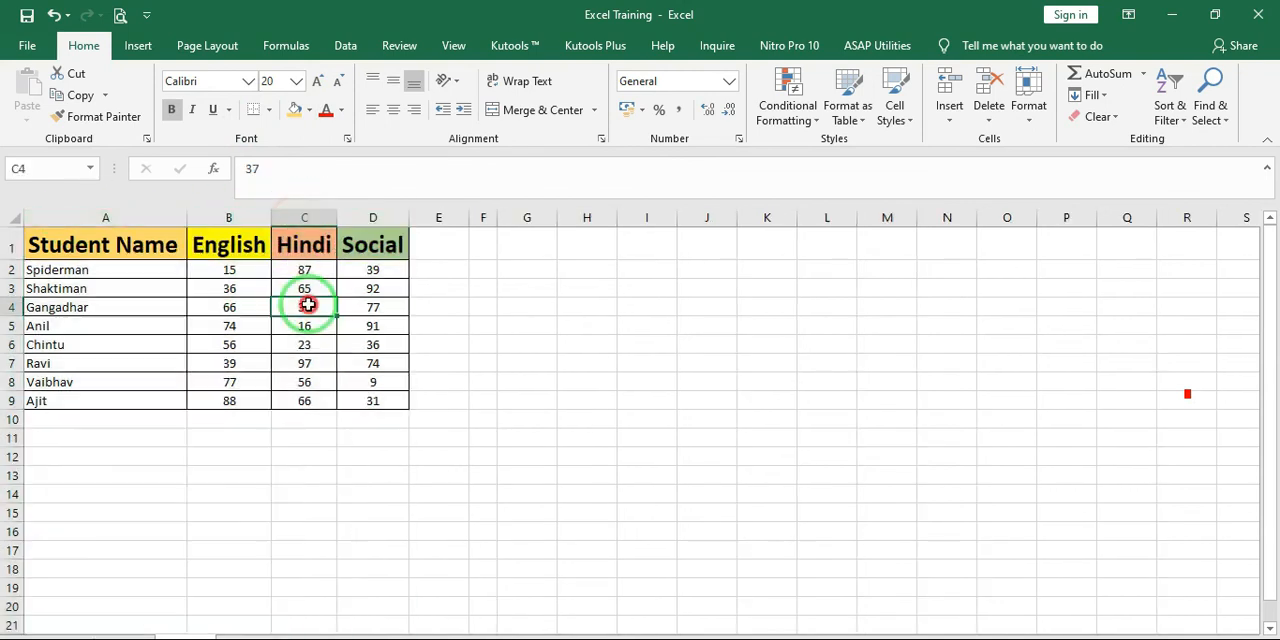
{"action": "left_click", "coordinate": [200, 343]}
{"action": "left_click", "coordinate": [258, 437]}
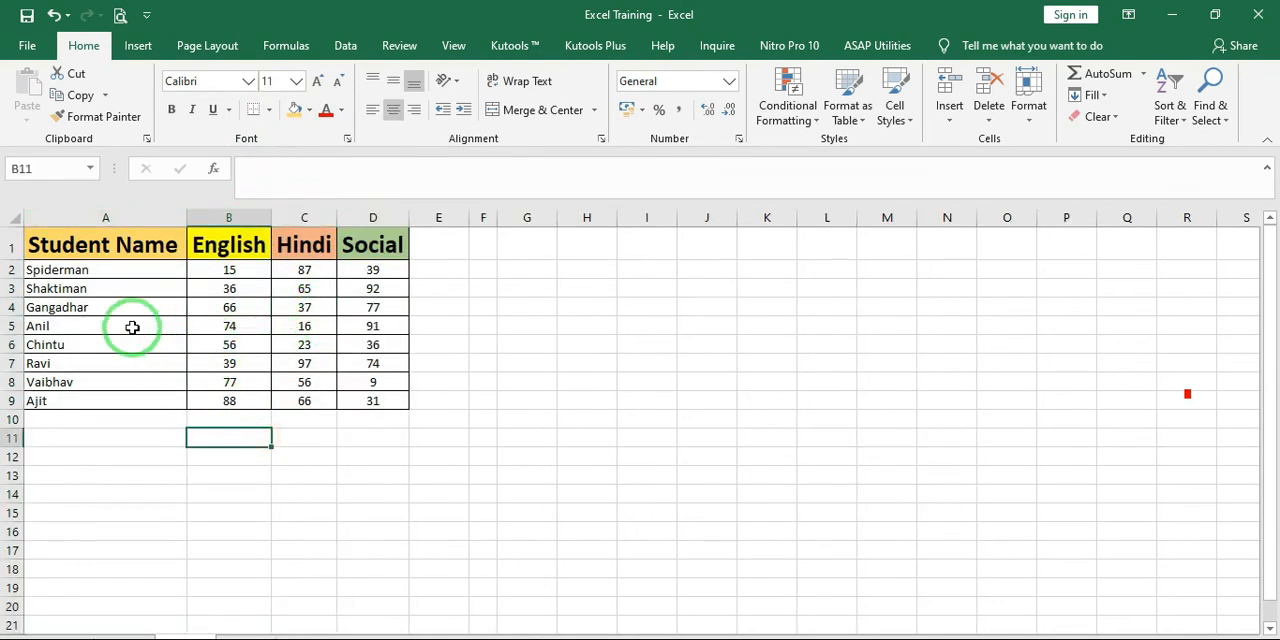
Copy the formatting of the marks table A1:D9 onto the empty block starting at H1 with Format Painter
{"action": "left_click_drag", "start_coordinate": [131, 325], "coordinate": [342, 343]}
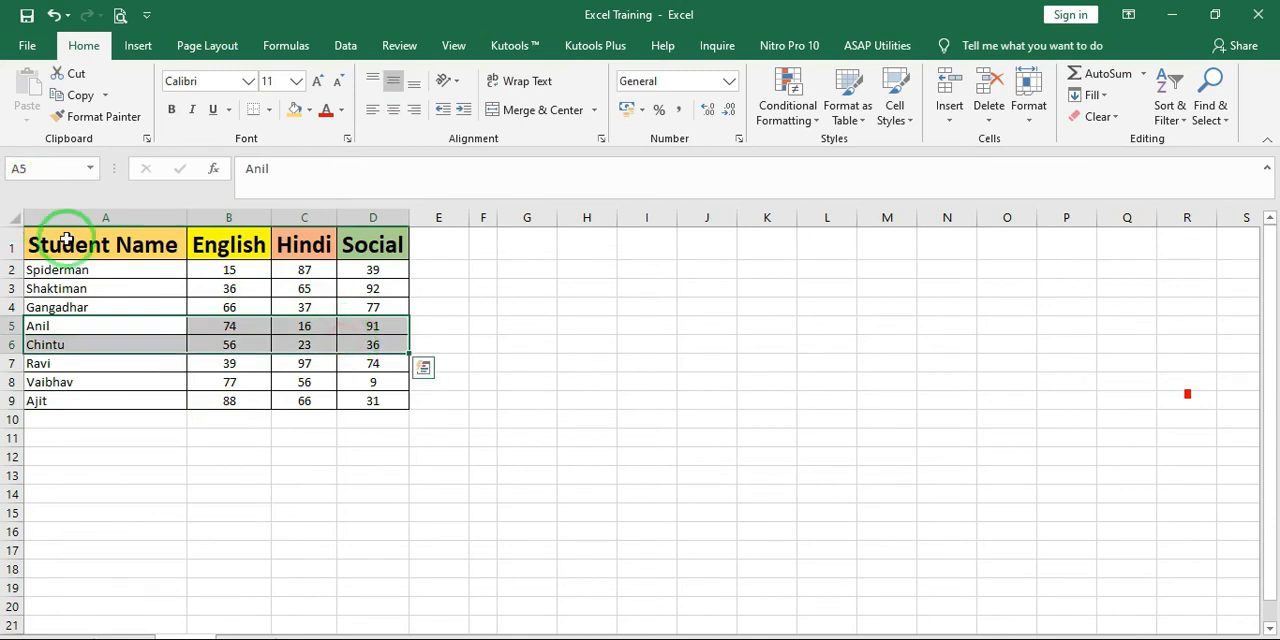
{"action": "left_click_drag", "start_coordinate": [45, 240], "coordinate": [385, 407]}
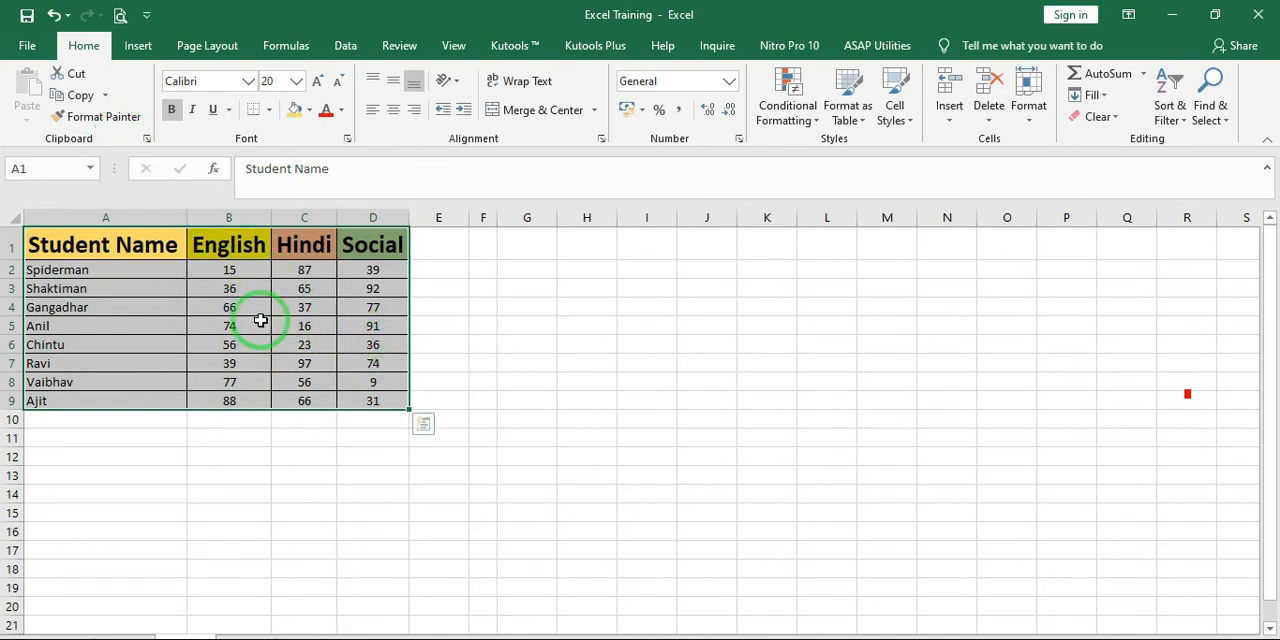
{"action": "mouse_move", "coordinate": [88, 244]}
{"action": "left_mouse_down"}
{"action": "mouse_move", "coordinate": [349, 248]}
{"action": "mouse_move", "coordinate": [395, 402]}
{"action": "left_mouse_up"}
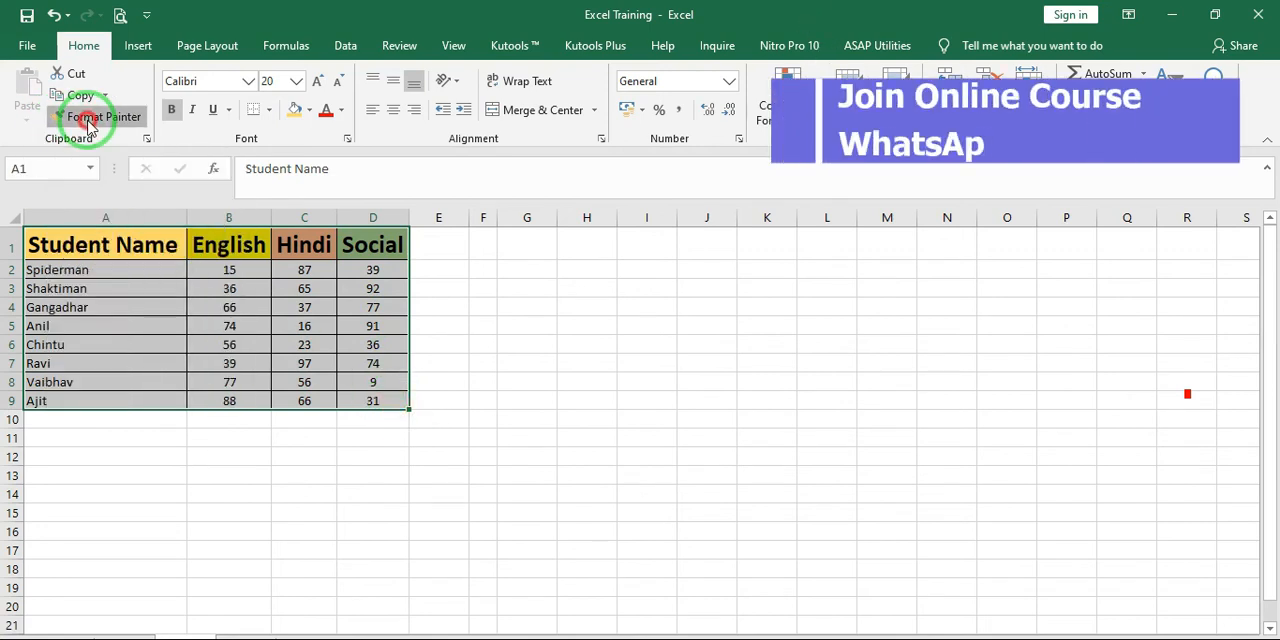
{"action": "left_click", "coordinate": [88, 118]}
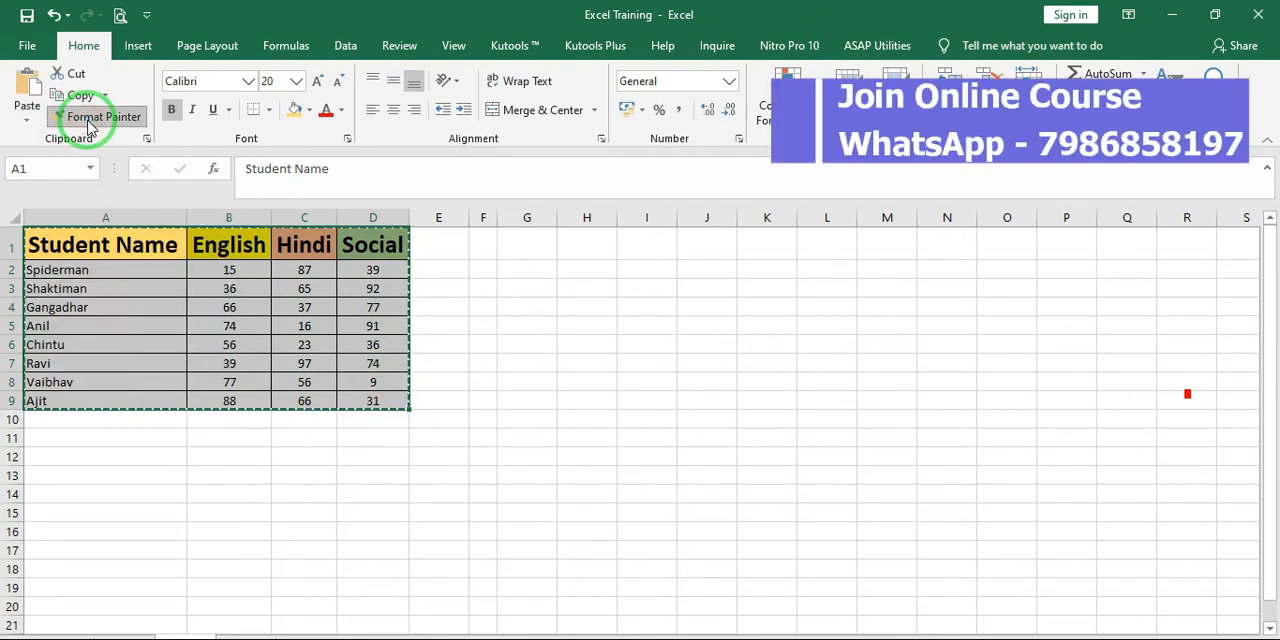
{"action": "left_click", "coordinate": [588, 241]}
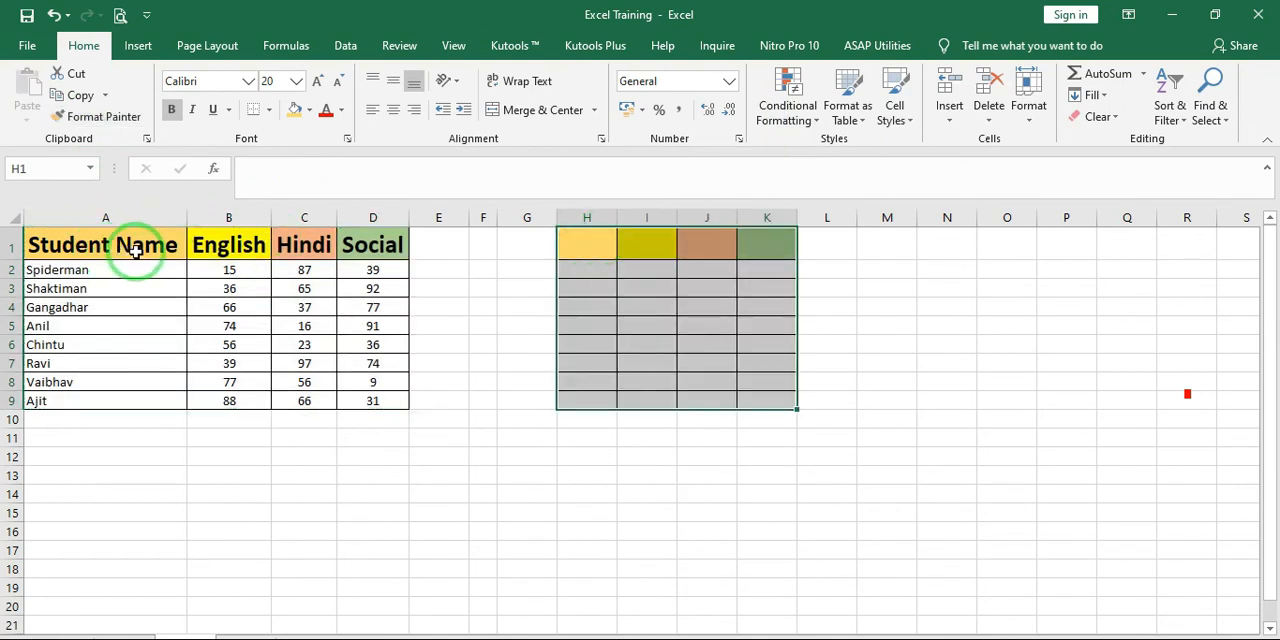
{"action": "left_click_drag", "start_coordinate": [571, 240], "coordinate": [774, 398]}
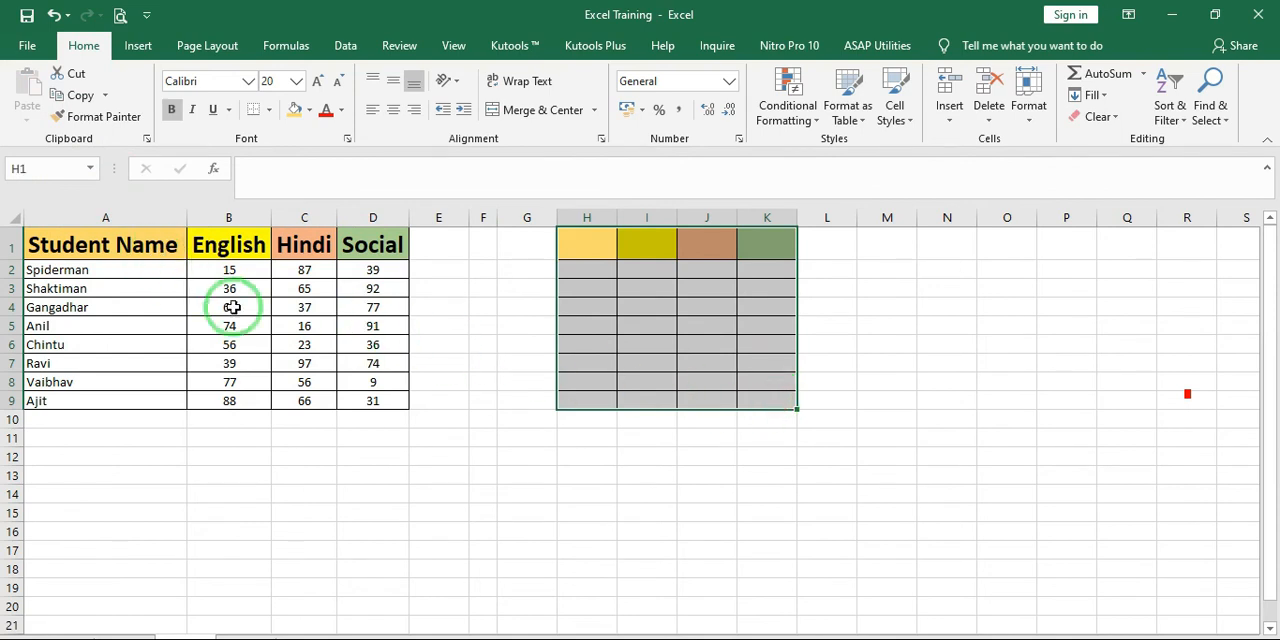
{"action": "left_click_drag", "start_coordinate": [600, 243], "coordinate": [775, 394]}
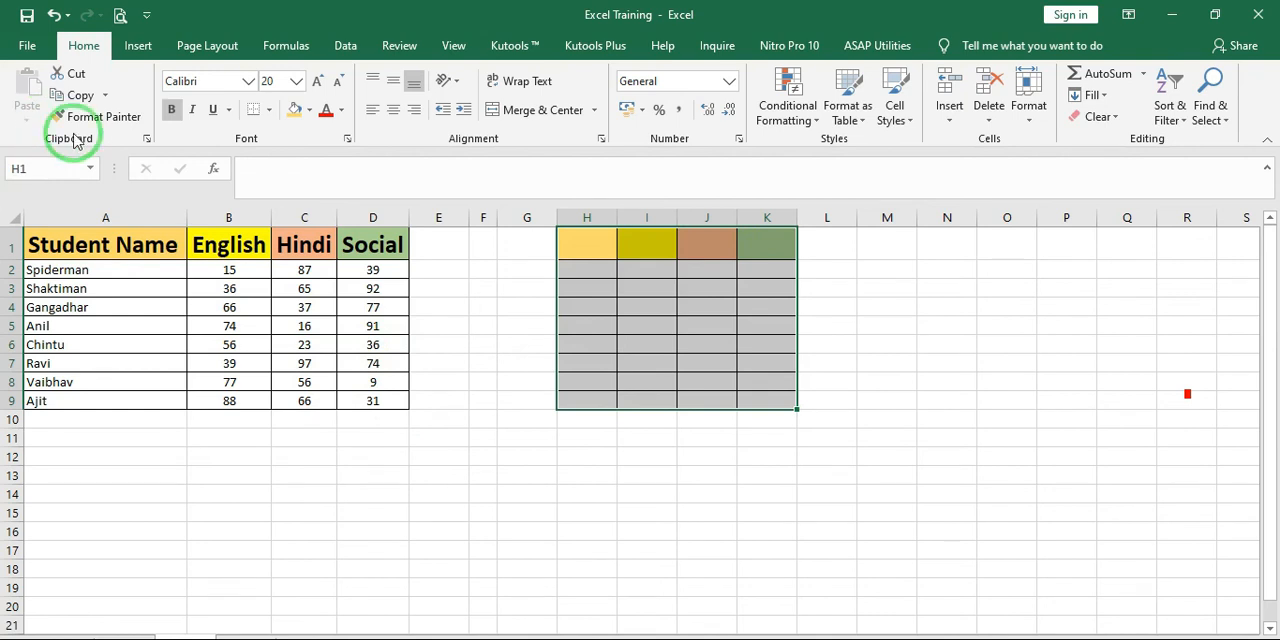
Copy the marks table A1:D9 and preview pasting only its formatting at cell N1
{"action": "left_click", "coordinate": [381, 269]}
{"action": "left_click_drag", "start_coordinate": [112, 244], "coordinate": [368, 405]}
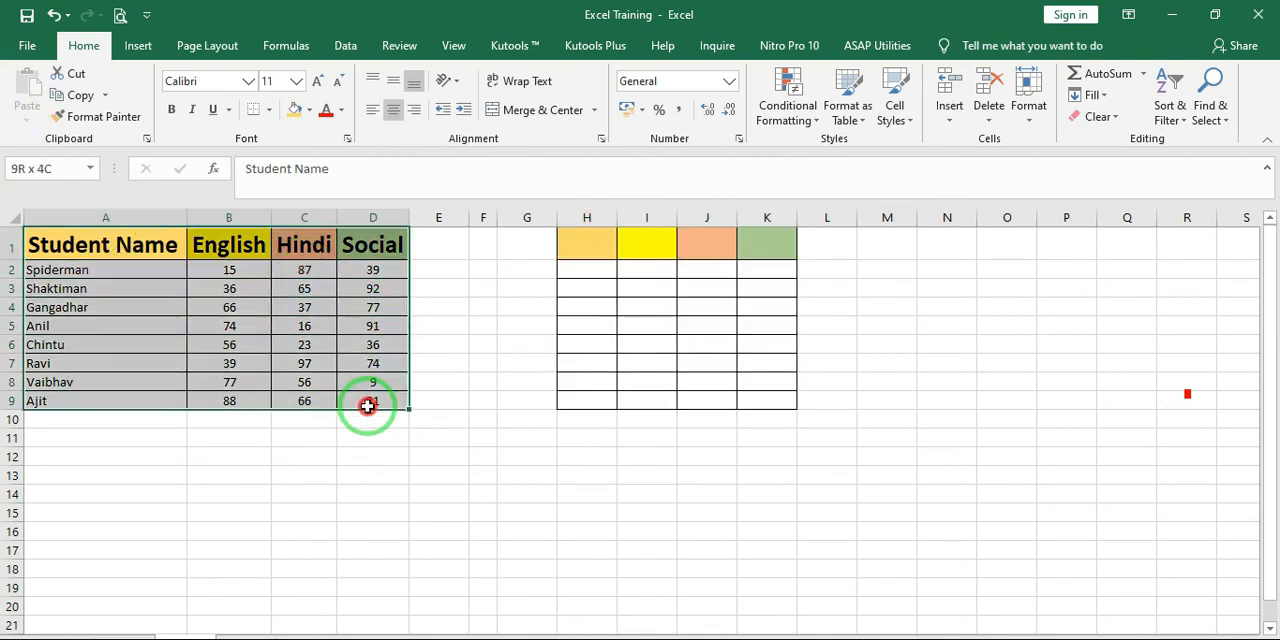
{"action": "left_click", "coordinate": [27, 115]}
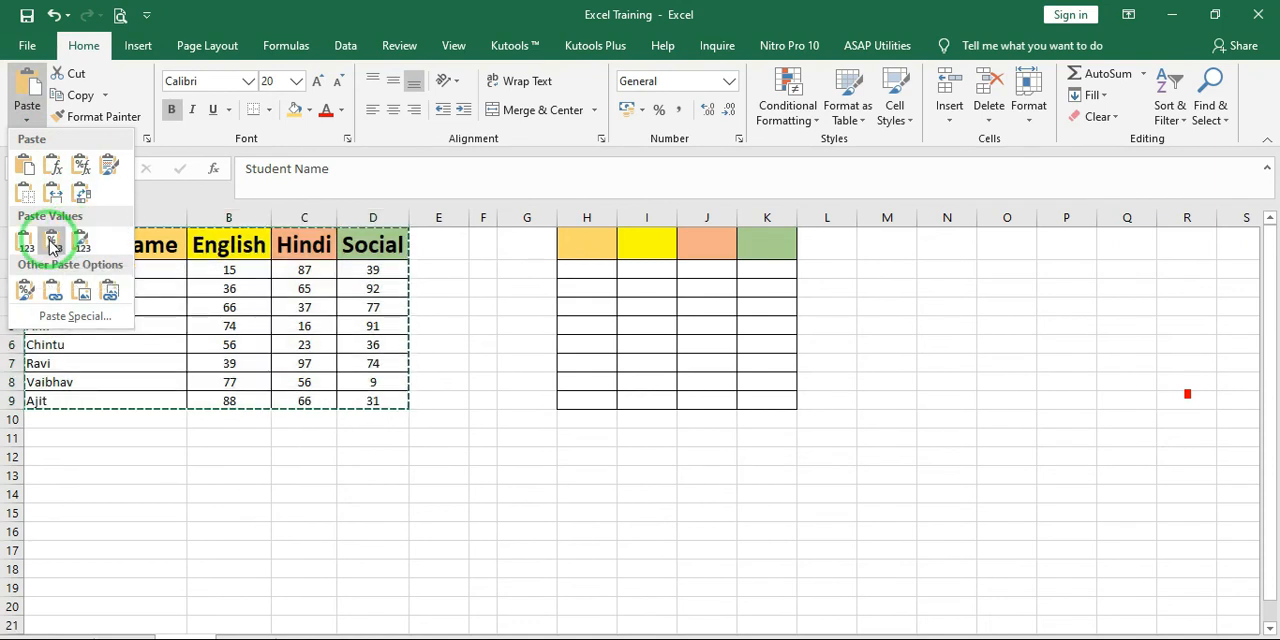
{"action": "left_click", "coordinate": [27, 291]}
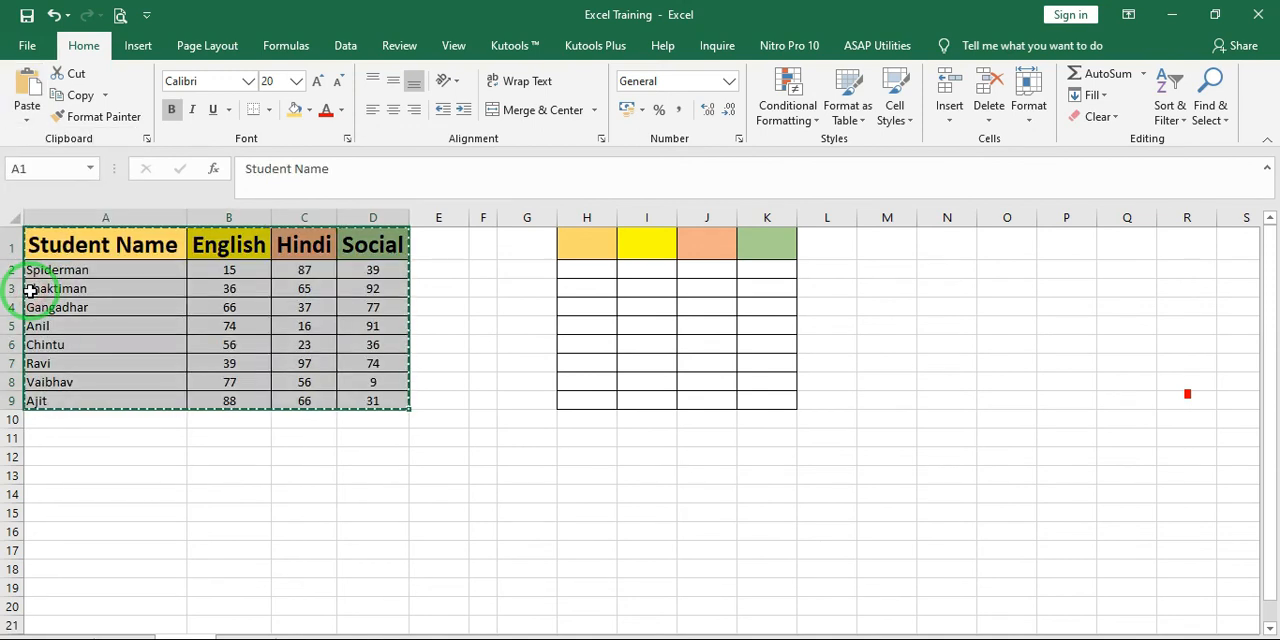
{"action": "left_click", "coordinate": [535, 246]}
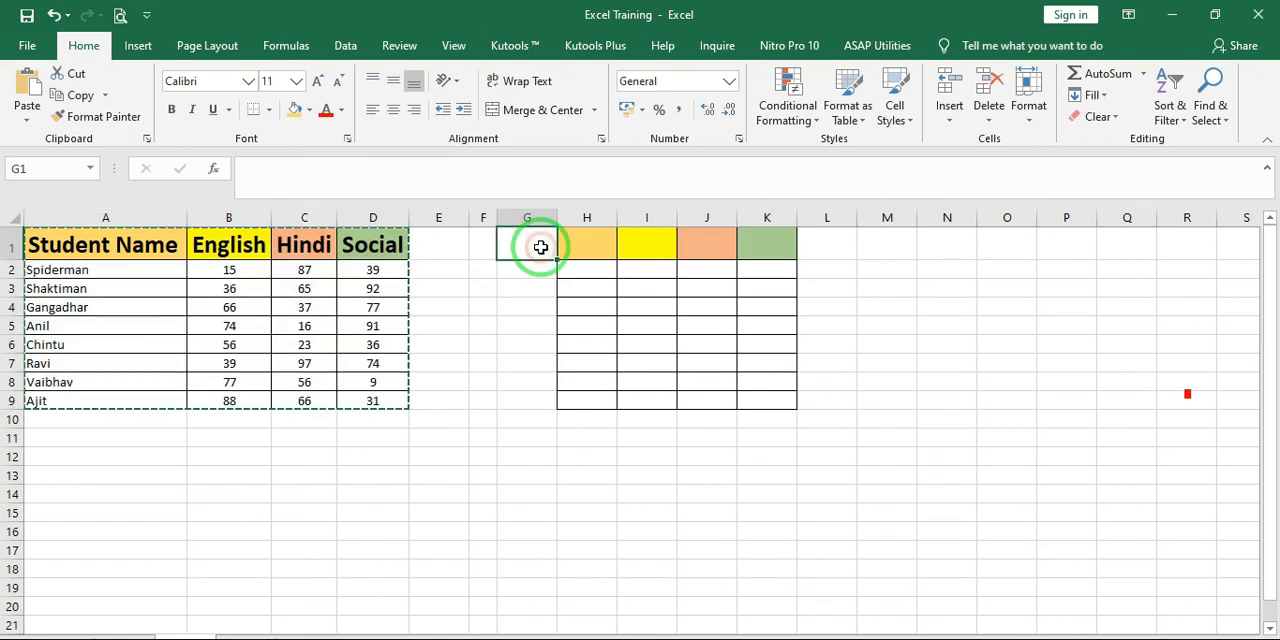
{"action": "left_click", "coordinate": [930, 252]}
{"action": "left_click", "coordinate": [24, 122]}
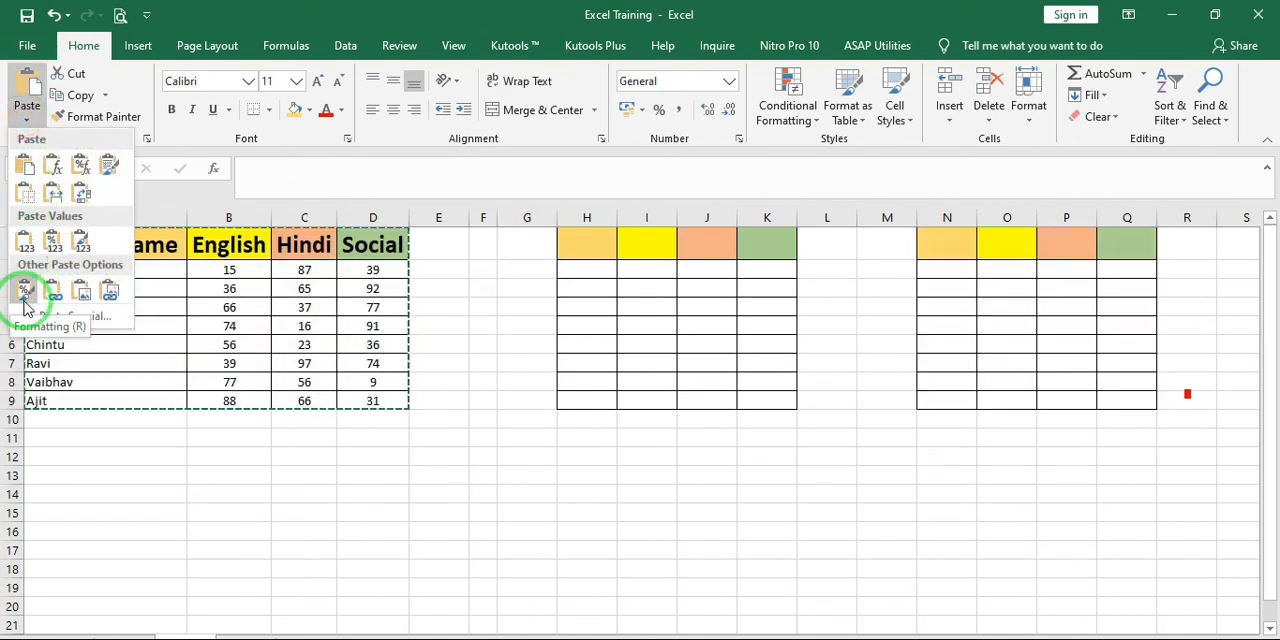
{"action": "left_click", "coordinate": [820, 350]}
{"action": "left_click", "coordinate": [713, 322]}
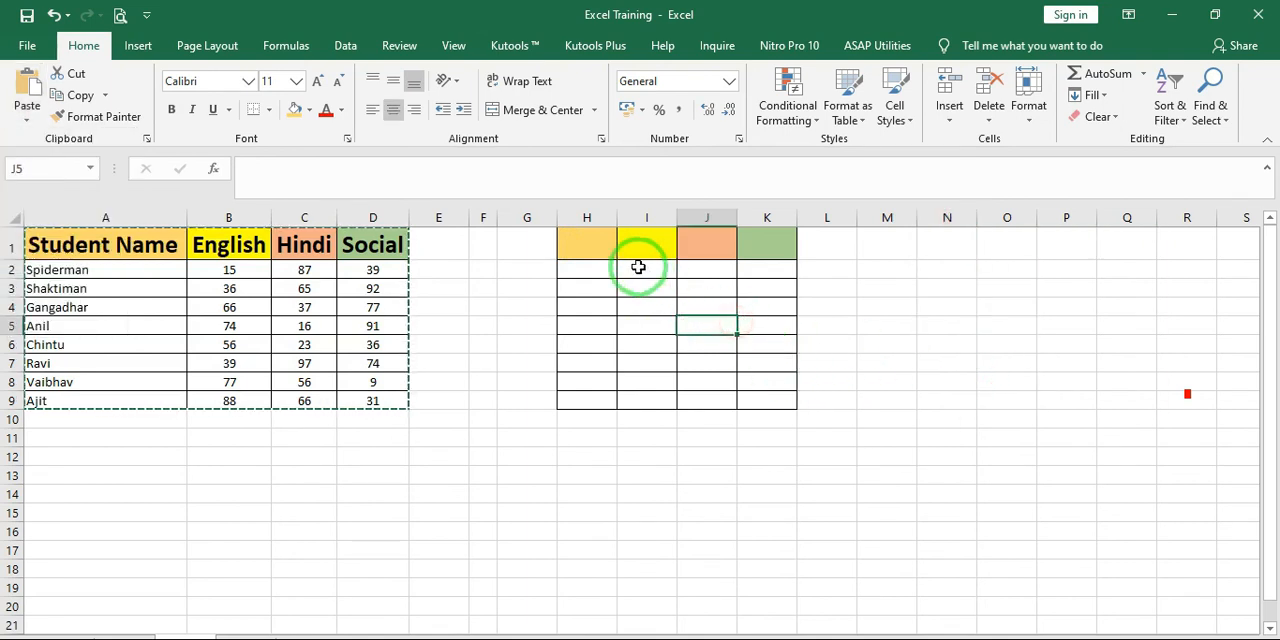
{"action": "left_click", "coordinate": [115, 130]}
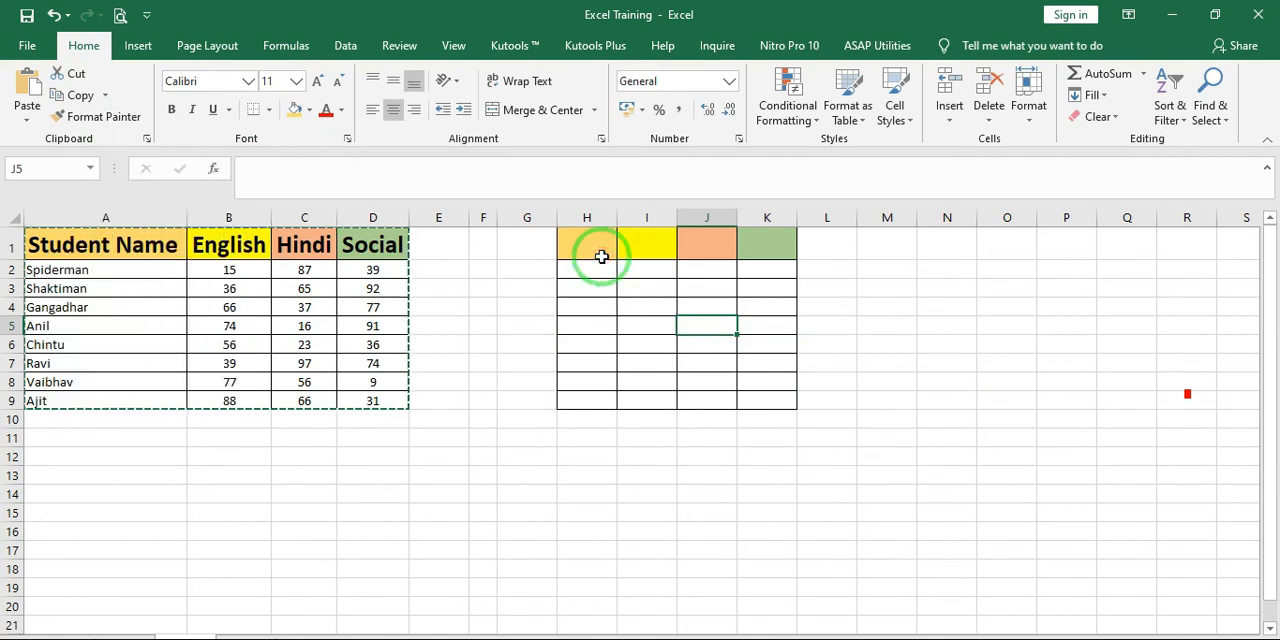
Delete columns H to K containing the painted empty table formatting
{"action": "left_click_drag", "start_coordinate": [591, 220], "coordinate": [800, 226]}
{"action": "left_click", "coordinate": [520, 288]}
{"action": "left_click", "coordinate": [589, 269]}
{"action": "left_click_drag", "start_coordinate": [506, 251], "coordinate": [556, 277]}
{"action": "left_click", "coordinate": [539, 343]}
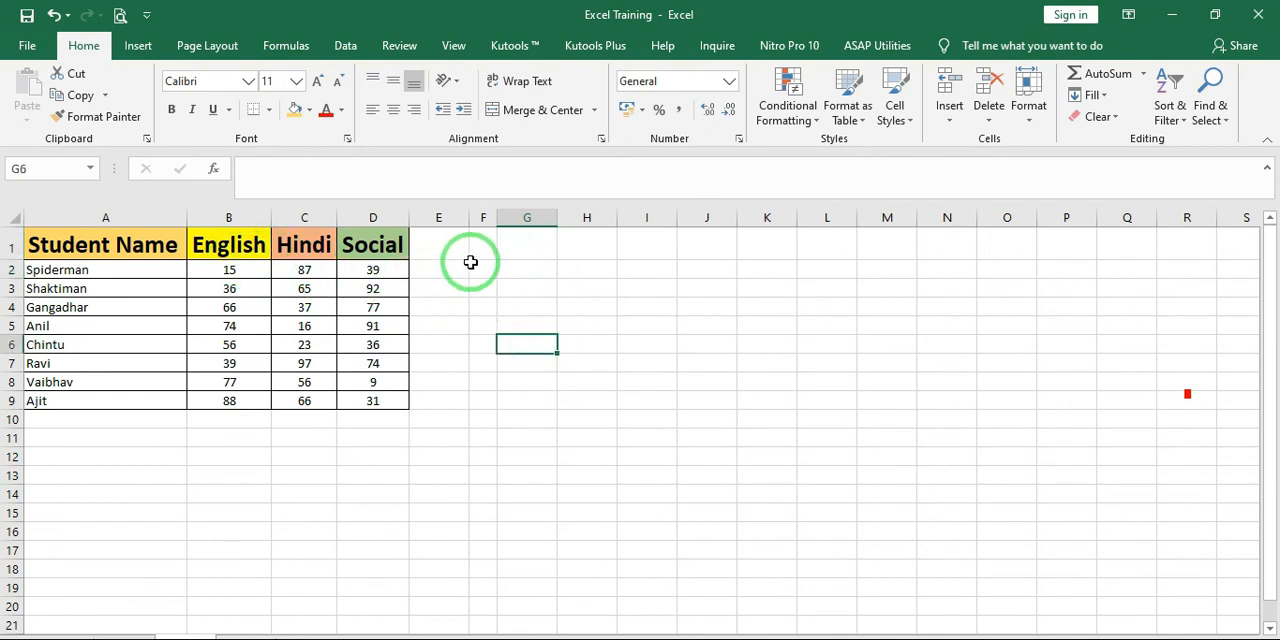
Enter the label Table1 in cell G1
{"action": "left_click", "coordinate": [514, 254]}
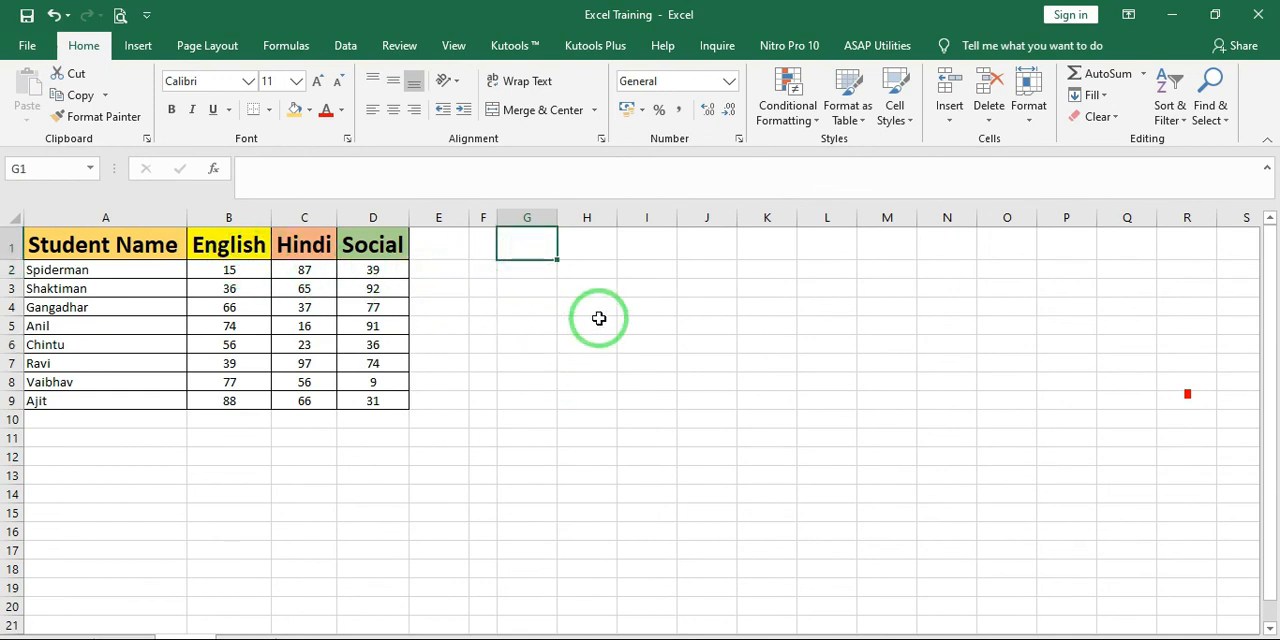
{"action": "type", "text": "Tabl"}
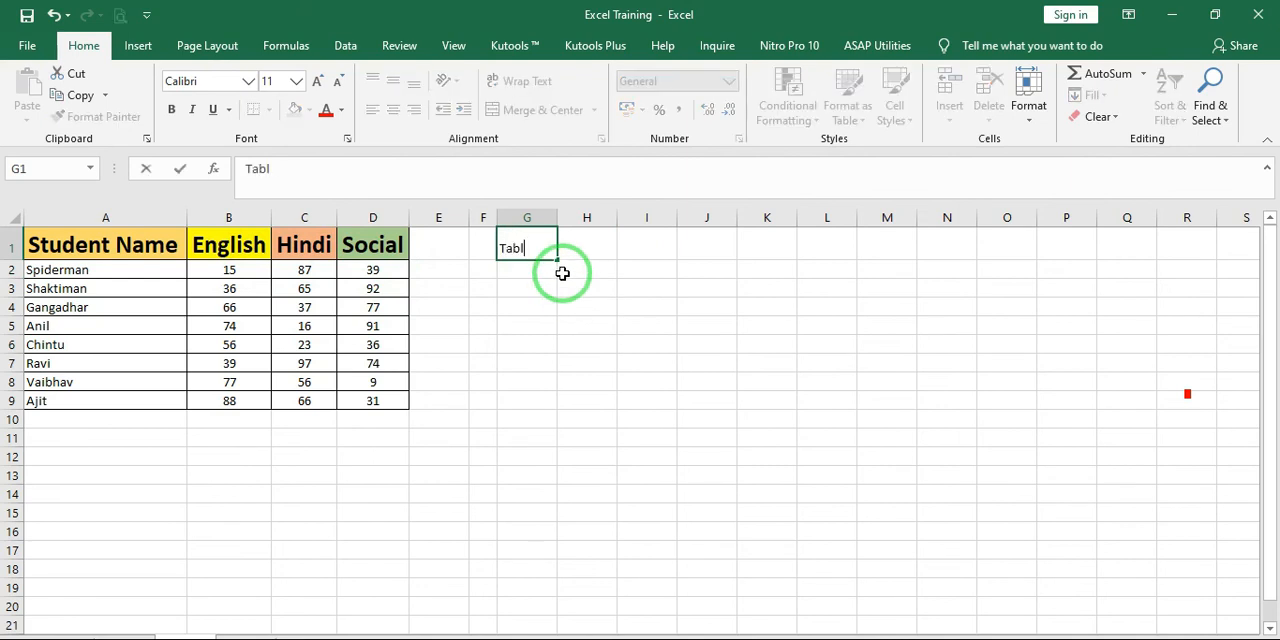
{"action": "type", "text": "e1"}
{"action": "key", "text": "ctrl+Return"}
Copy the Table1 label to cell K1 and change it to Table2
{"action": "key", "text": "Right"}
{"action": "key", "text": "Right"}
{"action": "key", "text": "Right"}
{"action": "key", "text": "Right"}
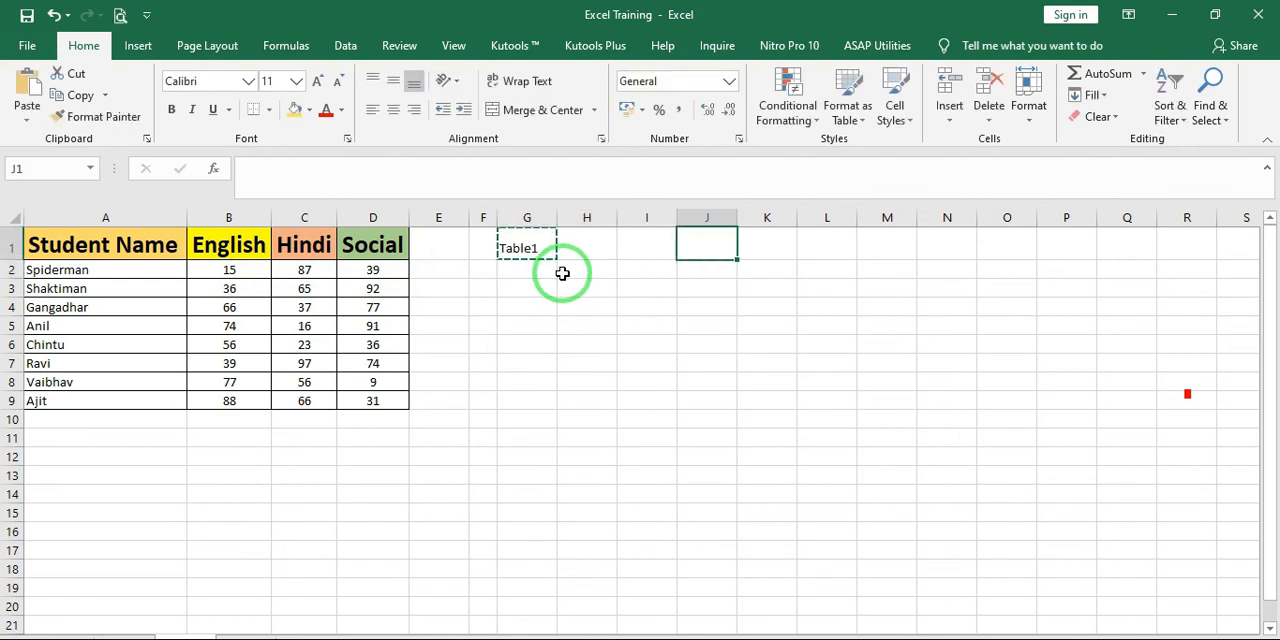
{"action": "key", "text": "F2"}
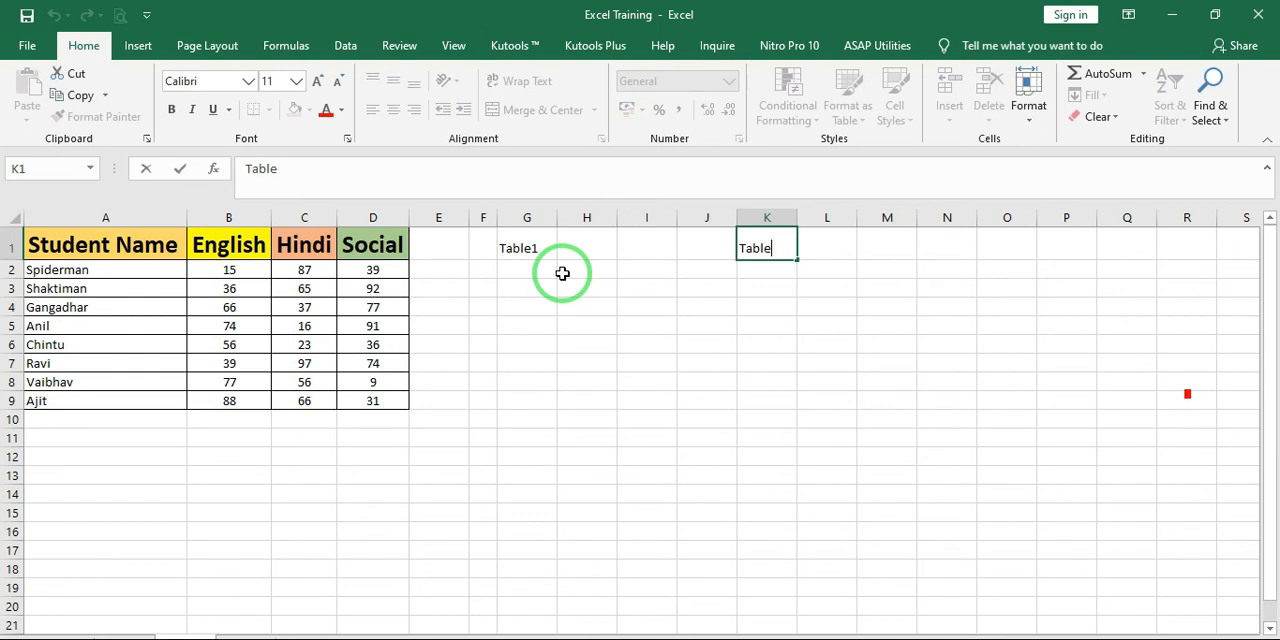
{"action": "type", "text": "2"}
{"action": "key", "text": "Return"}
Enter the label Table3 in cell O1
{"action": "key", "text": "Up"}
{"action": "key", "text": "Right"}
{"action": "key", "text": "Right"}
{"action": "key", "text": "Right"}
{"action": "key", "text": "Right"}
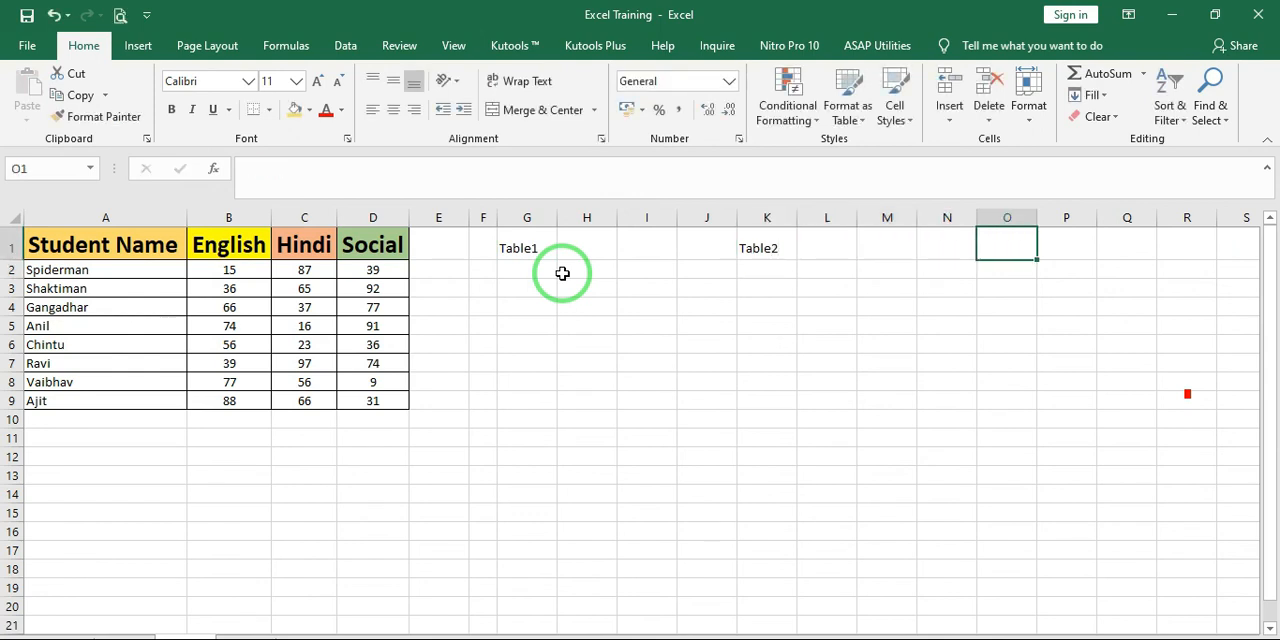
{"action": "type", "text": "Table3"}
{"action": "key", "text": "Return"}
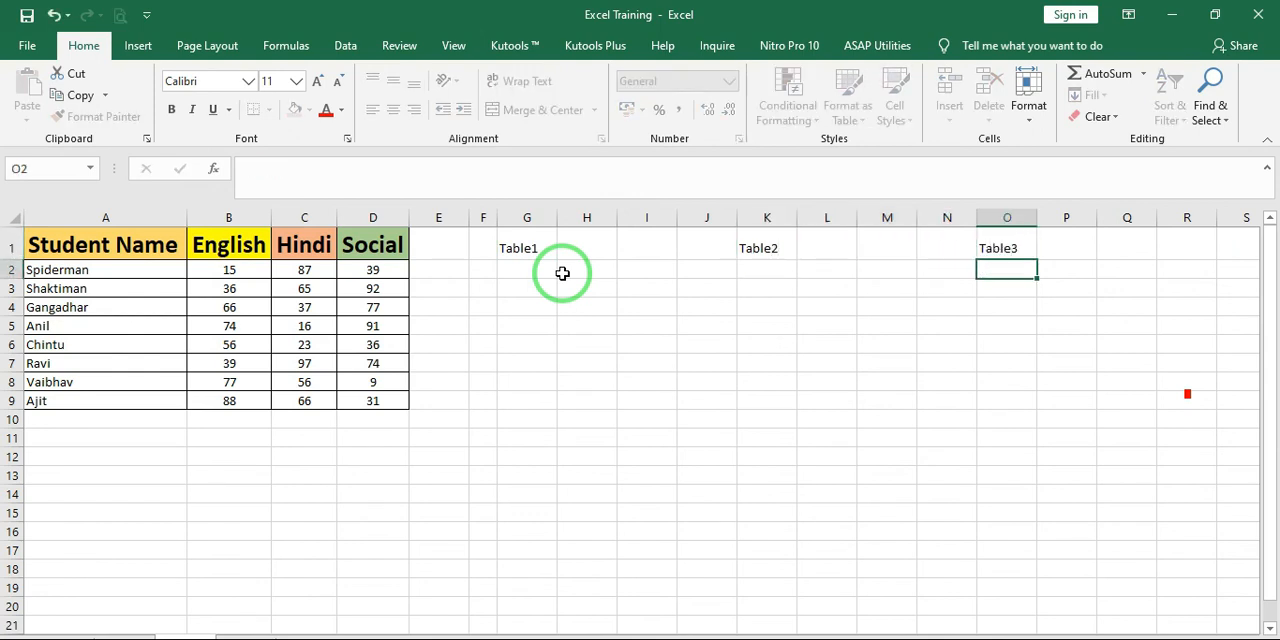
{"action": "key", "text": "Up"}
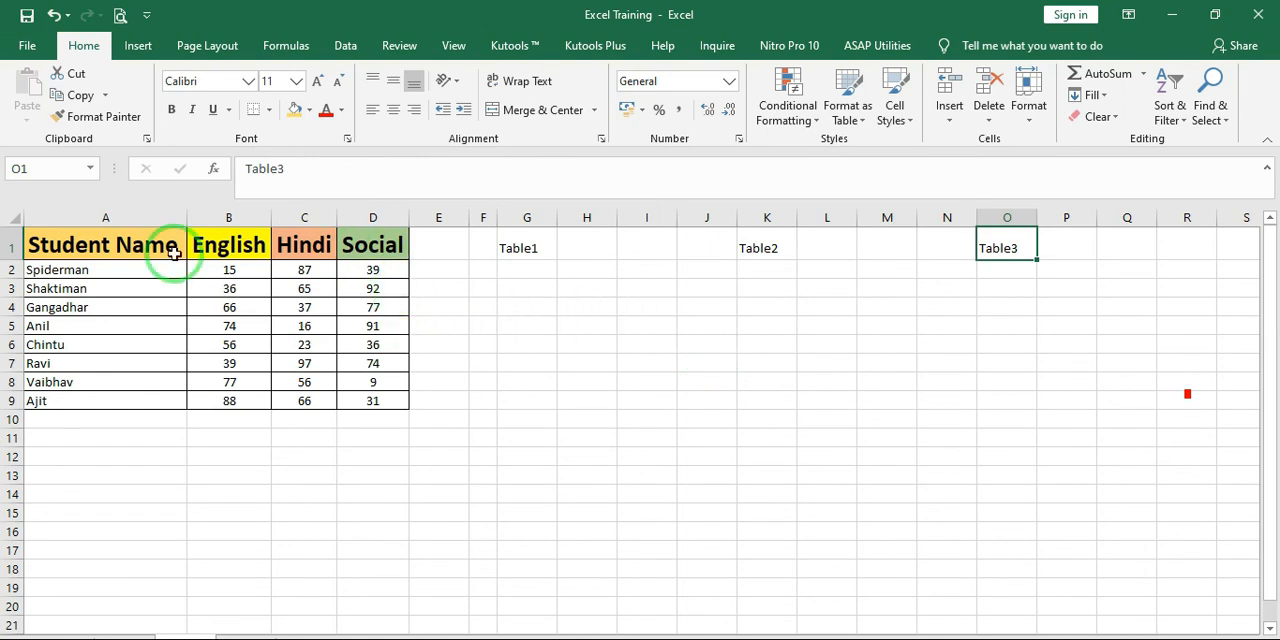
Lock Format Painter on the marks table A1:D9 and apply its formatting at the Table1, Table2 and Table3 labels
{"action": "mouse_move", "coordinate": [100, 248]}
{"action": "left_mouse_down"}
{"action": "mouse_move", "coordinate": [200, 246]}
{"action": "mouse_move", "coordinate": [363, 349]}
{"action": "mouse_move", "coordinate": [370, 401]}
{"action": "left_mouse_up"}
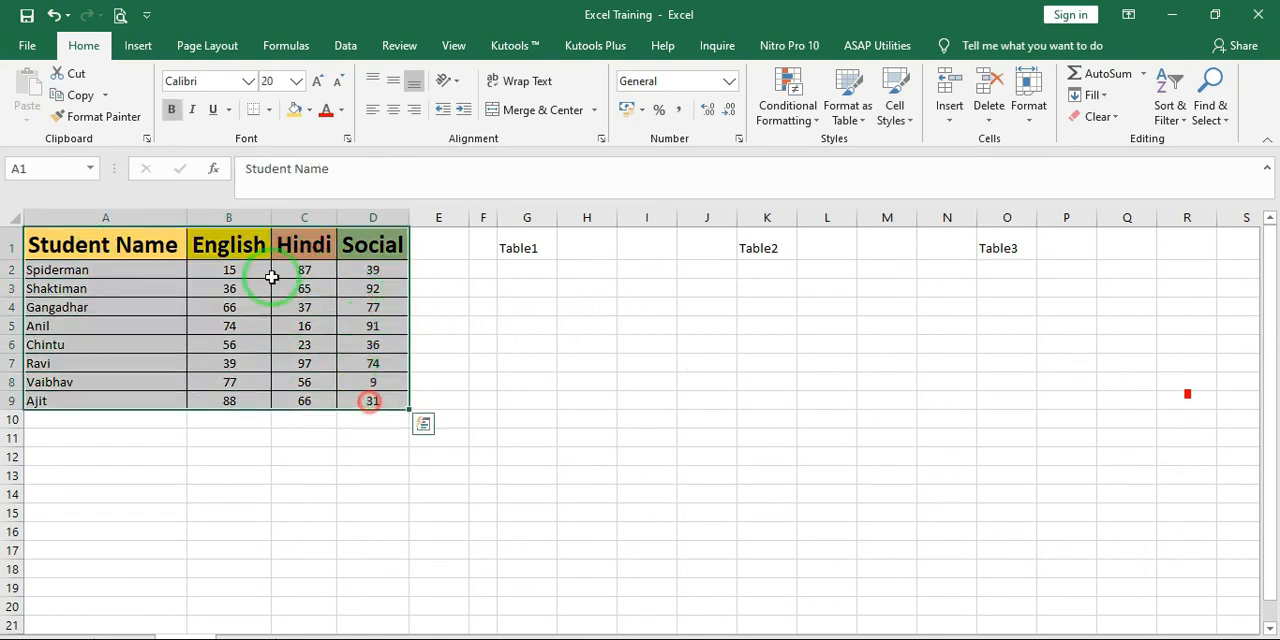
{"action": "left_click", "coordinate": [97, 122]}
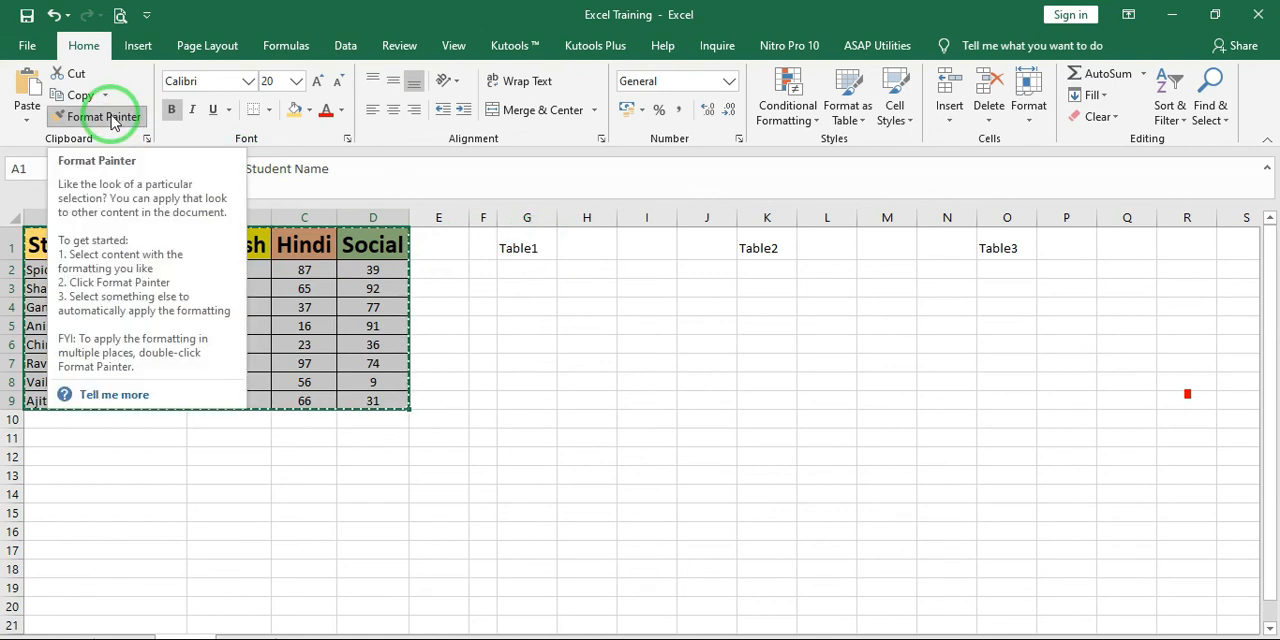
{"action": "left_click", "coordinate": [515, 247]}
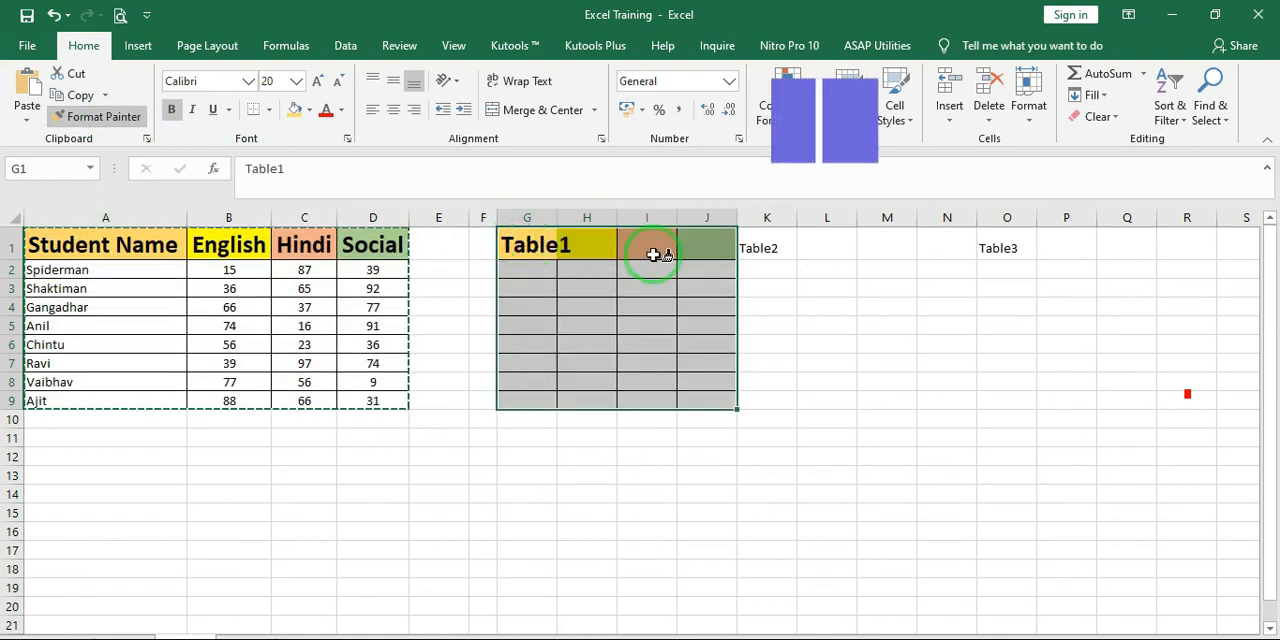
{"action": "left_click", "coordinate": [786, 245]}
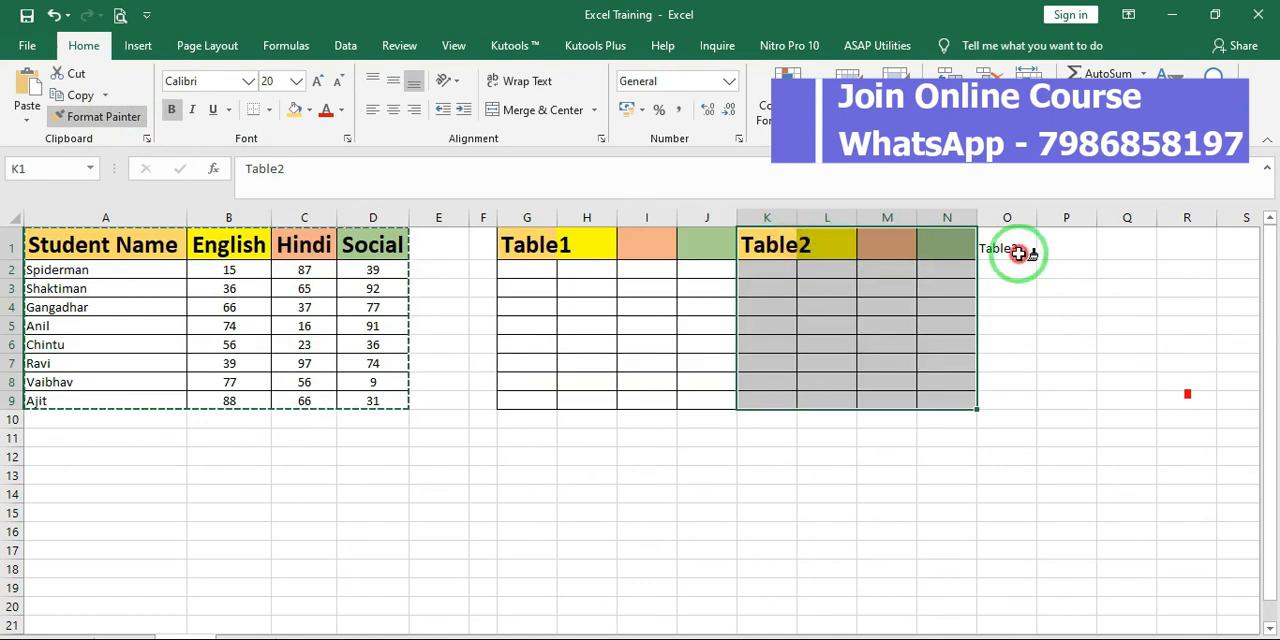
{"action": "left_click", "coordinate": [1019, 253]}
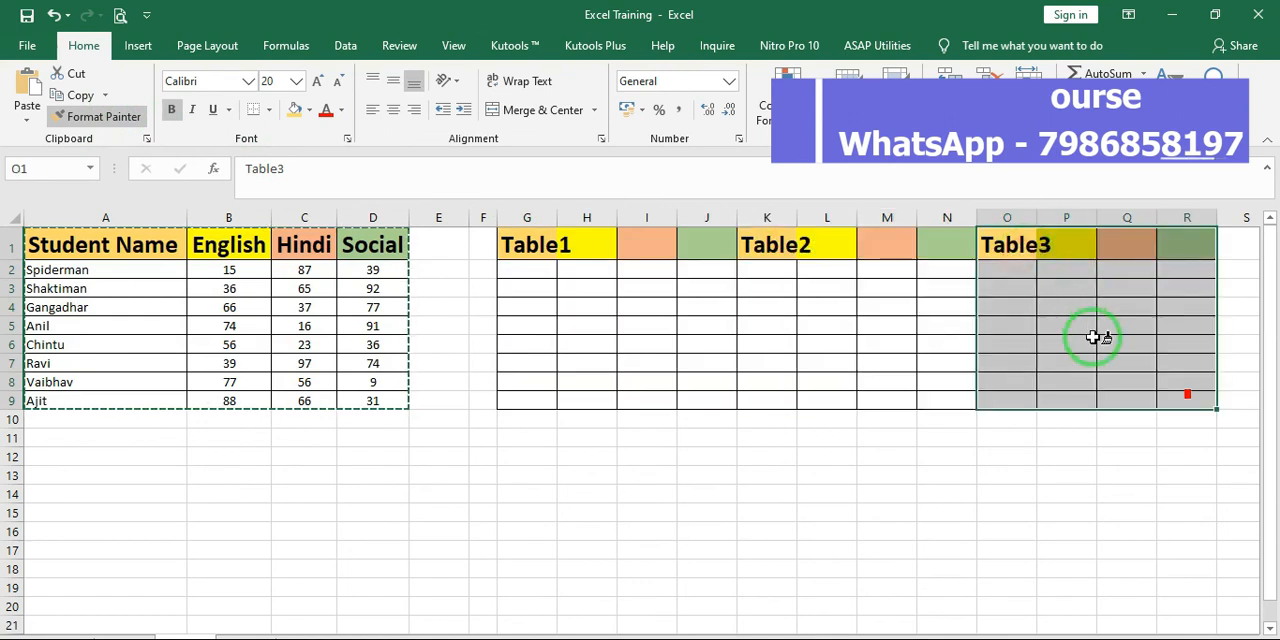
Paint the same table formatting onto blocks starting at C12, I12, O12, C23, J23 and Q23
{"action": "left_click", "coordinate": [318, 456]}
{"action": "left_click", "coordinate": [650, 460]}
{"action": "left_click", "coordinate": [990, 460]}
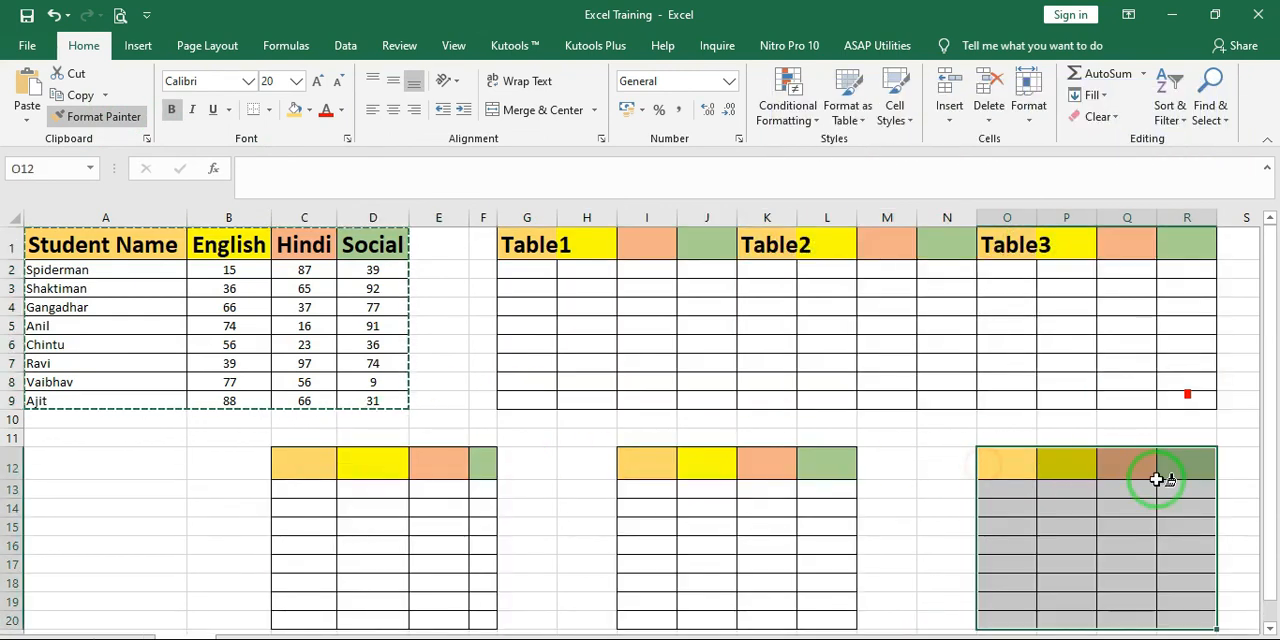
{"action": "scroll", "coordinate": [980, 503], "scroll_direction": "down", "scroll_amount": 3}
{"action": "left_click", "coordinate": [300, 494]}
{"action": "left_click", "coordinate": [735, 494]}
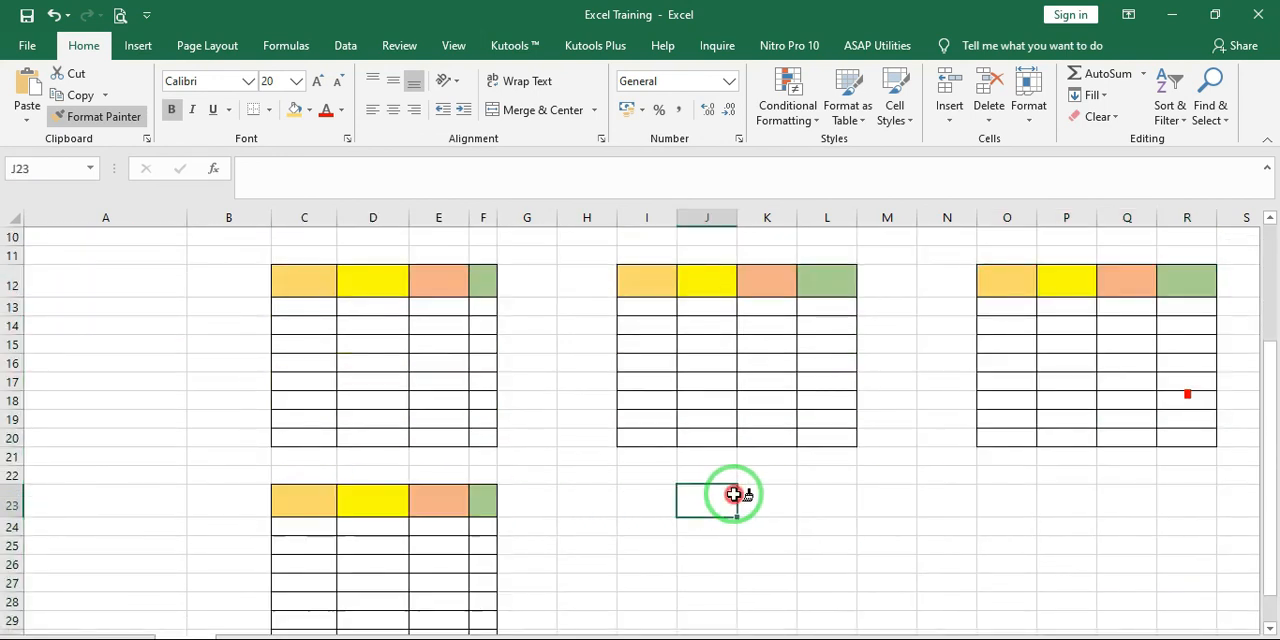
{"action": "left_click", "coordinate": [1140, 496]}
Paint the table formatting onto blocks starting at E38, J38 and P38, and turn off Format Painter
{"action": "scroll", "coordinate": [443, 463], "scroll_direction": "down", "scroll_amount": 7}
{"action": "left_click", "coordinate": [441, 364]}
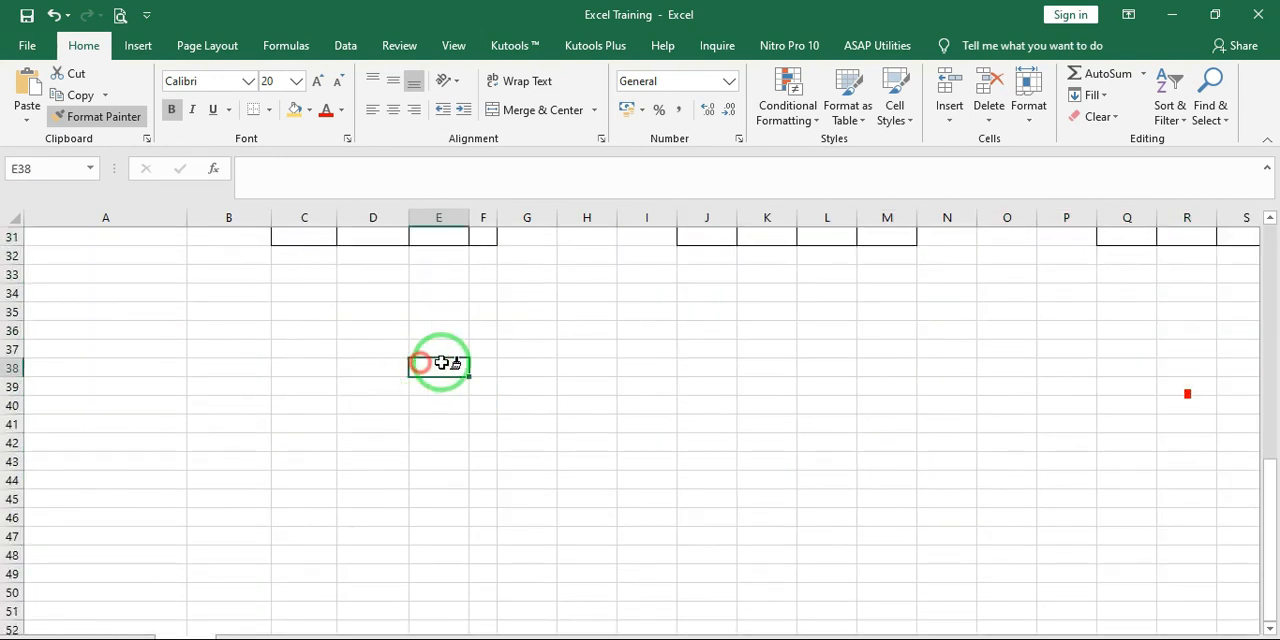
{"action": "left_click", "coordinate": [681, 364]}
{"action": "left_click", "coordinate": [1062, 364]}
{"action": "scroll", "coordinate": [614, 453], "scroll_direction": "up", "scroll_amount": 9}
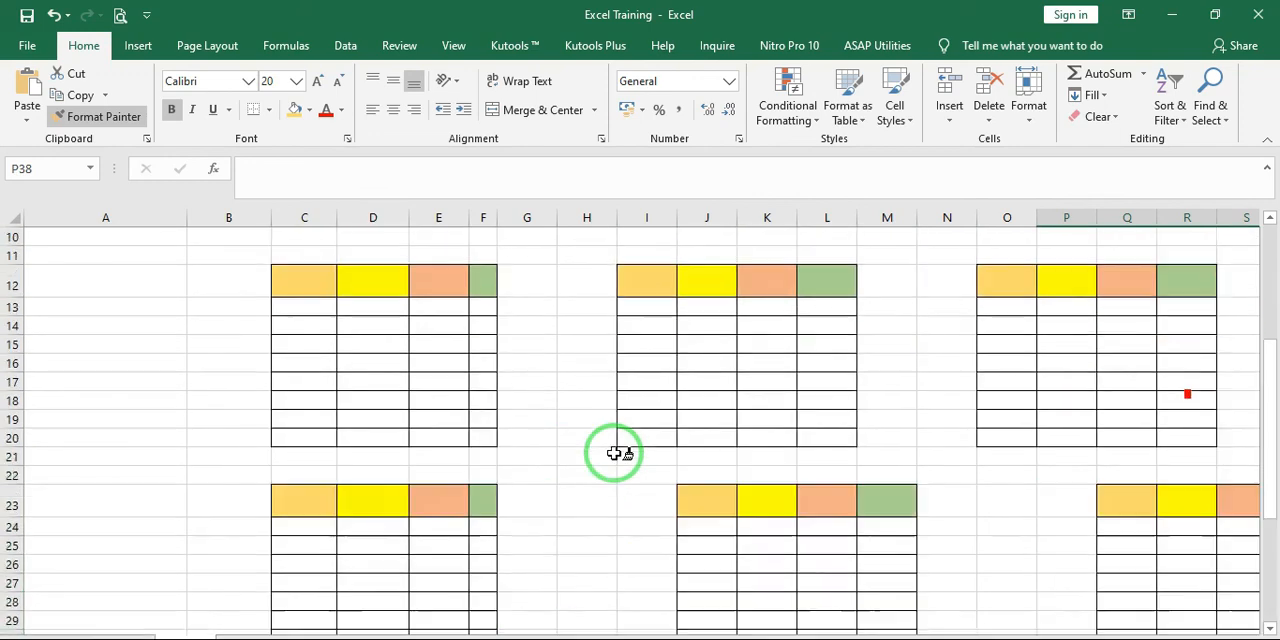
{"action": "scroll", "coordinate": [600, 452], "scroll_direction": "up", "scroll_amount": 3}
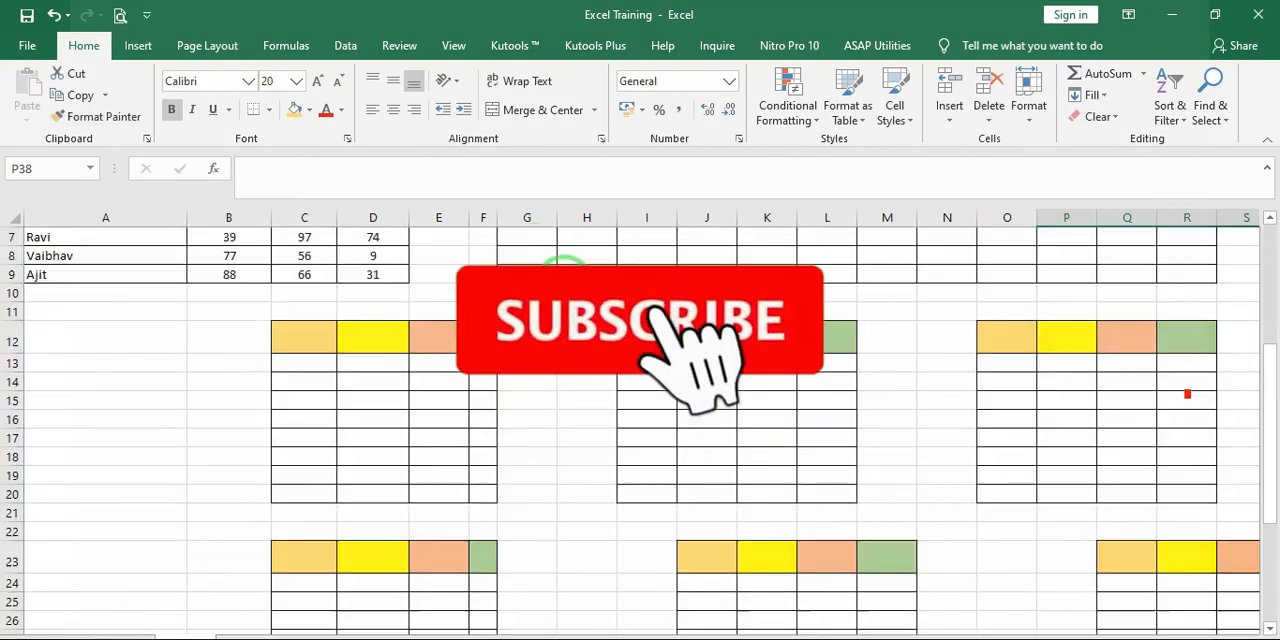
{"action": "scroll", "coordinate": [565, 275], "scroll_direction": "up", "scroll_amount": 2}
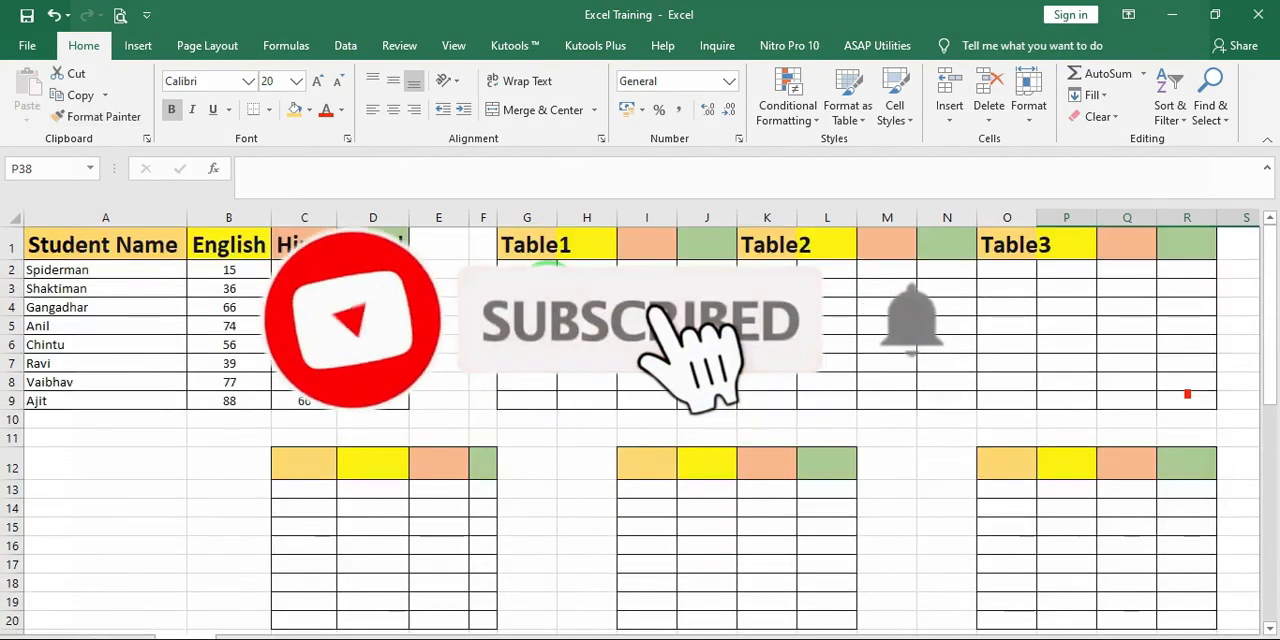
{"action": "left_click", "coordinate": [541, 289]}
{"action": "left_click", "coordinate": [648, 328]}
{"action": "left_click", "coordinate": [749, 364]}
{"action": "left_click", "coordinate": [567, 251]}
{"action": "left_click", "coordinate": [642, 290]}
{"action": "left_click", "coordinate": [707, 326]}
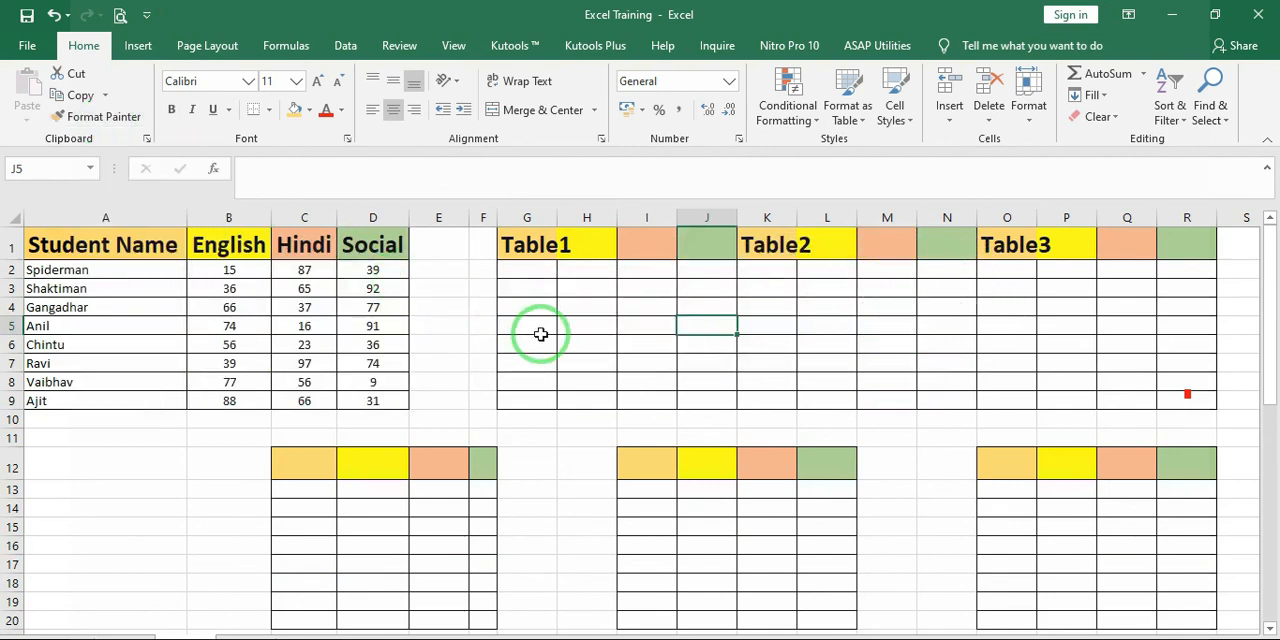
{"action": "left_click", "coordinate": [583, 255]}
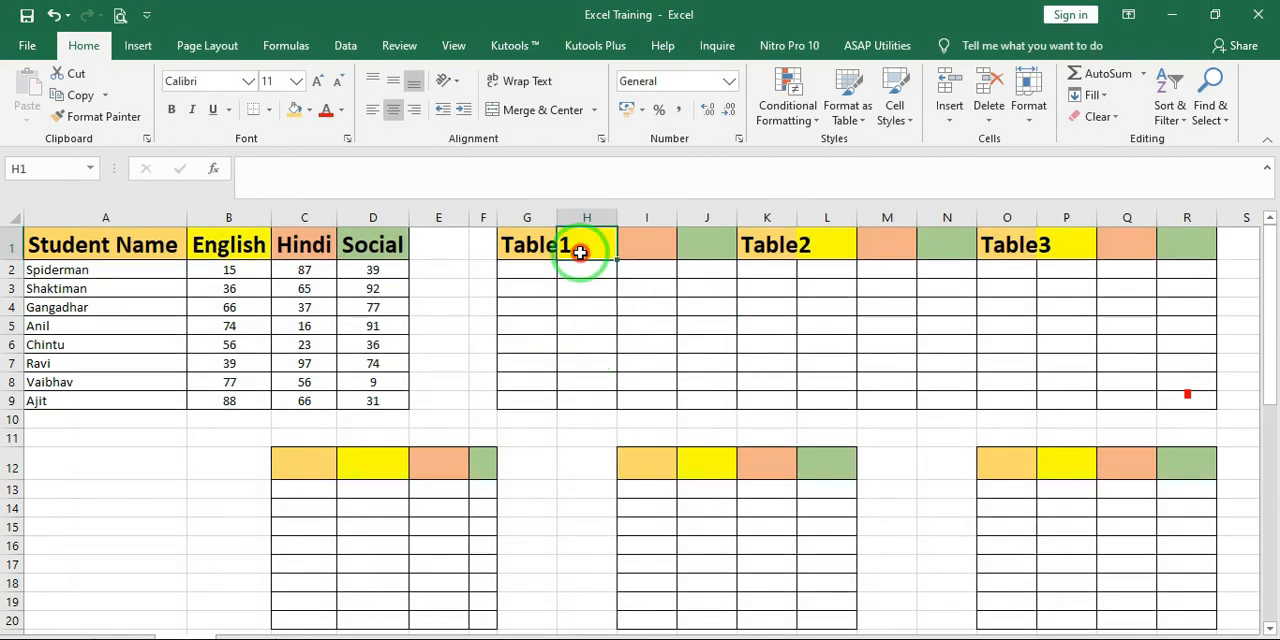
{"action": "left_click", "coordinate": [568, 310]}
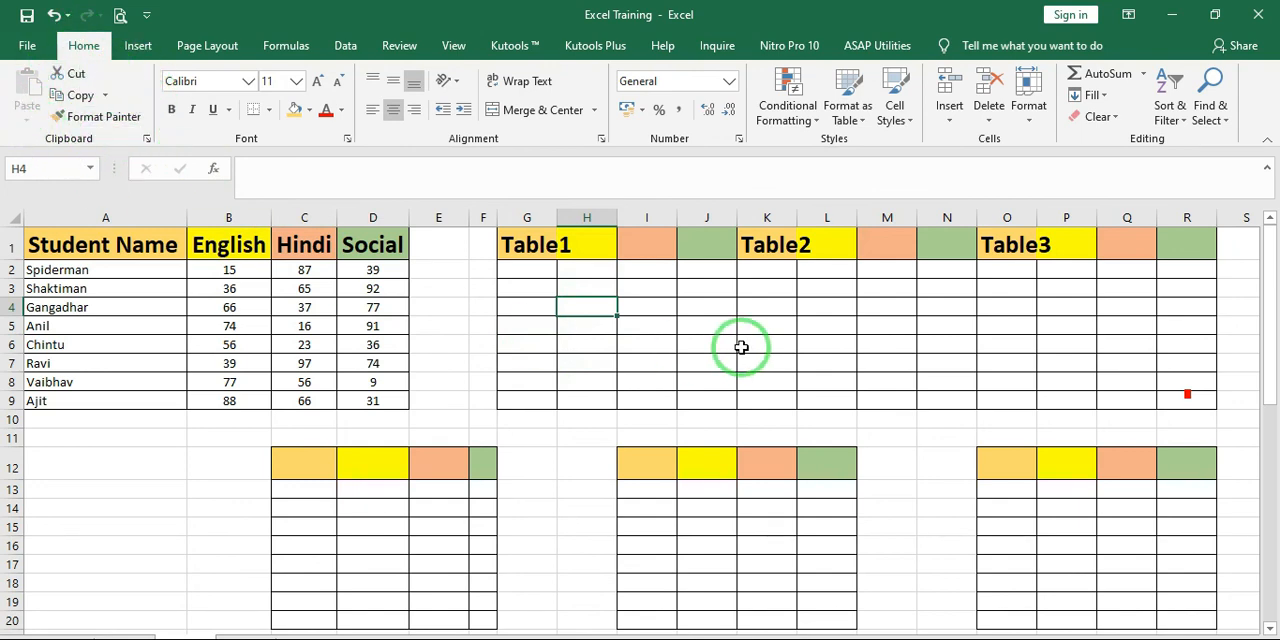
{"action": "left_click", "coordinate": [668, 381]}
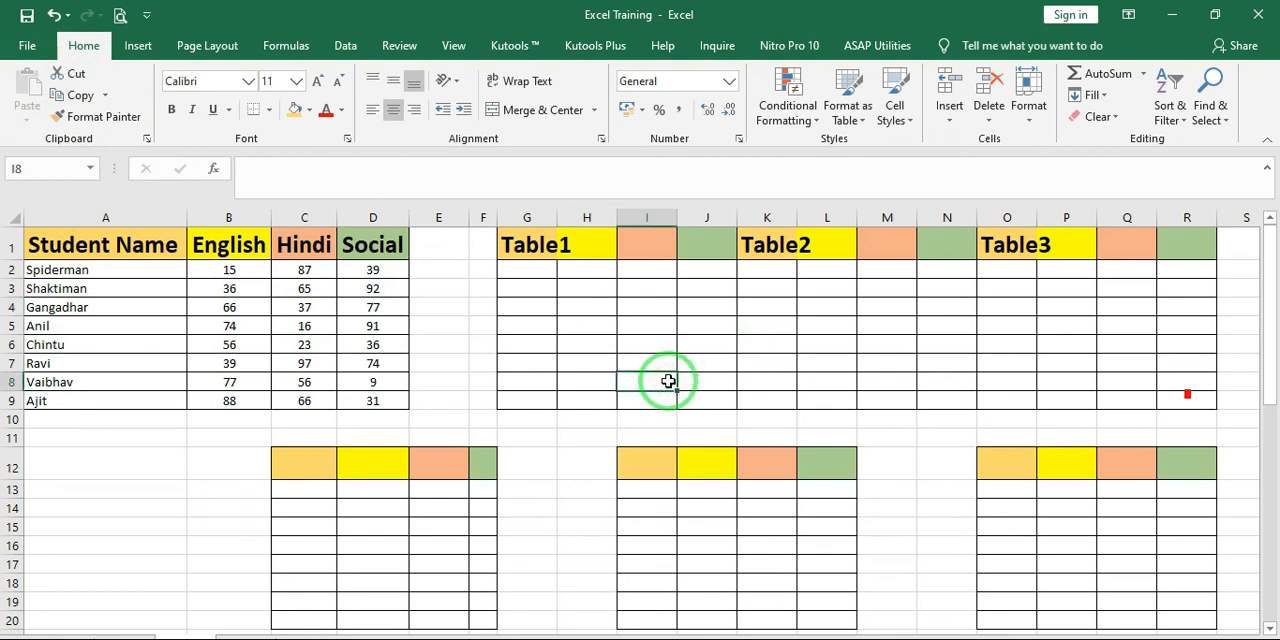